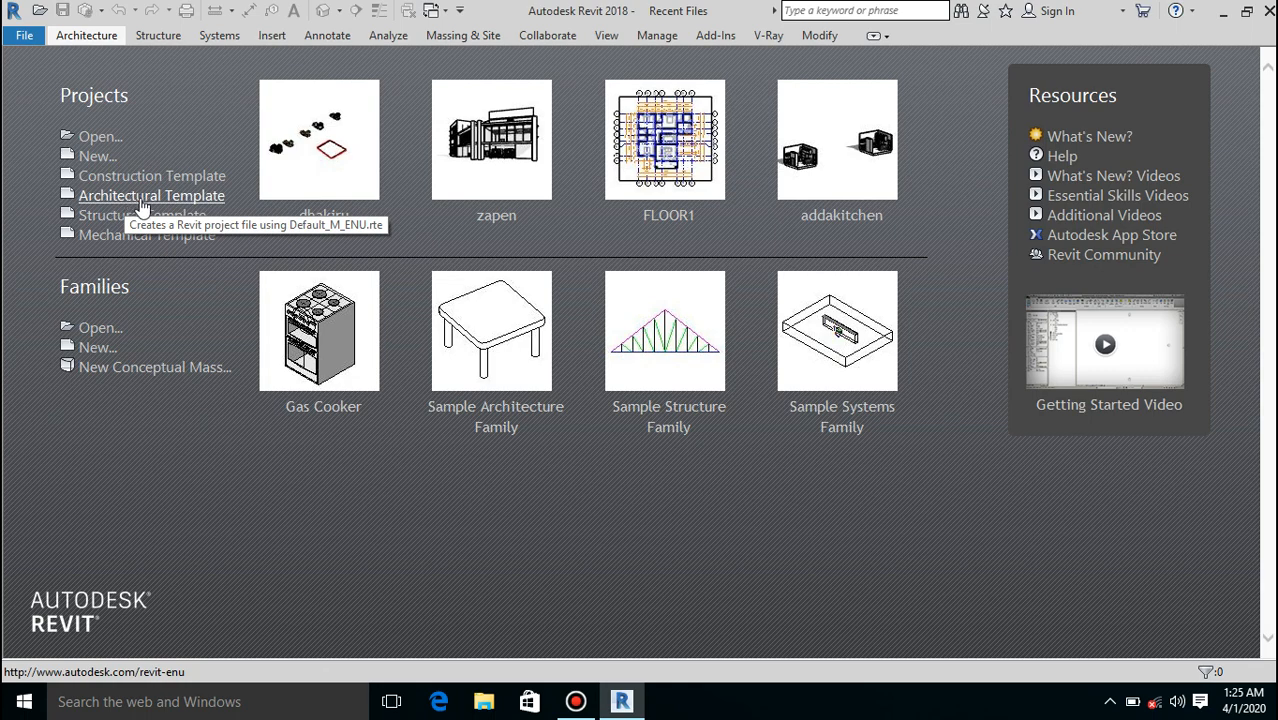
{"action": "left_click", "coordinate": [100, 158]}
{"action": "left_click", "coordinate": [633, 315]}
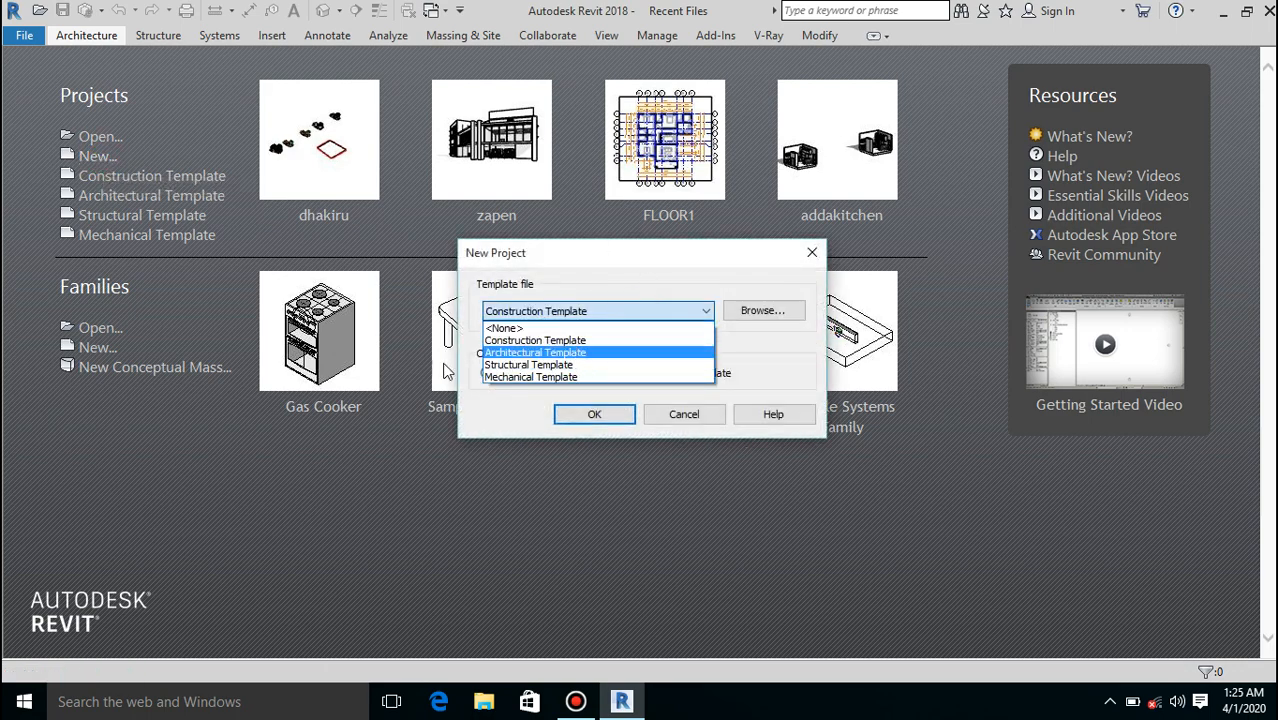
{"action": "left_click", "coordinate": [684, 416]}
{"action": "left_click", "coordinate": [680, 418]}
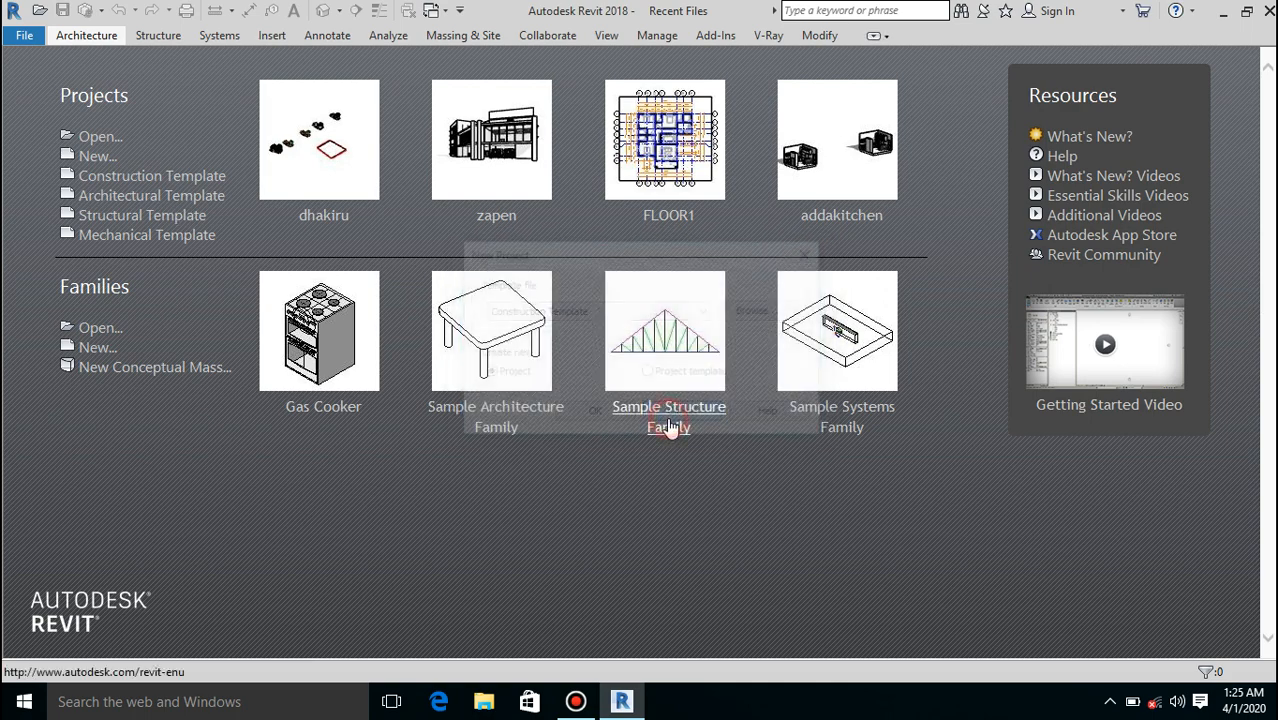
Step: Create a new project from the Architectural Template
{"action": "left_click", "coordinate": [131, 198]}
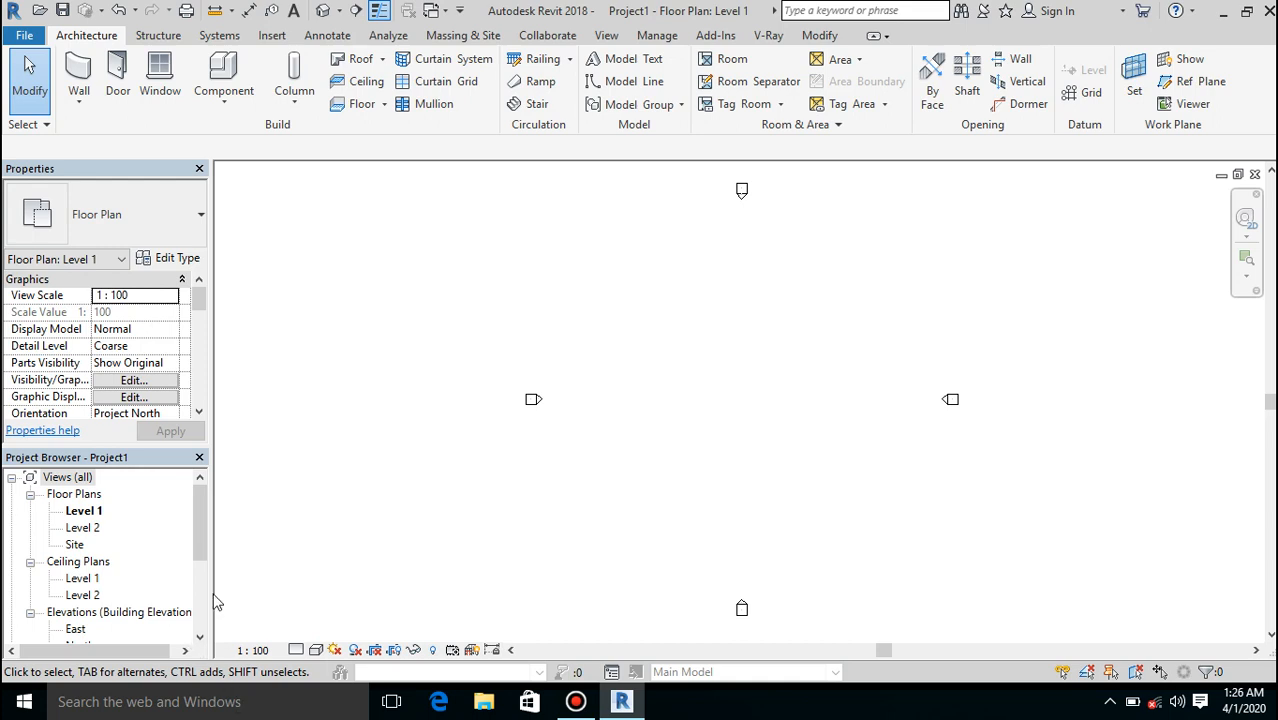
{"action": "left_click_drag", "start_coordinate": [199, 519], "coordinate": [212, 477]}
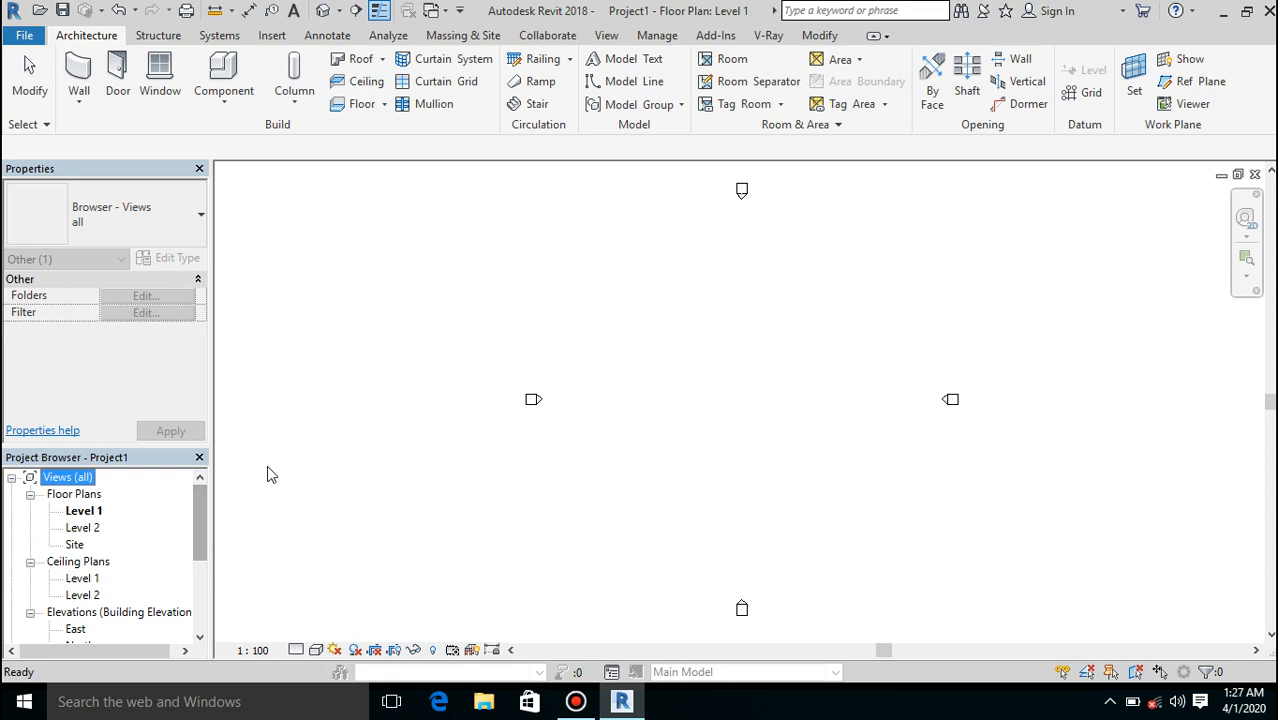
Step: Examine the Level 1 floor plan's graphics, underlay, extents and identity data properties
{"action": "left_click", "coordinate": [85, 512]}
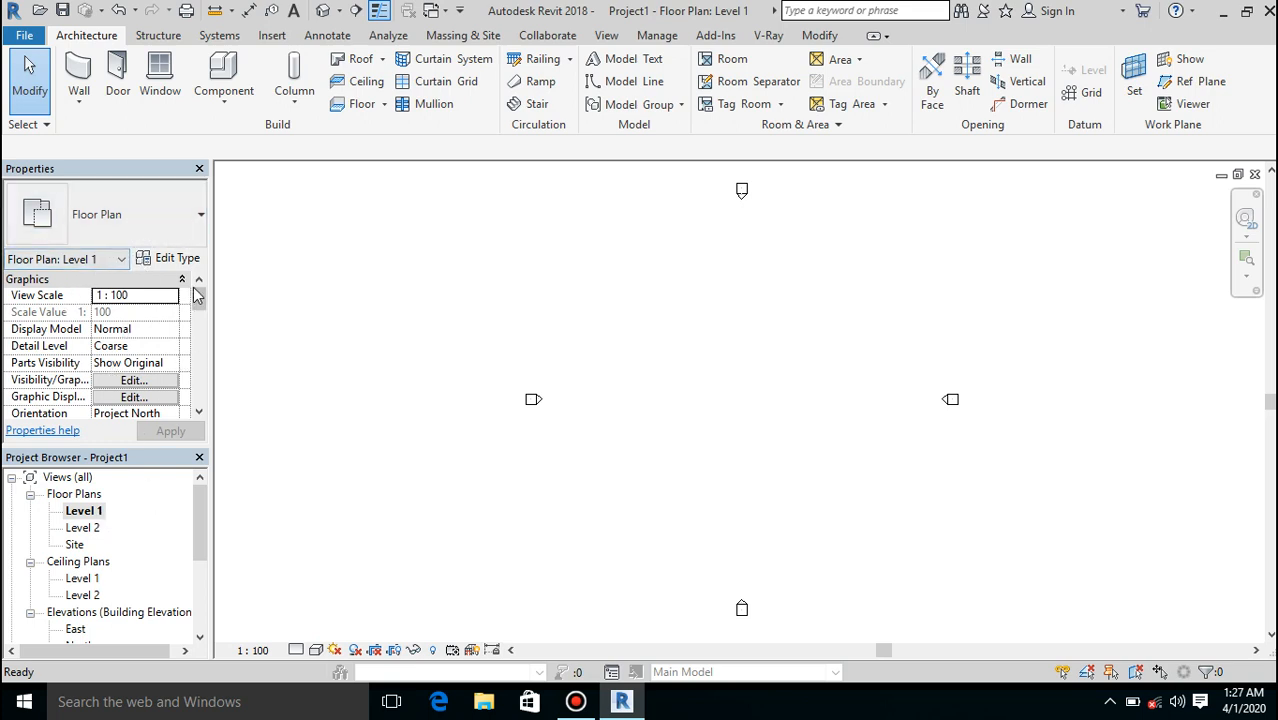
{"action": "left_click_drag", "start_coordinate": [199, 300], "coordinate": [209, 272]}
{"action": "left_click_drag", "start_coordinate": [198, 298], "coordinate": [203, 353]}
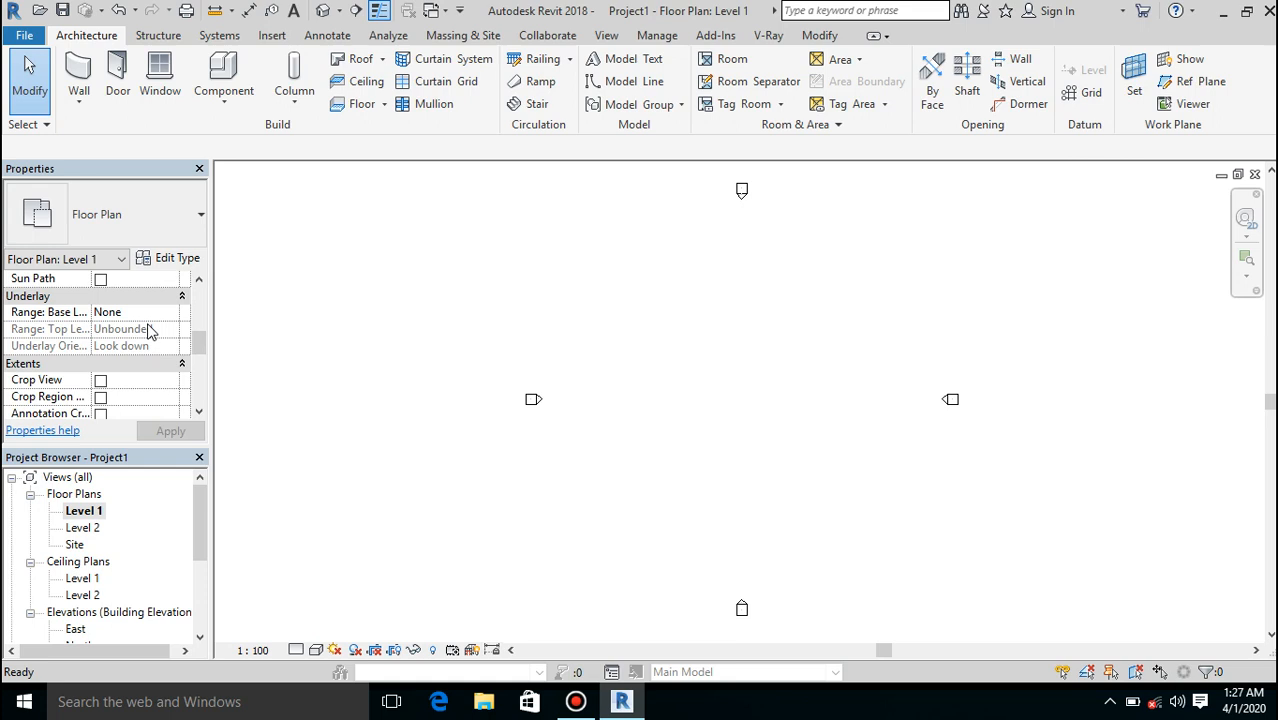
{"action": "left_click", "coordinate": [199, 341]}
{"action": "mouse_move", "coordinate": [199, 341]}
{"action": "left_mouse_down"}
{"action": "mouse_move", "coordinate": [197, 288]}
{"action": "mouse_move", "coordinate": [207, 390]}
{"action": "mouse_move", "coordinate": [203, 364]}
{"action": "left_mouse_up"}
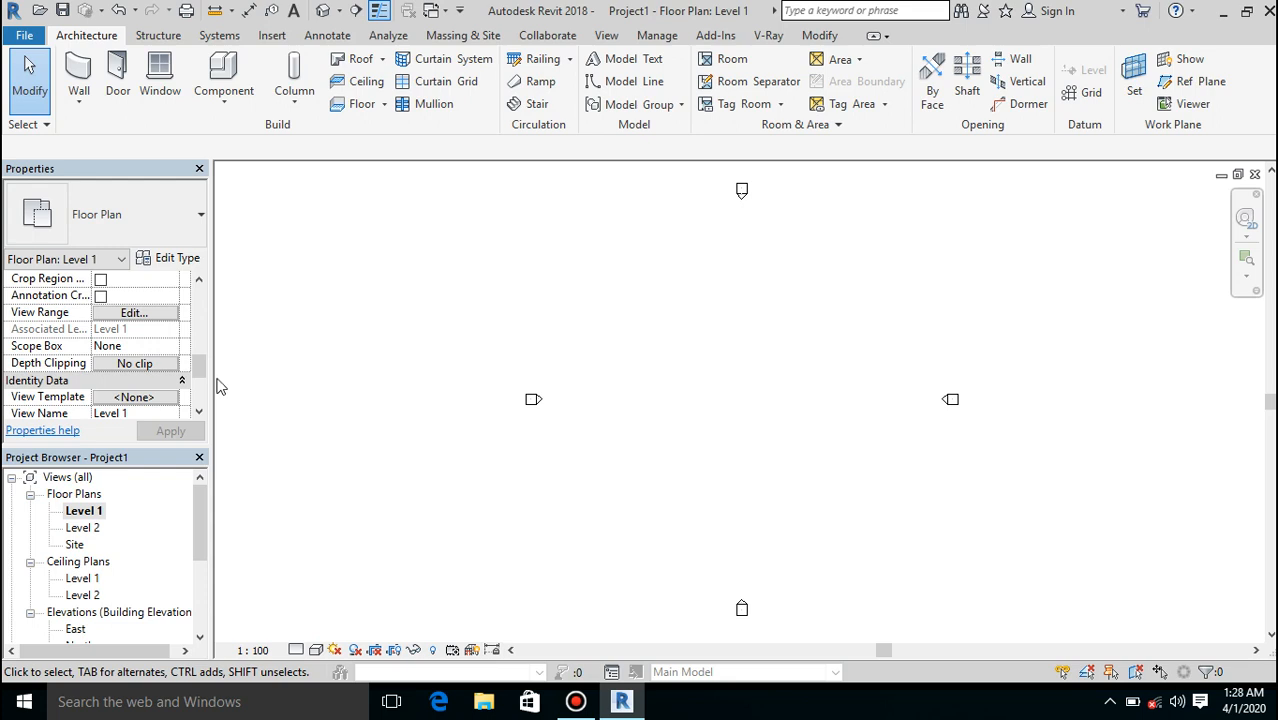
{"action": "left_click_drag", "start_coordinate": [200, 364], "coordinate": [198, 337]}
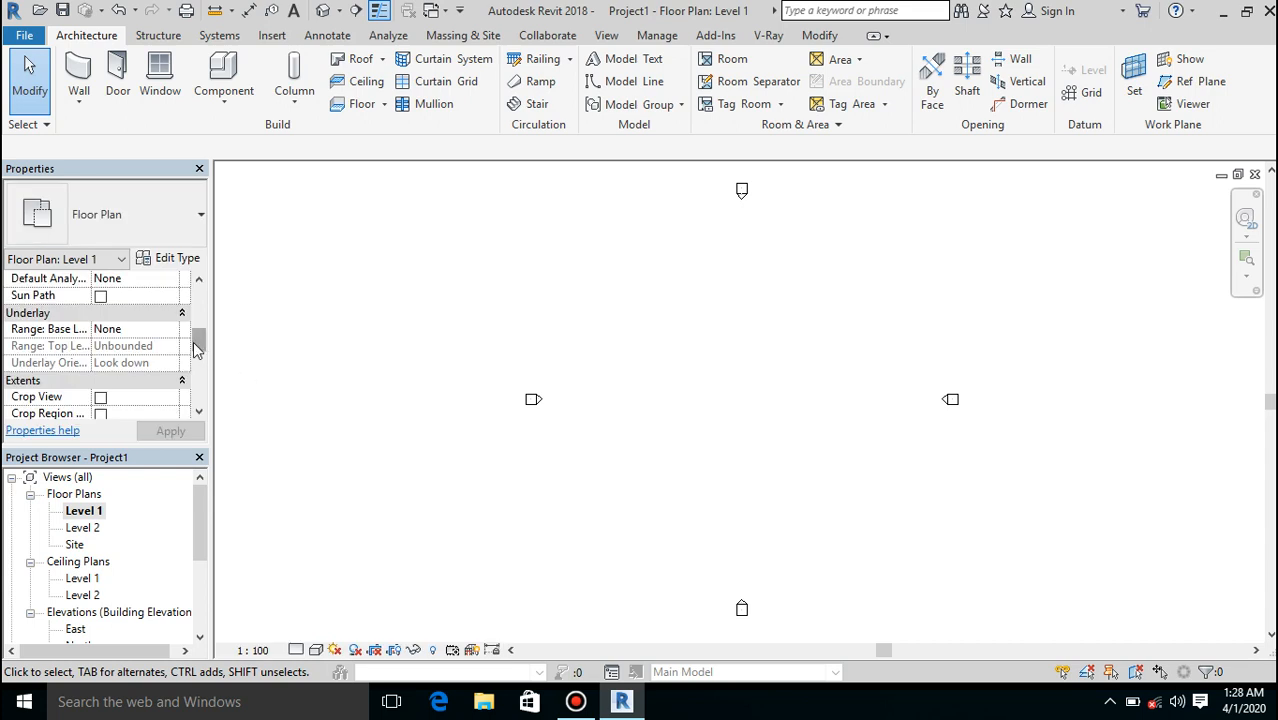
{"action": "mouse_move", "coordinate": [204, 346]}
{"action": "left_mouse_down"}
{"action": "mouse_move", "coordinate": [204, 300]}
{"action": "mouse_move", "coordinate": [207, 356]}
{"action": "mouse_move", "coordinate": [207, 345]}
{"action": "left_mouse_up"}
{"action": "left_click", "coordinate": [86, 511]}
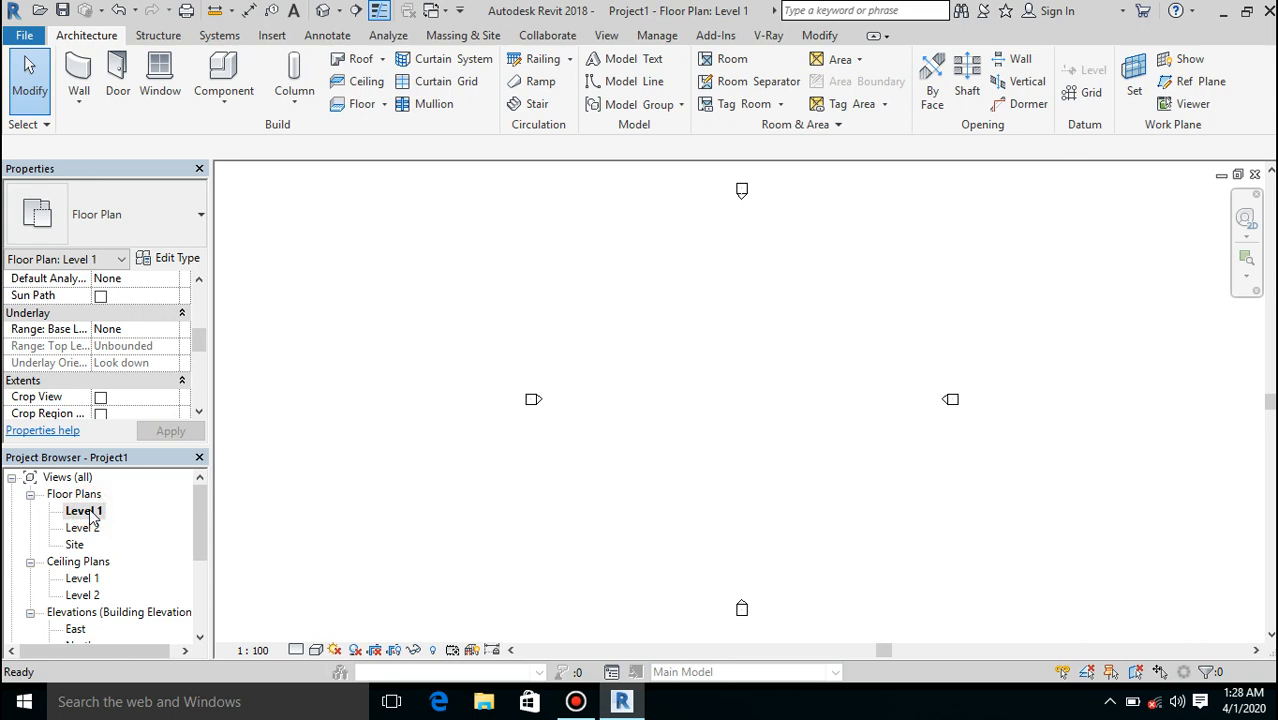
Step: Open the North elevation and rename Level 2 to FIRST FLOOR, along with its corresponding views
{"action": "left_click_drag", "start_coordinate": [202, 537], "coordinate": [205, 580]}
{"action": "double_click", "coordinate": [86, 528]}
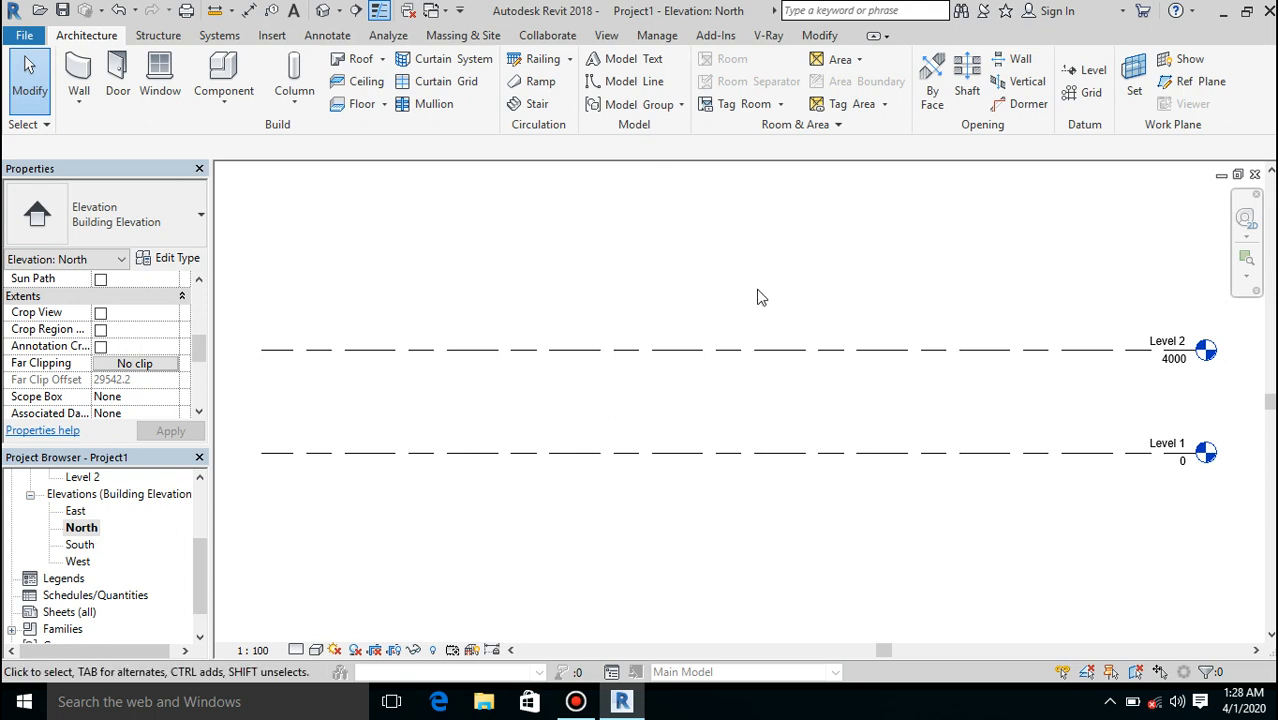
{"action": "left_click", "coordinate": [1168, 341]}
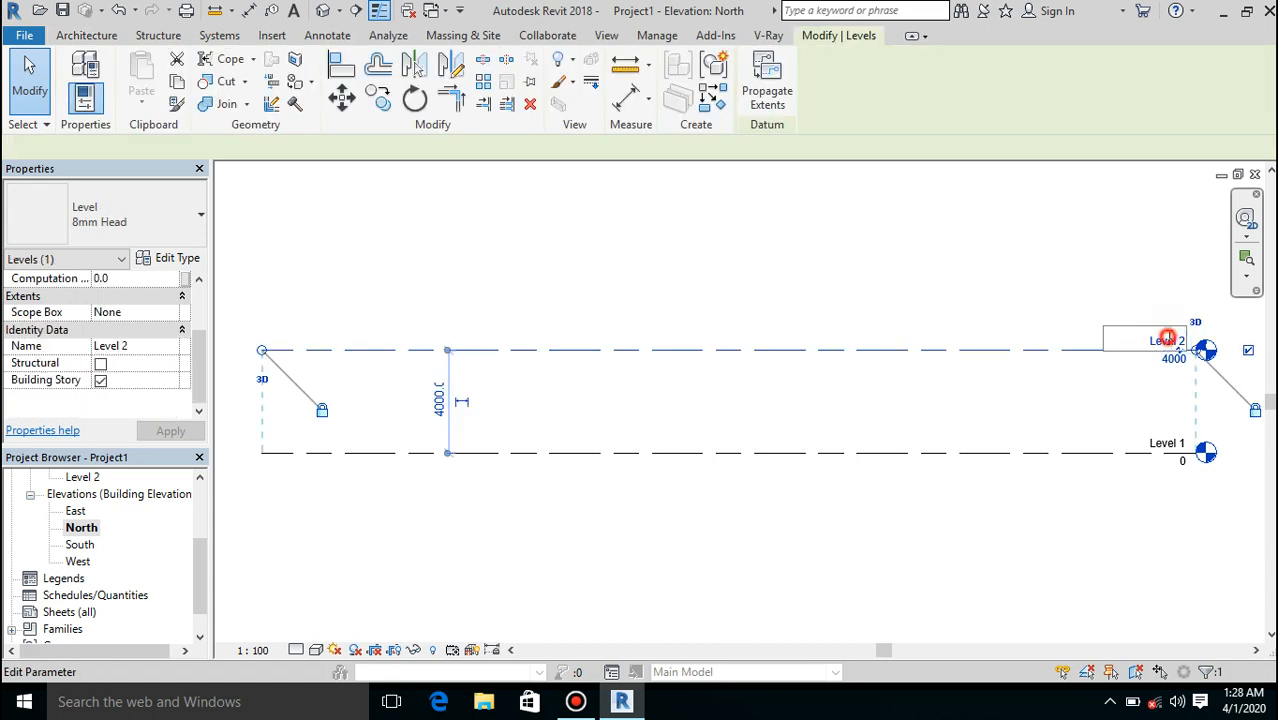
{"action": "left_click", "coordinate": [1169, 339]}
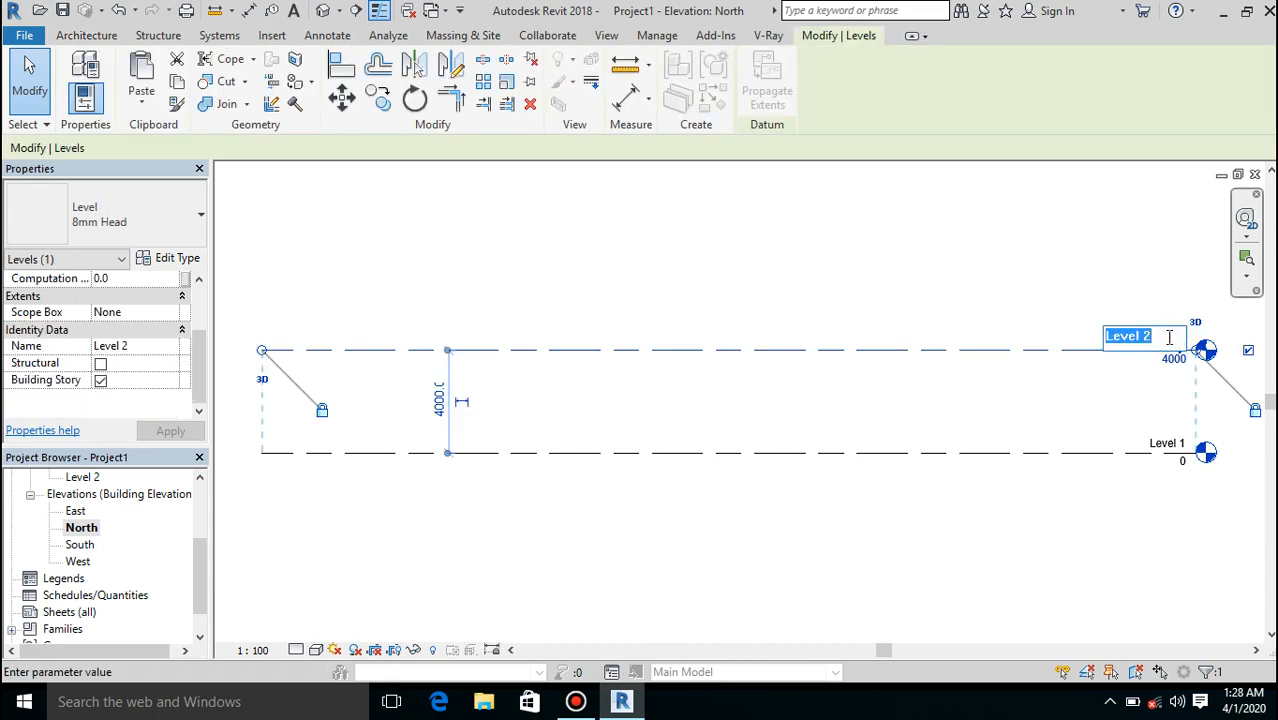
{"action": "type", "text": "FIRST FLOOR"}
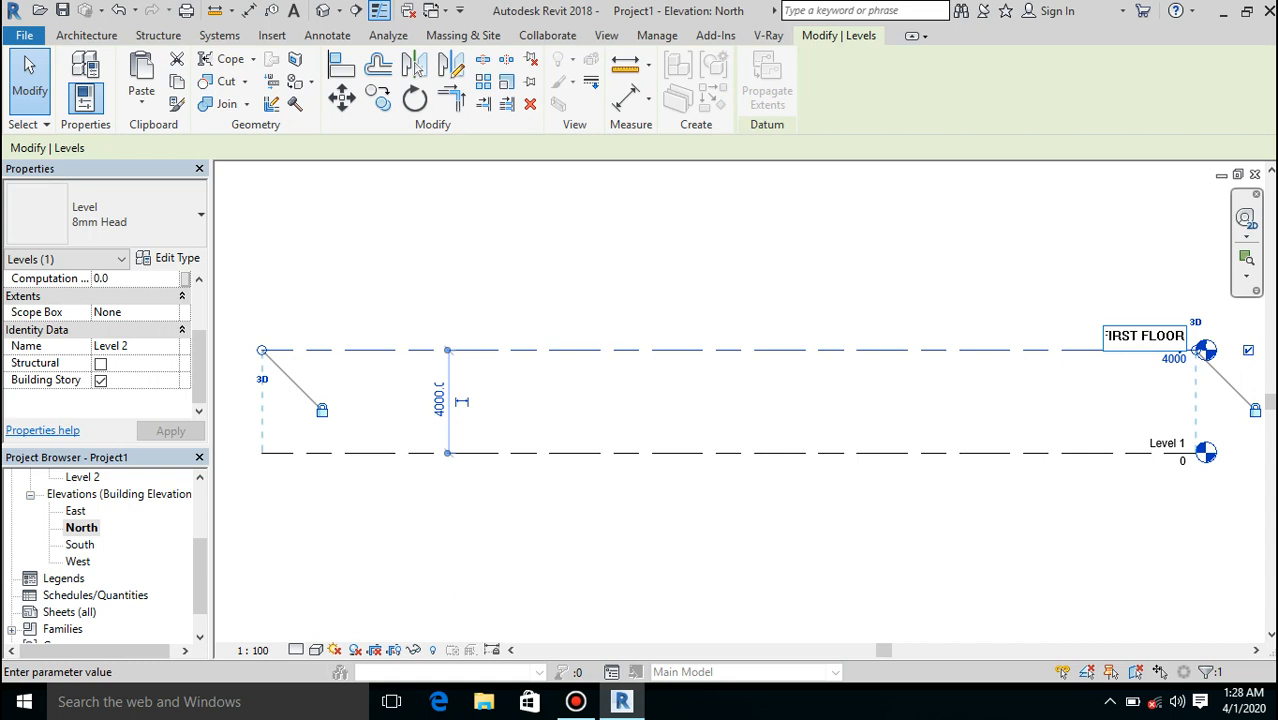
{"action": "key", "text": "Return"}
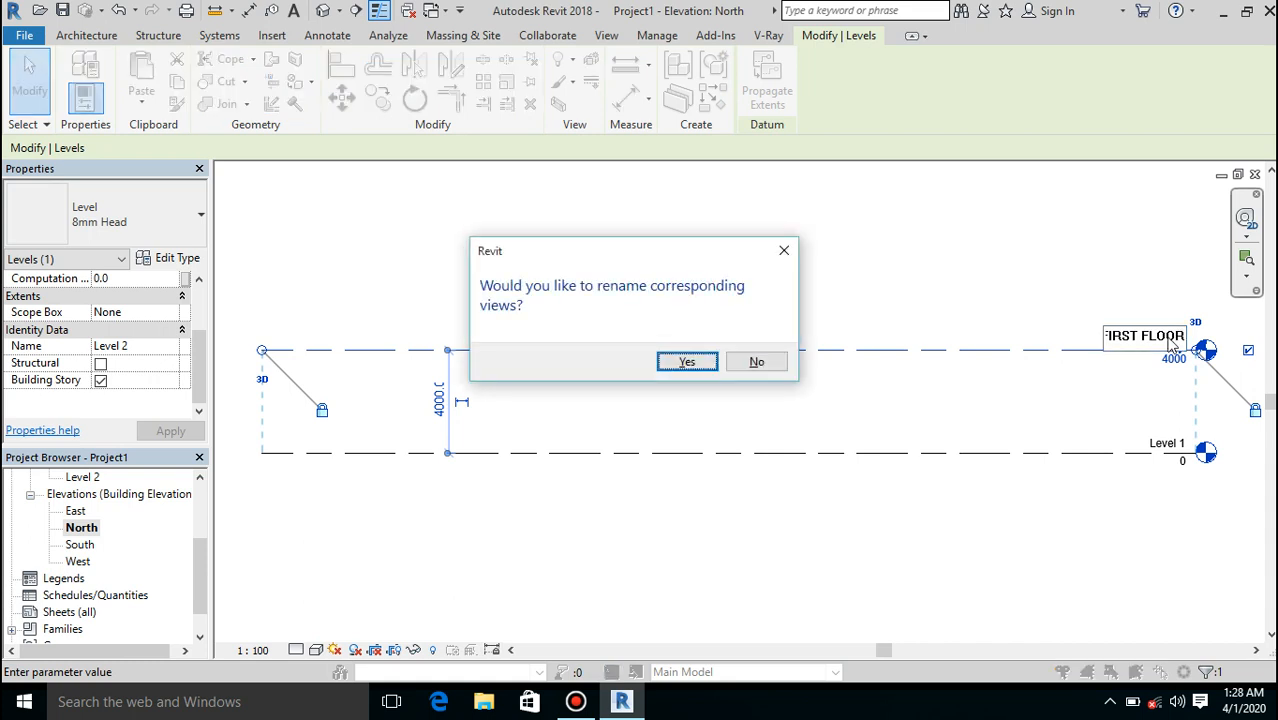
{"action": "left_click", "coordinate": [687, 365]}
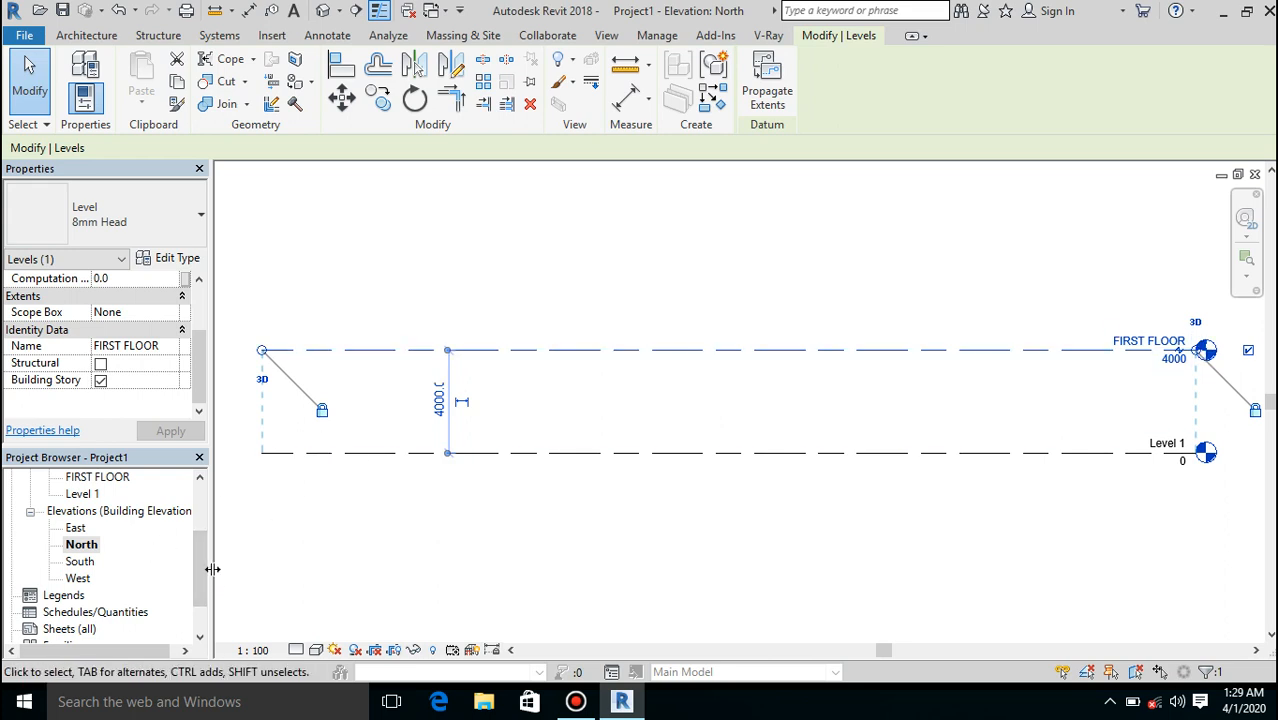
Step: Rename Level 1 to GROUND FLOOR in the North elevation, along with its corresponding views
{"action": "left_click_drag", "start_coordinate": [200, 585], "coordinate": [195, 520]}
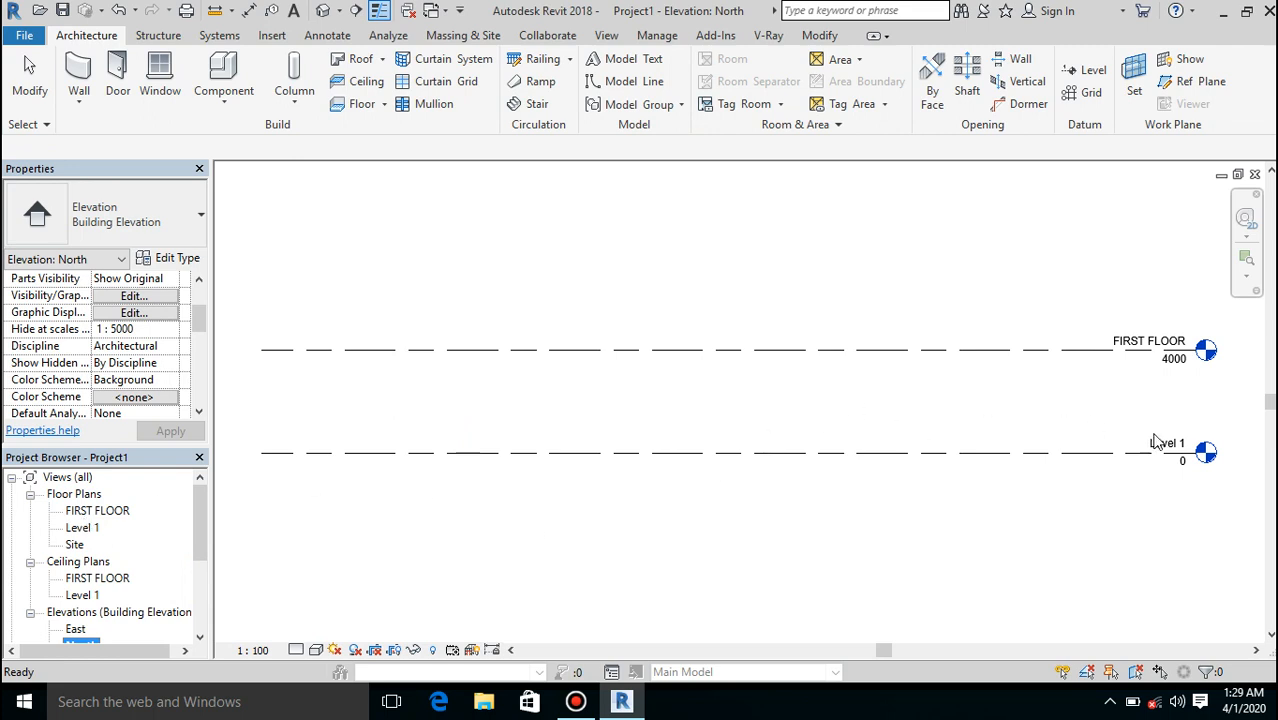
{"action": "left_click", "coordinate": [1015, 455]}
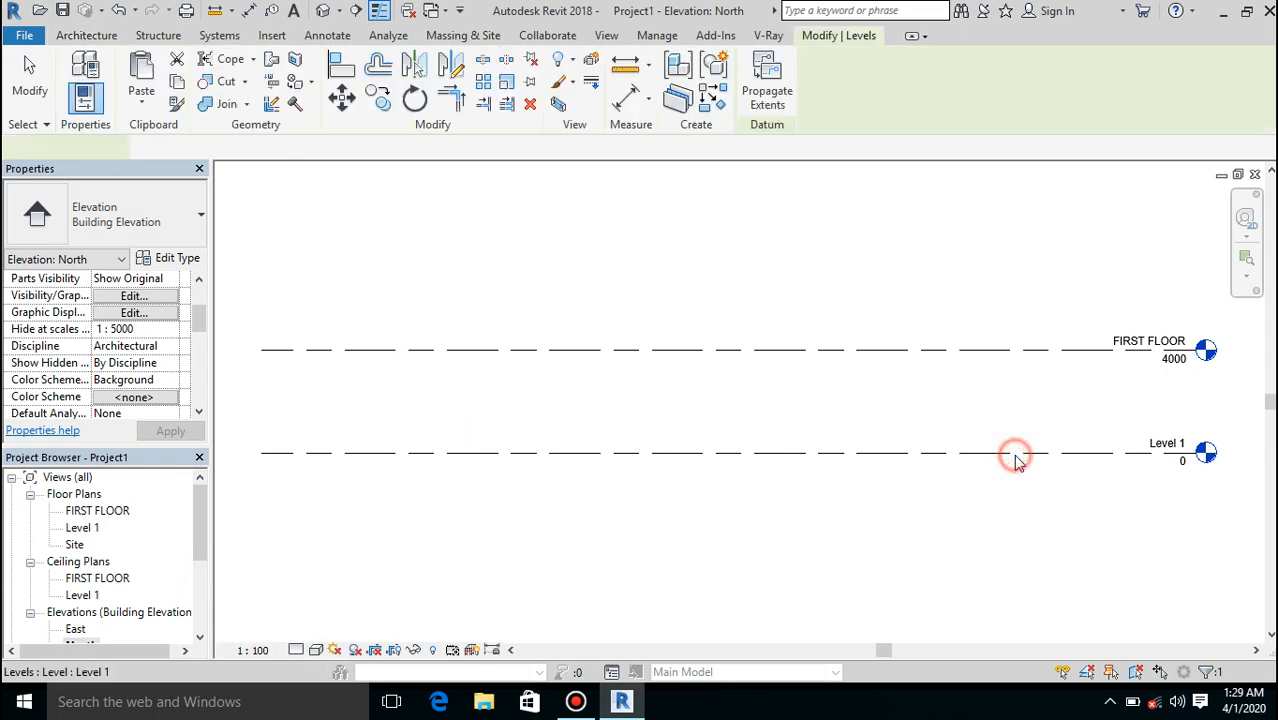
{"action": "left_click", "coordinate": [1168, 438]}
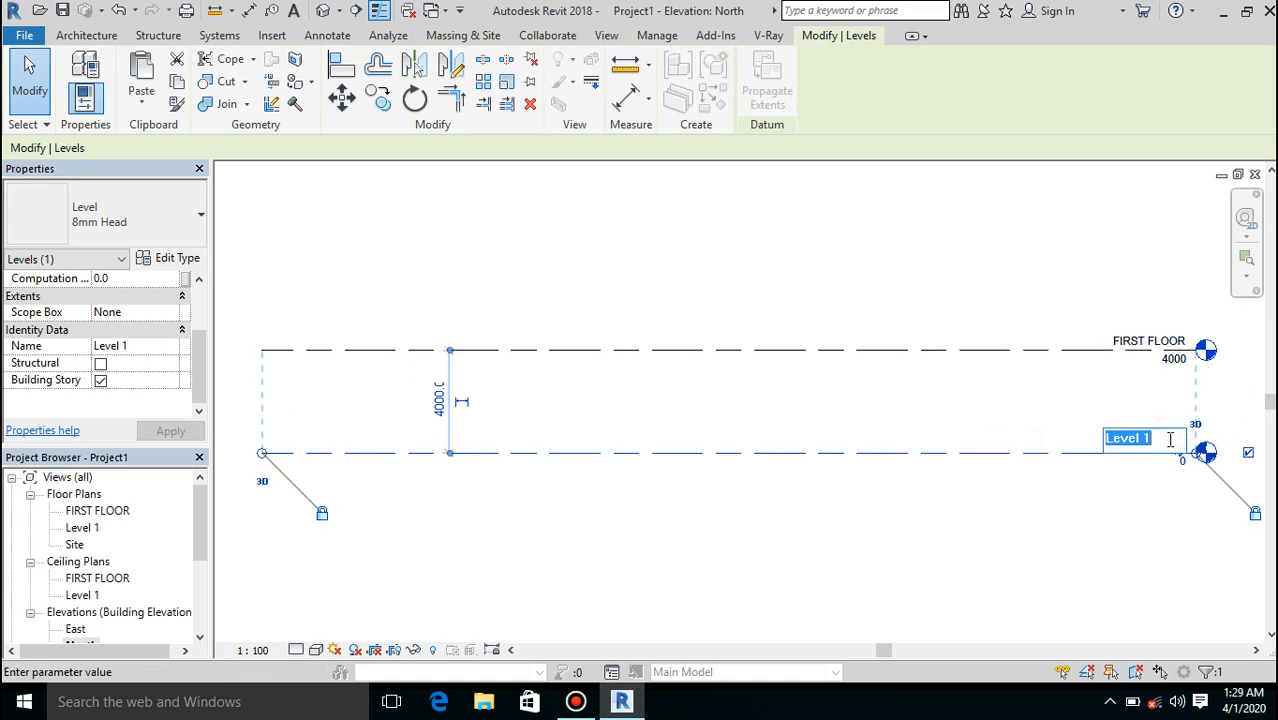
{"action": "type", "text": "GRO"}
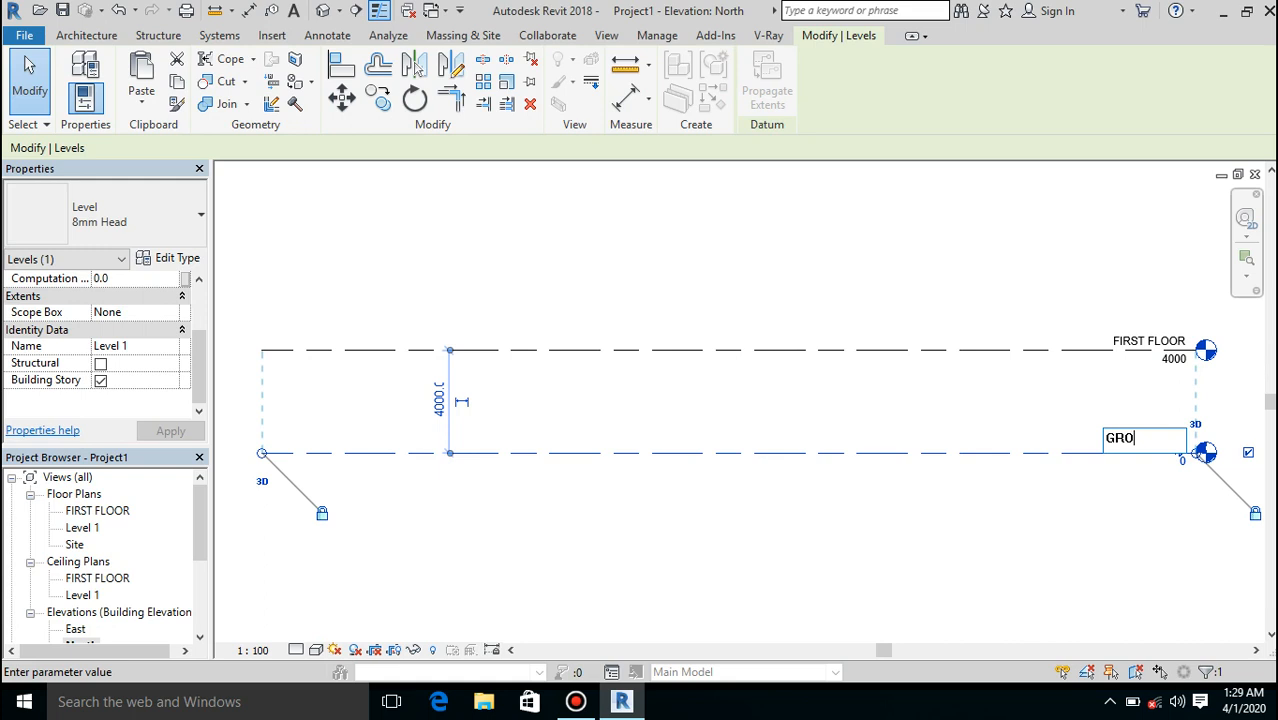
{"action": "type", "text": "UND FLOOR"}
{"action": "key", "text": "Return"}
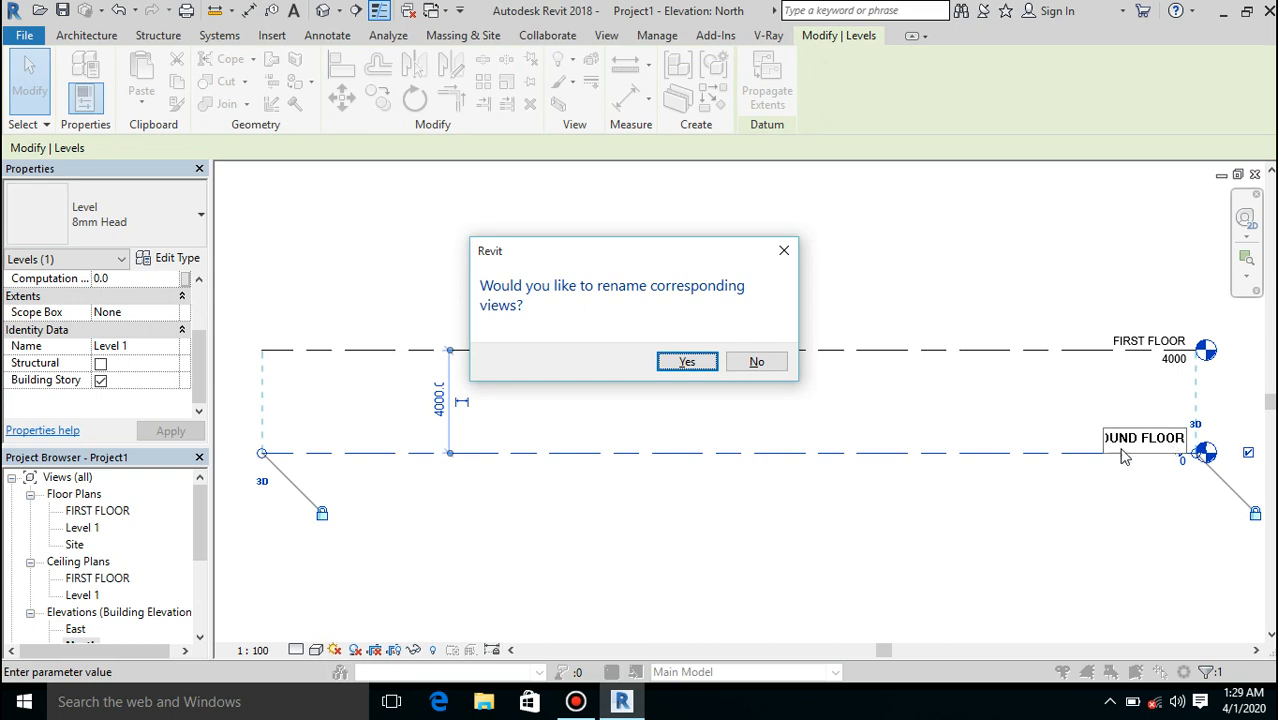
{"action": "left_click", "coordinate": [686, 361]}
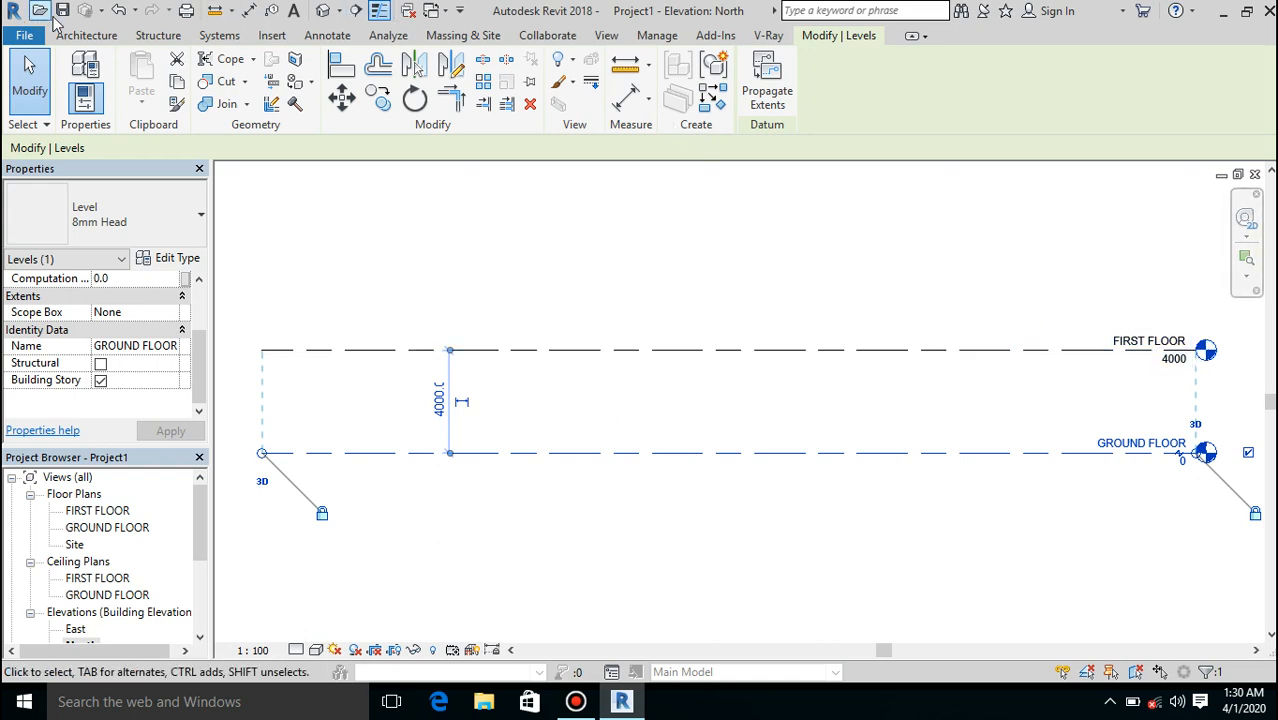
Step: Draw a new level about 2100 mm above FIRST FLOOR, with both ends aligned to the existing levels
{"action": "left_click", "coordinate": [80, 36]}
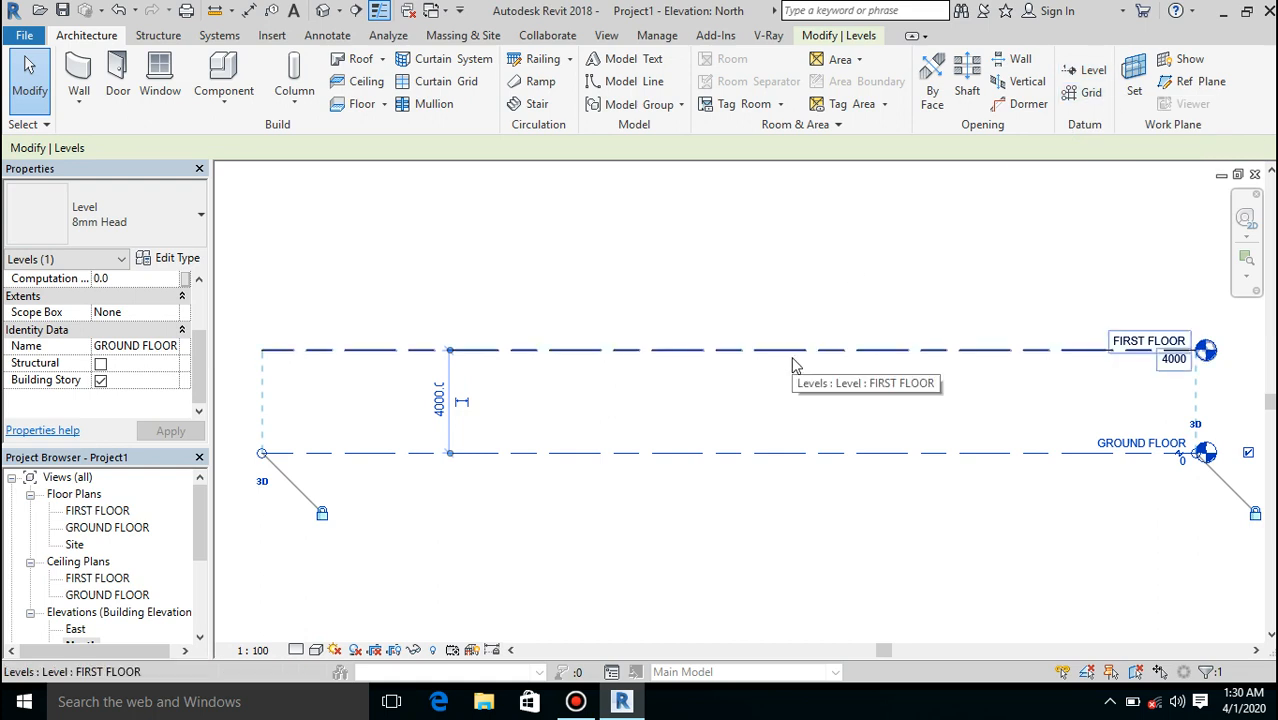
{"action": "left_click", "coordinate": [1092, 76]}
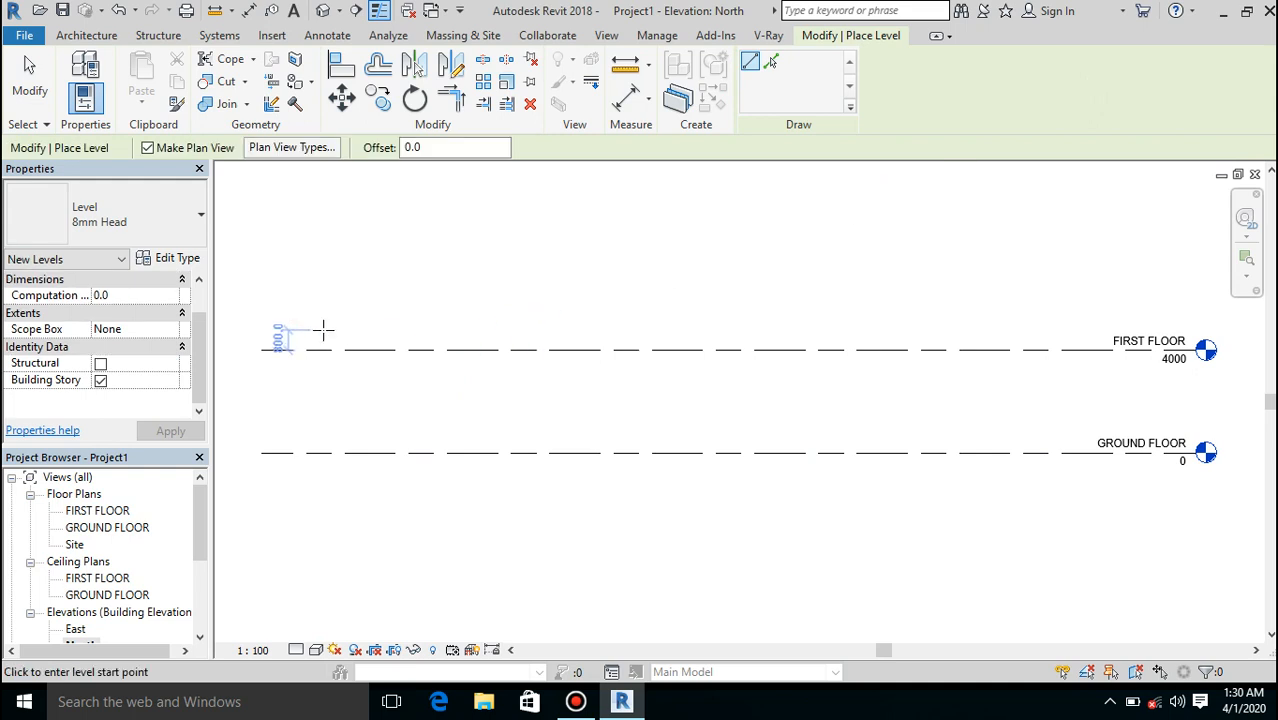
{"action": "left_click", "coordinate": [262, 296]}
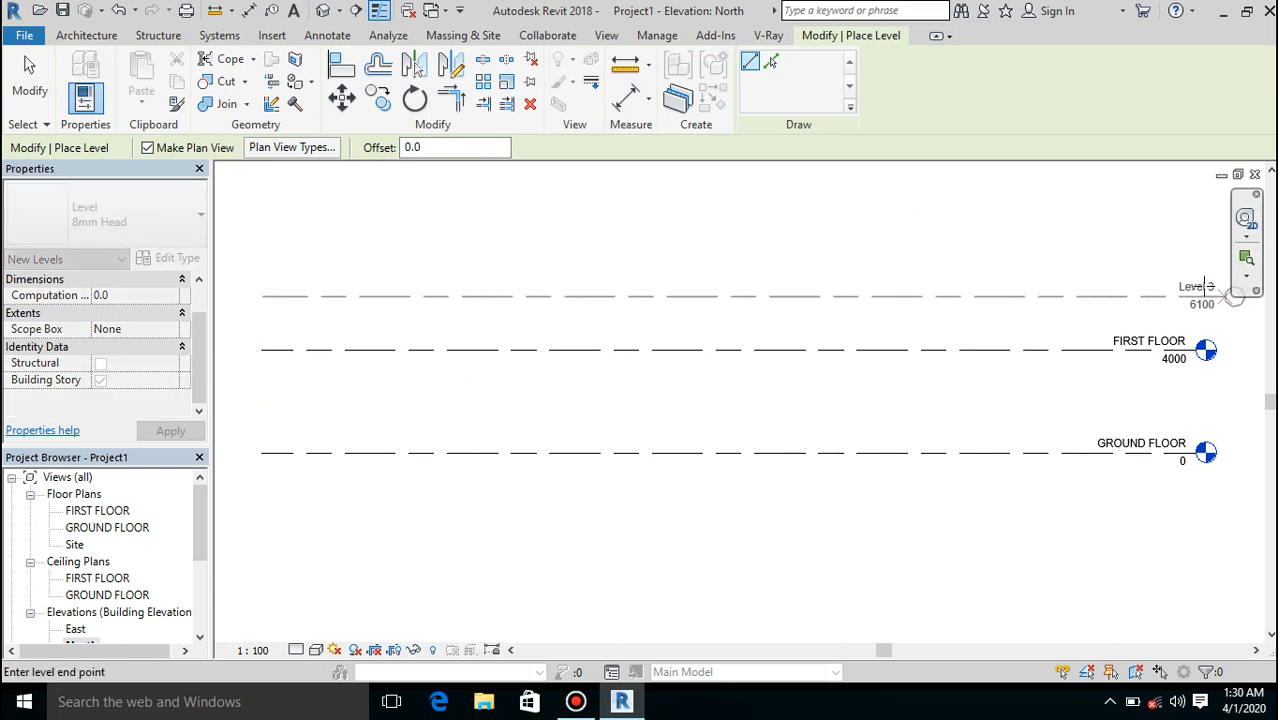
{"action": "left_click", "coordinate": [1196, 297]}
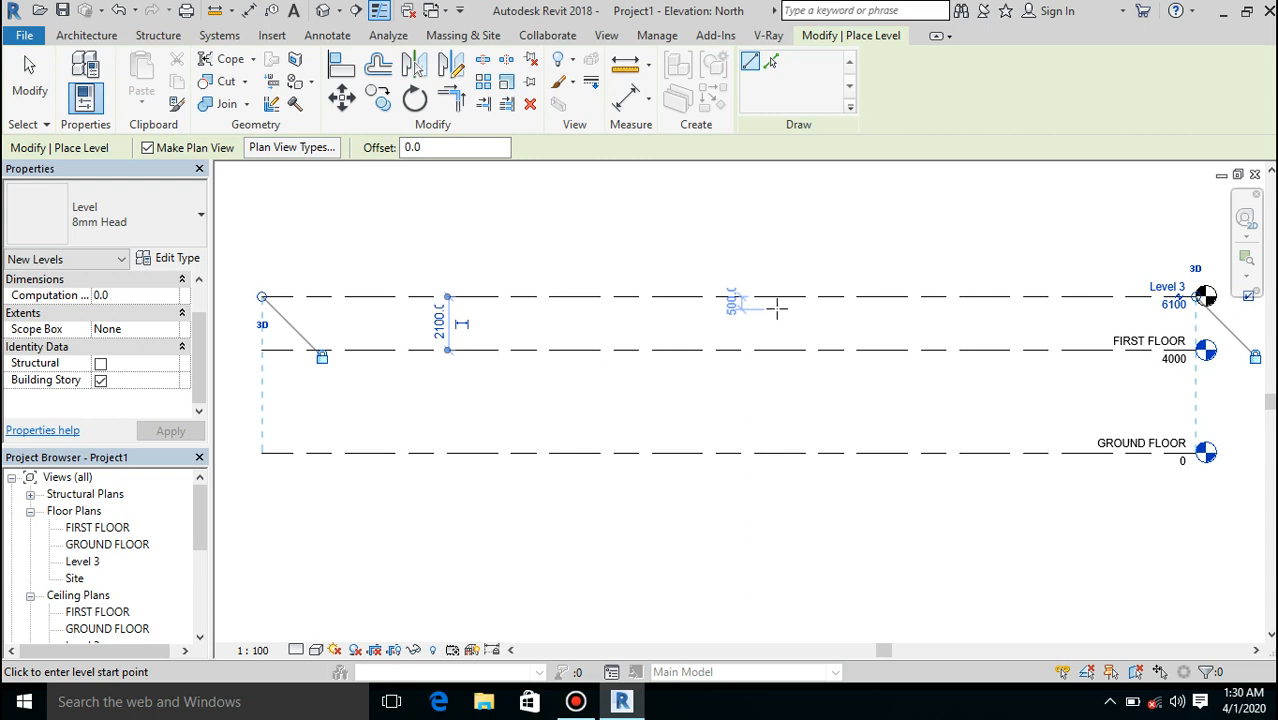
{"action": "left_click", "coordinate": [28, 88]}
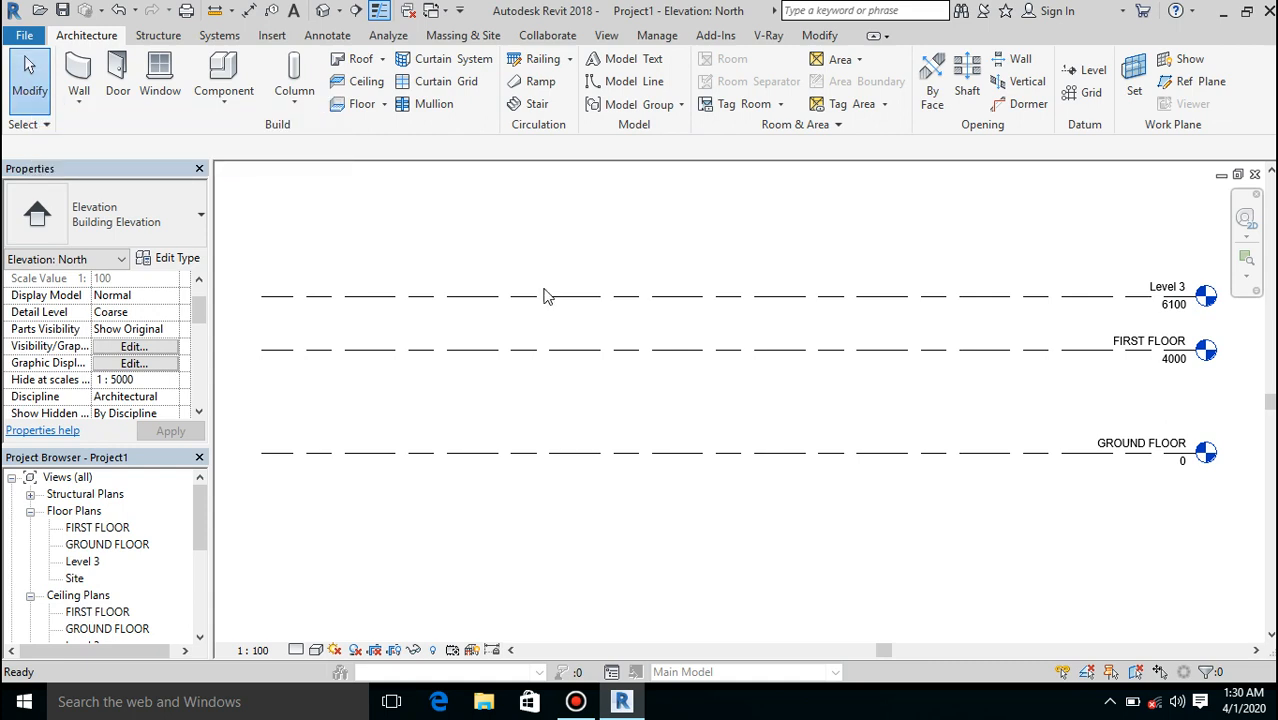
Step: Set the elevation of Level 3 to 8000
{"action": "left_click", "coordinate": [926, 300]}
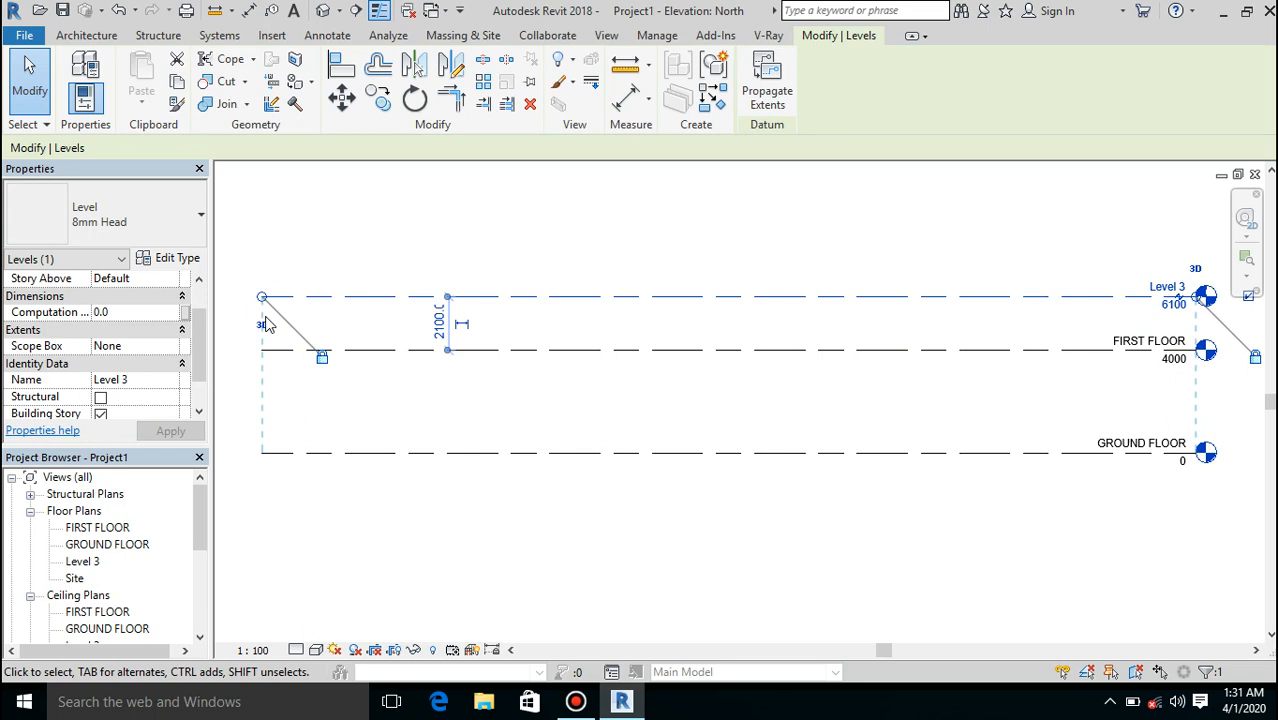
{"action": "left_click", "coordinate": [1173, 308]}
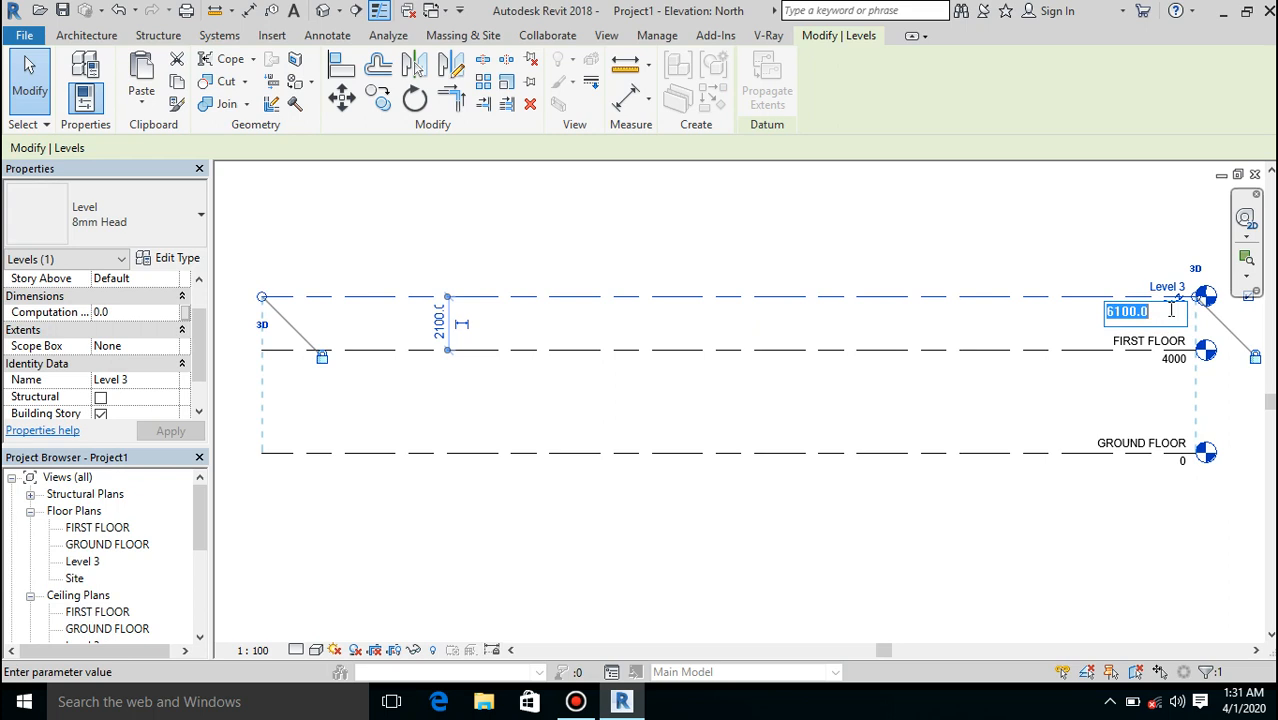
{"action": "type", "text": "80000"}
{"action": "key", "text": "BackSpace"}
{"action": "key", "text": "Return"}
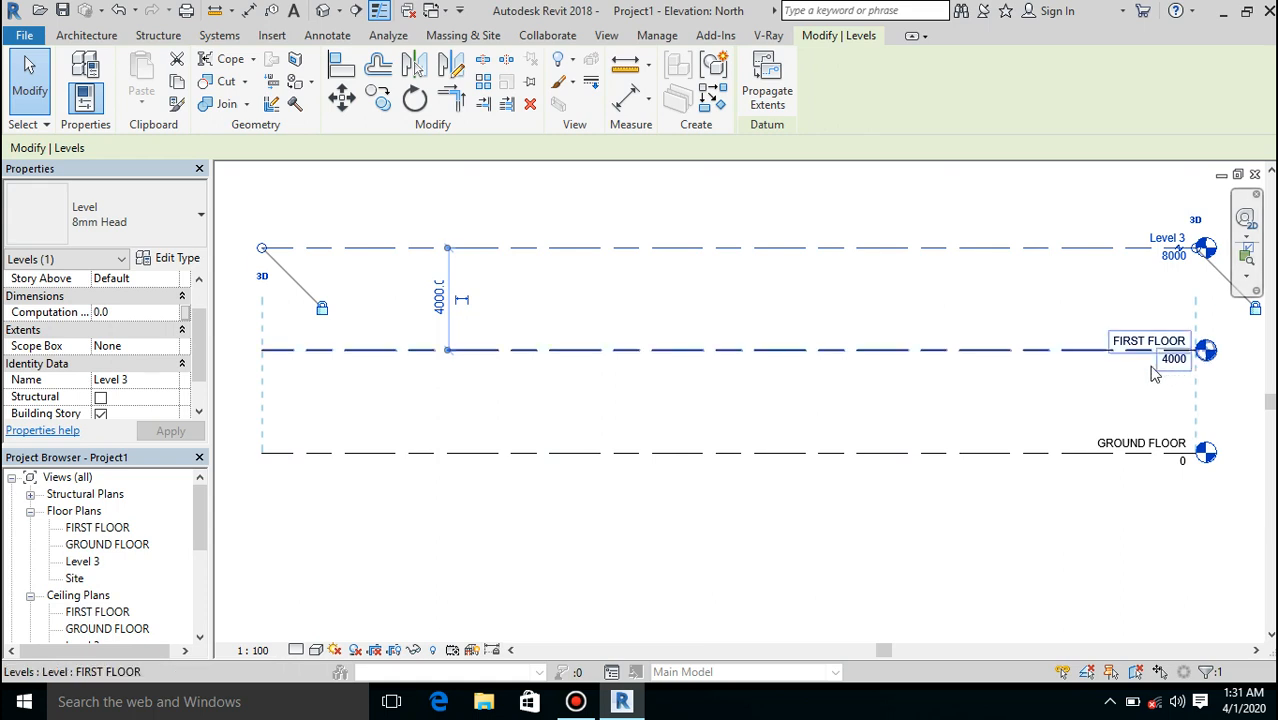
Step: Try an elevation of 4000 for Level 3 and restore it to 8000
{"action": "left_click", "coordinate": [1173, 258]}
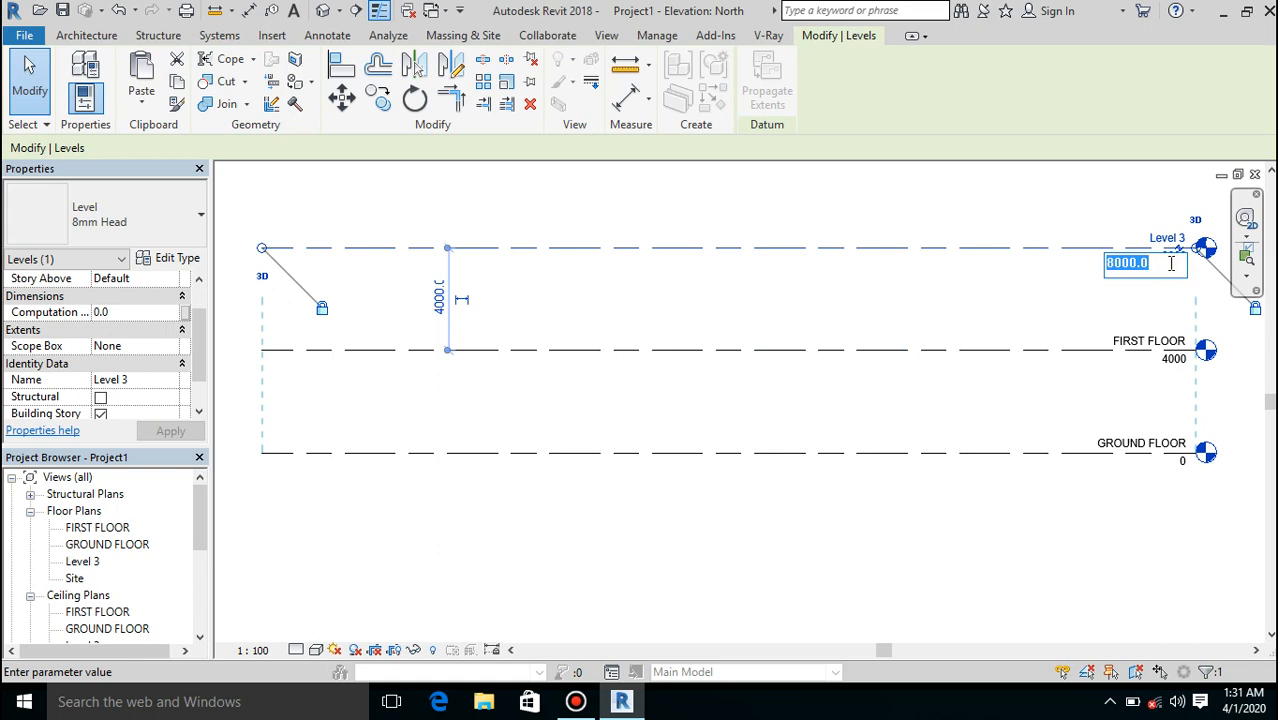
{"action": "type", "text": "4000"}
{"action": "key", "text": "Return"}
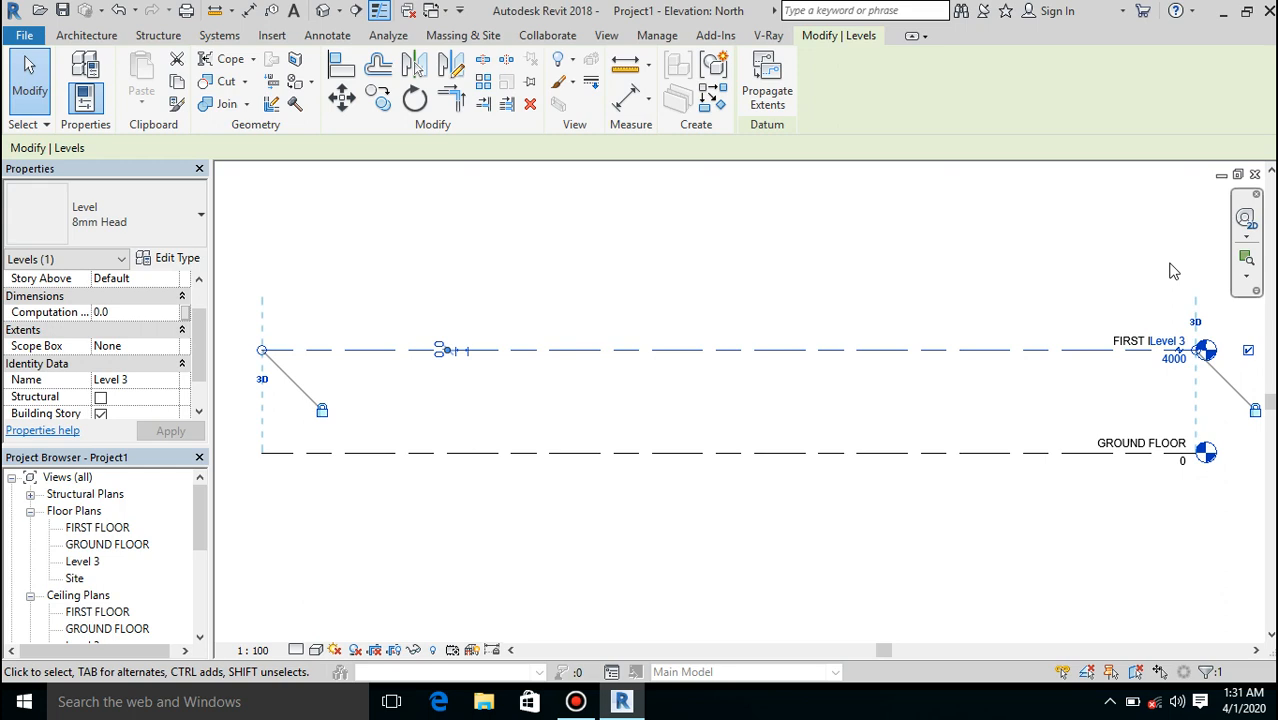
{"action": "left_click", "coordinate": [1170, 359]}
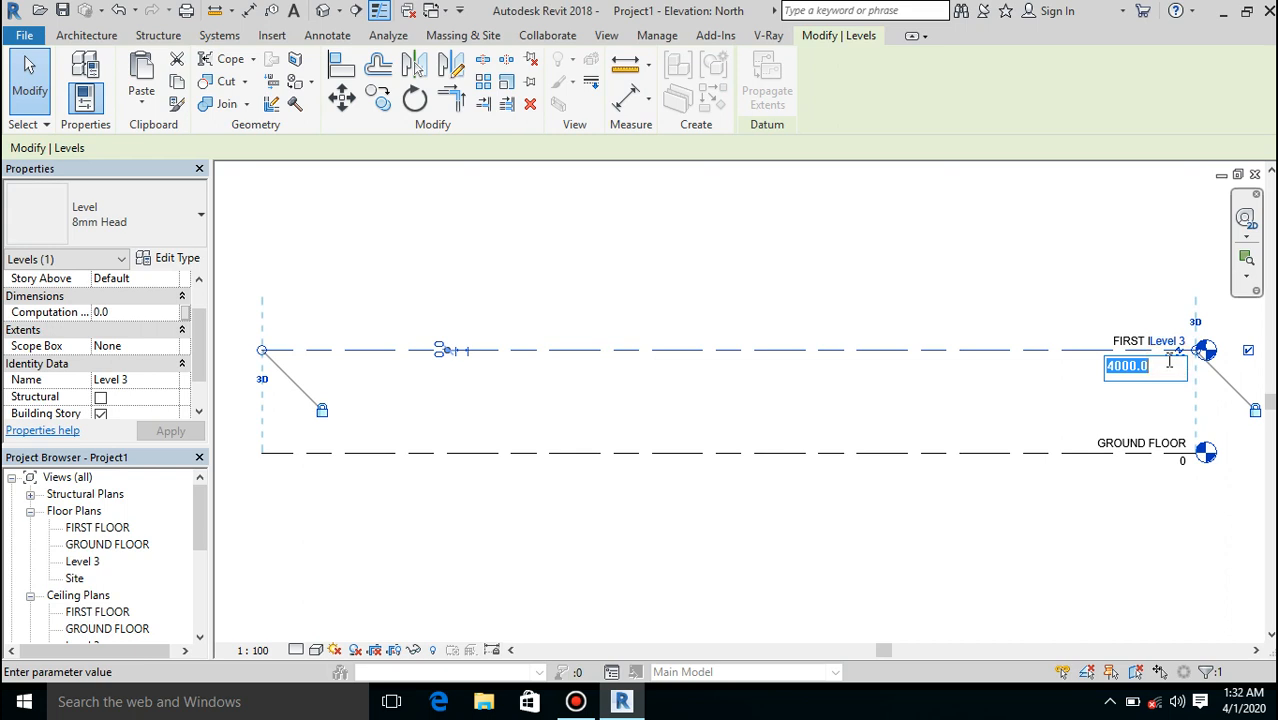
{"action": "type", "text": "8000"}
{"action": "key", "text": "Return"}
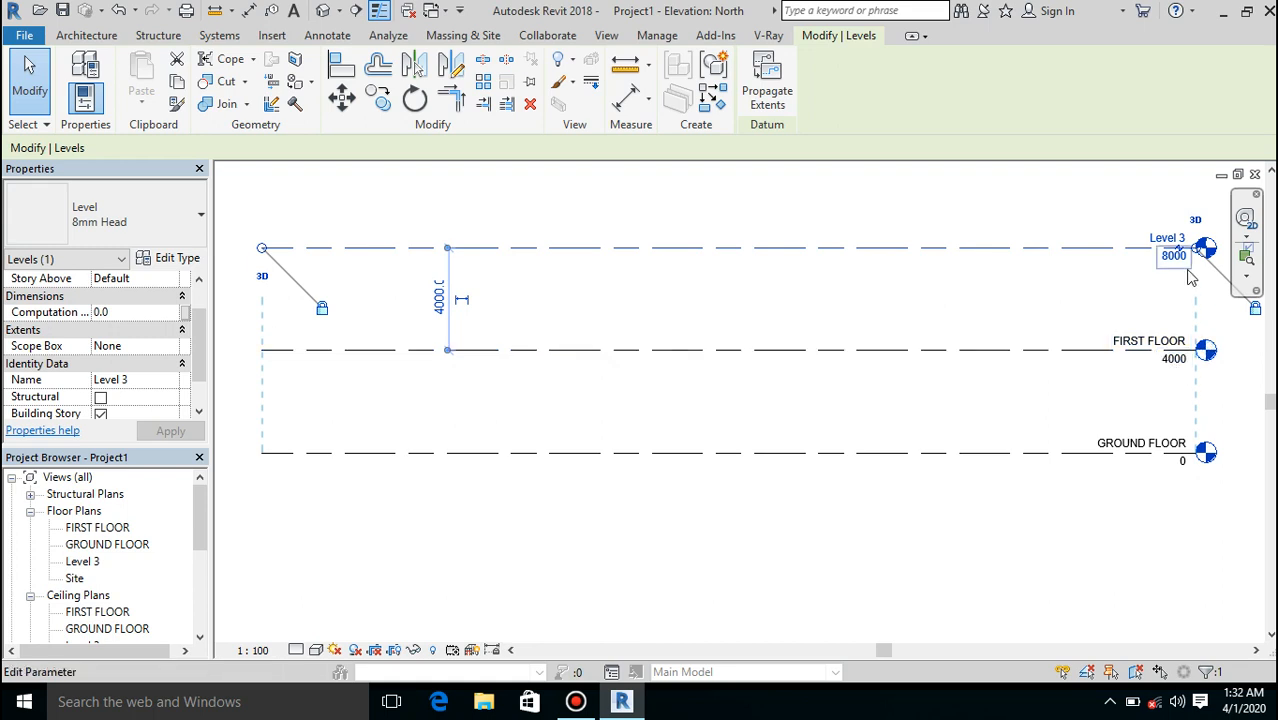
Step: Rename Level 3 to SECOND FLOOR in the North elevation, along with its corresponding views
{"action": "left_click", "coordinate": [1163, 234]}
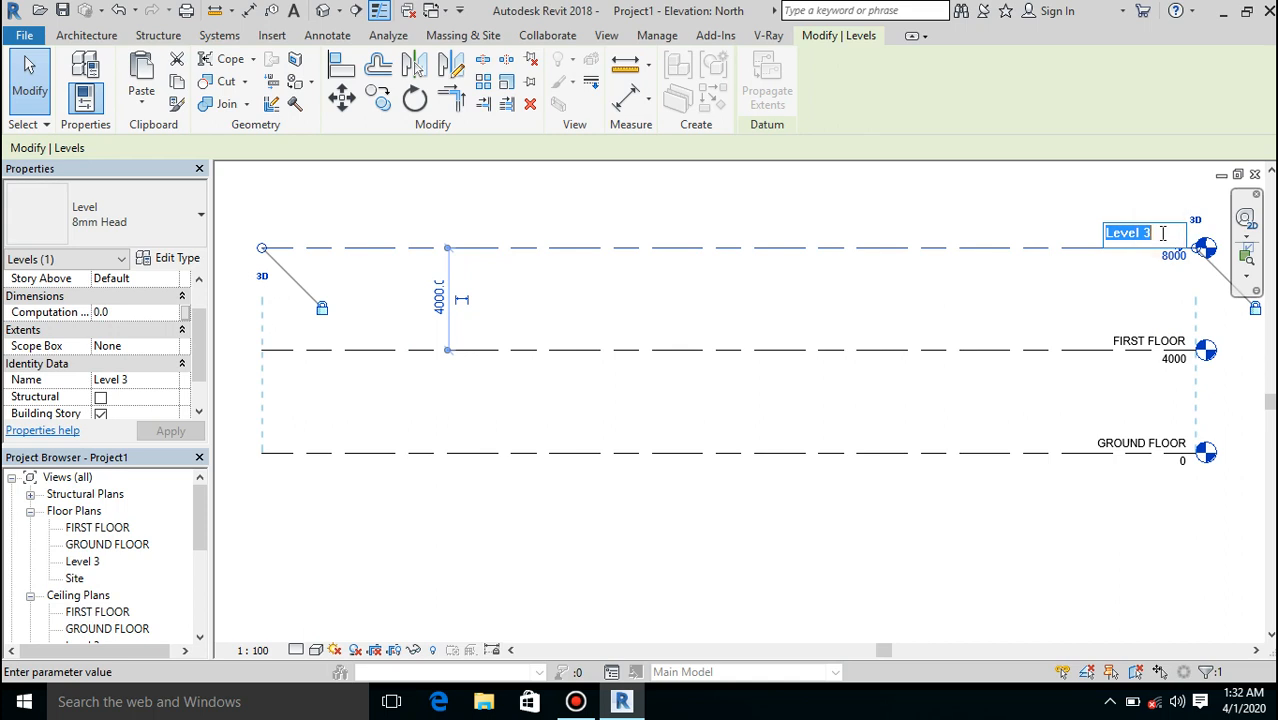
{"action": "type", "text": "SECOND F"}
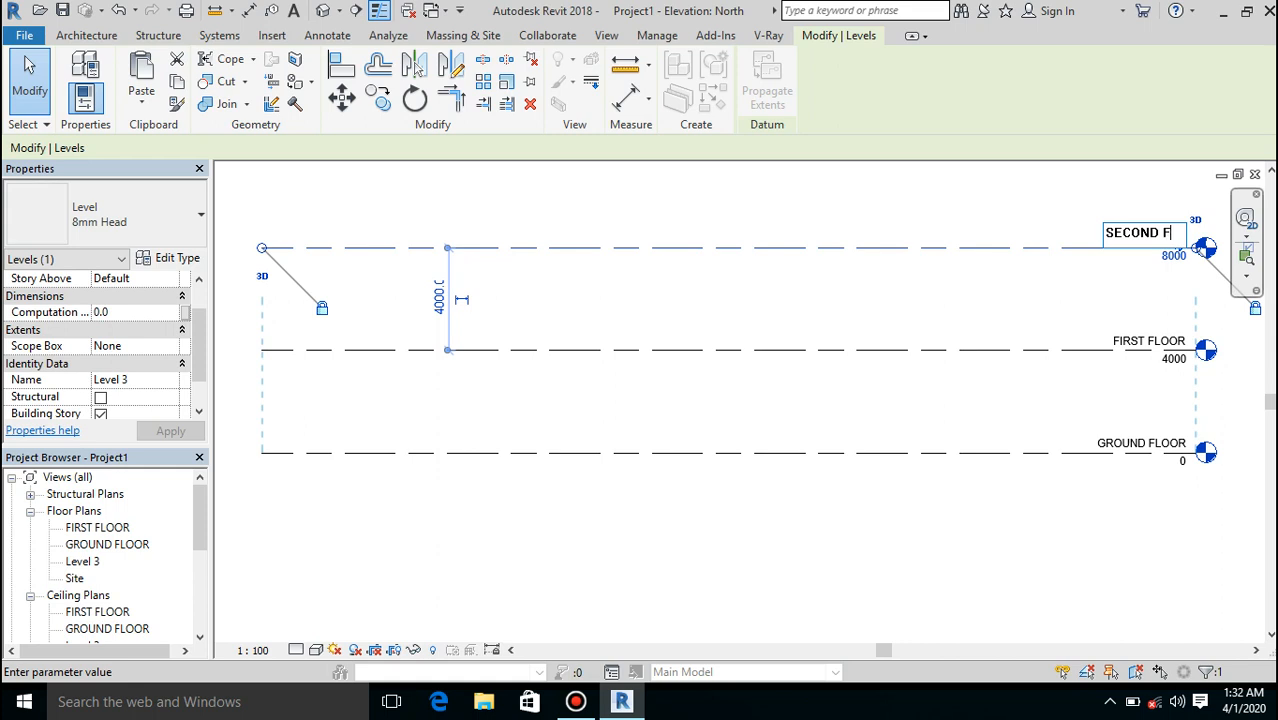
{"action": "type", "text": "LOOR"}
{"action": "key", "text": "Return"}
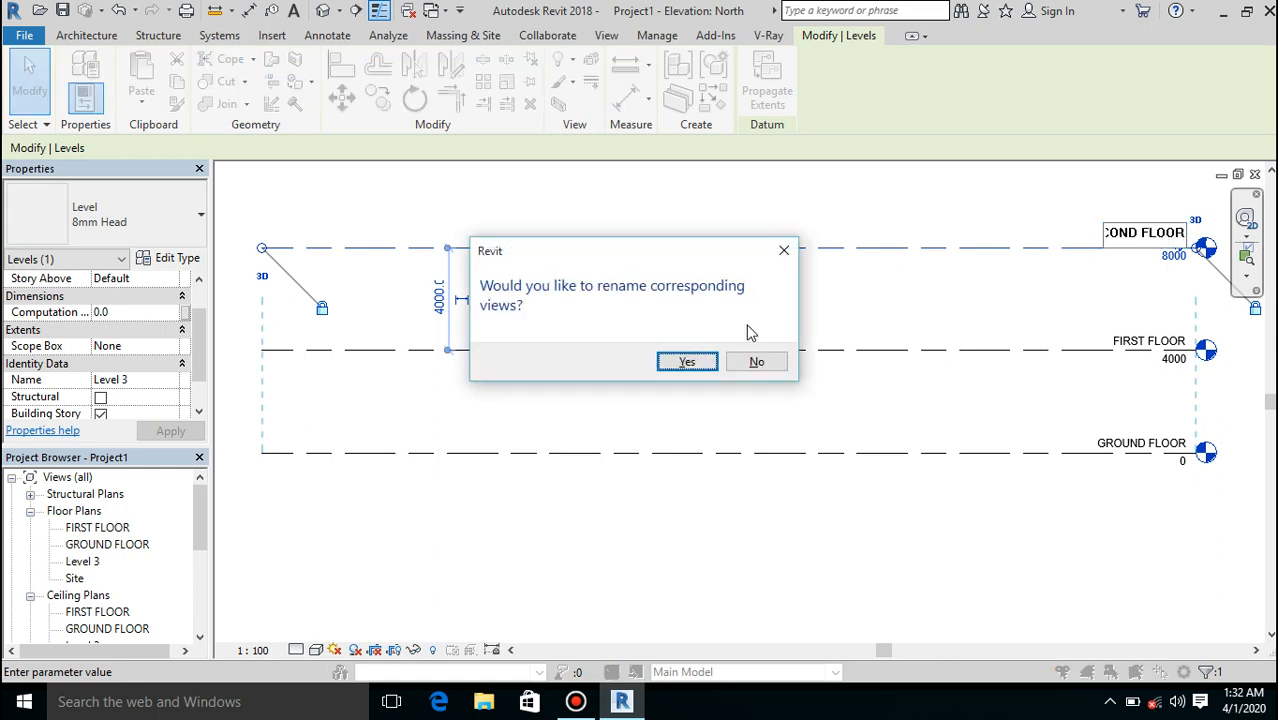
{"action": "left_click", "coordinate": [692, 362]}
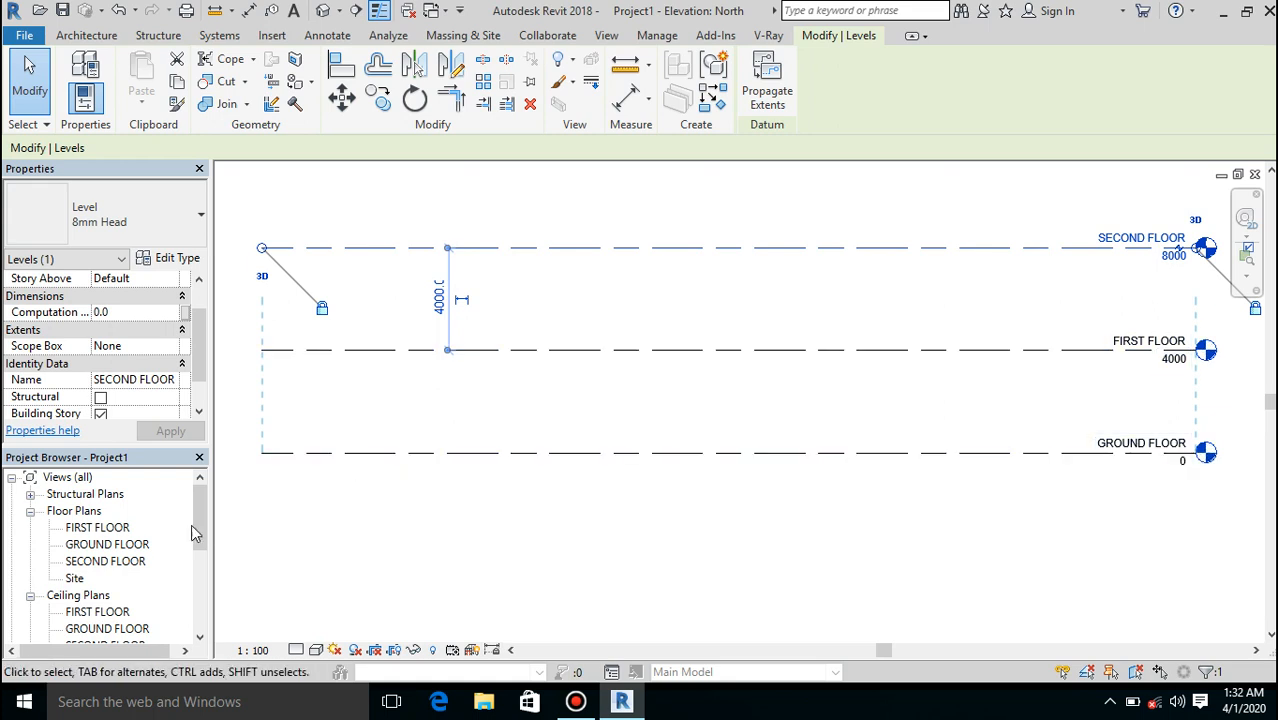
Step: Open the GROUND FLOOR floor plan view
{"action": "double_click", "coordinate": [123, 546]}
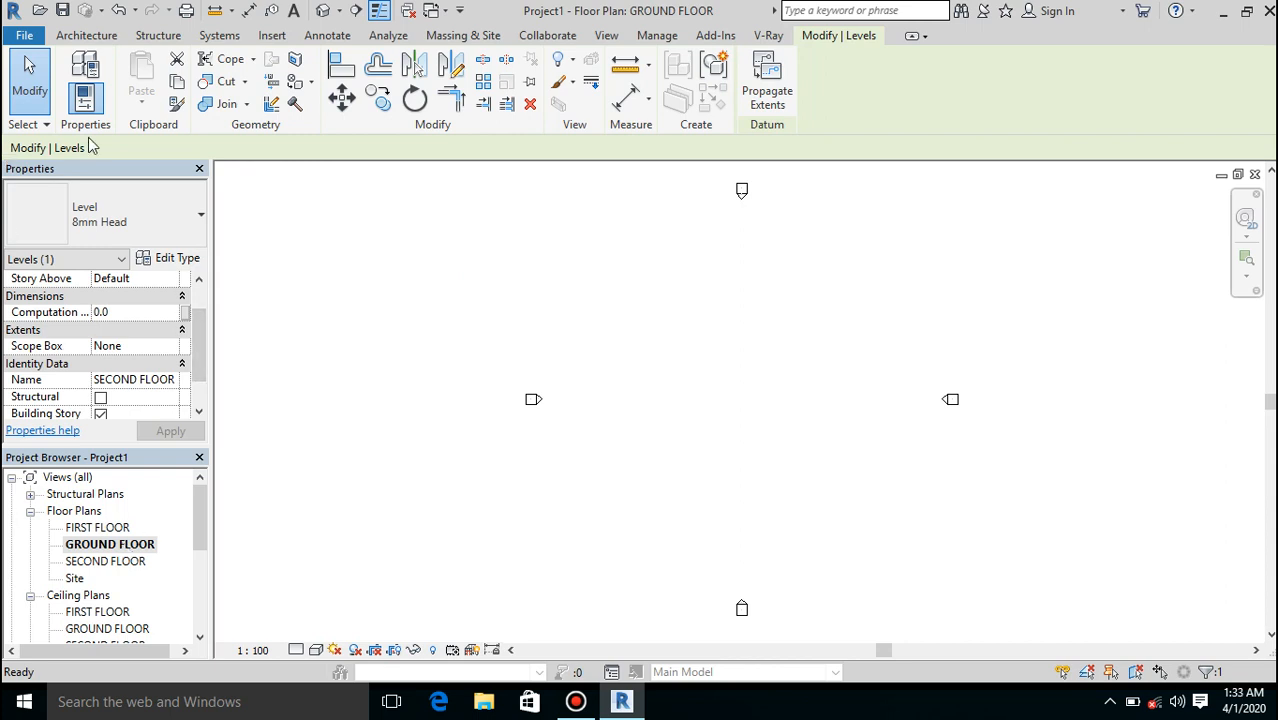
{"action": "left_click", "coordinate": [100, 36]}
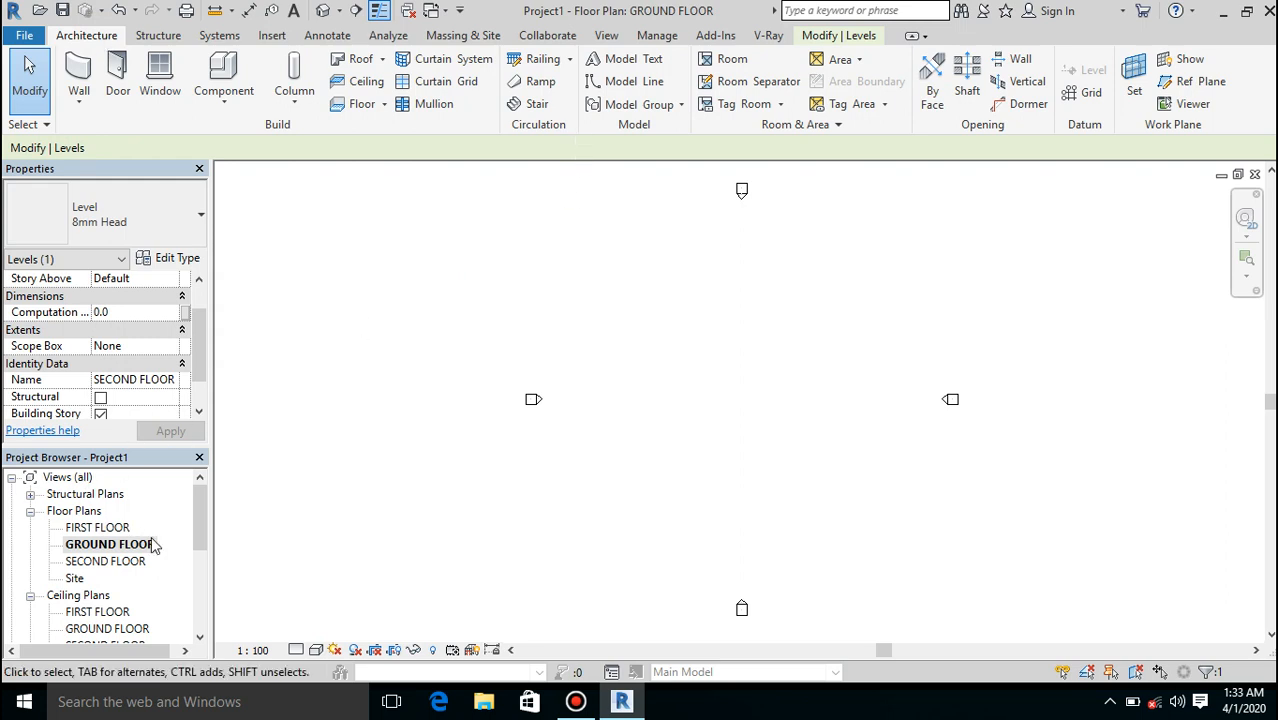
{"action": "left_click", "coordinate": [849, 36]}
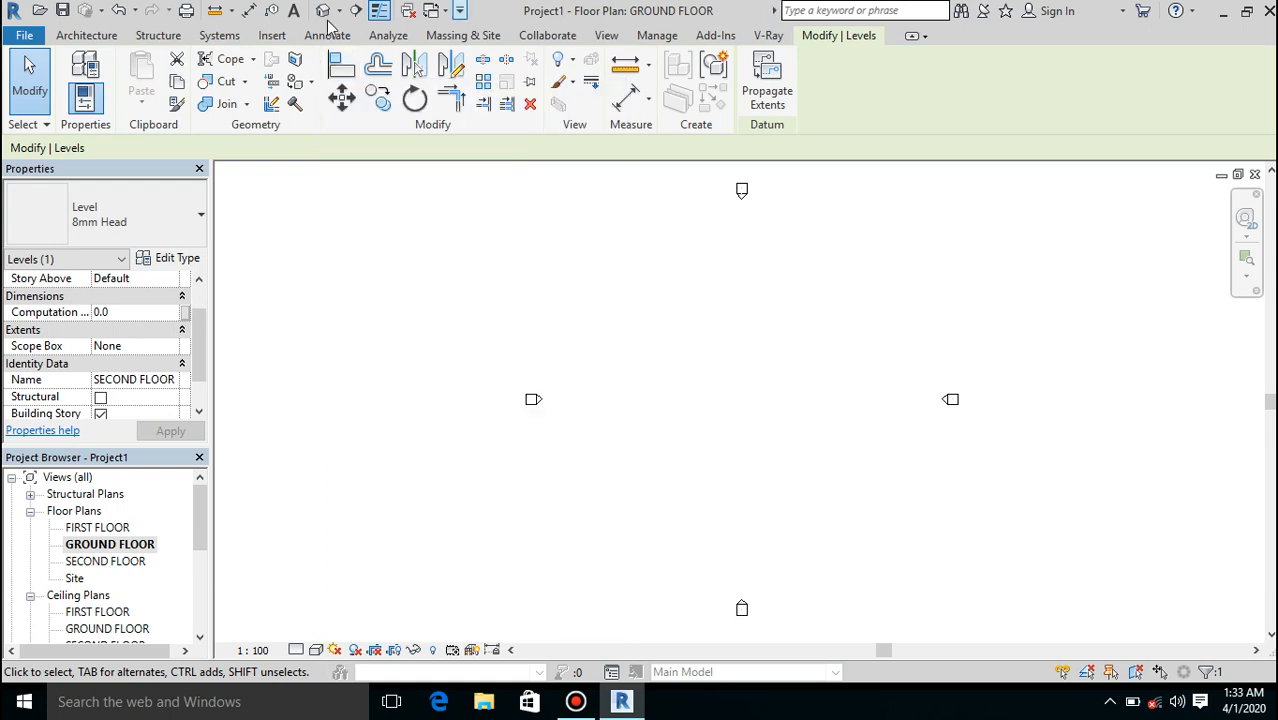
{"action": "left_click", "coordinate": [87, 36]}
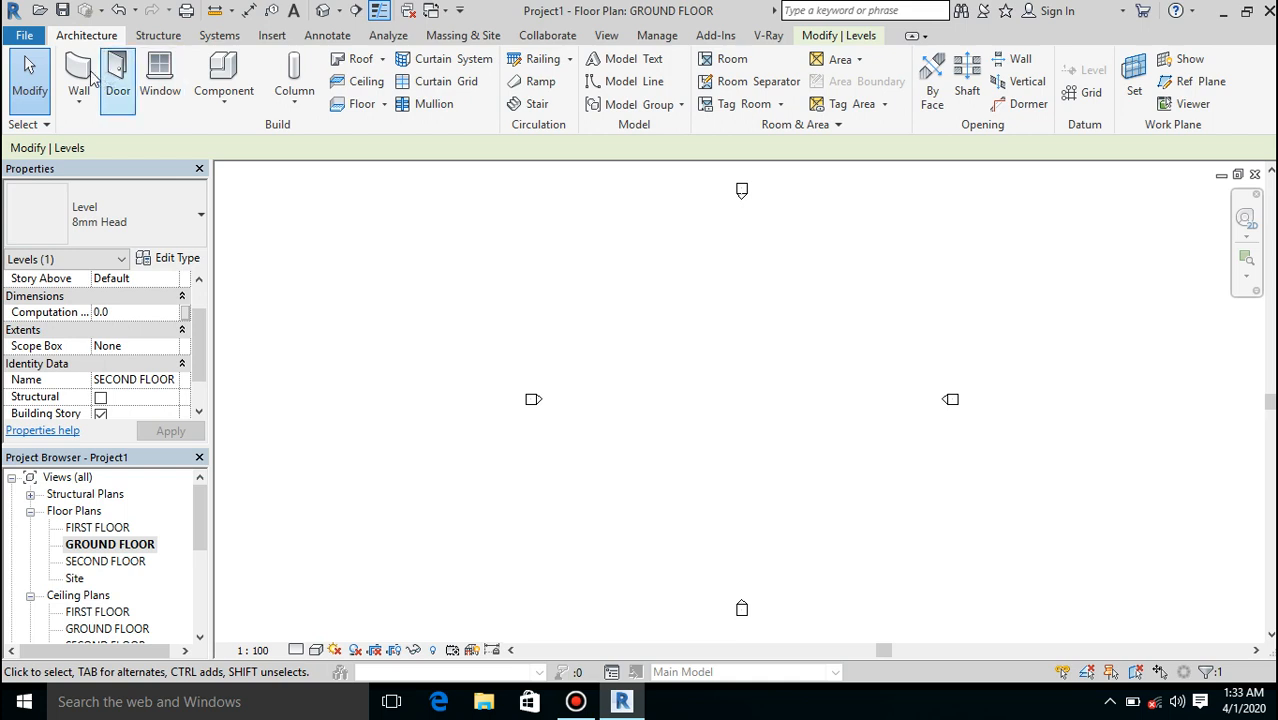
{"action": "left_click", "coordinate": [80, 76]}
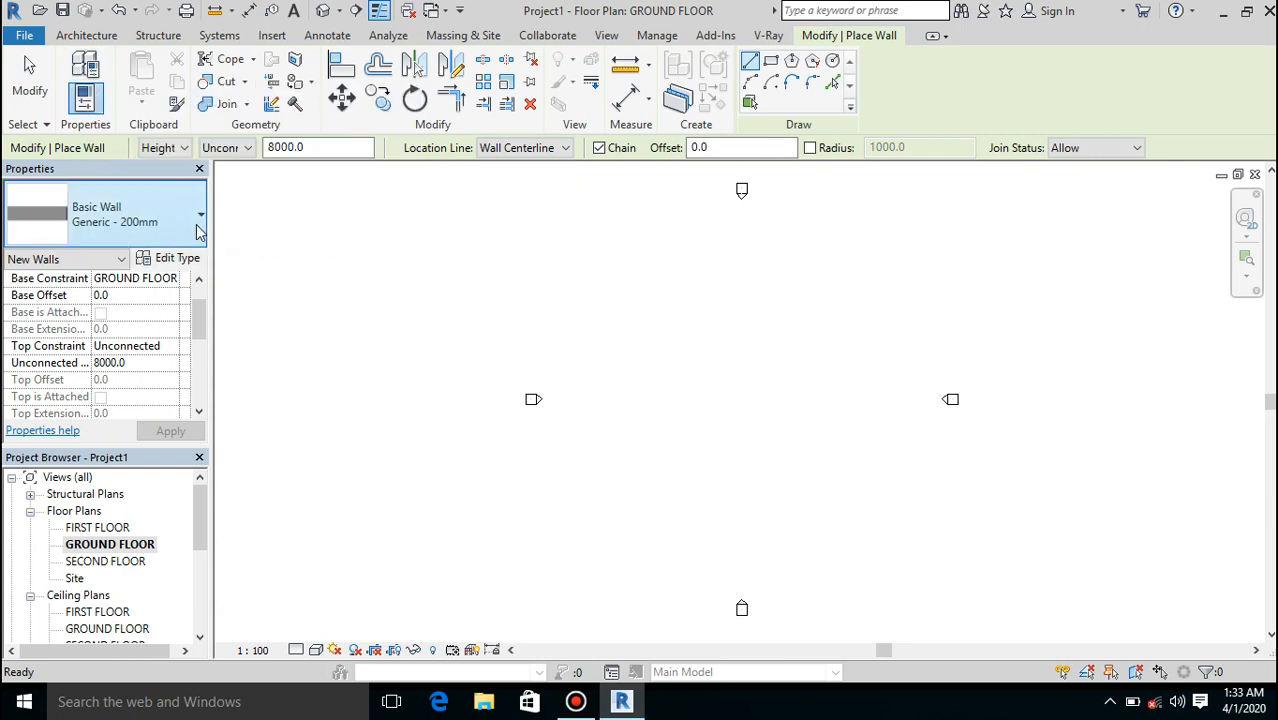
{"action": "left_click", "coordinate": [36, 91]}
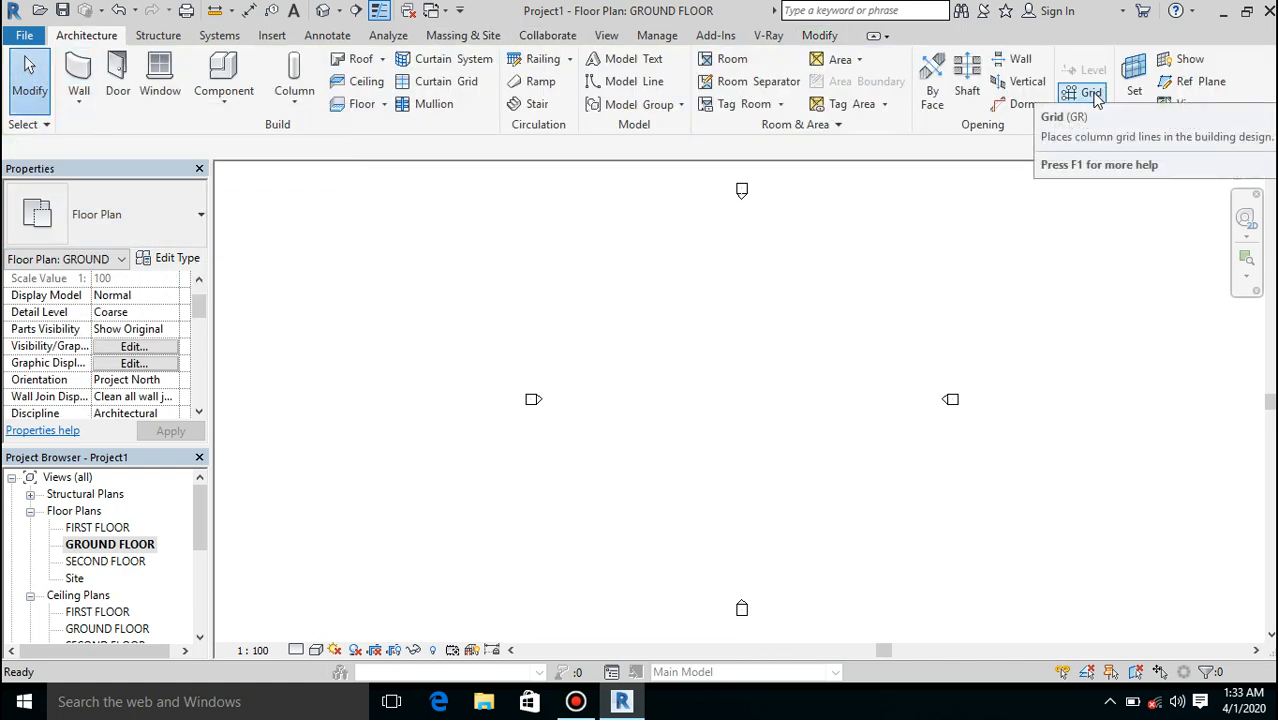
Step: Draw a horizontal grid line from right to left, slightly above the middle of the area between the elevation markers
{"action": "left_click", "coordinate": [1091, 93]}
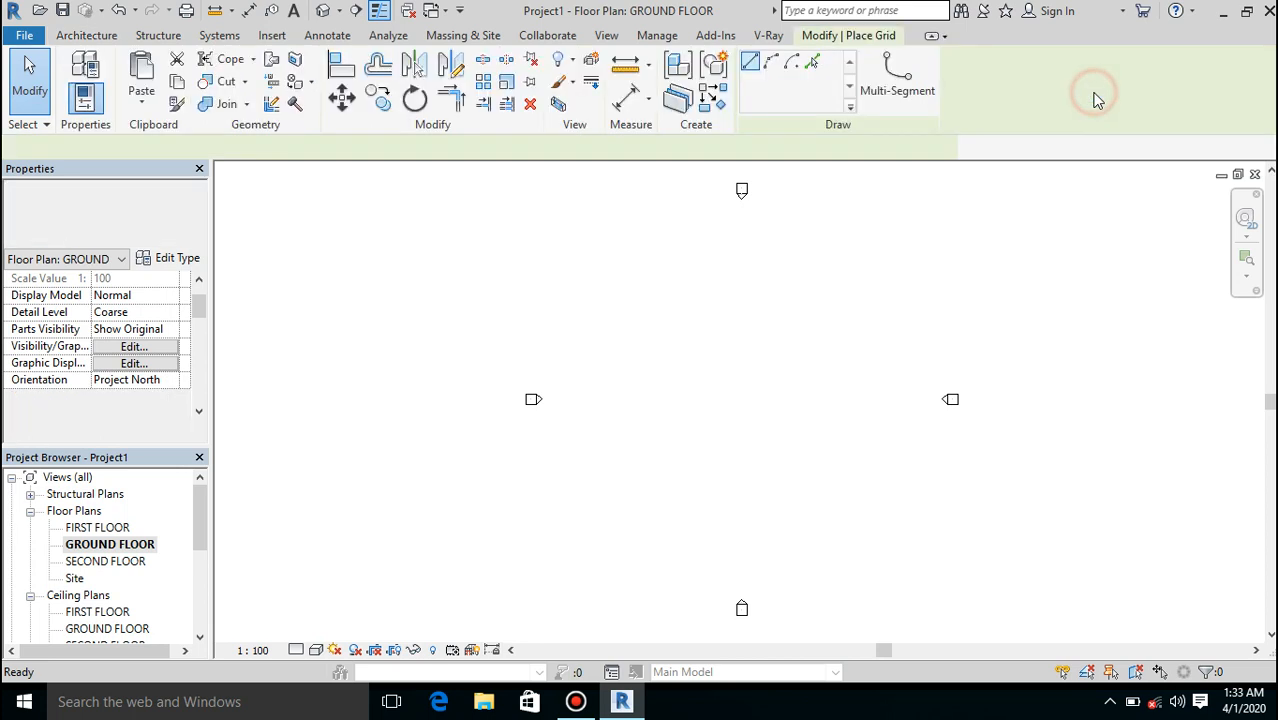
{"action": "left_click", "coordinate": [816, 345]}
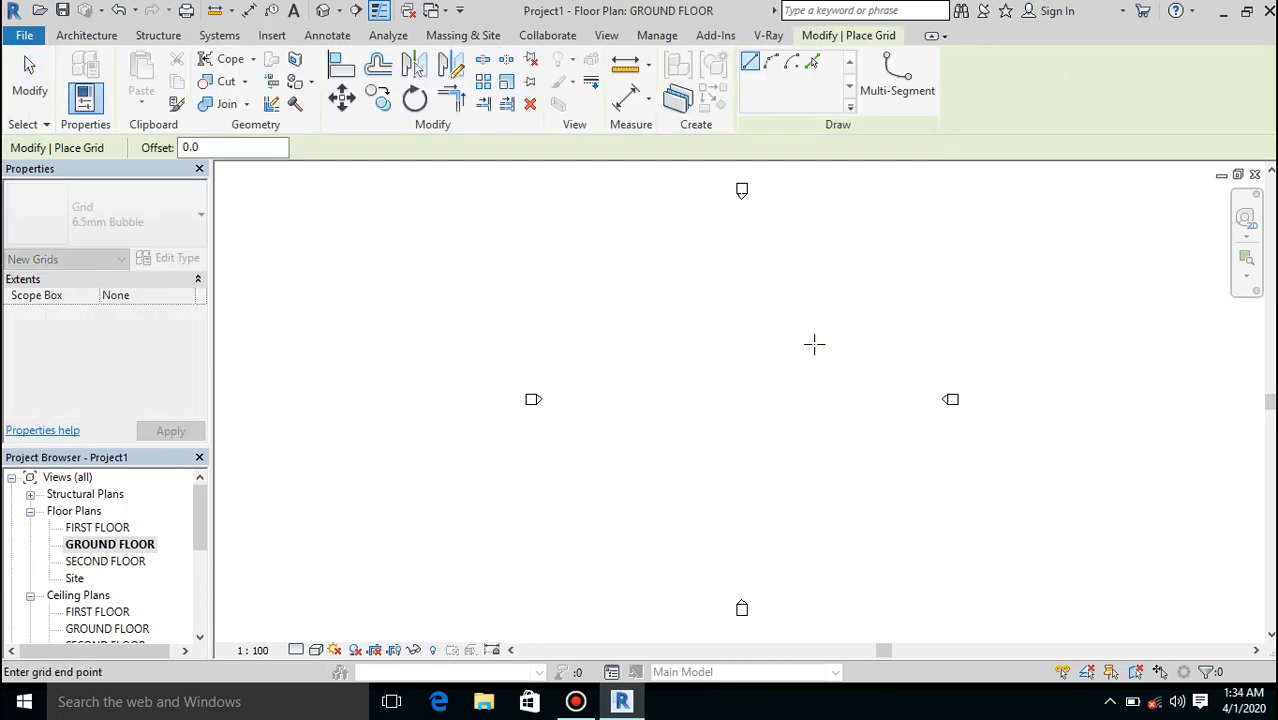
{"action": "left_click", "coordinate": [657, 344]}
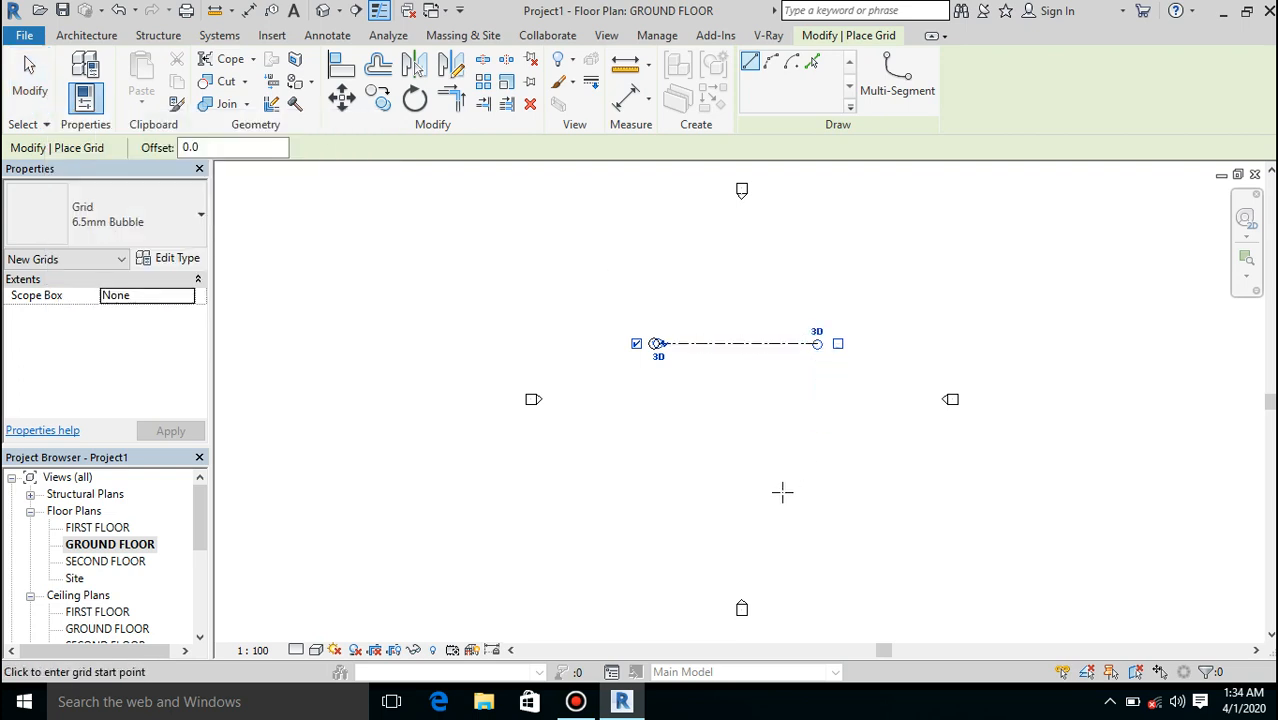
{"action": "left_click", "coordinate": [30, 70]}
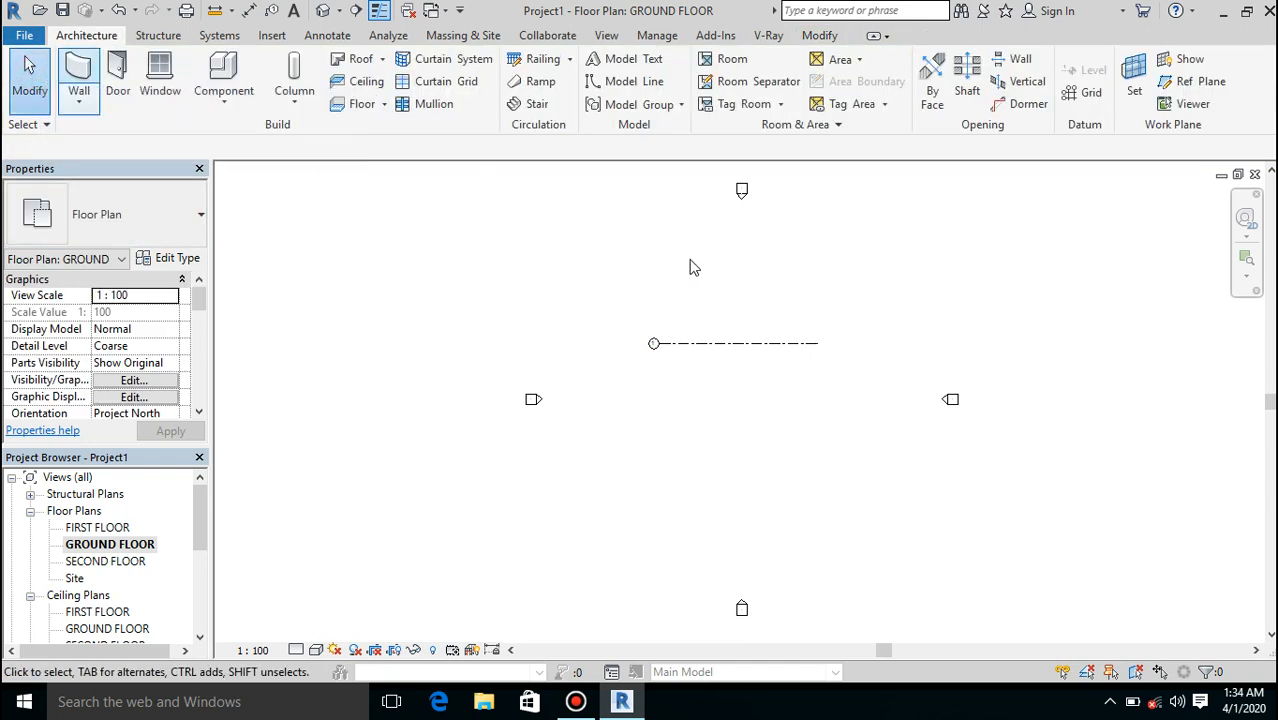
Step: Array the horizontal grid line downward at 2000 mm spacing with a count of 5
{"action": "left_click", "coordinate": [698, 345]}
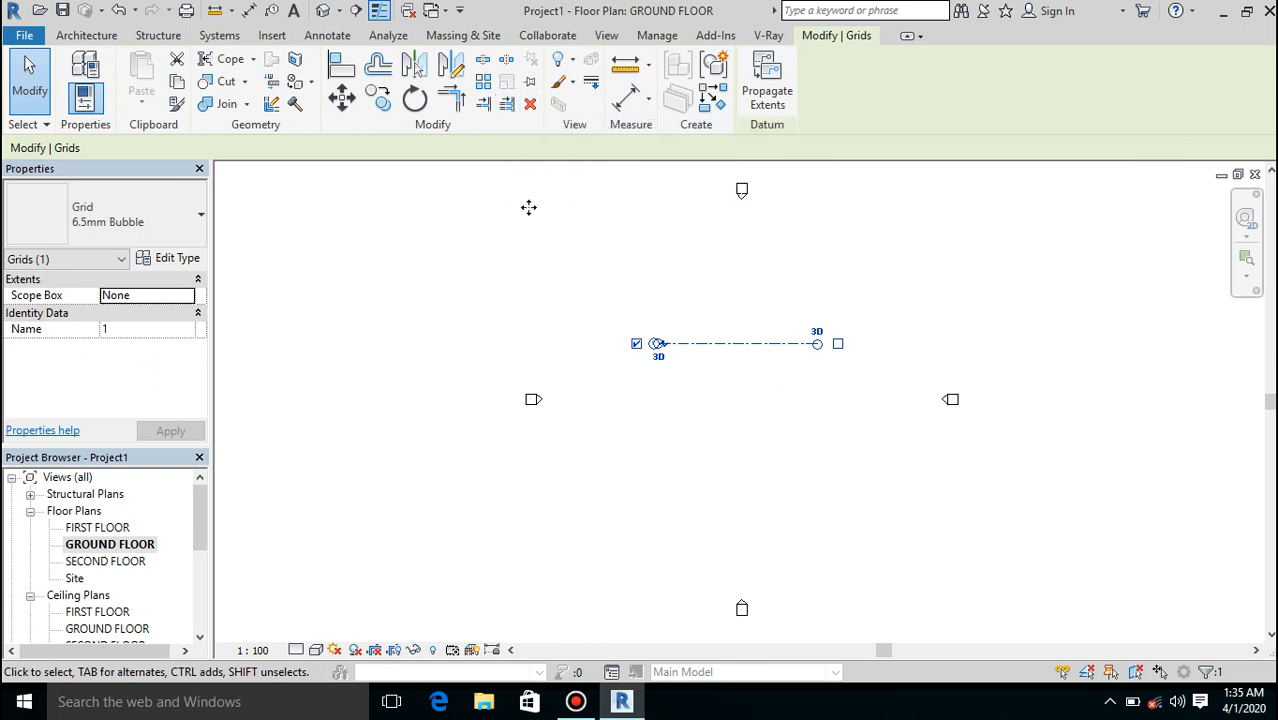
{"action": "left_click", "coordinate": [486, 86]}
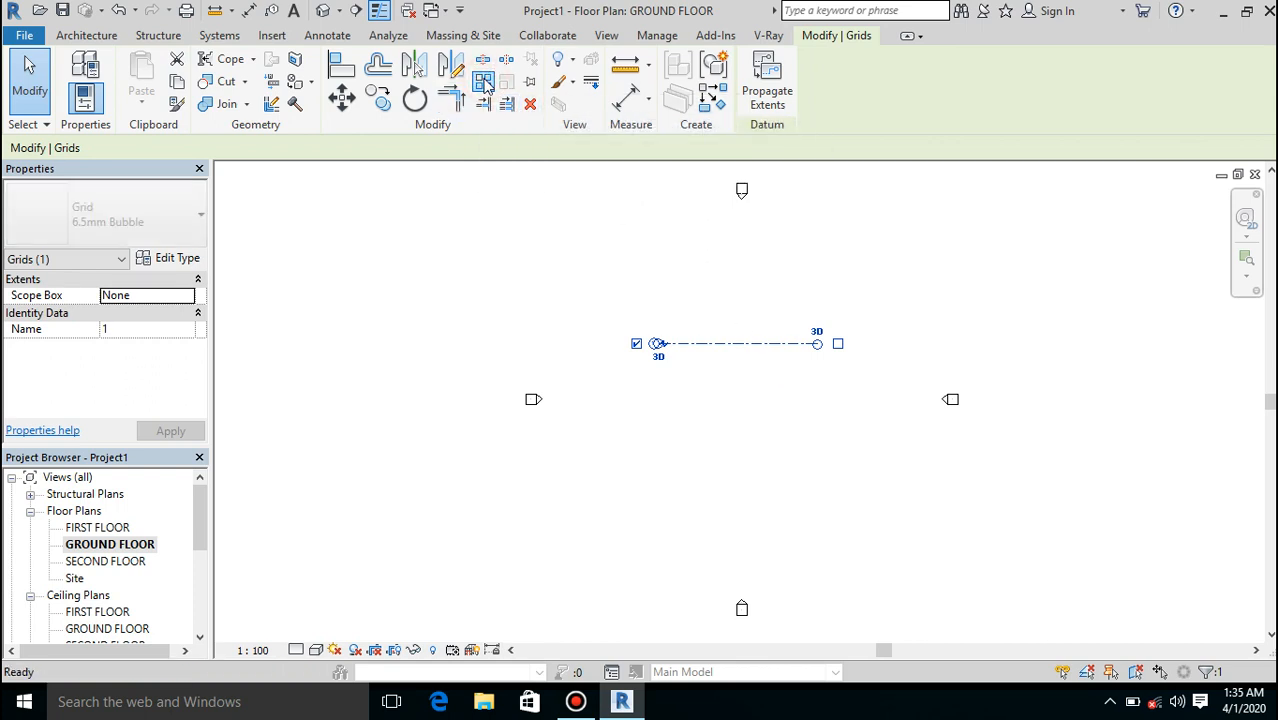
{"action": "left_click", "coordinate": [822, 350]}
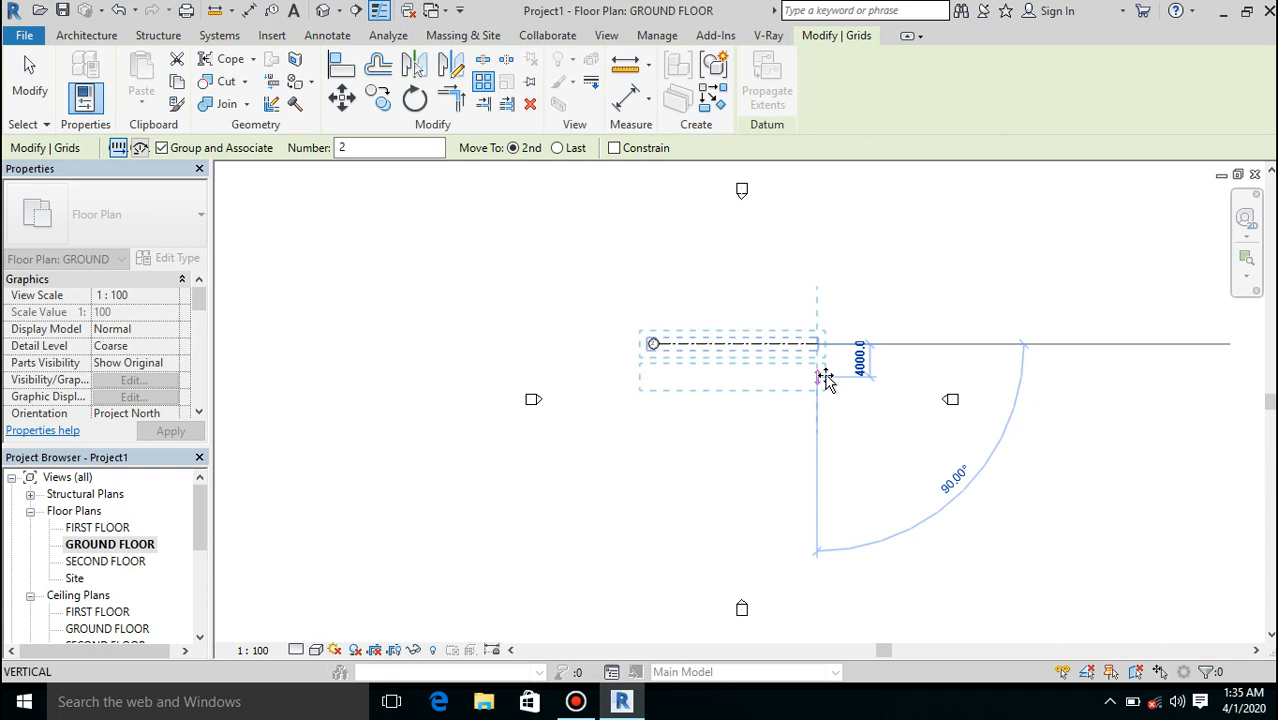
{"action": "type", "text": "2"}
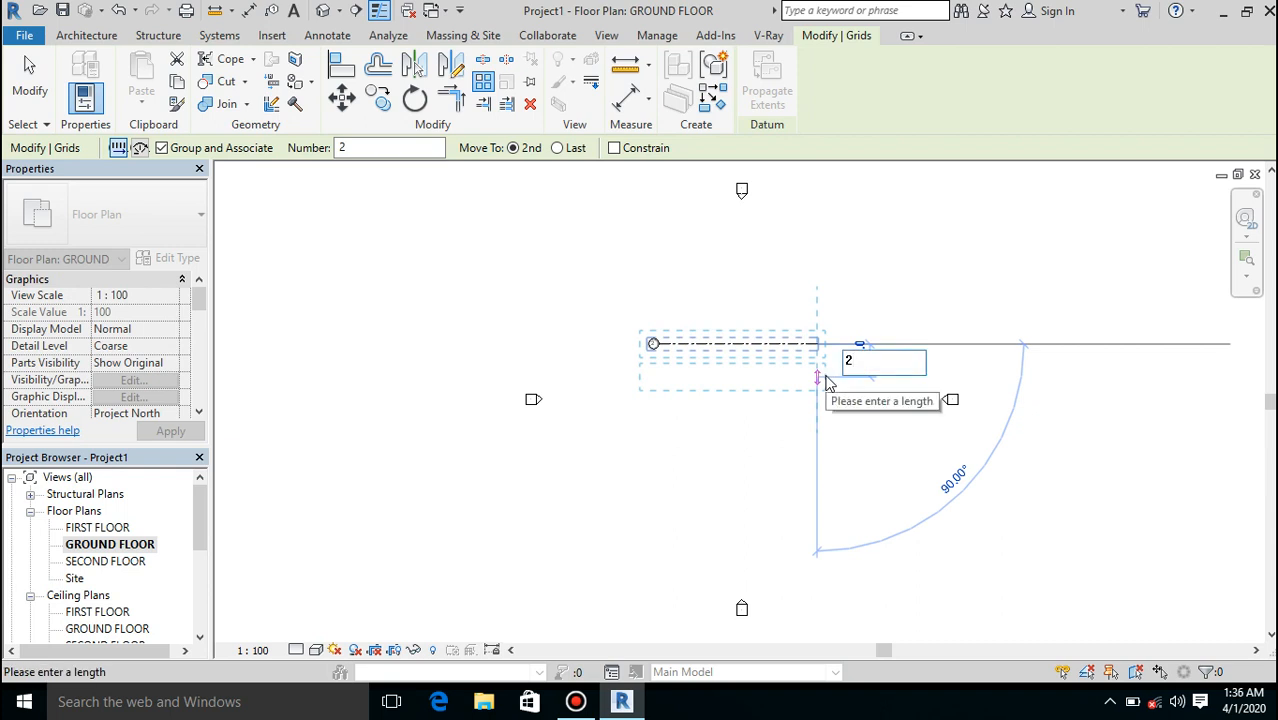
{"action": "type", "text": "000"}
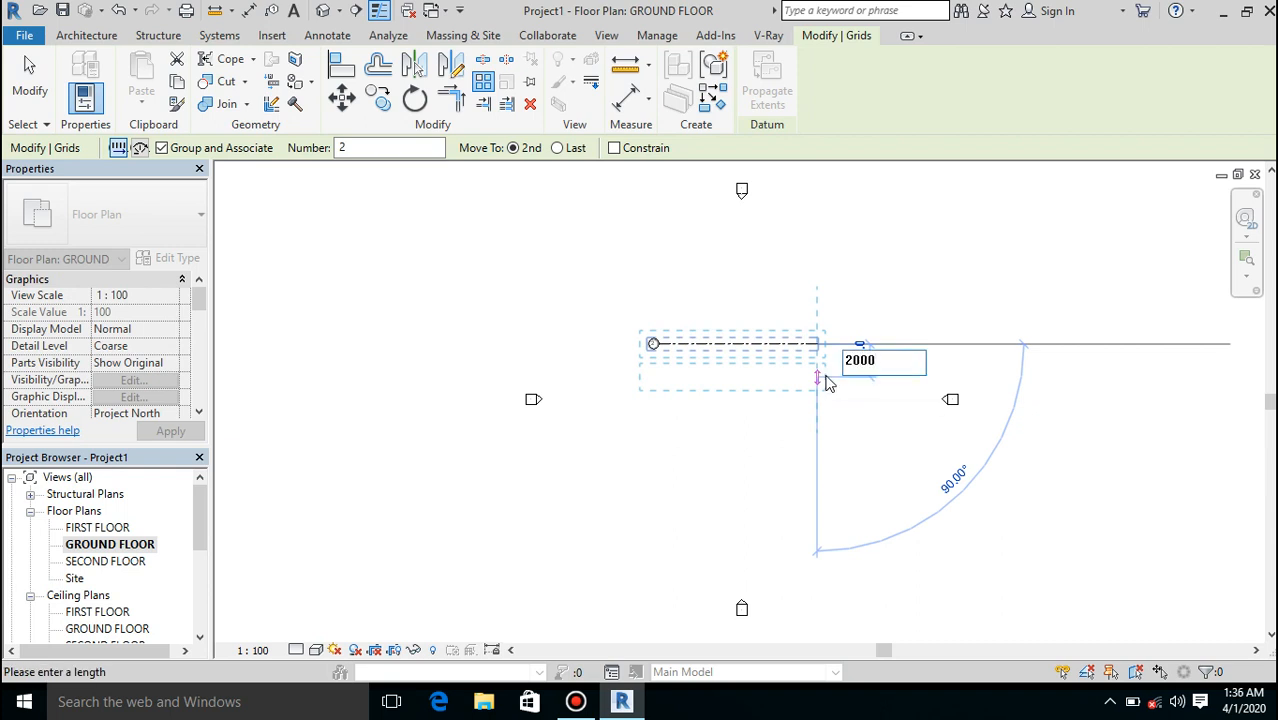
{"action": "key", "text": "Return"}
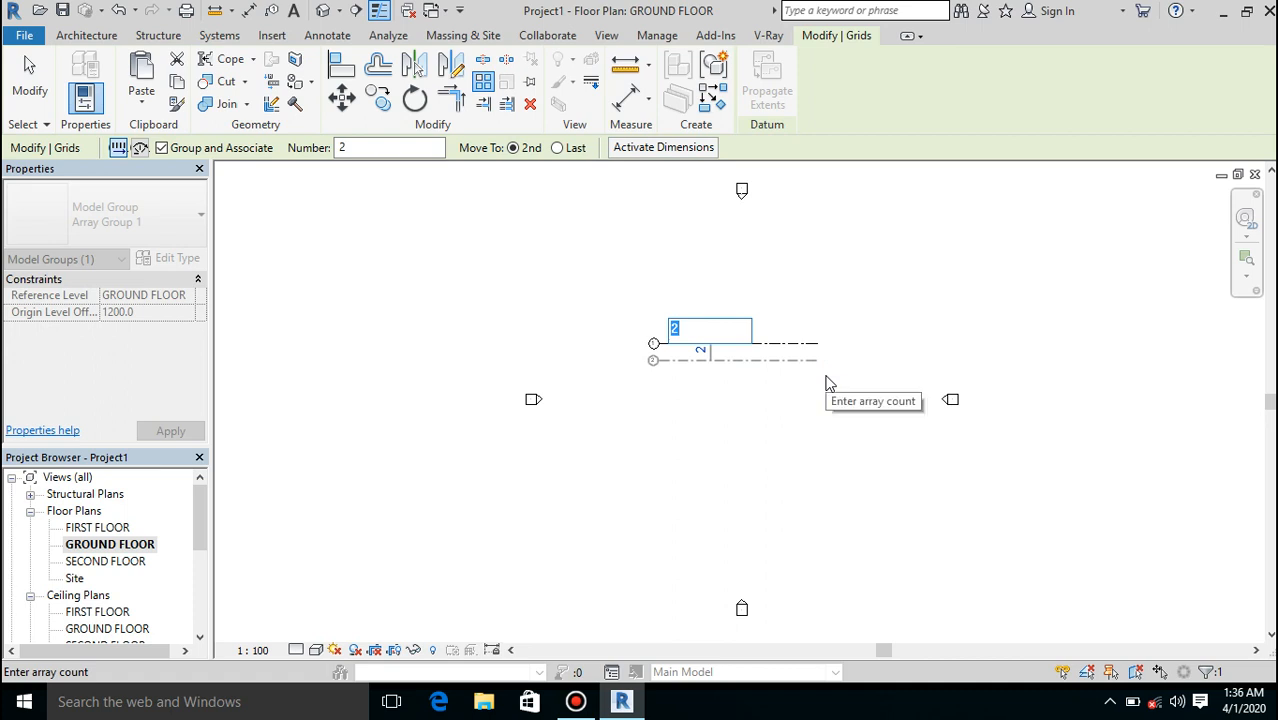
{"action": "left_click", "coordinate": [714, 327]}
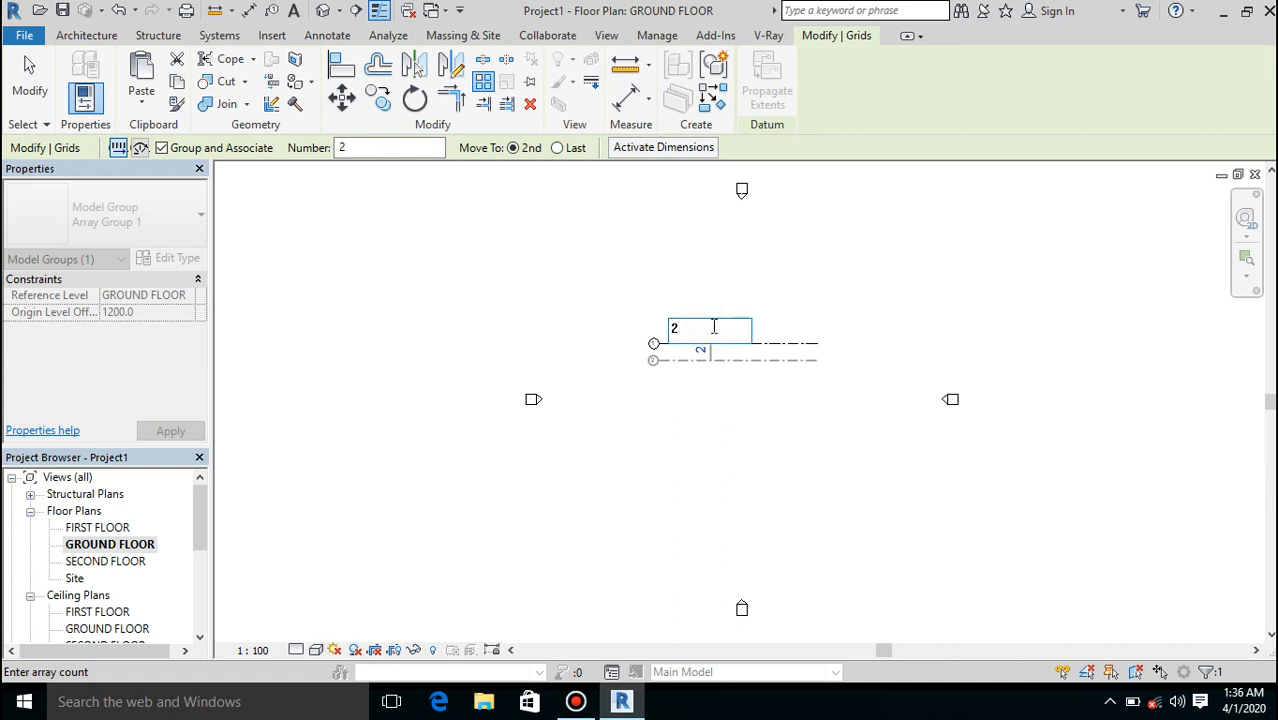
{"action": "key", "text": "BackSpace"}
{"action": "type", "text": "5"}
{"action": "key", "text": "Return"}
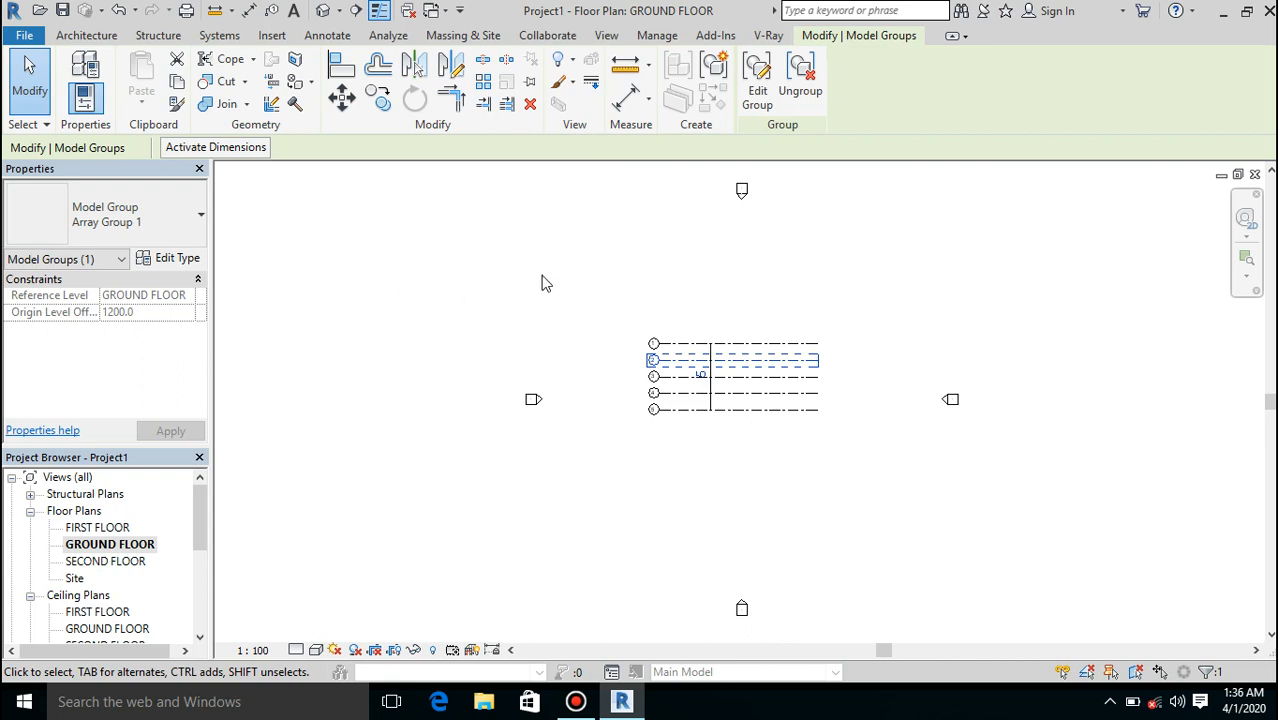
{"action": "left_click", "coordinate": [745, 466]}
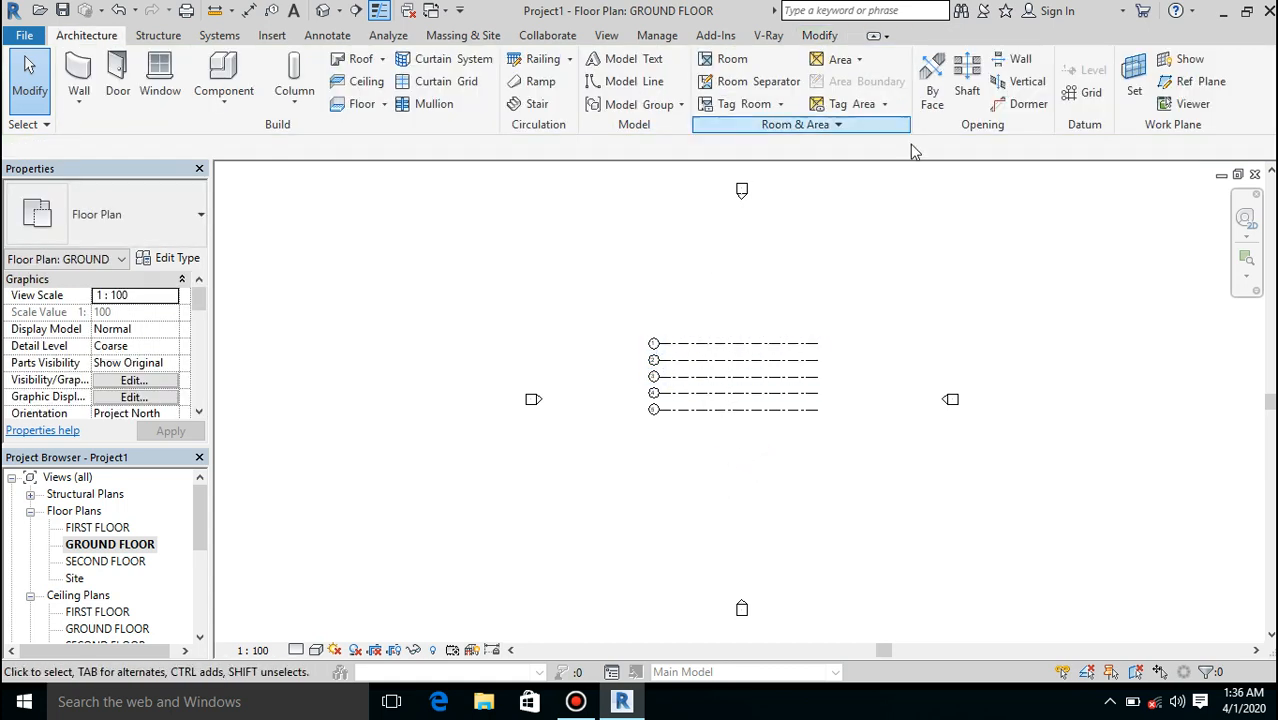
Step: Draw a vertical grid line near the right ends of the horizontal grids, from grid 5 upward to beyond grid 1
{"action": "left_click", "coordinate": [1080, 96]}
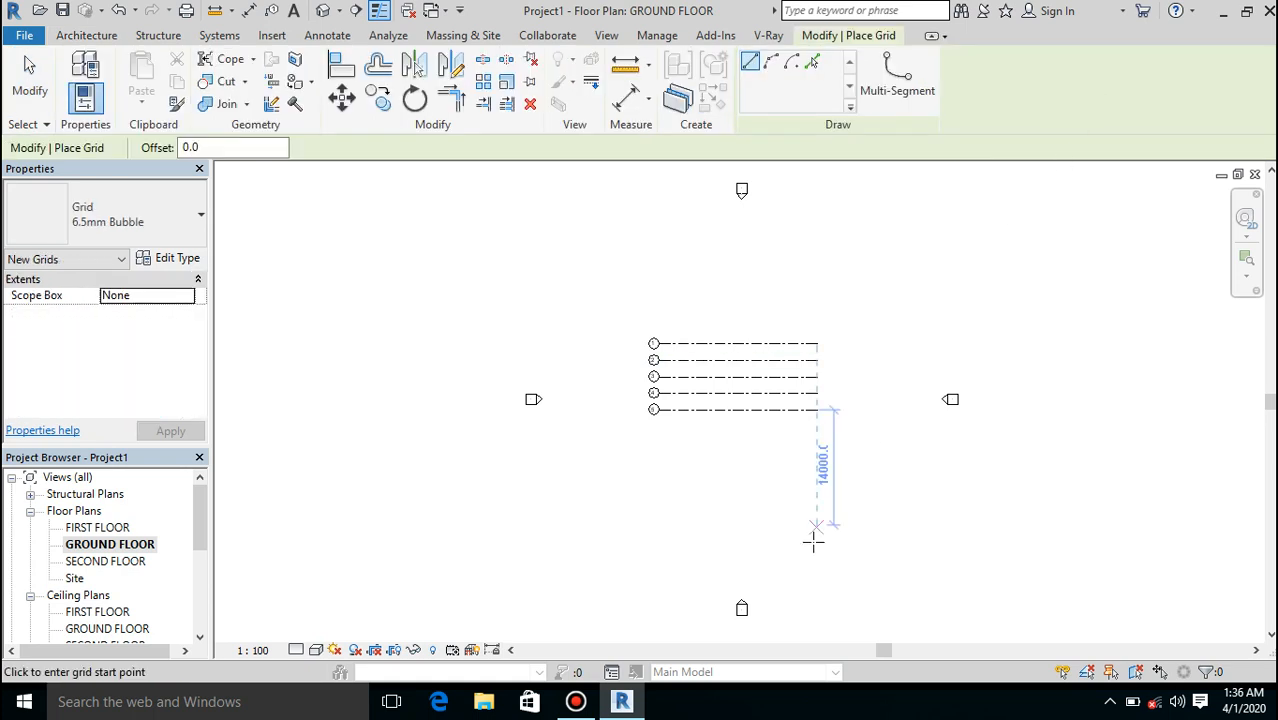
{"action": "left_click", "coordinate": [781, 409]}
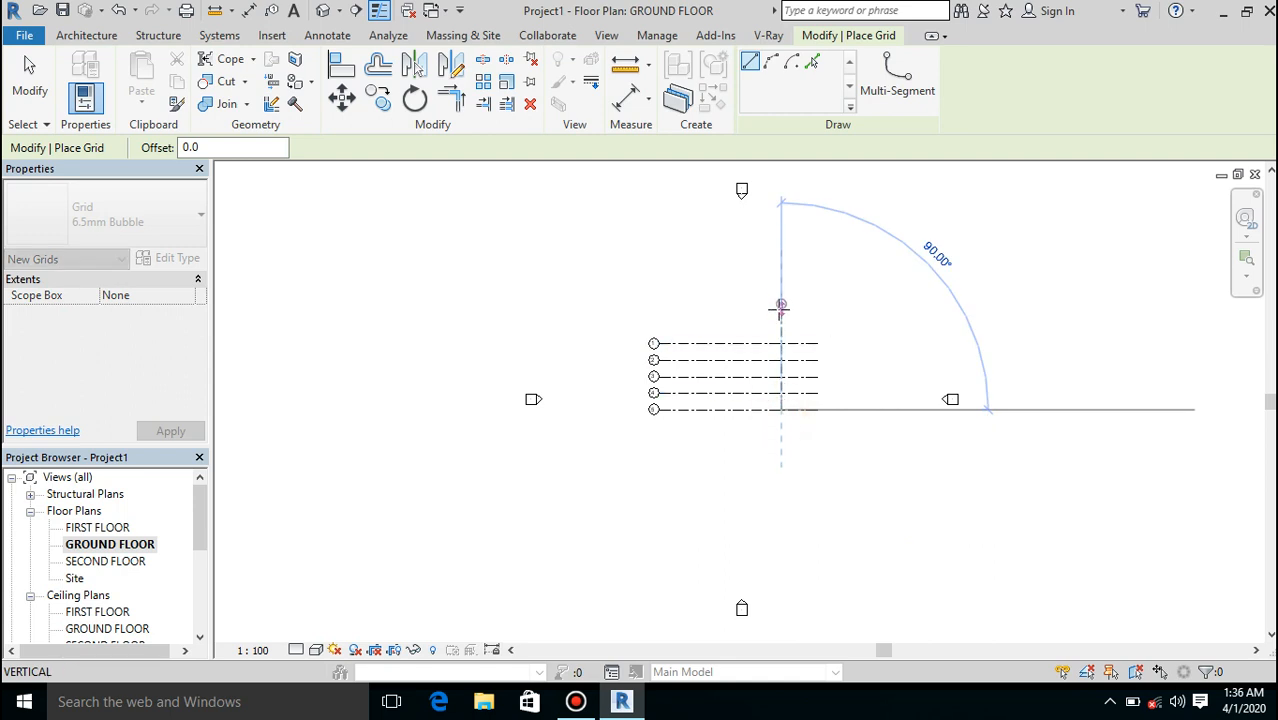
{"action": "left_click", "coordinate": [781, 304]}
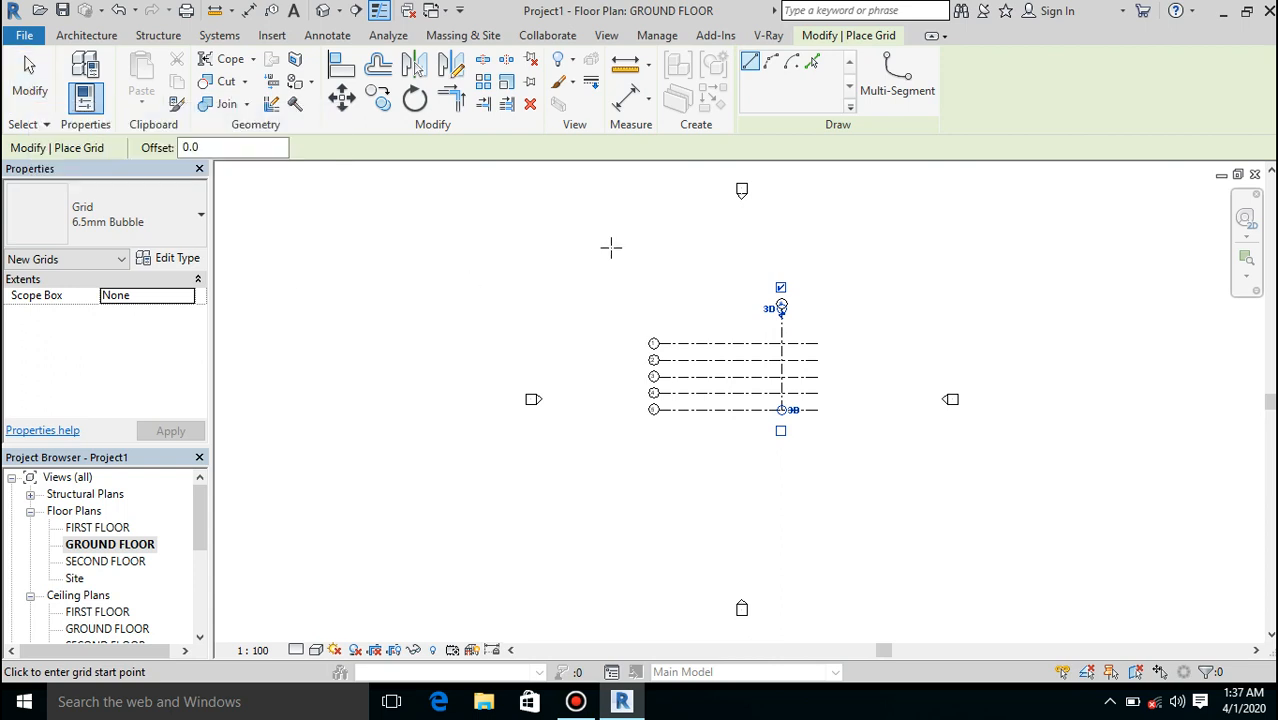
{"action": "key", "text": "Escape"}
{"action": "key", "text": "Escape"}
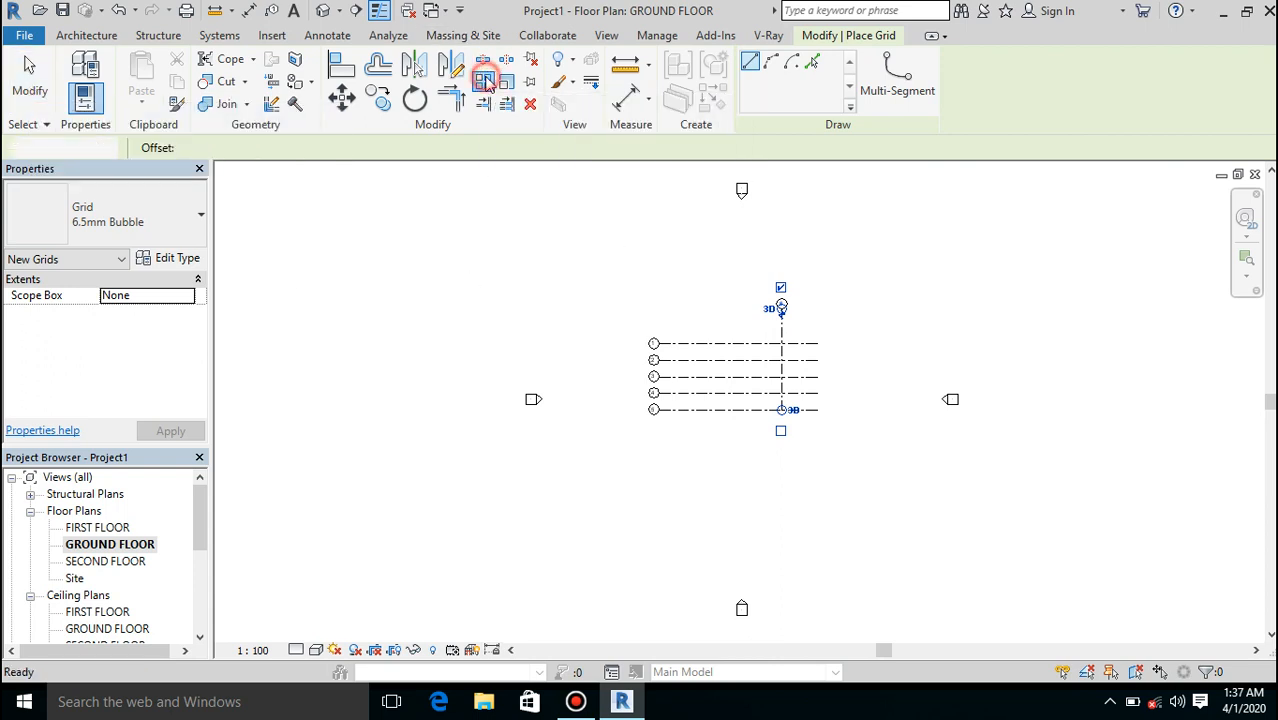
{"action": "left_click", "coordinate": [30, 78]}
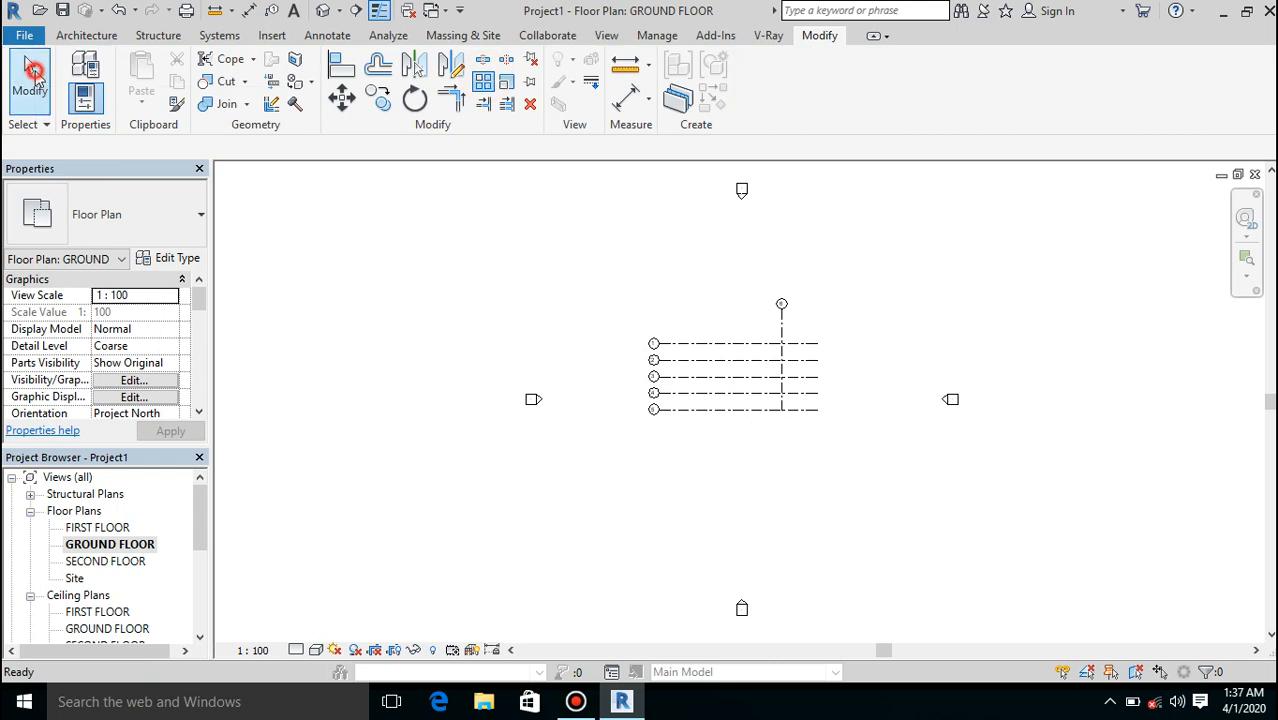
Step: Array the vertical grid line to the left along grid 5 at 2000 mm spacing with a count of 5
{"action": "left_click", "coordinate": [781, 322]}
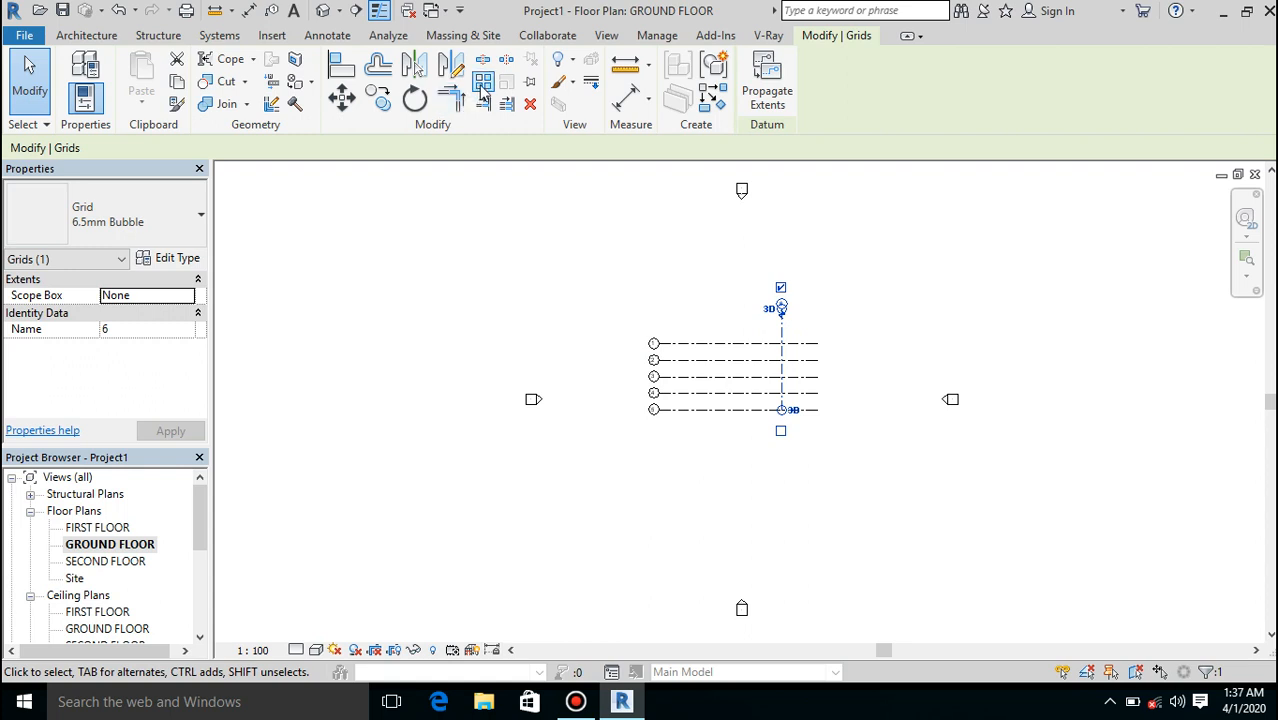
{"action": "left_click", "coordinate": [482, 84]}
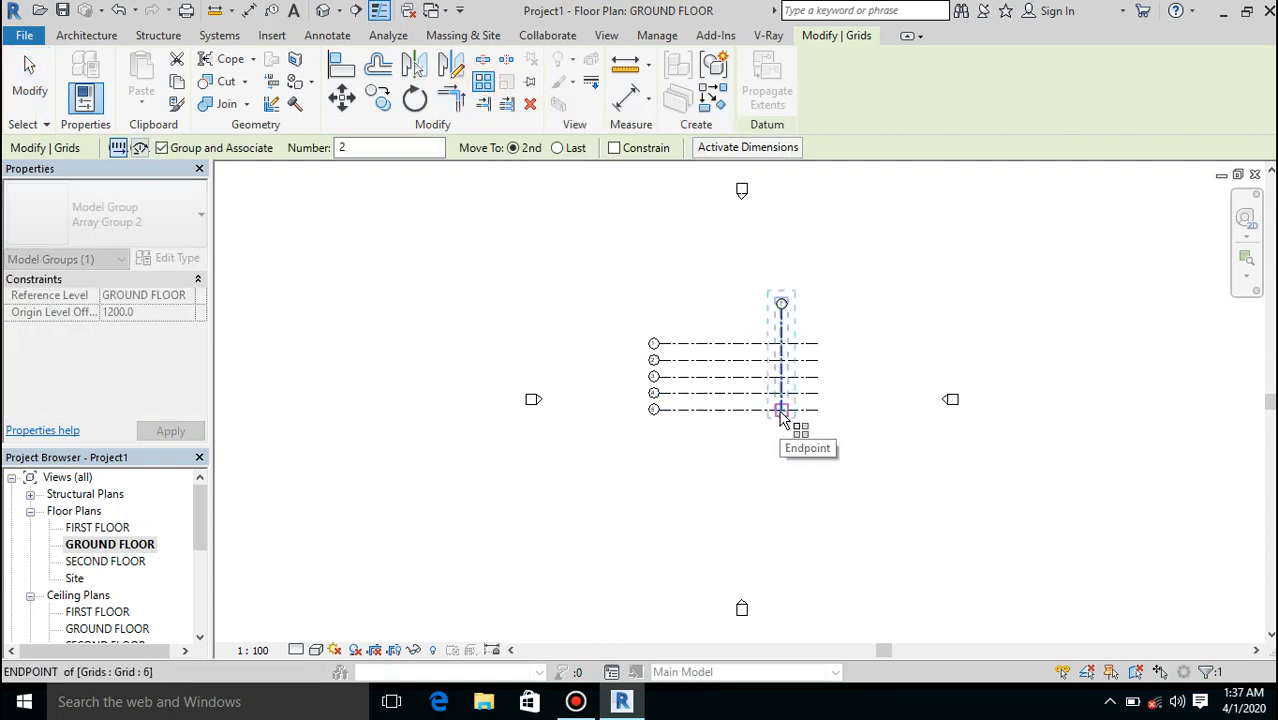
{"action": "scroll", "coordinate": [781, 420], "scroll_direction": "up", "scroll_amount": 3}
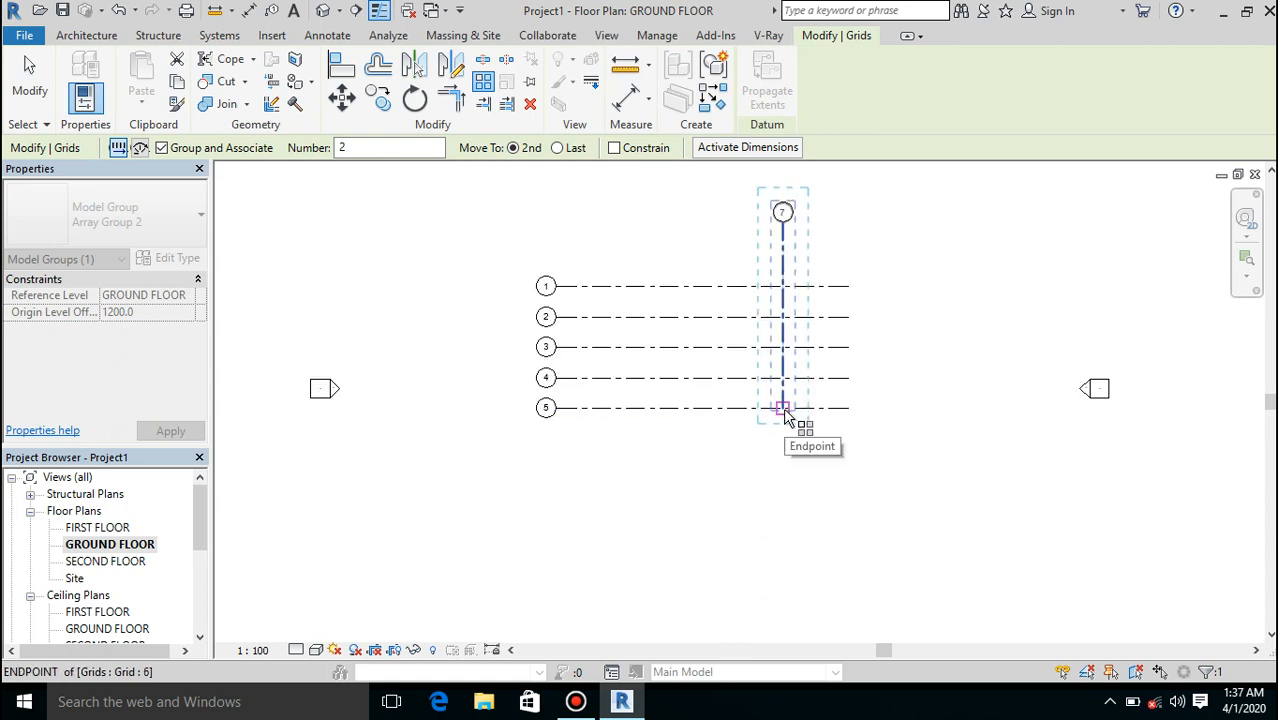
{"action": "left_click", "coordinate": [783, 410]}
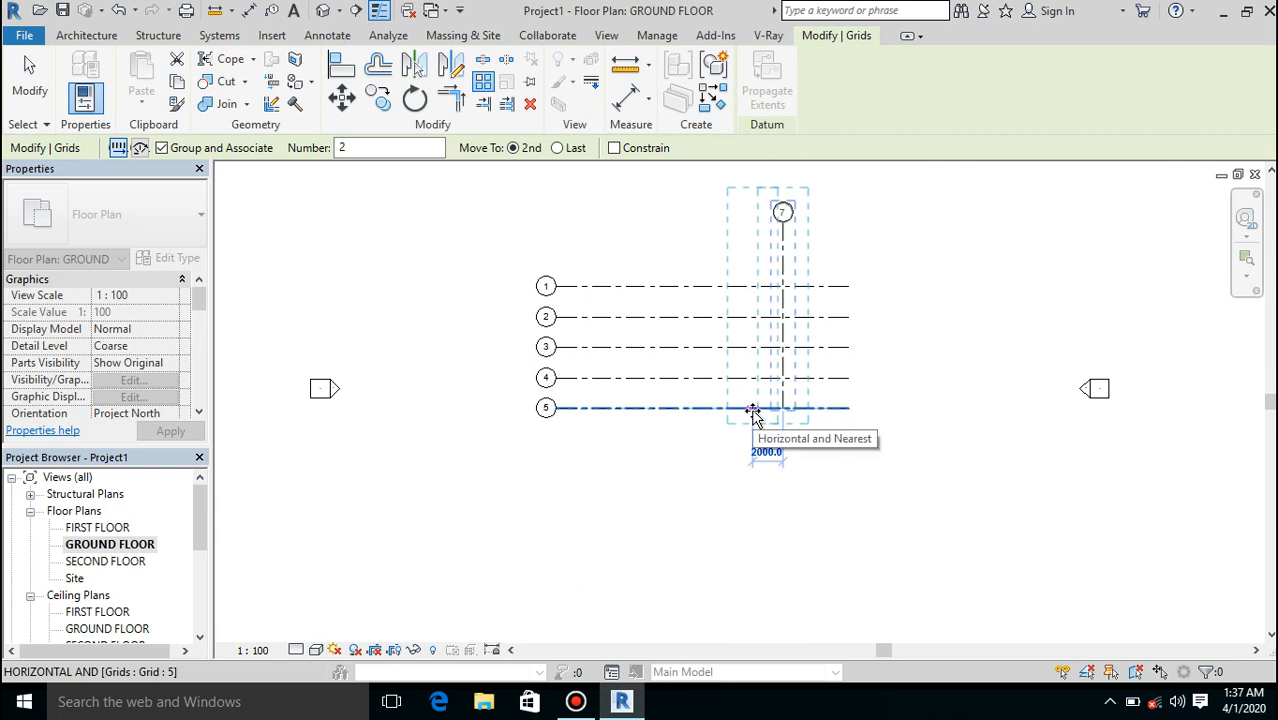
{"action": "type", "text": "2"}
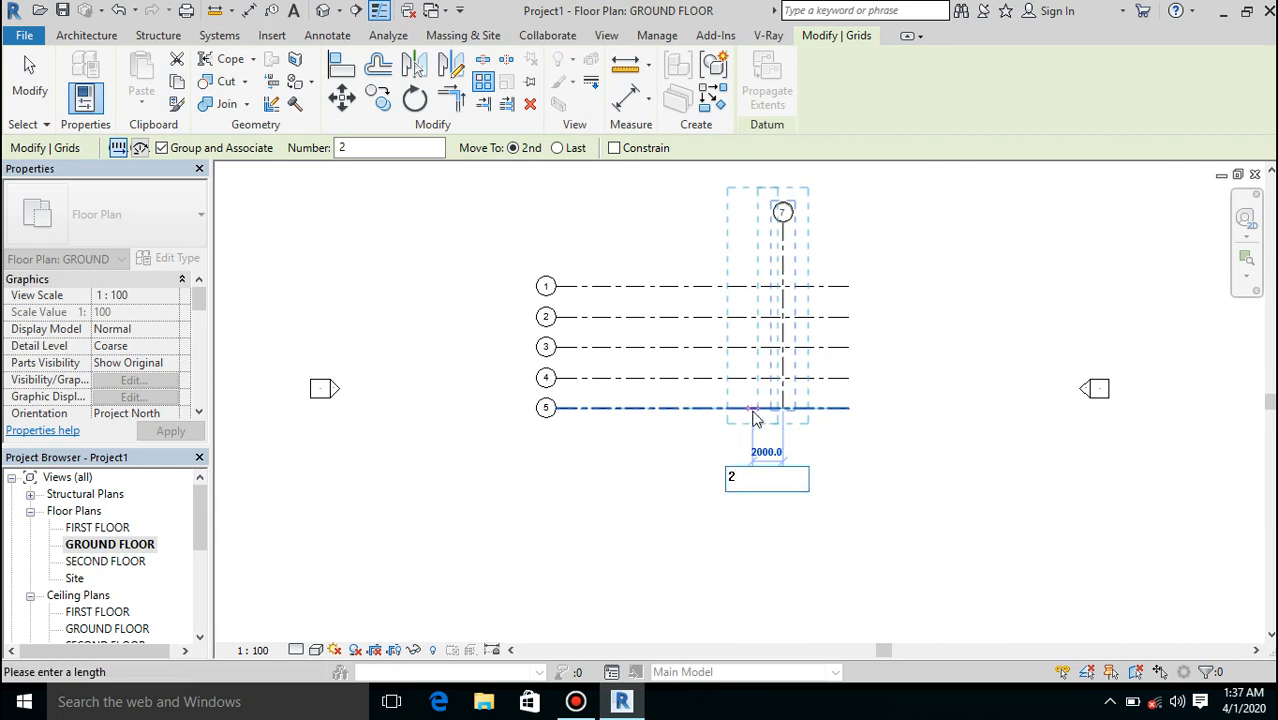
{"action": "type", "text": "000"}
{"action": "key", "text": "Return"}
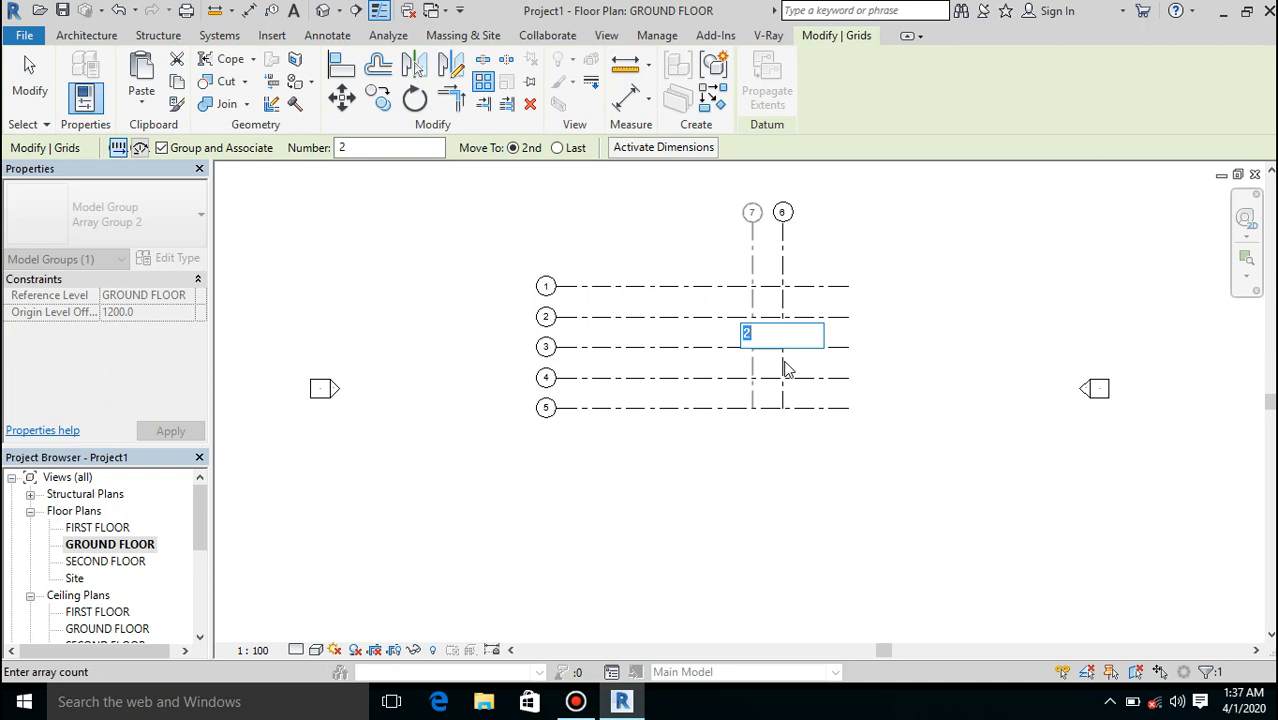
{"action": "type", "text": "5"}
{"action": "key", "text": "Return"}
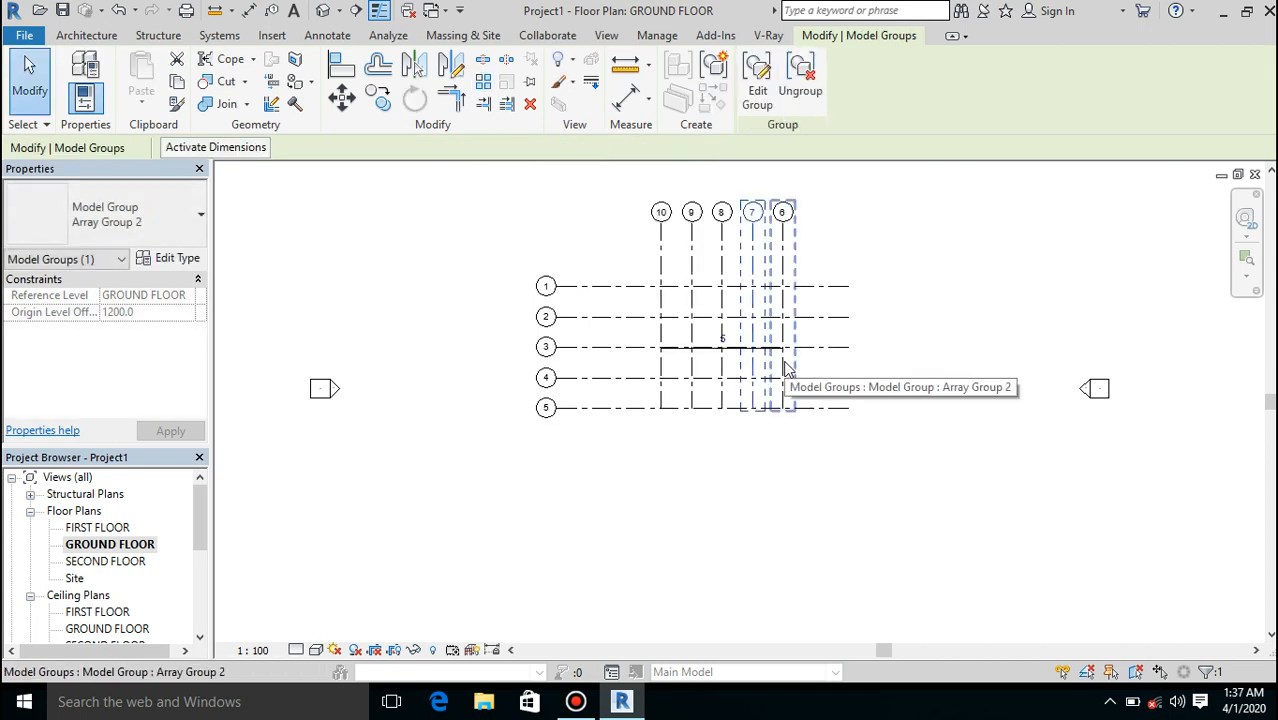
Step: Move all five vertical grid lines left along grid 5 by about 1000 mm
{"action": "left_click", "coordinate": [857, 190]}
{"action": "left_click_drag", "start_coordinate": [857, 195], "coordinate": [630, 228]}
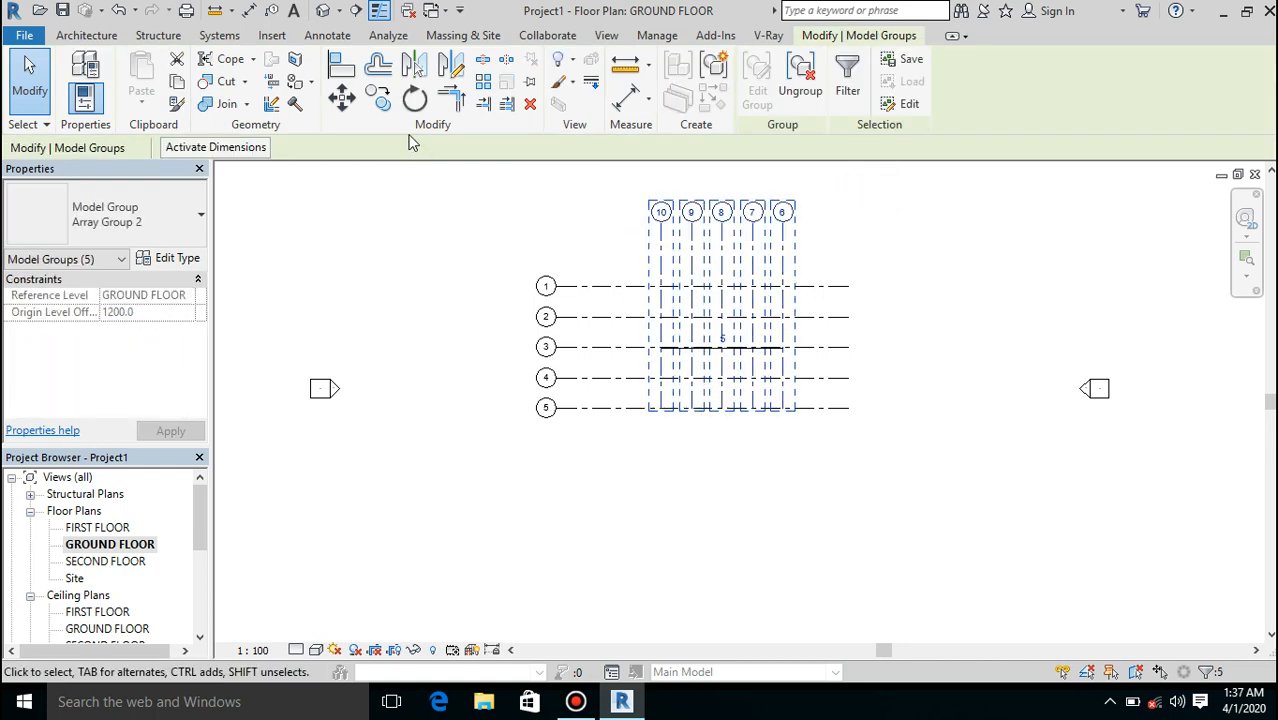
{"action": "left_click", "coordinate": [352, 110]}
{"action": "left_click", "coordinate": [657, 409]}
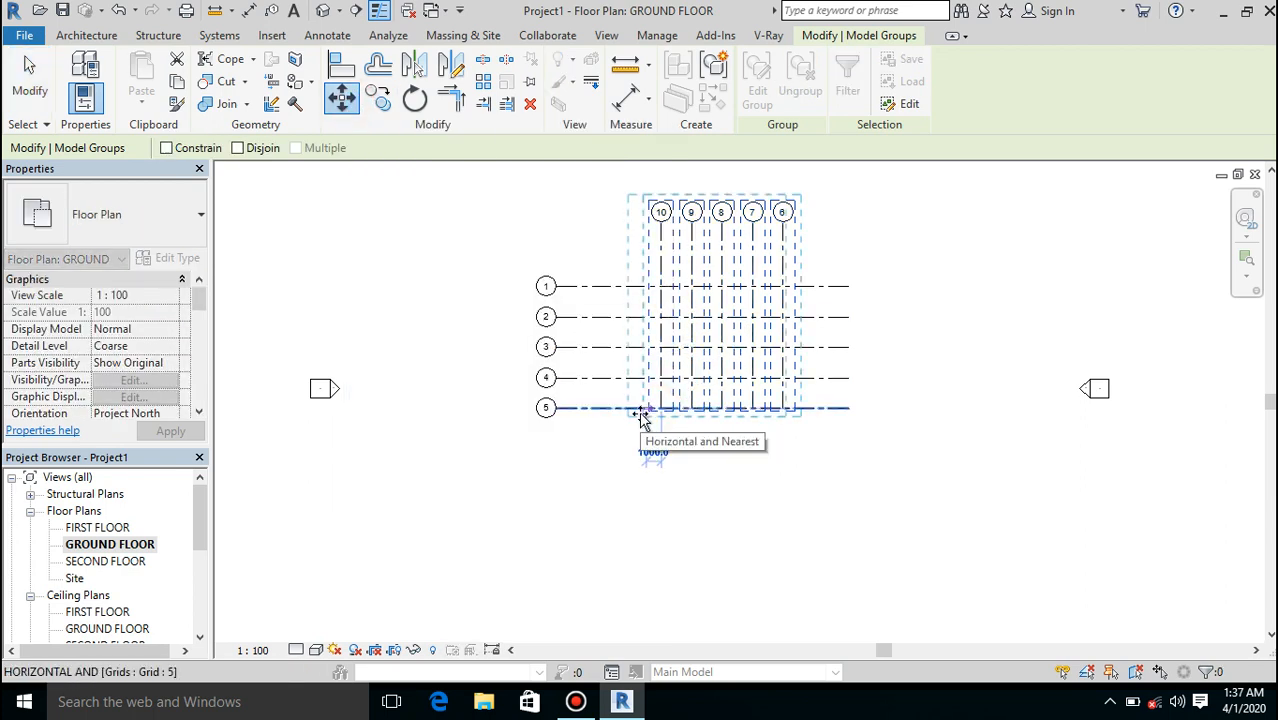
{"action": "left_click", "coordinate": [640, 413]}
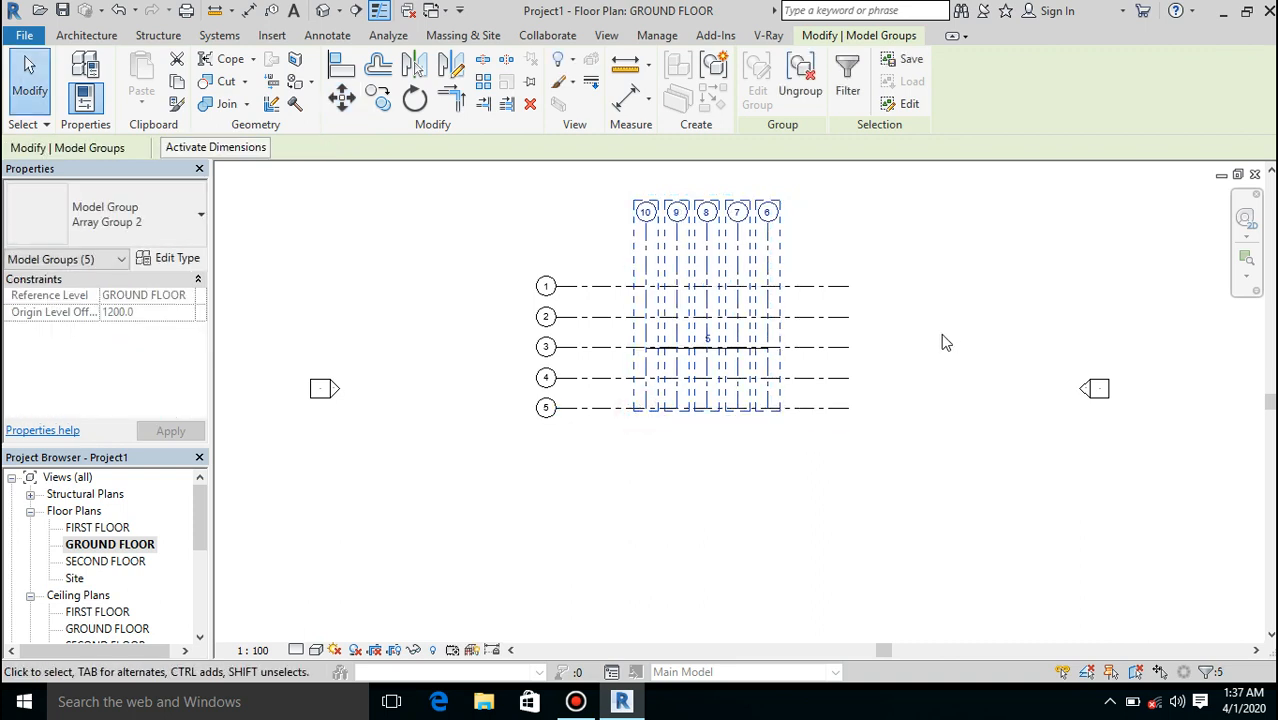
Step: Move the five vertical grid lines straight down so their lower ends extend past grid 5
{"action": "key", "text": "m"}
{"action": "key", "text": "v"}
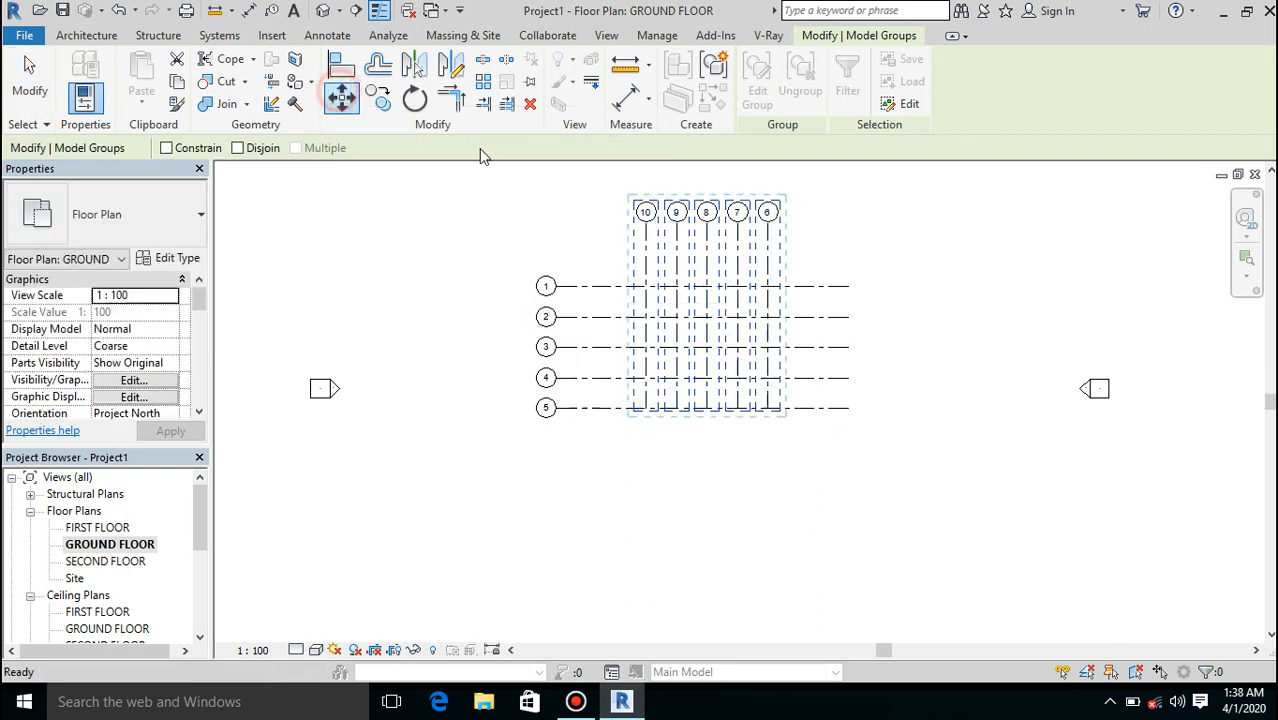
{"action": "left_click", "coordinate": [768, 408]}
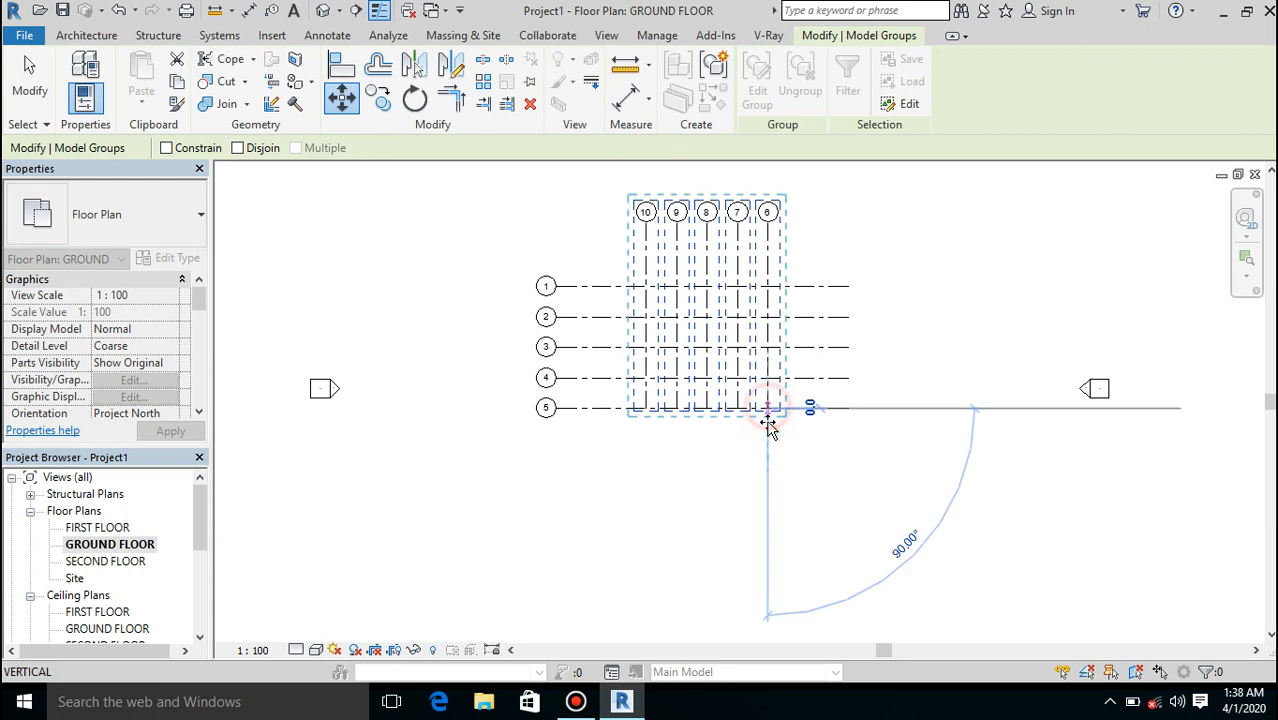
{"action": "left_click", "coordinate": [768, 443]}
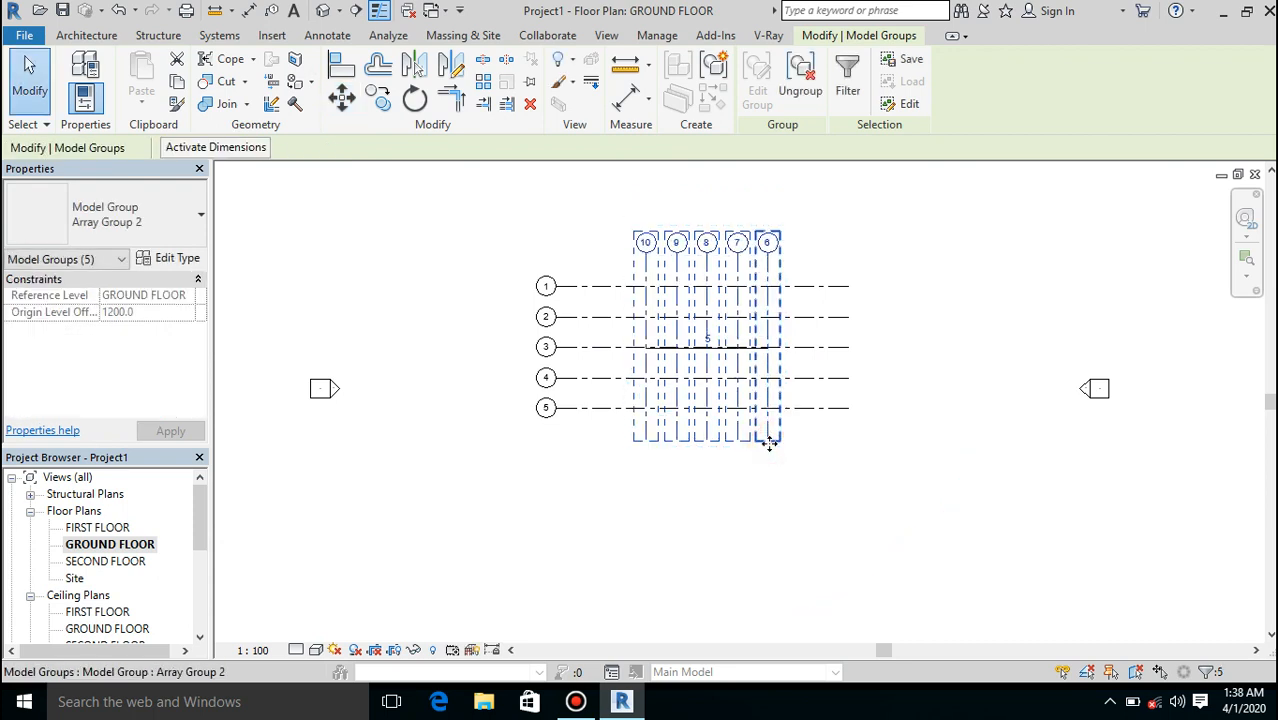
{"action": "left_click", "coordinate": [957, 313]}
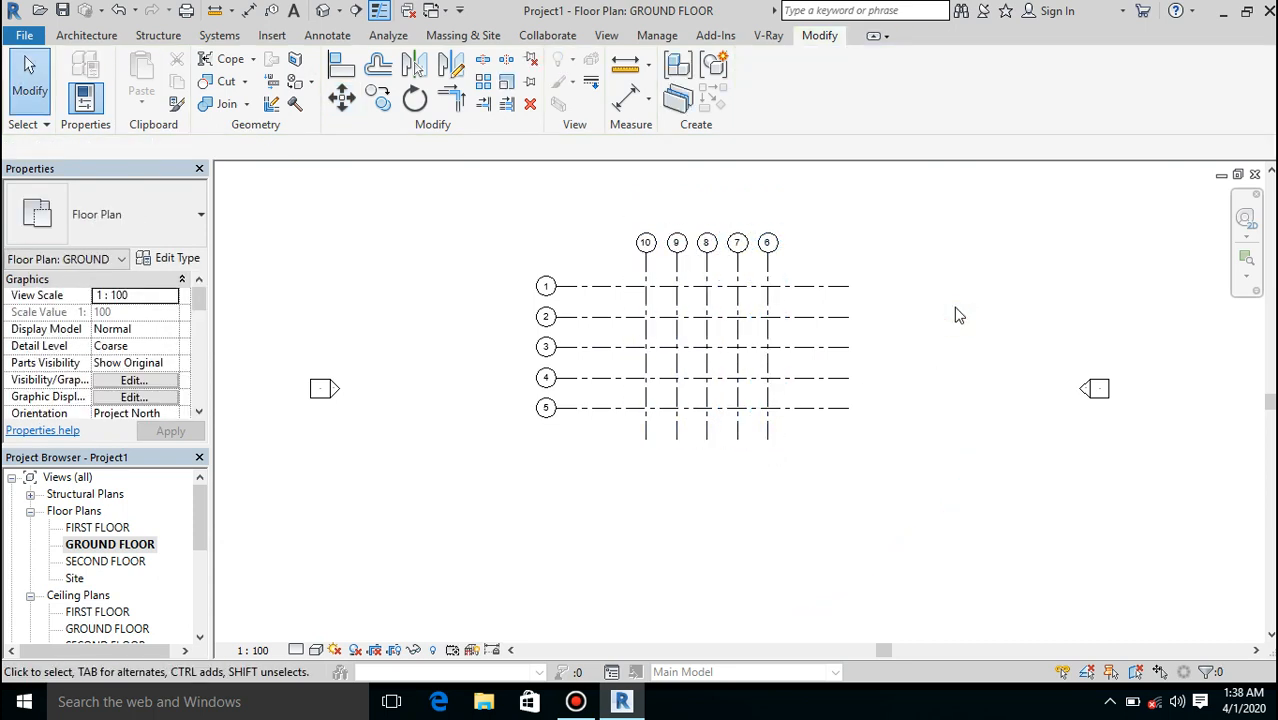
Step: Start an architectural wall on the ground floor plan with the Generic - 250mm type
{"action": "scroll", "coordinate": [718, 316], "scroll_direction": "up", "scroll_amount": 2}
{"action": "scroll", "coordinate": [718, 316], "scroll_direction": "up", "scroll_amount": 3}
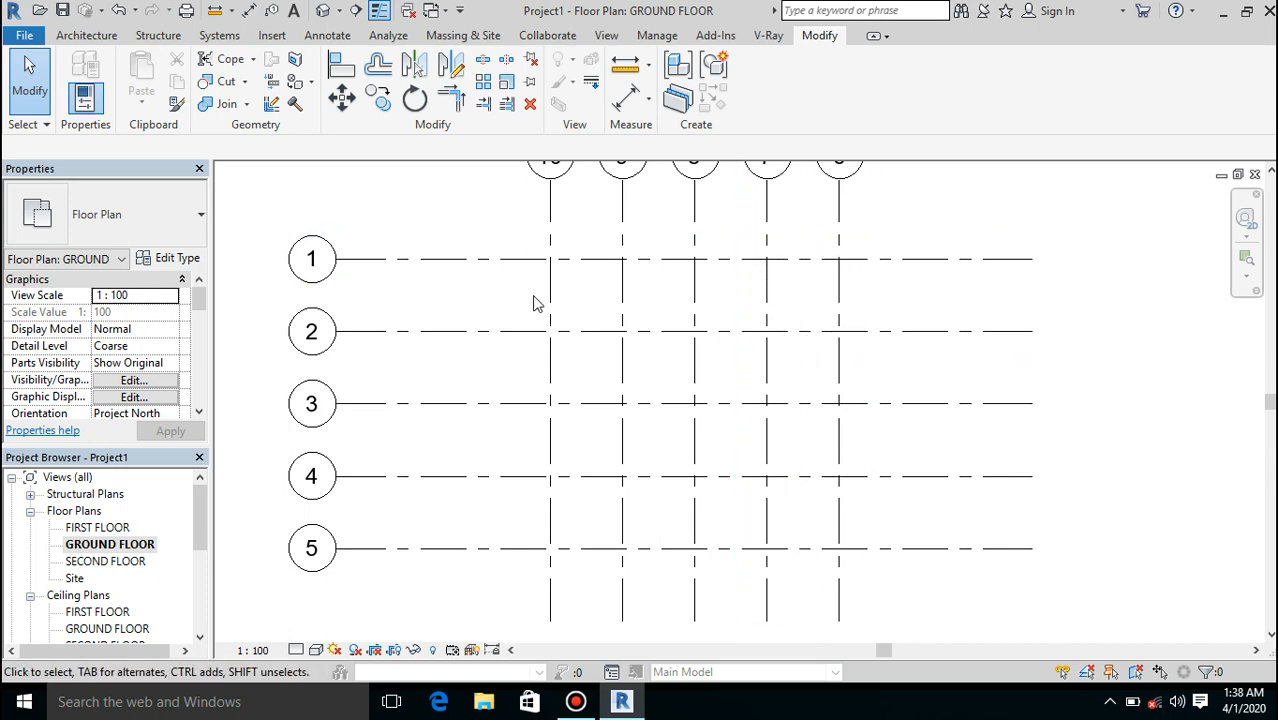
{"action": "left_click", "coordinate": [85, 36]}
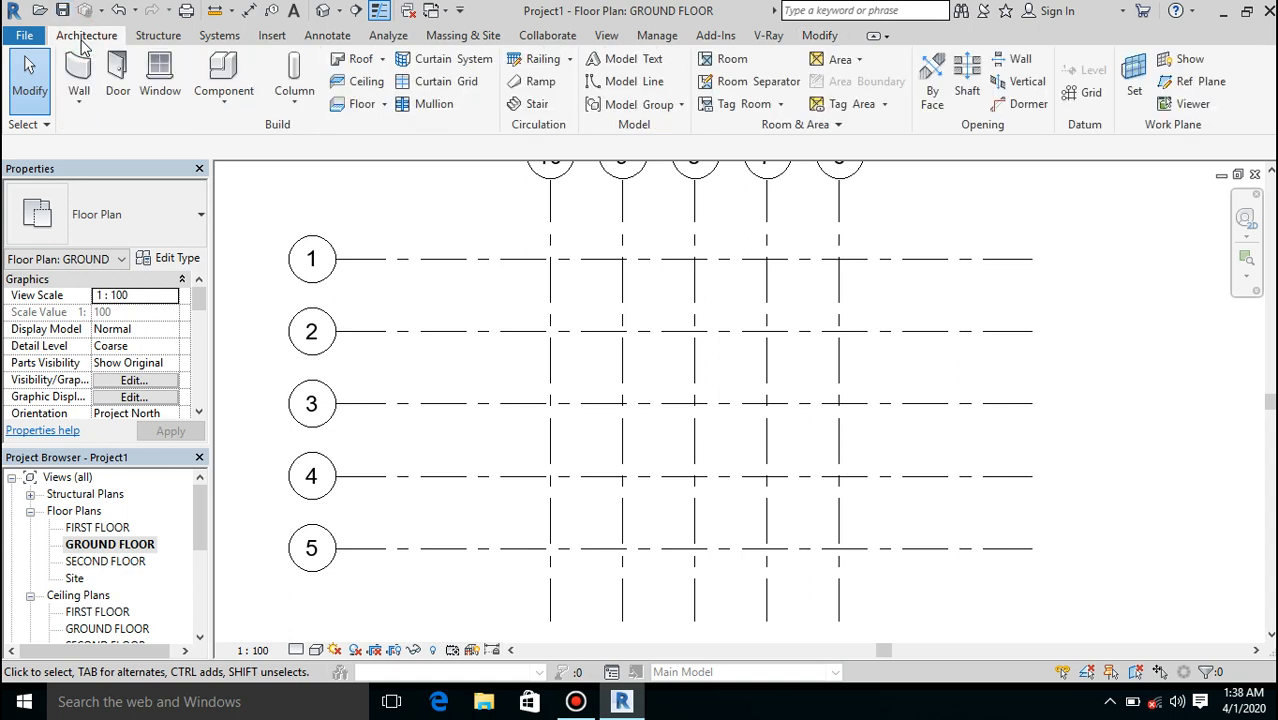
{"action": "left_click", "coordinate": [79, 66]}
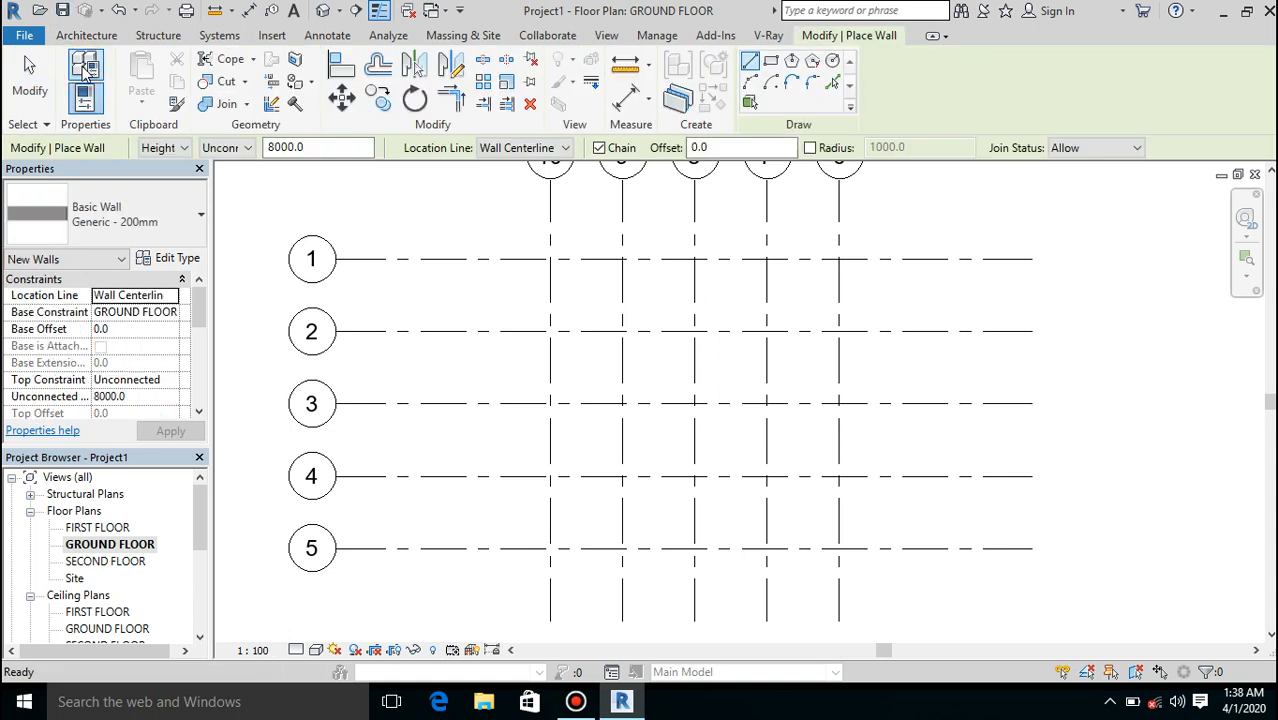
{"action": "left_click", "coordinate": [167, 239]}
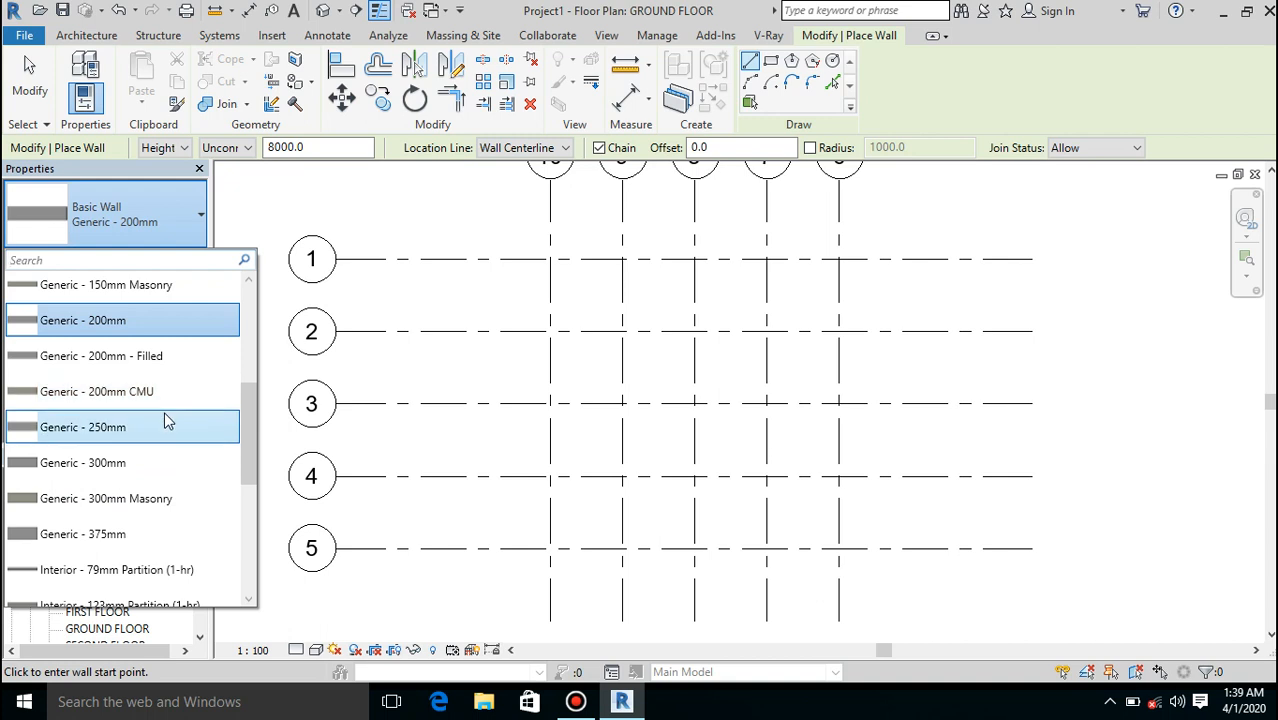
{"action": "mouse_move", "coordinate": [173, 436]}
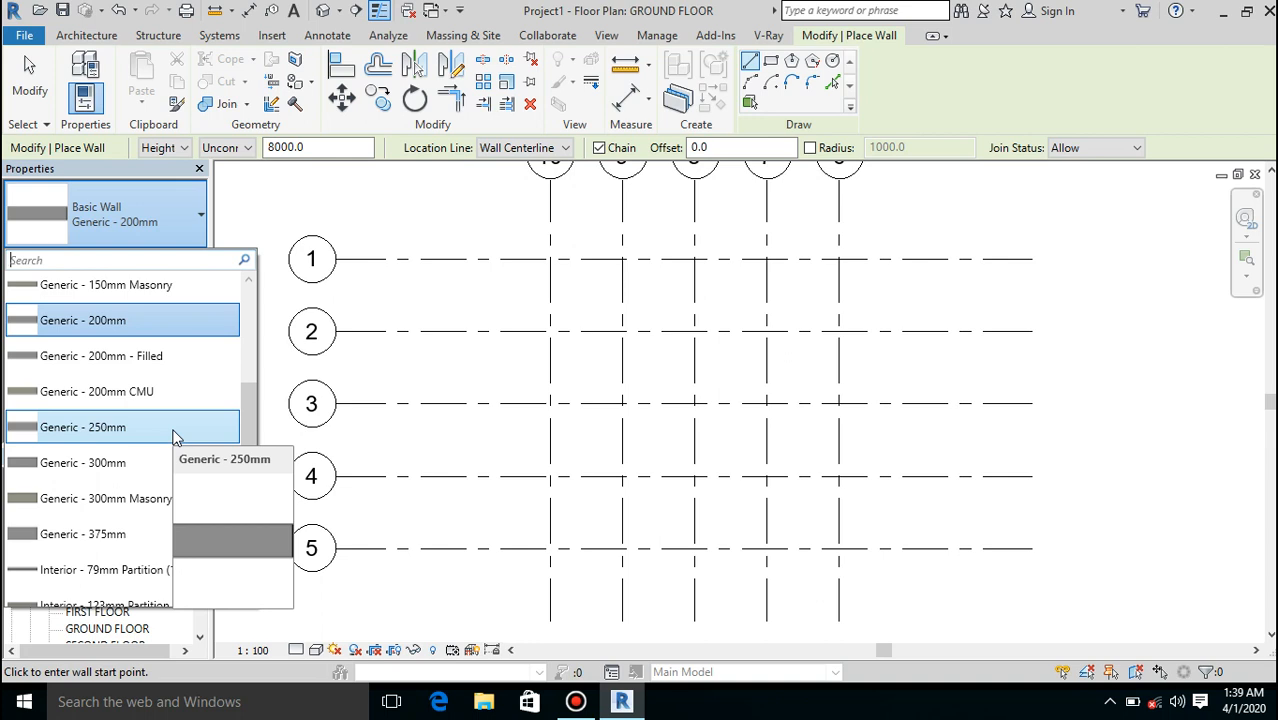
{"action": "left_click", "coordinate": [174, 437]}
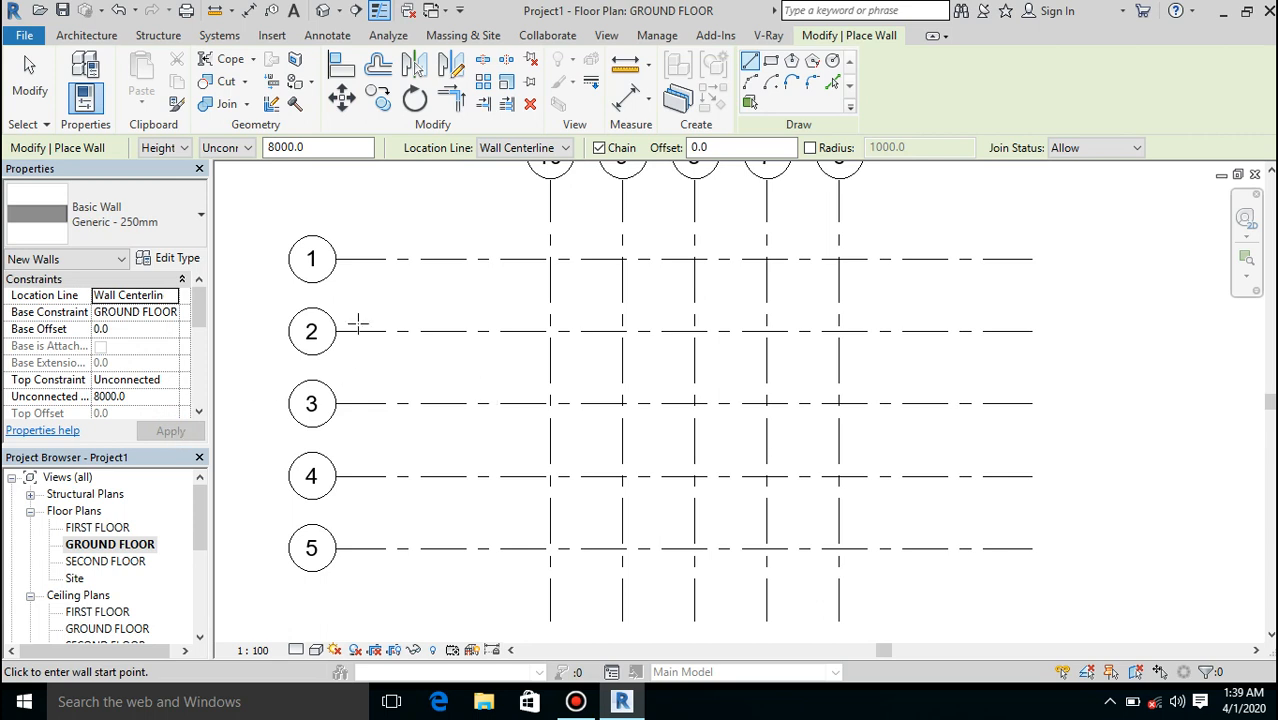
Step: Duplicate the Generic - 250mm wall type under the name EX WALL
{"action": "left_click", "coordinate": [186, 260]}
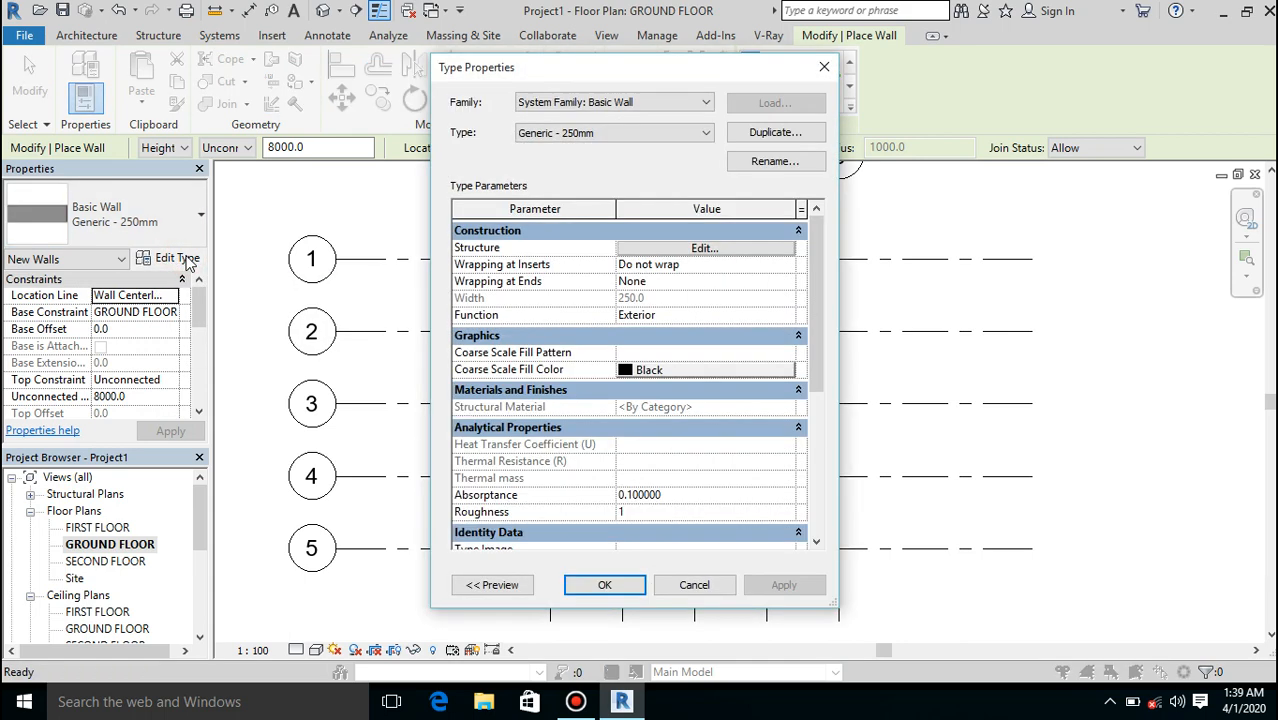
{"action": "left_click", "coordinate": [762, 134]}
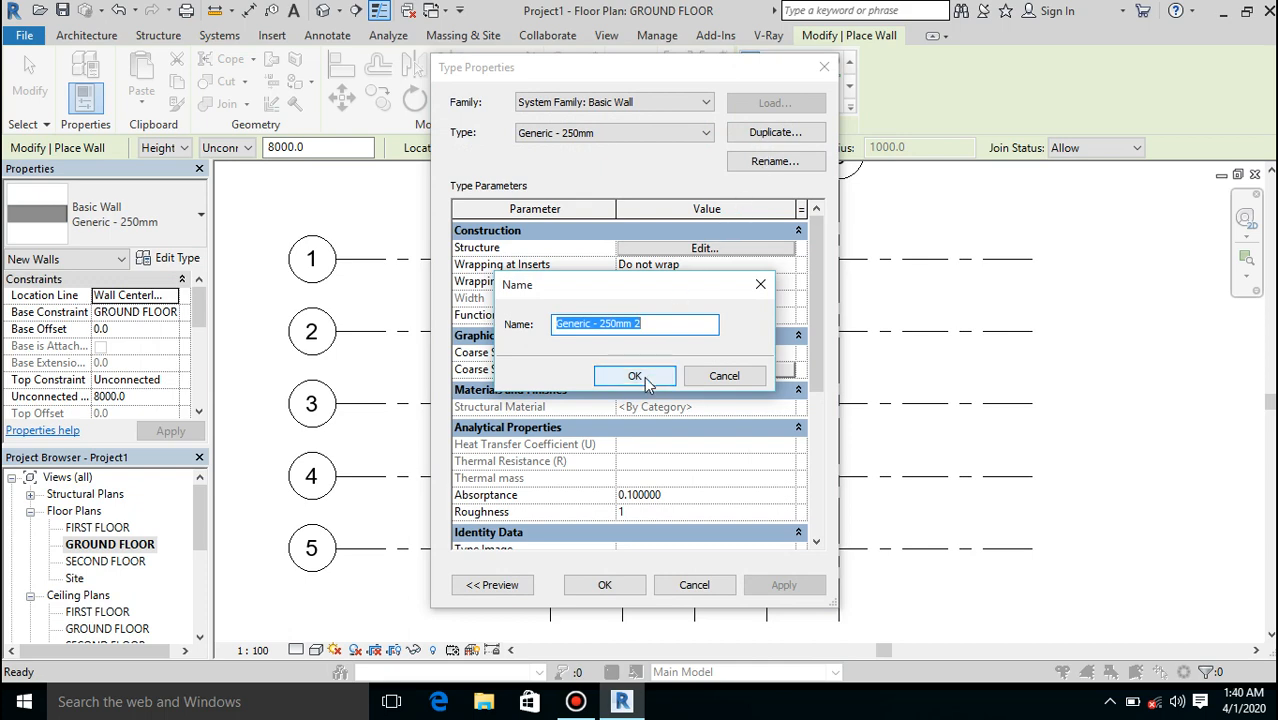
{"action": "left_click", "coordinate": [667, 323]}
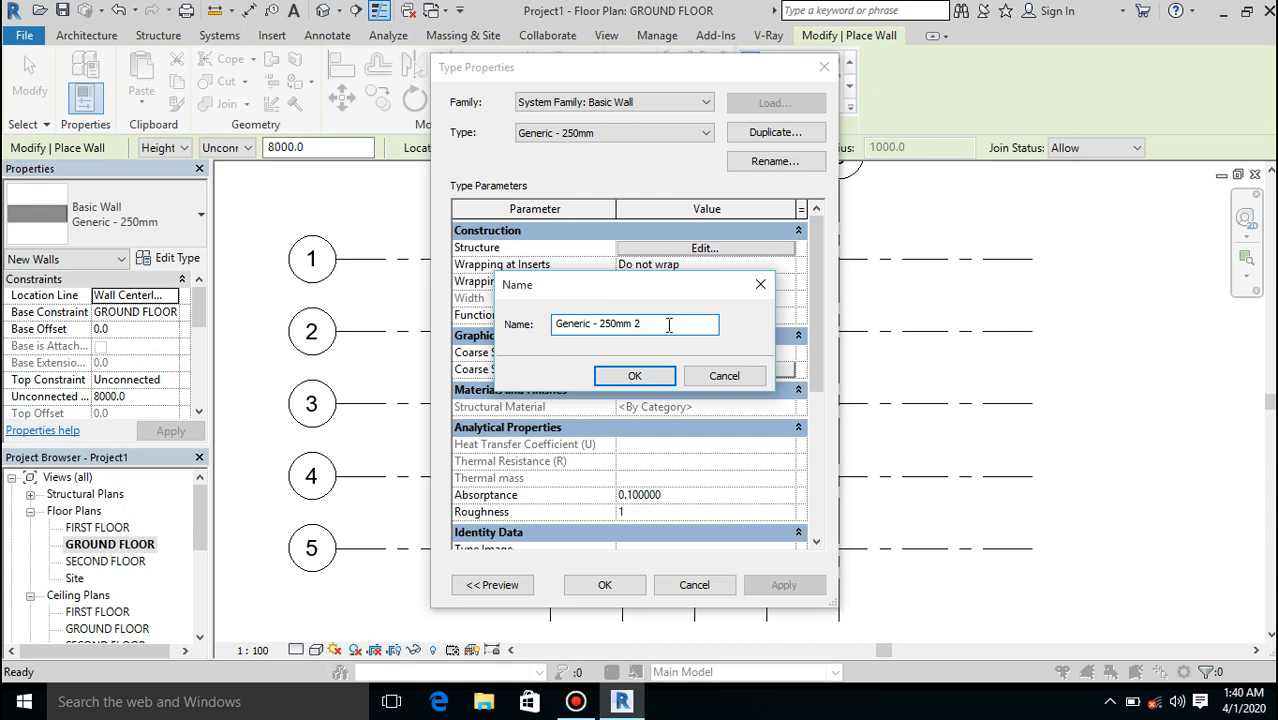
{"action": "key", "text": "BackSpace"}
{"action": "key", "text": "BackSpace"}
{"action": "key", "text": "BackSpace"}
{"action": "key", "text": "BackSpace"}
{"action": "key", "text": "BackSpace"}
{"action": "key", "text": "BackSpace"}
{"action": "key", "text": "BackSpace"}
{"action": "key", "text": "BackSpace"}
{"action": "key", "text": "BackSpace"}
{"action": "key", "text": "BackSpace"}
{"action": "key", "text": "BackSpace"}
{"action": "key", "text": "BackSpace"}
{"action": "key", "text": "BackSpace"}
{"action": "key", "text": "BackSpace"}
{"action": "key", "text": "BackSpace"}
{"action": "key", "text": "BackSpace"}
{"action": "key", "text": "BackSpace"}
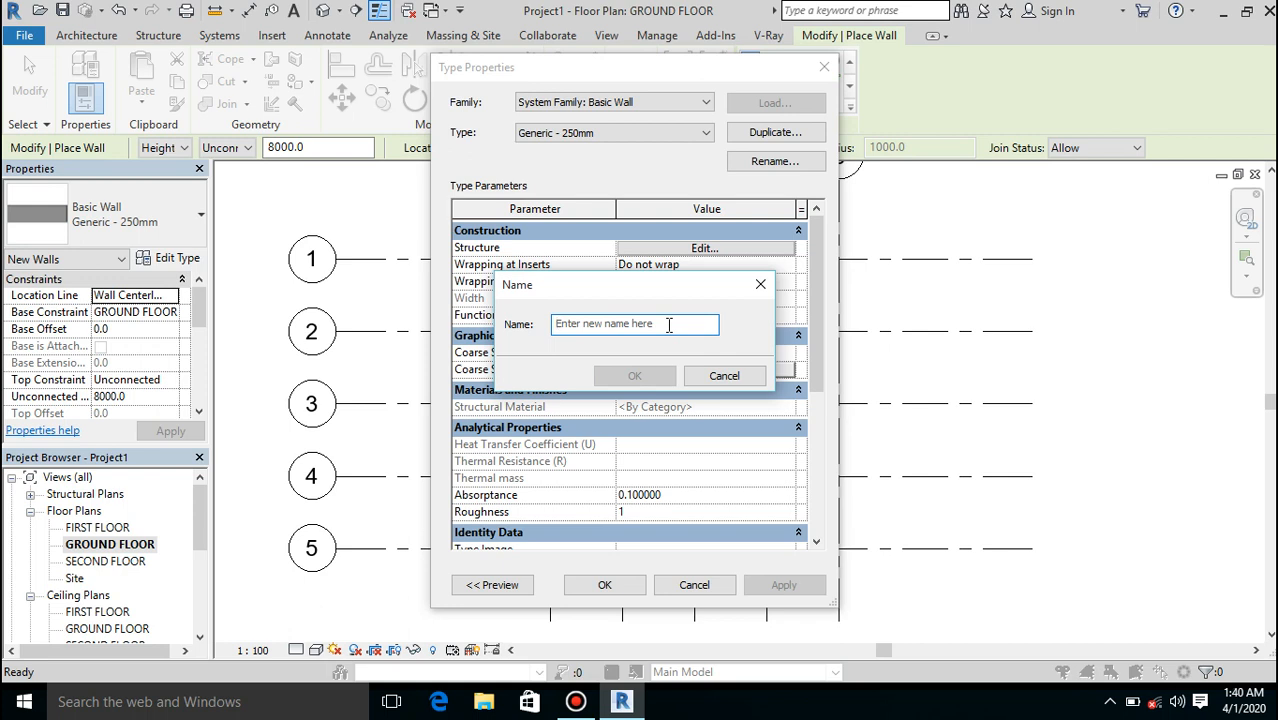
{"action": "type", "text": "EXT"}
{"action": "key", "text": "BackSpace"}
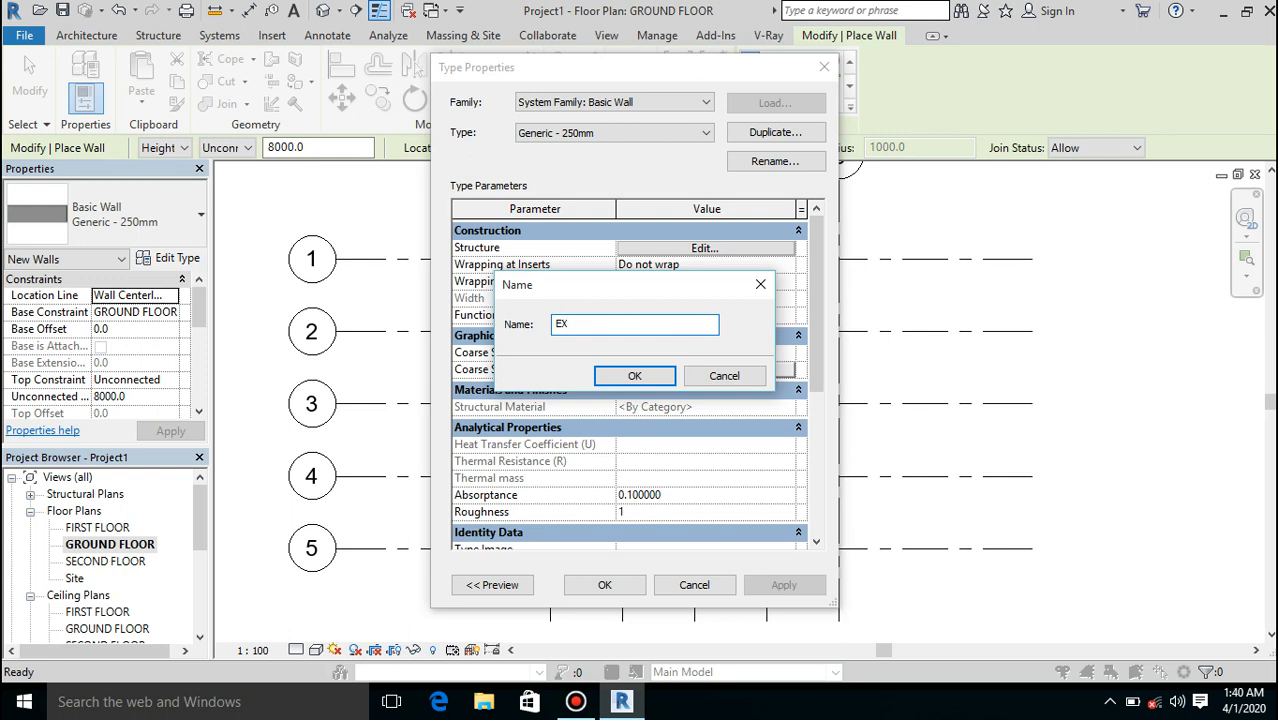
{"action": "type", "text": "WALL"}
{"action": "left_click", "coordinate": [634, 377]}
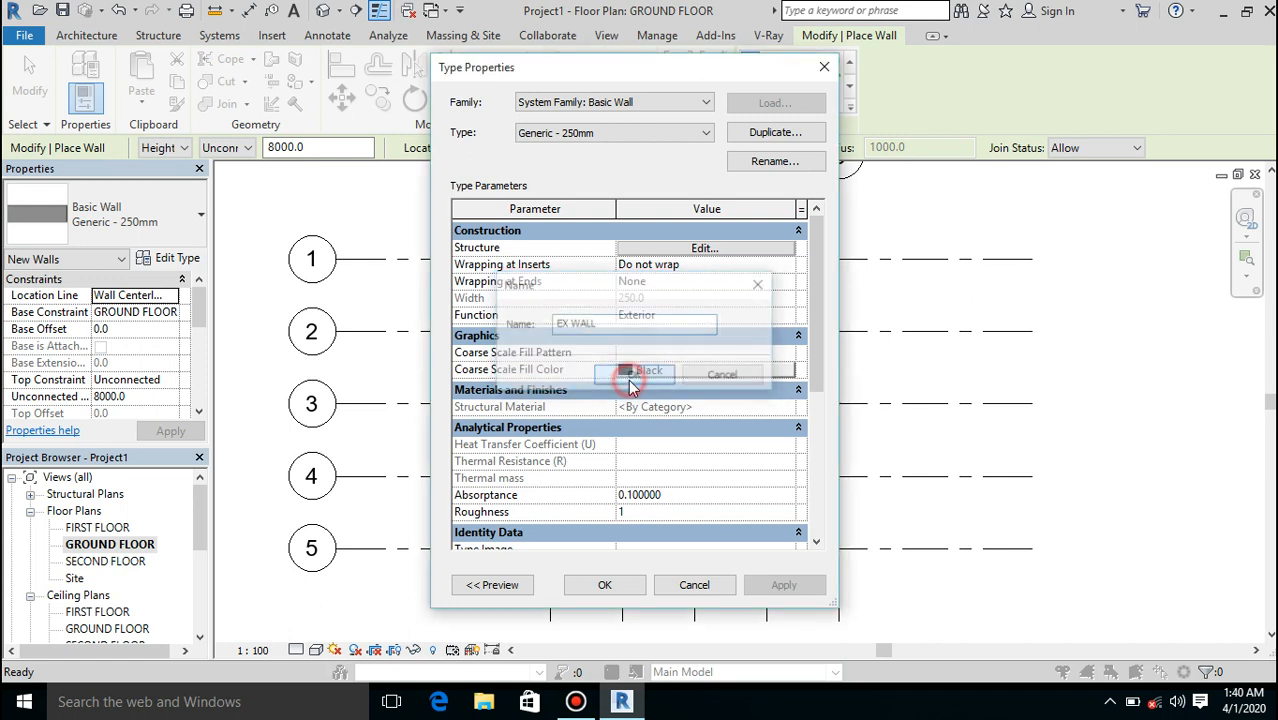
Step: Review the function options and thickness of EX WALL's structure layer, keep them as they are, and accept the new type
{"action": "left_click", "coordinate": [703, 248]}
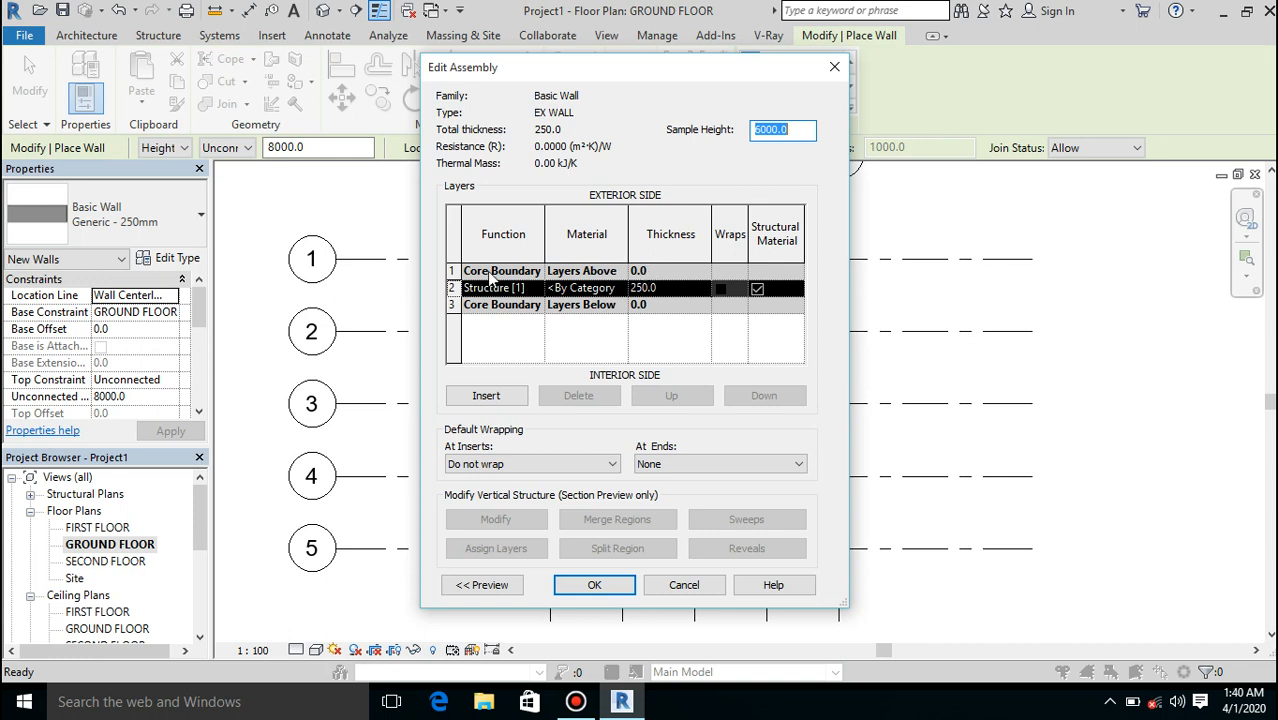
{"action": "left_click", "coordinate": [573, 287]}
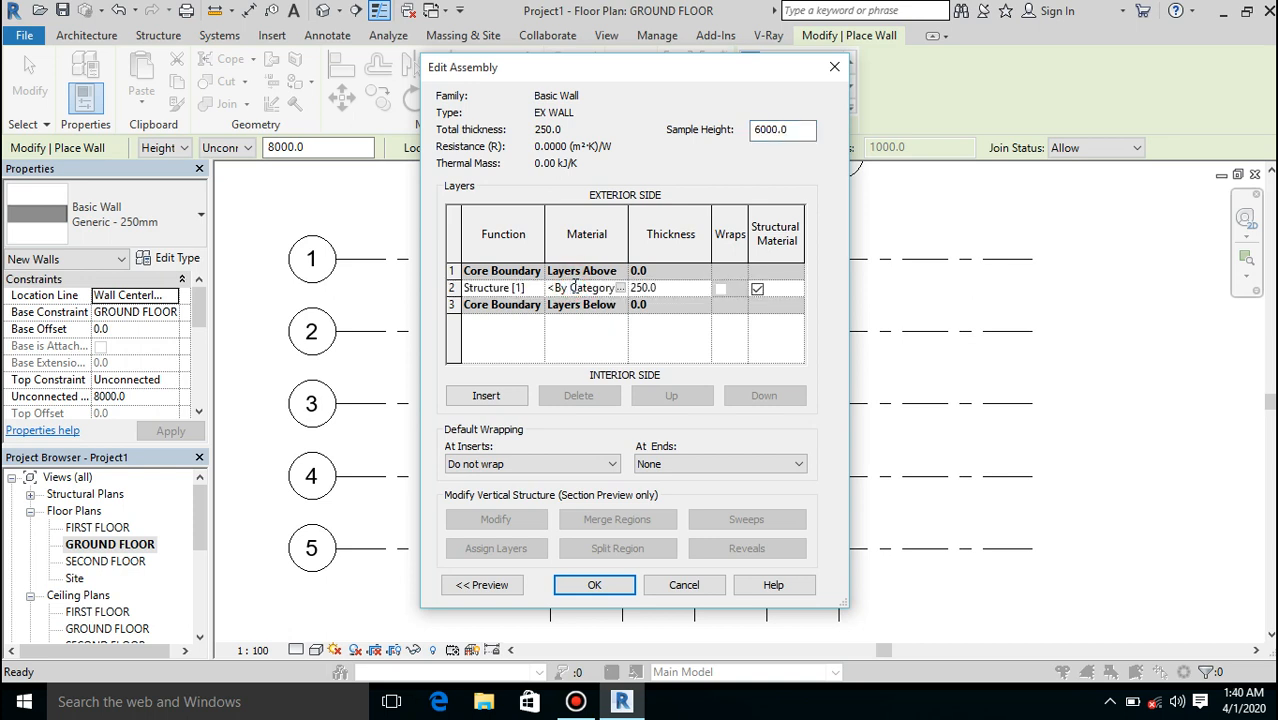
{"action": "left_click", "coordinate": [518, 290]}
{"action": "left_click", "coordinate": [536, 289]}
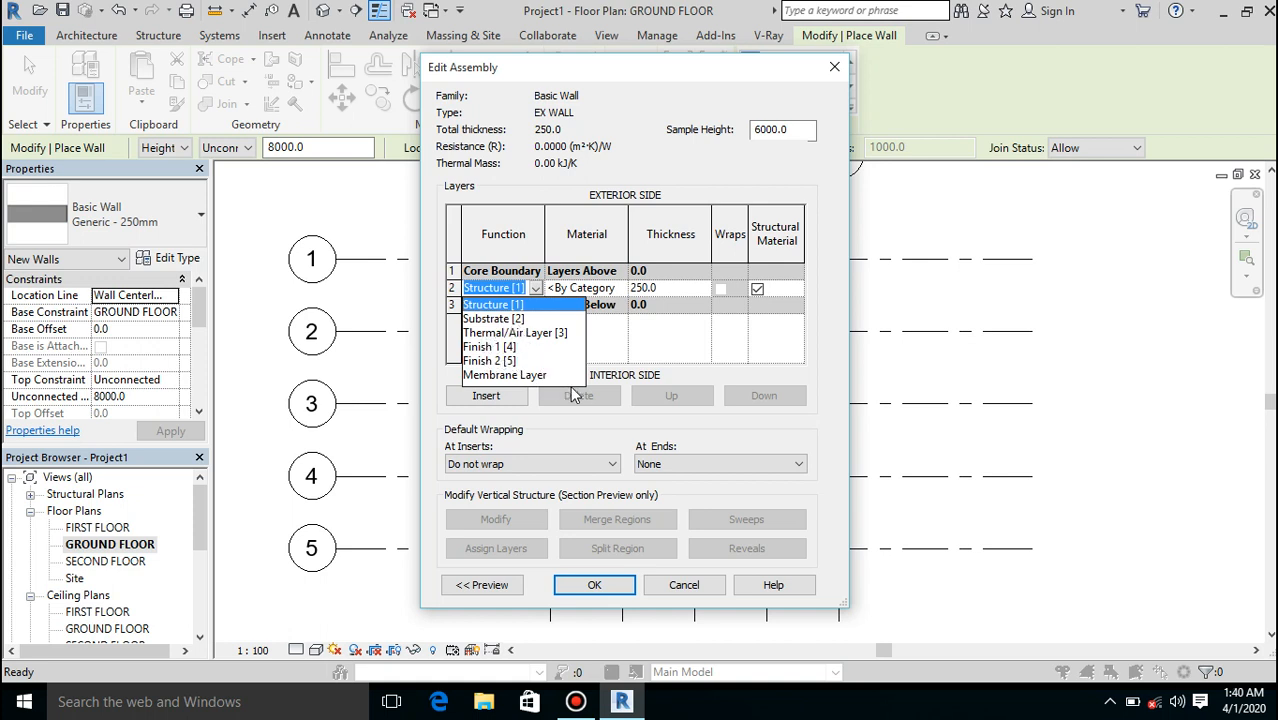
{"action": "left_click", "coordinate": [662, 347]}
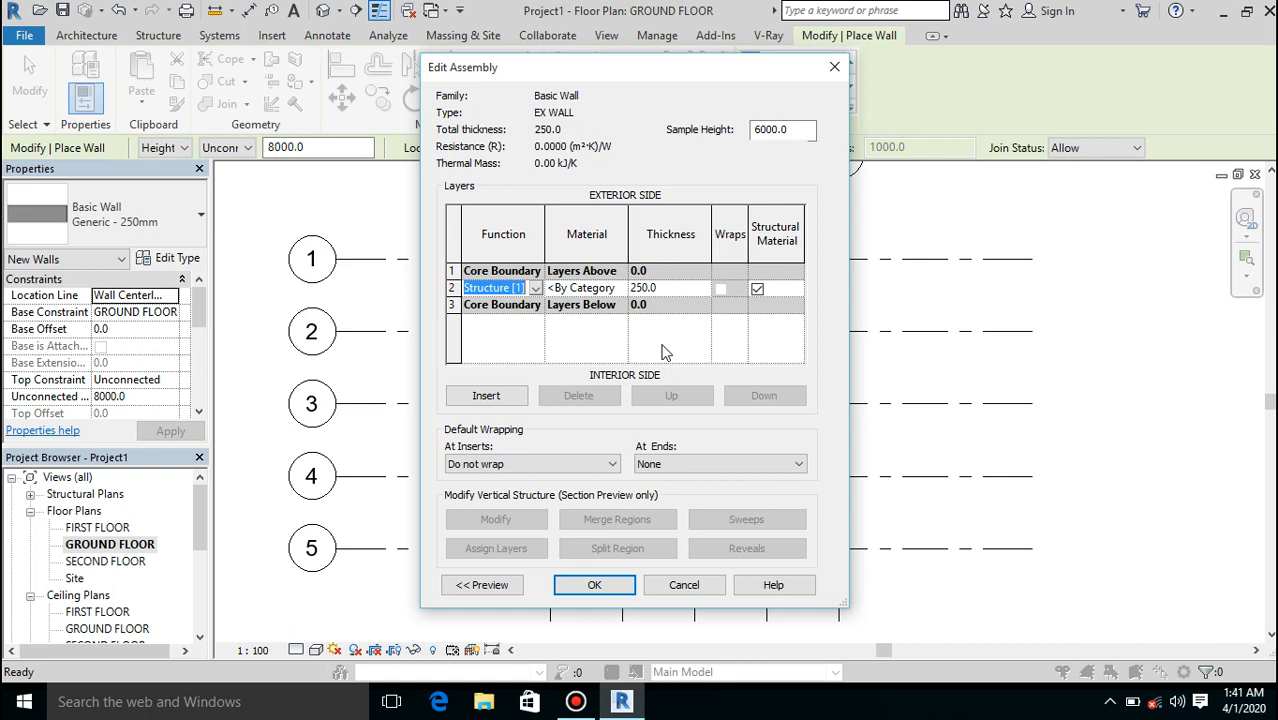
{"action": "left_click", "coordinate": [689, 295]}
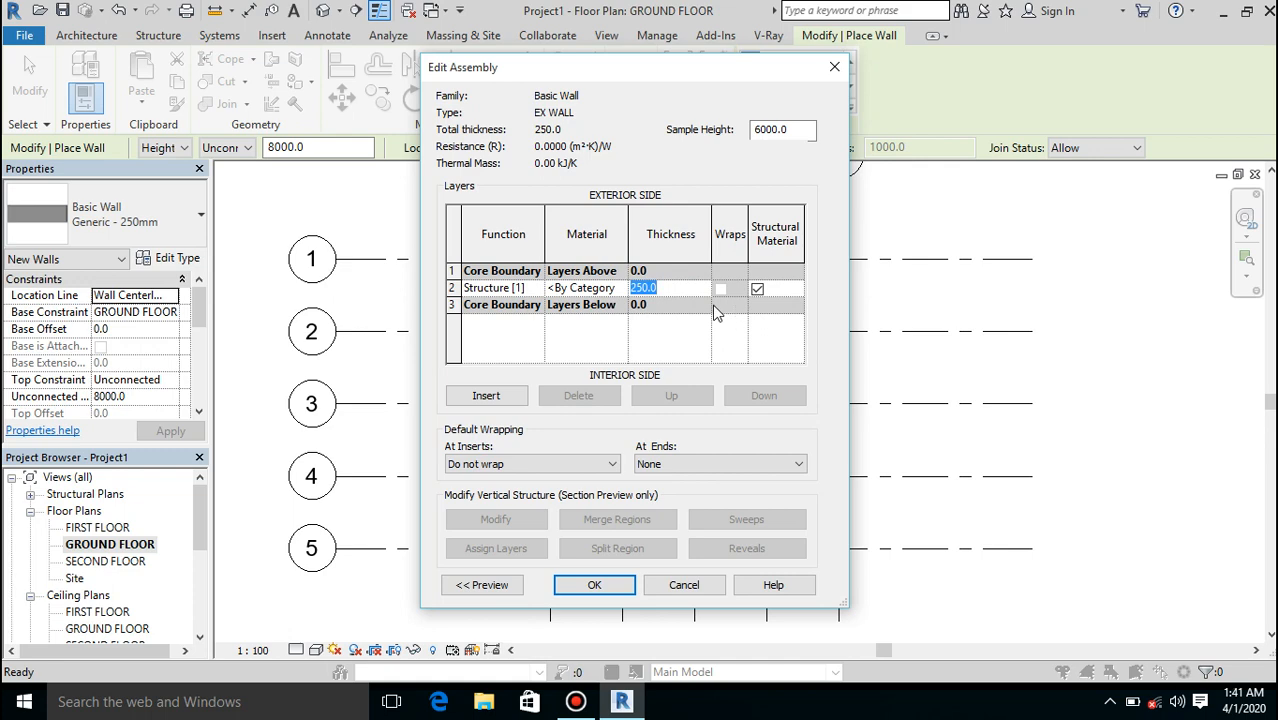
{"action": "left_click", "coordinate": [684, 287]}
{"action": "left_click", "coordinate": [604, 586]}
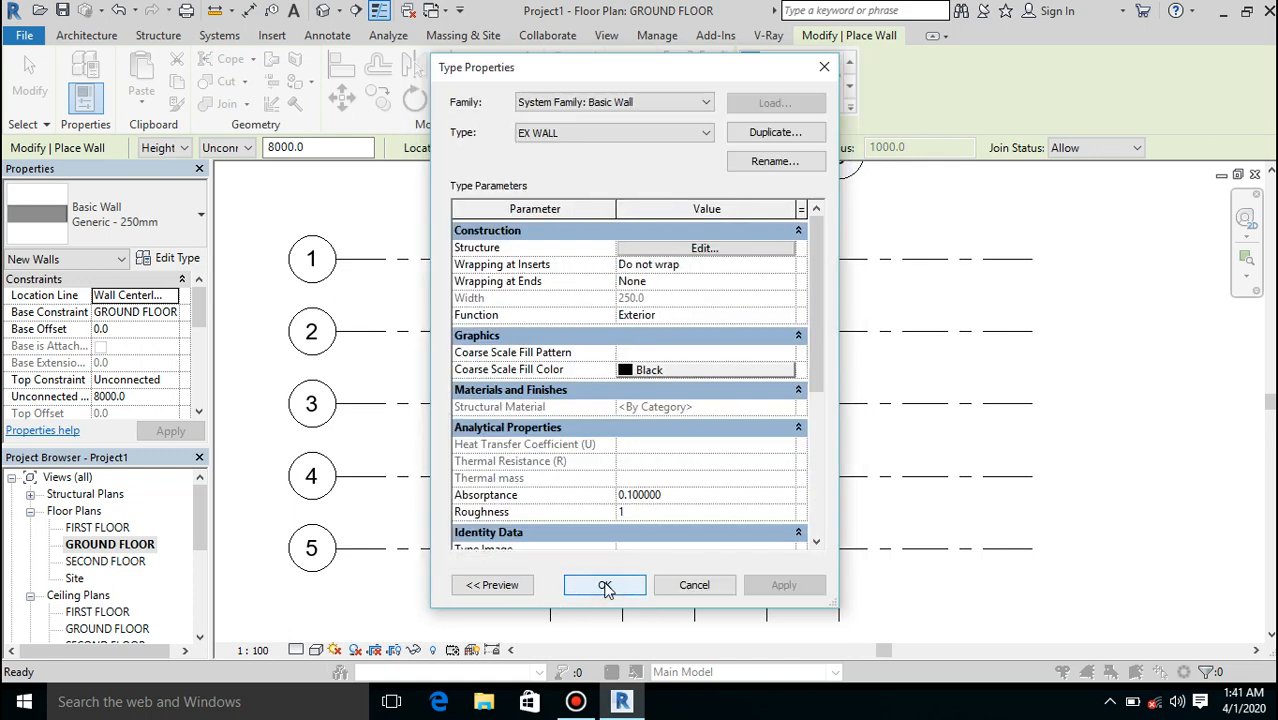
{"action": "left_click", "coordinate": [605, 586]}
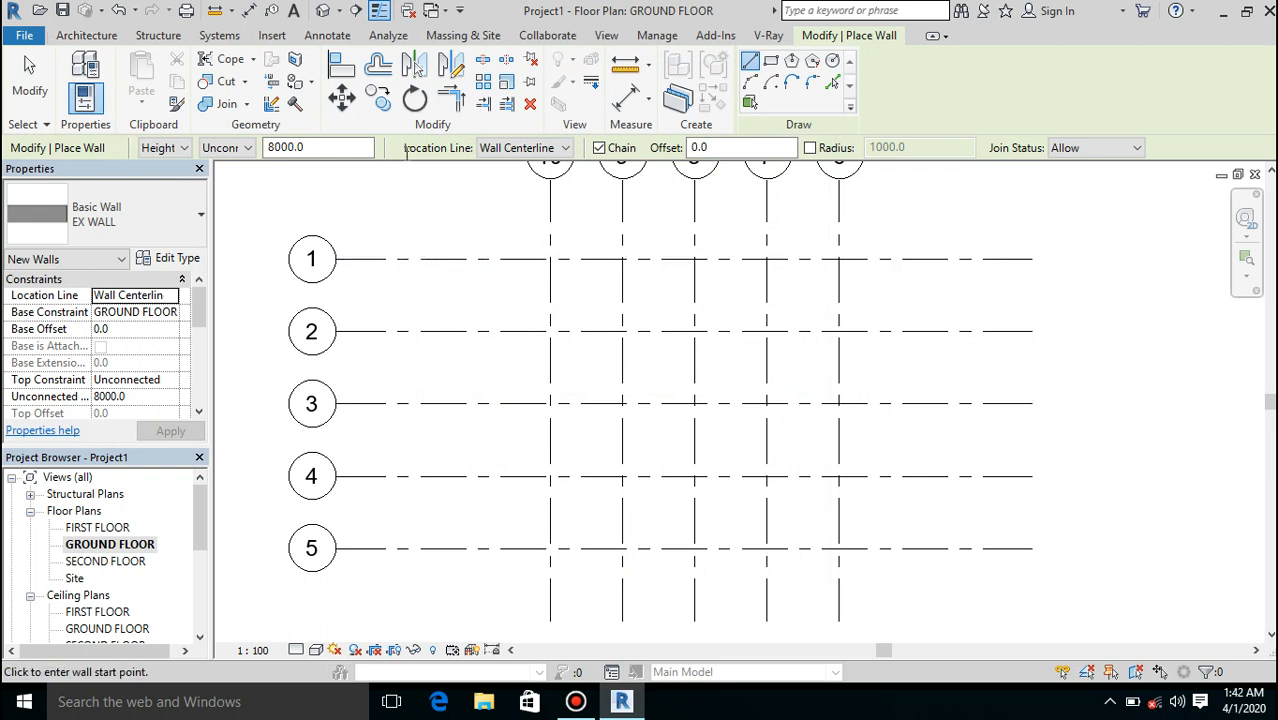
Step: Set the wall location line to Finish Face: Interior
{"action": "left_click", "coordinate": [838, 259]}
{"action": "key", "text": "Escape"}
{"action": "left_click", "coordinate": [542, 148]}
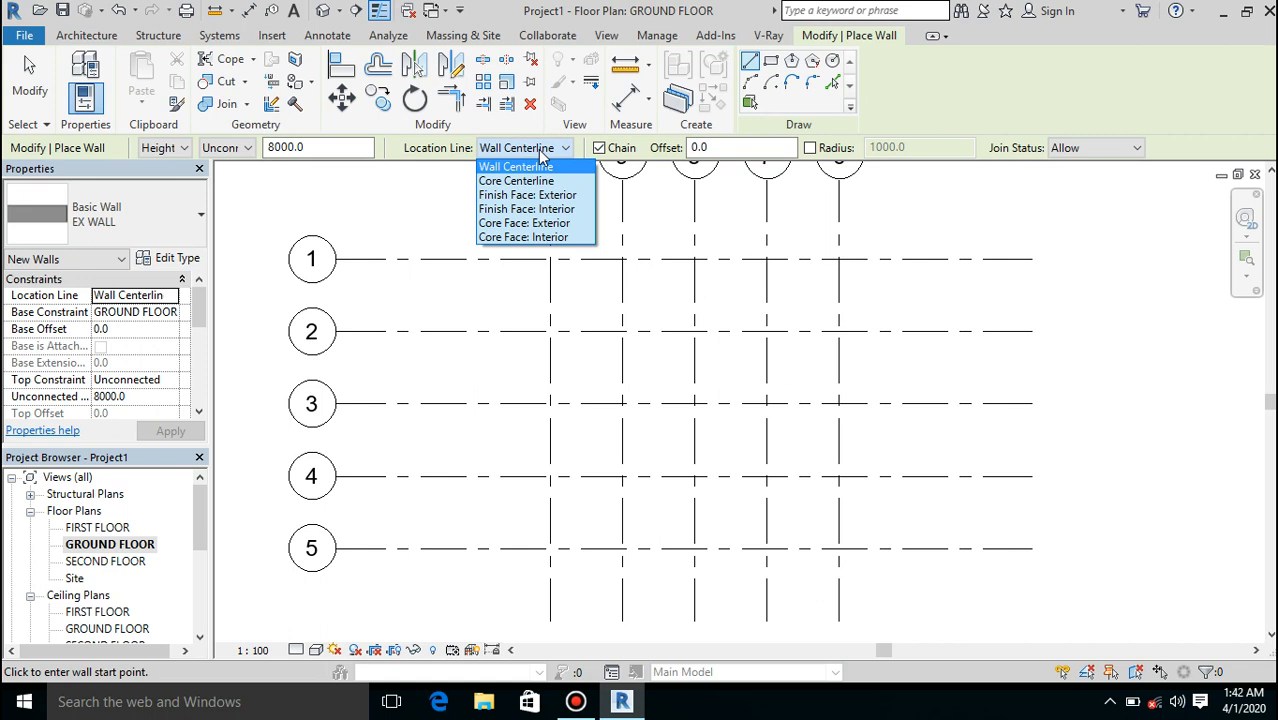
{"action": "left_click", "coordinate": [553, 209]}
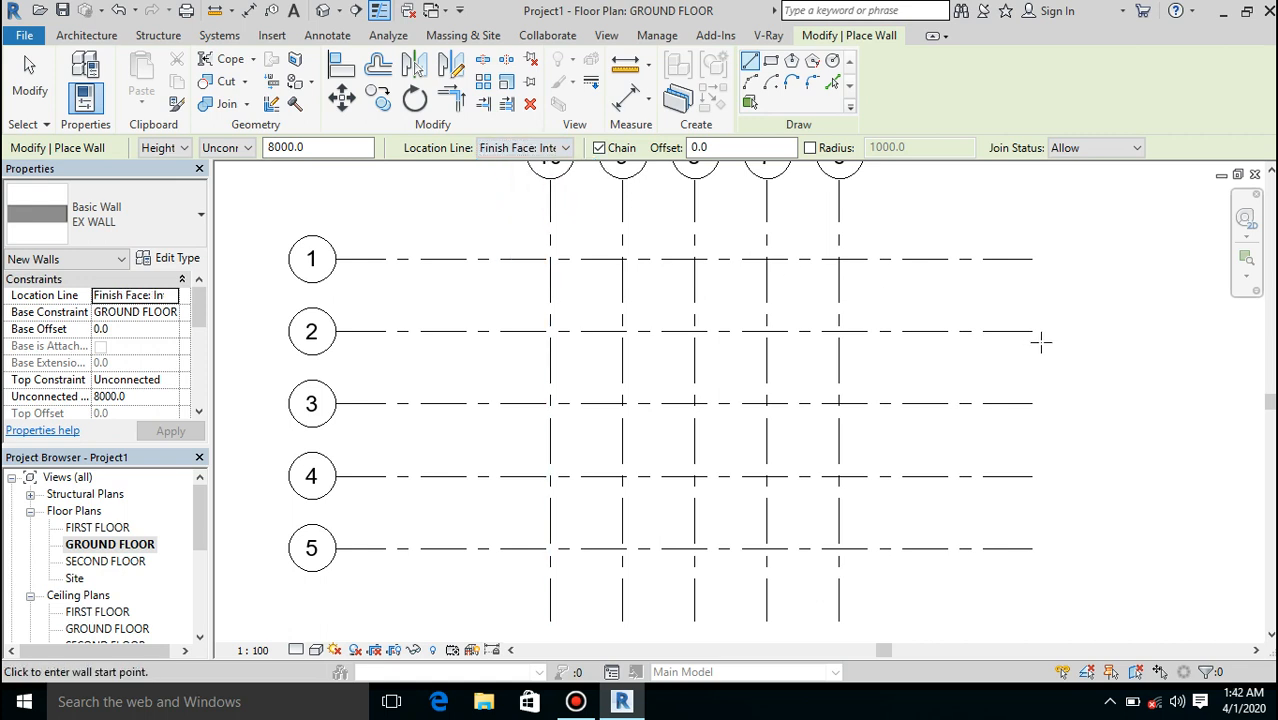
Step: Draw a short EX WALL segment along grid 1 from the grid 6 intersection leftward, ending before grid 7
{"action": "scroll", "coordinate": [843, 253], "scroll_direction": "up", "scroll_amount": 4}
{"action": "scroll", "coordinate": [843, 253], "scroll_direction": "up", "scroll_amount": 2}
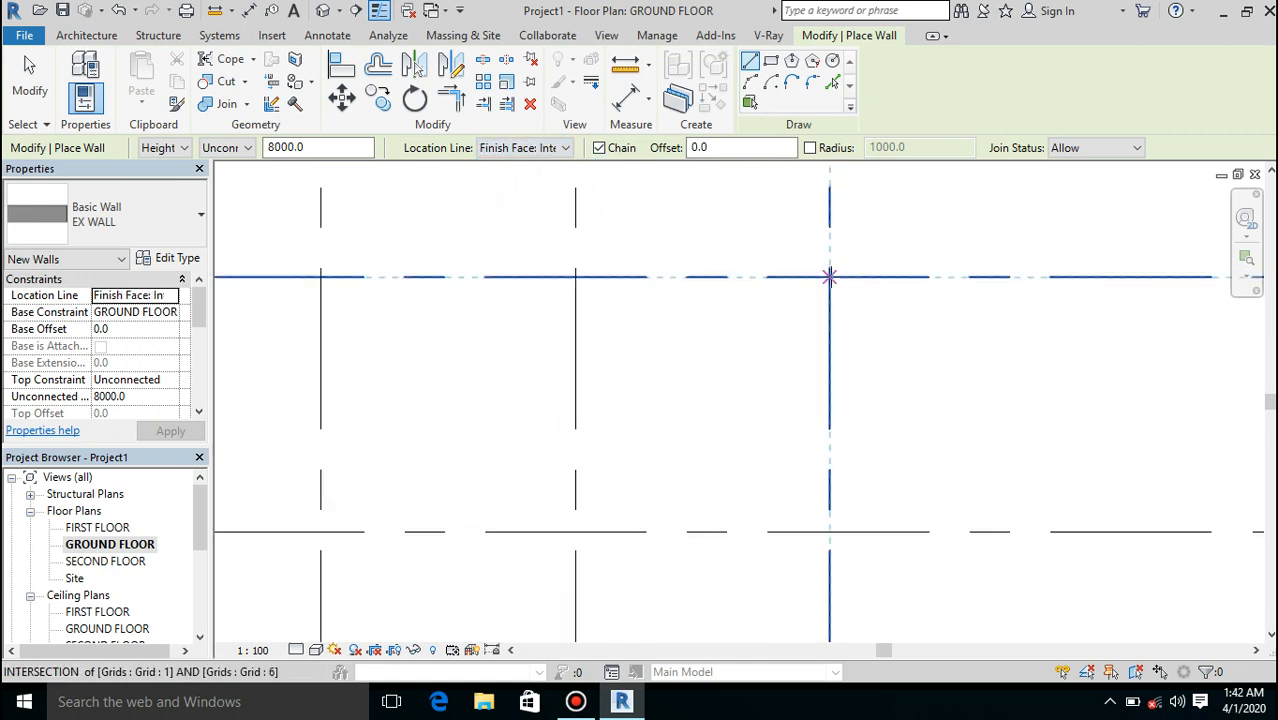
{"action": "left_click", "coordinate": [830, 275]}
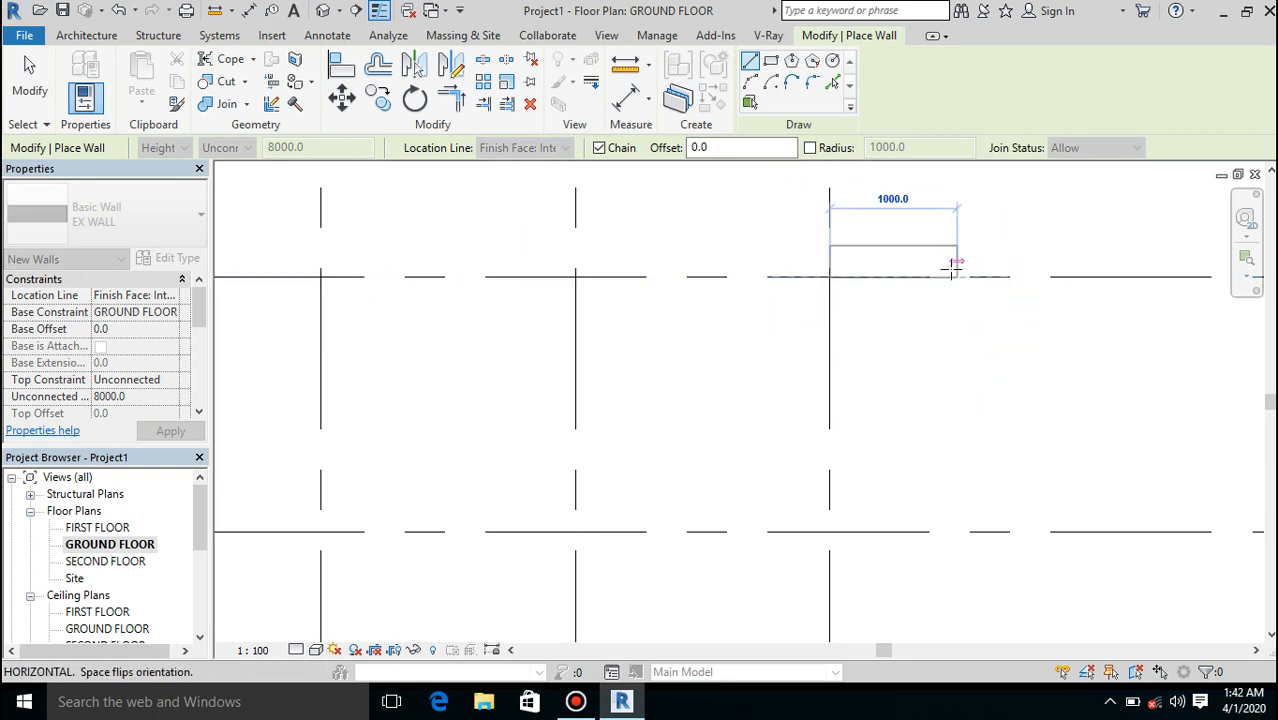
{"action": "left_click", "coordinate": [674, 275]}
{"action": "key", "text": "Escape"}
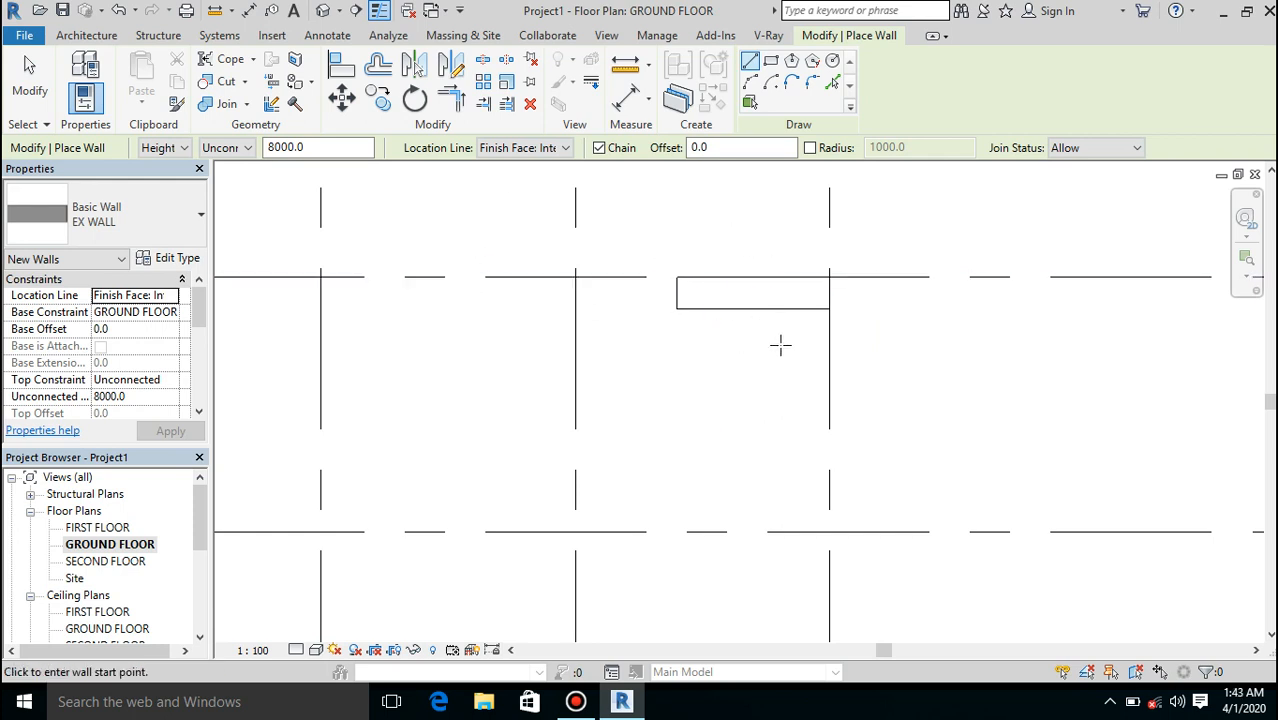
{"action": "left_click", "coordinate": [816, 424]}
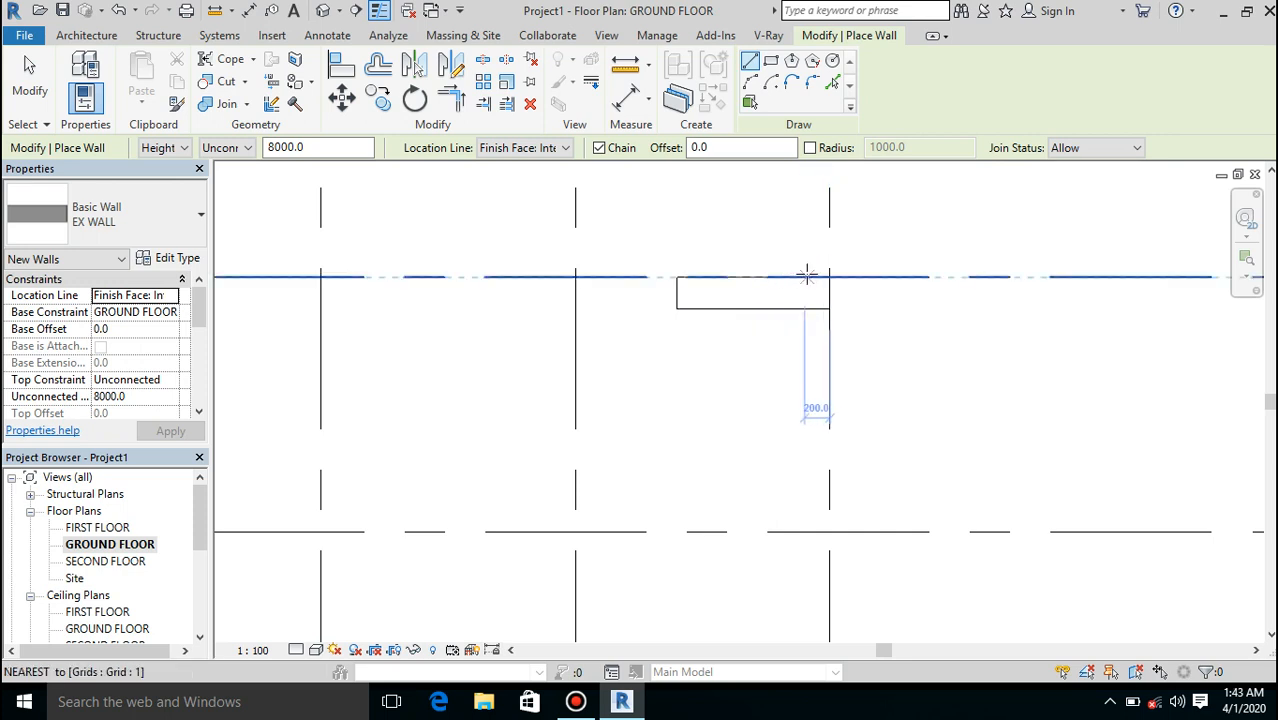
Step: With the location line at Finish Face: Exterior, draw an EX WALL segment about 1400 mm long along grid 1, leftward from grid 7
{"action": "left_click", "coordinate": [563, 150]}
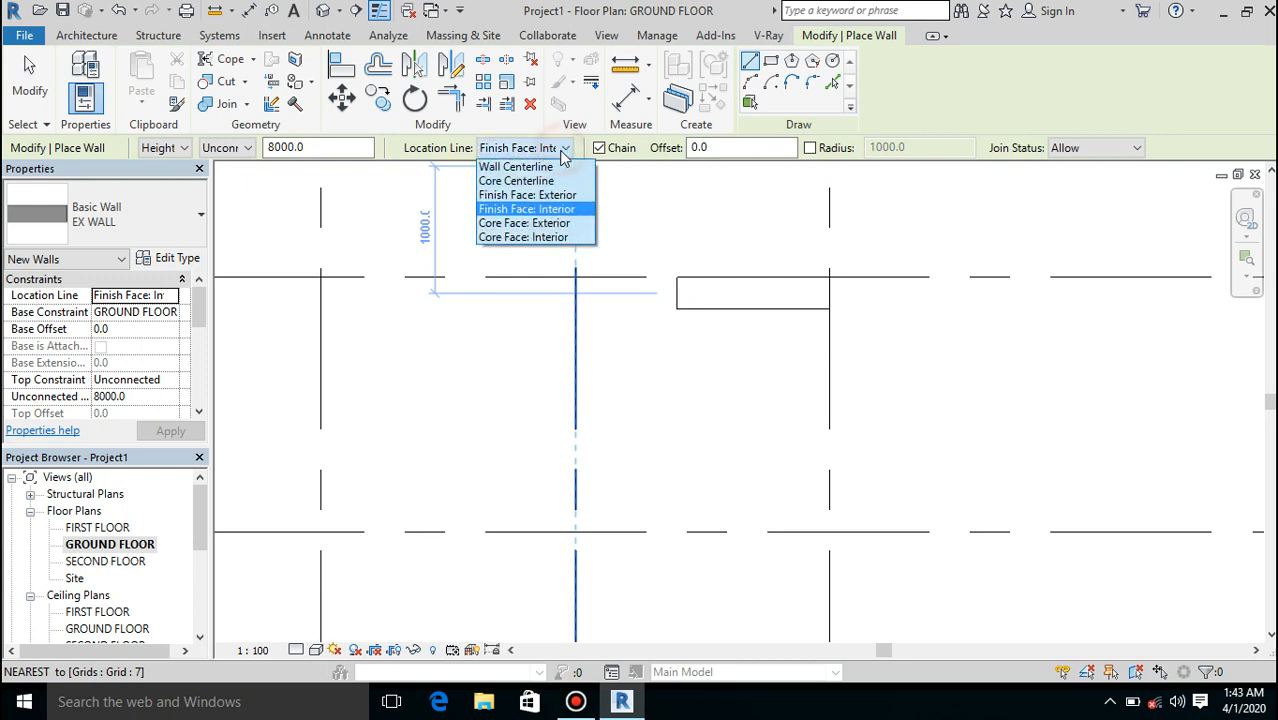
{"action": "left_click", "coordinate": [579, 197]}
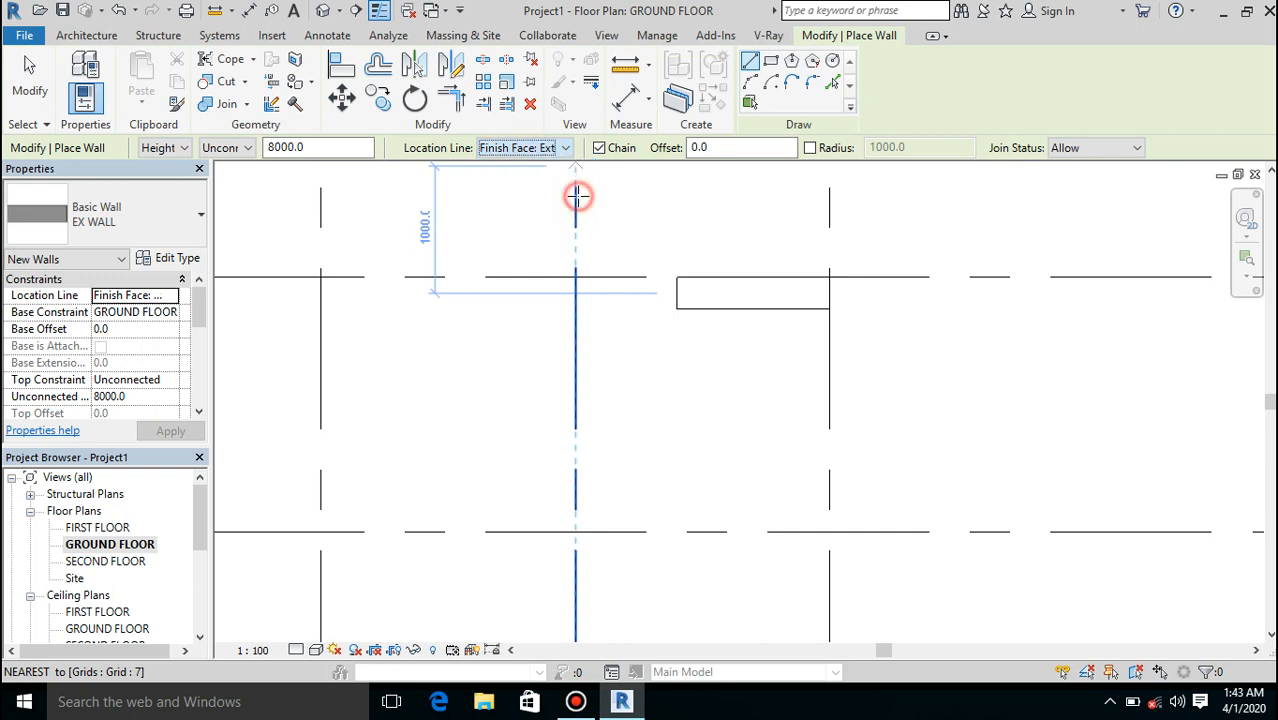
{"action": "left_click", "coordinate": [575, 277]}
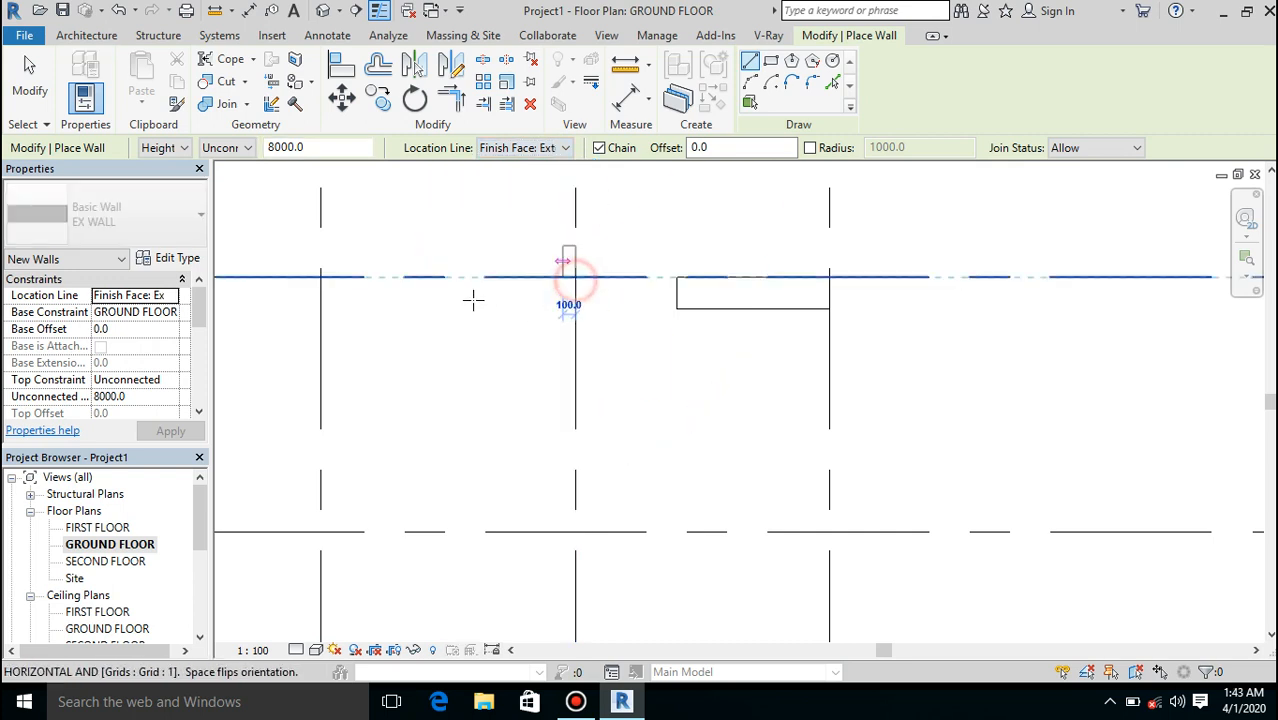
{"action": "left_click", "coordinate": [397, 277]}
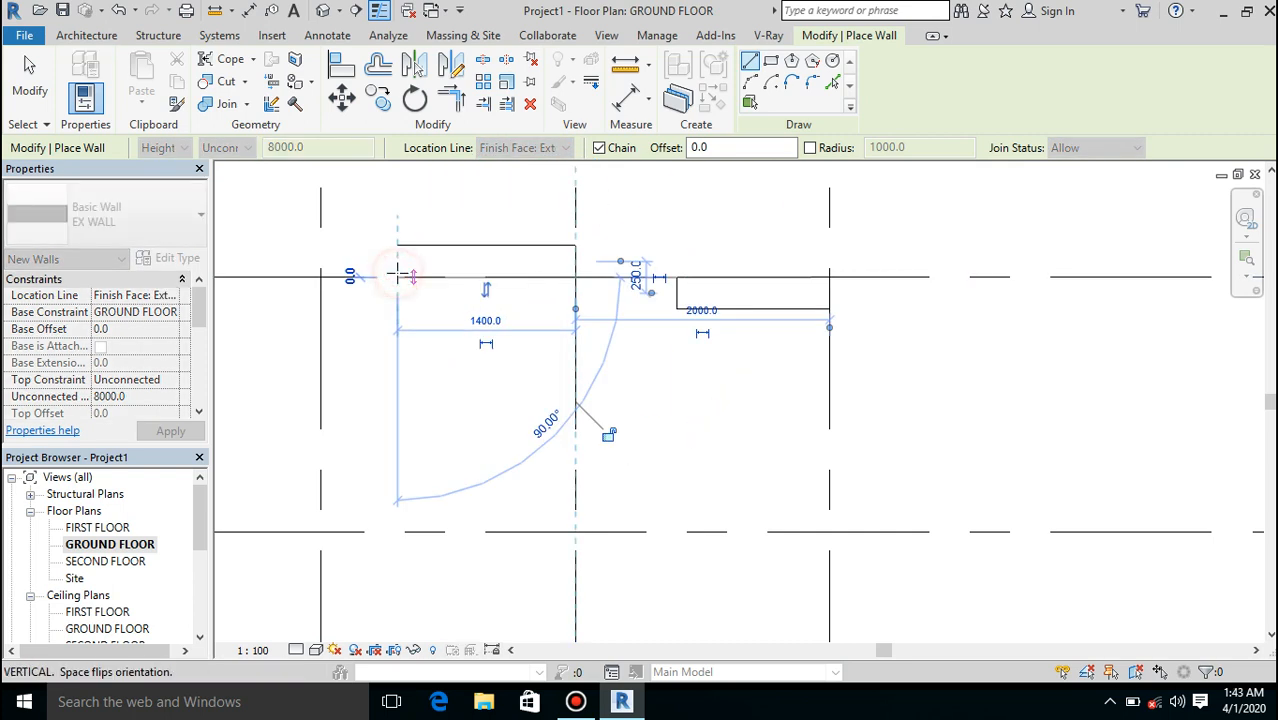
{"action": "key", "text": "Escape"}
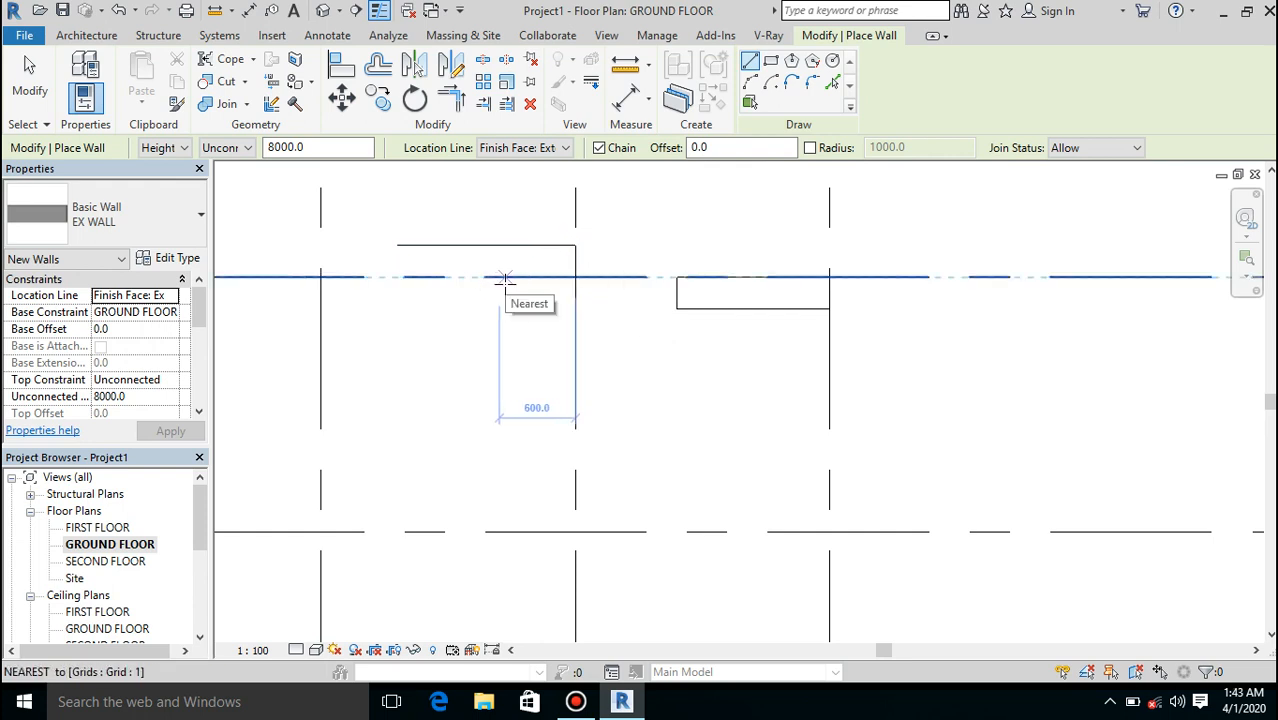
{"action": "left_click", "coordinate": [565, 147]}
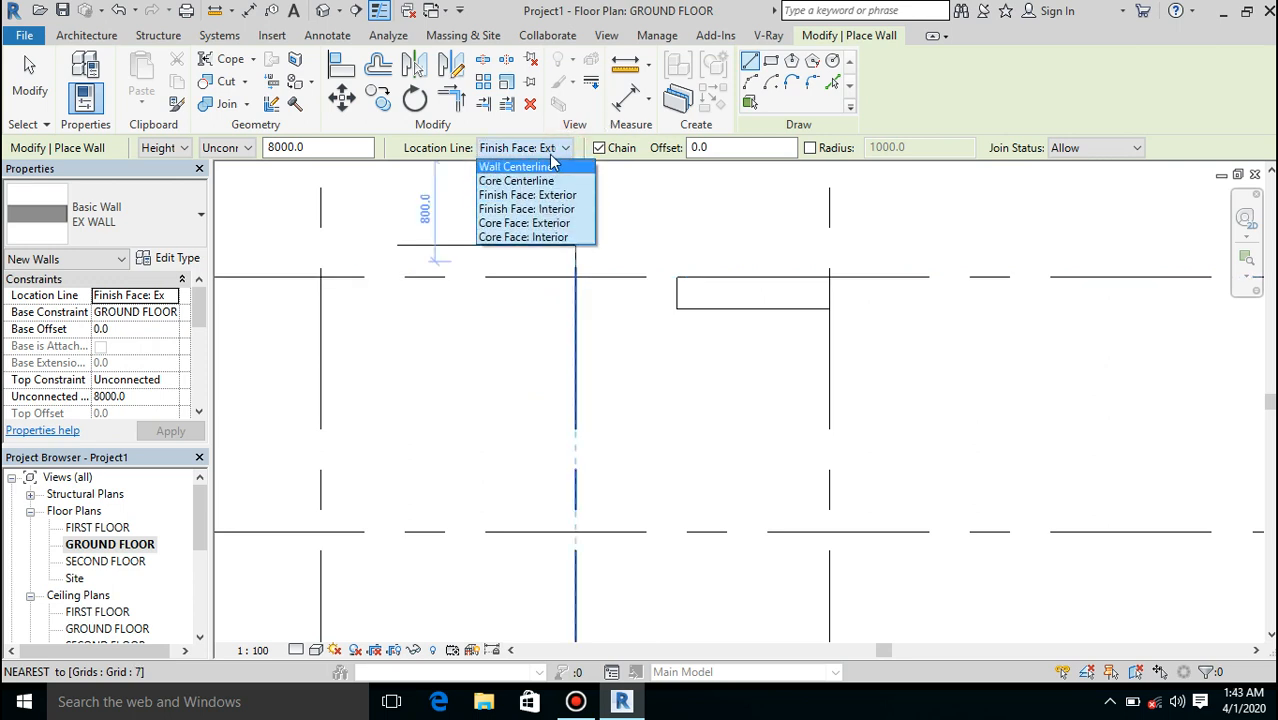
{"action": "left_click", "coordinate": [550, 150]}
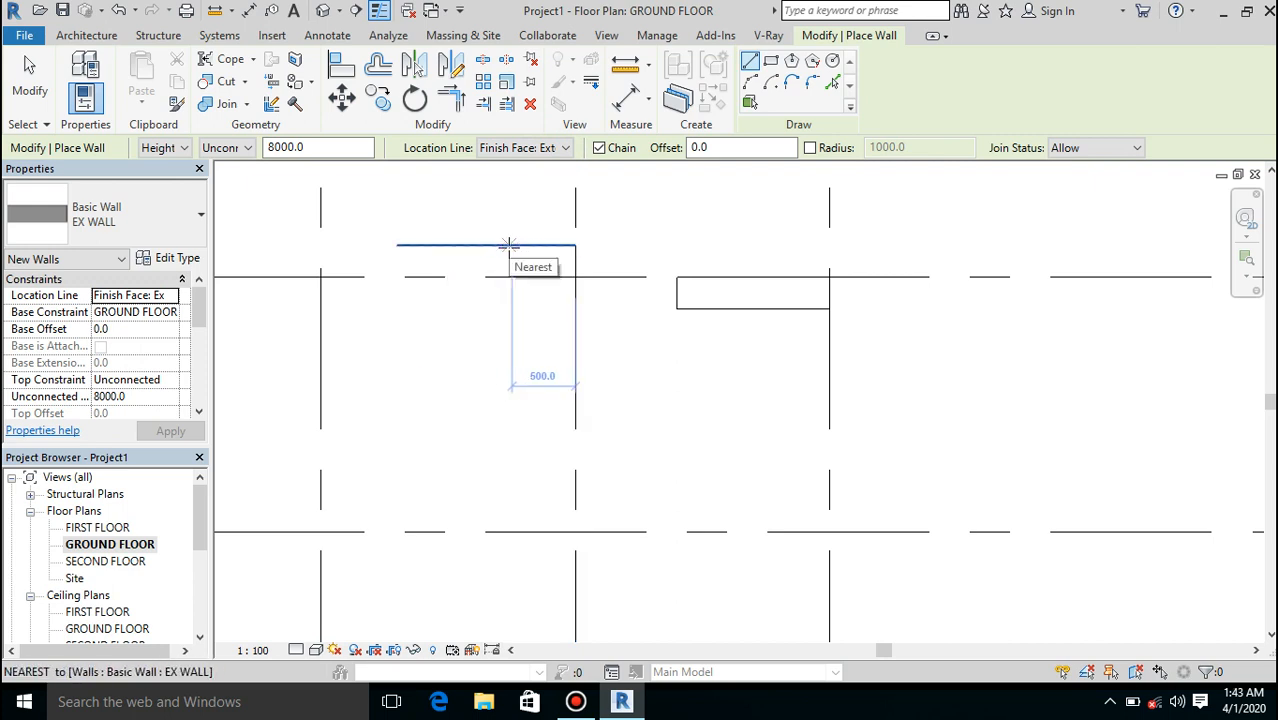
{"action": "left_click", "coordinate": [575, 277]}
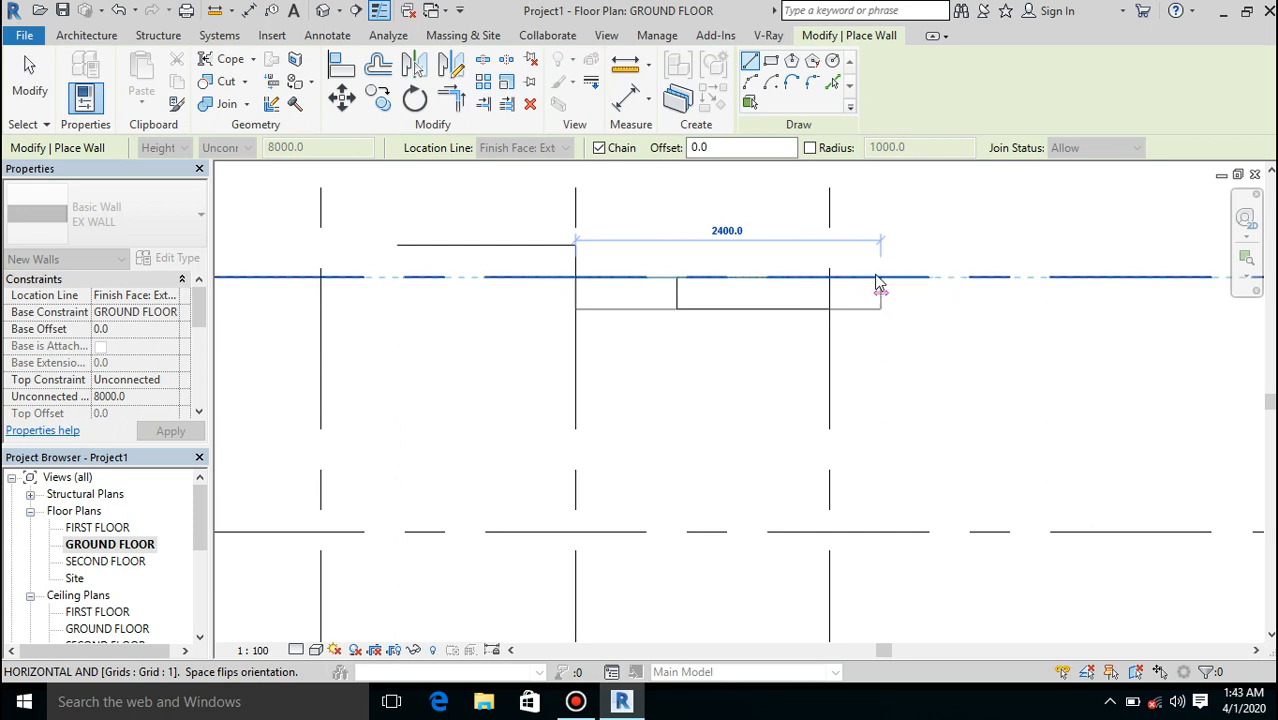
{"action": "key", "text": "Escape"}
{"action": "key", "text": "Escape"}
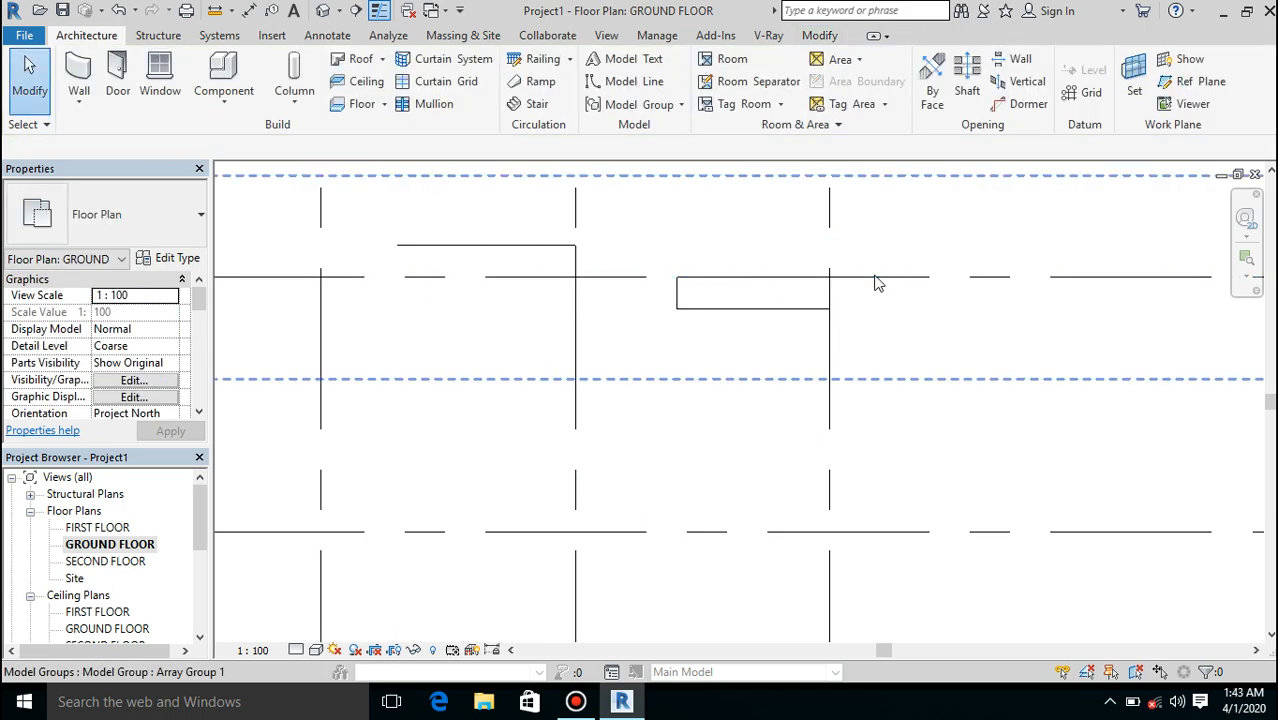
Step: Delete both trial EX WALL segments along grid 1
{"action": "left_click", "coordinate": [741, 304]}
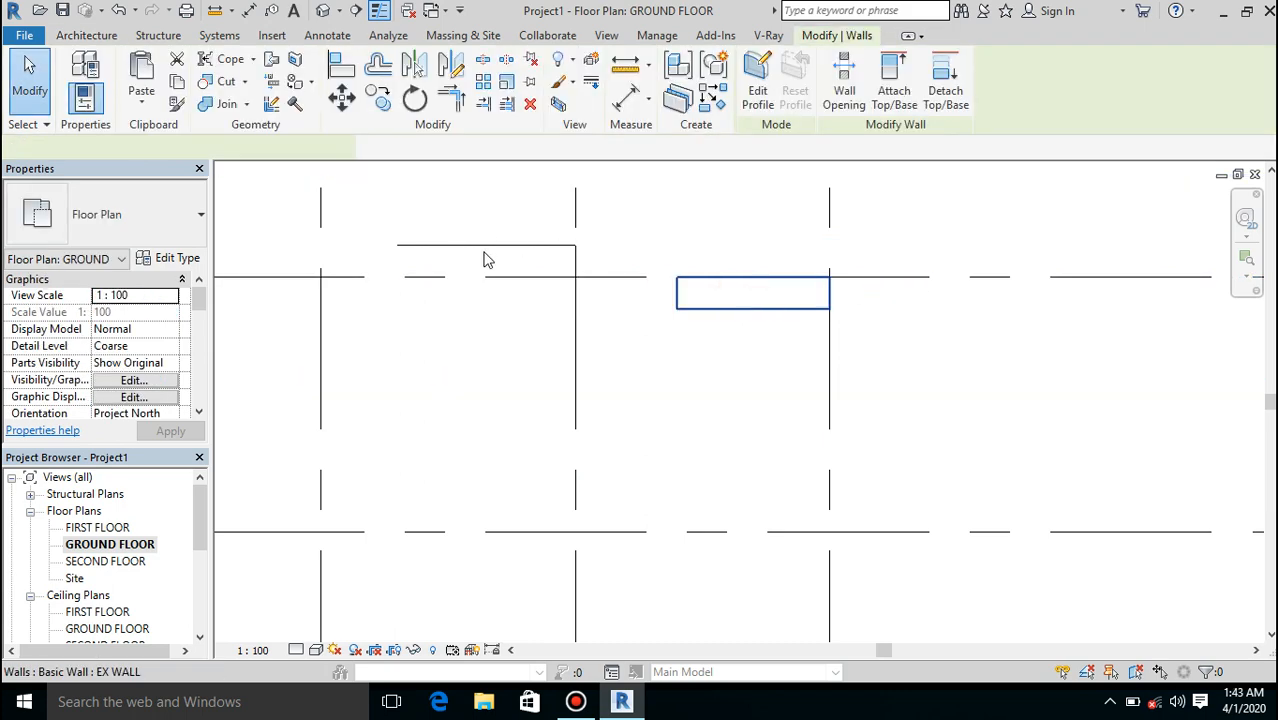
{"action": "left_click", "coordinate": [539, 258], "text": "ctrl"}
{"action": "key", "text": "Delete"}
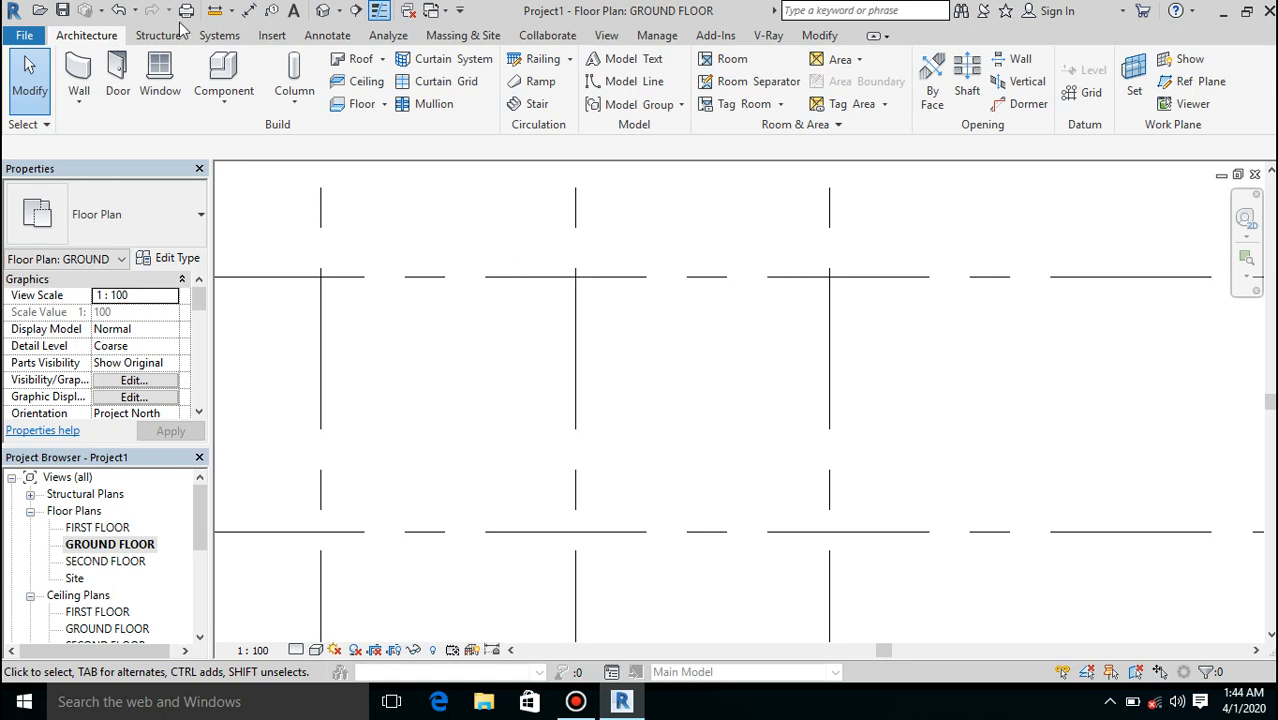
Step: Draw a Finish Face: Exterior EX WALL segment about 3100 mm long along grid 1, rightward from grid 8, and delete it
{"action": "left_click", "coordinate": [82, 68]}
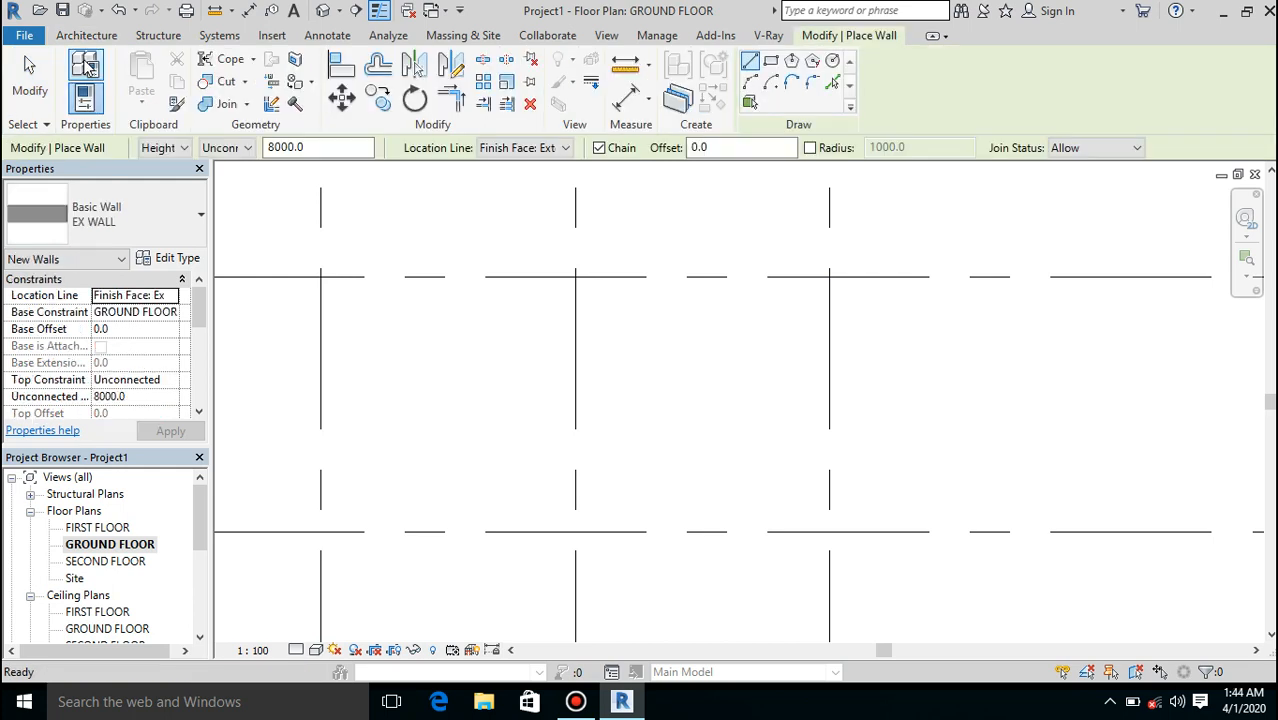
{"action": "left_click", "coordinate": [560, 150]}
{"action": "left_click", "coordinate": [551, 151]}
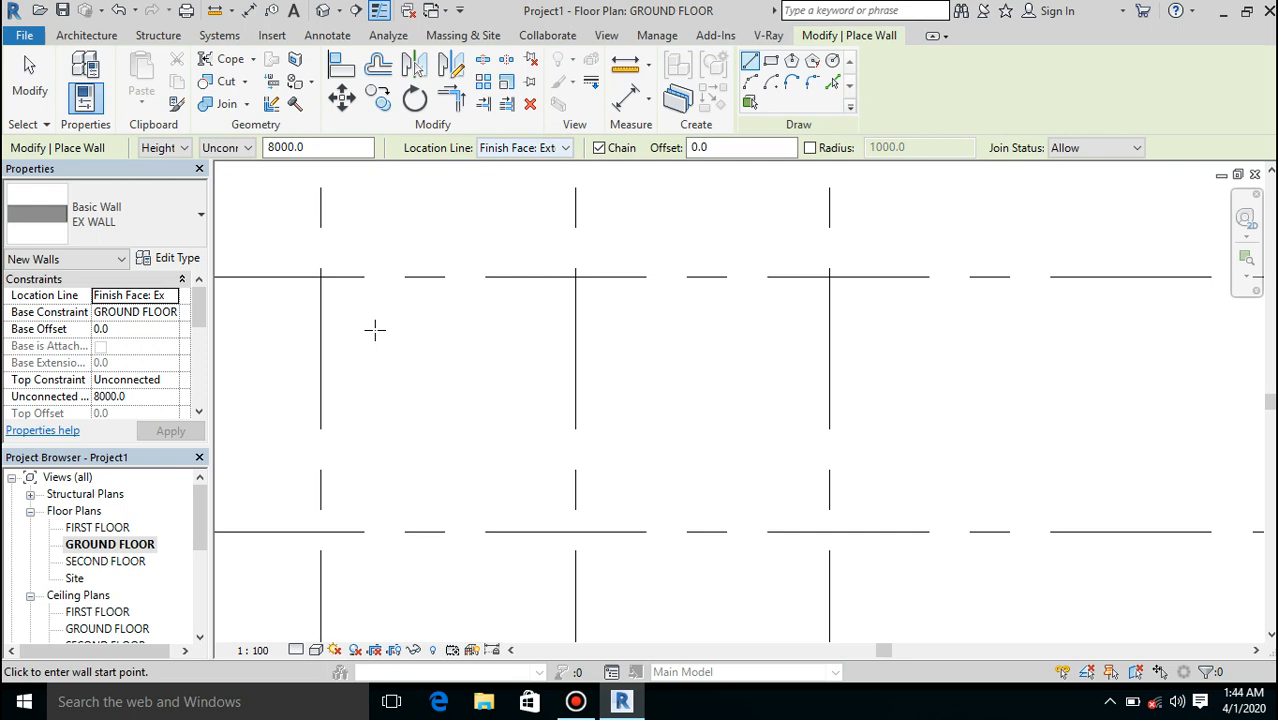
{"action": "left_click", "coordinate": [321, 276]}
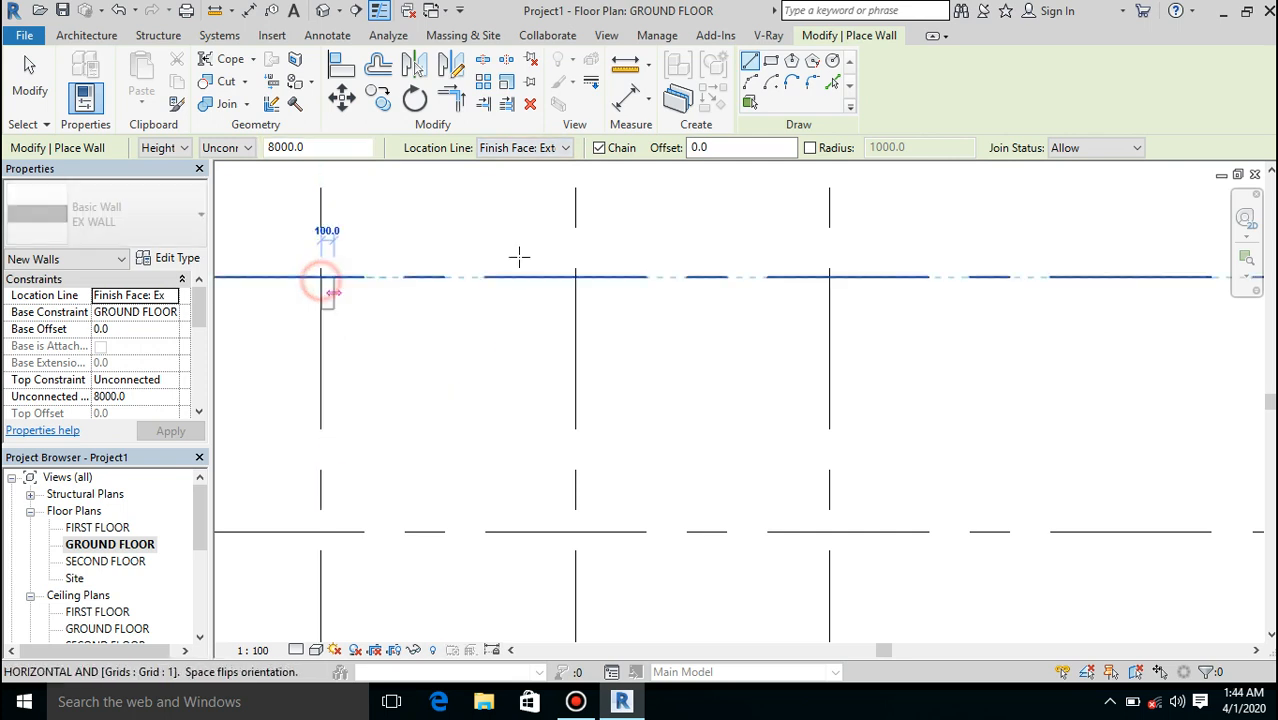
{"action": "left_click", "coordinate": [714, 277]}
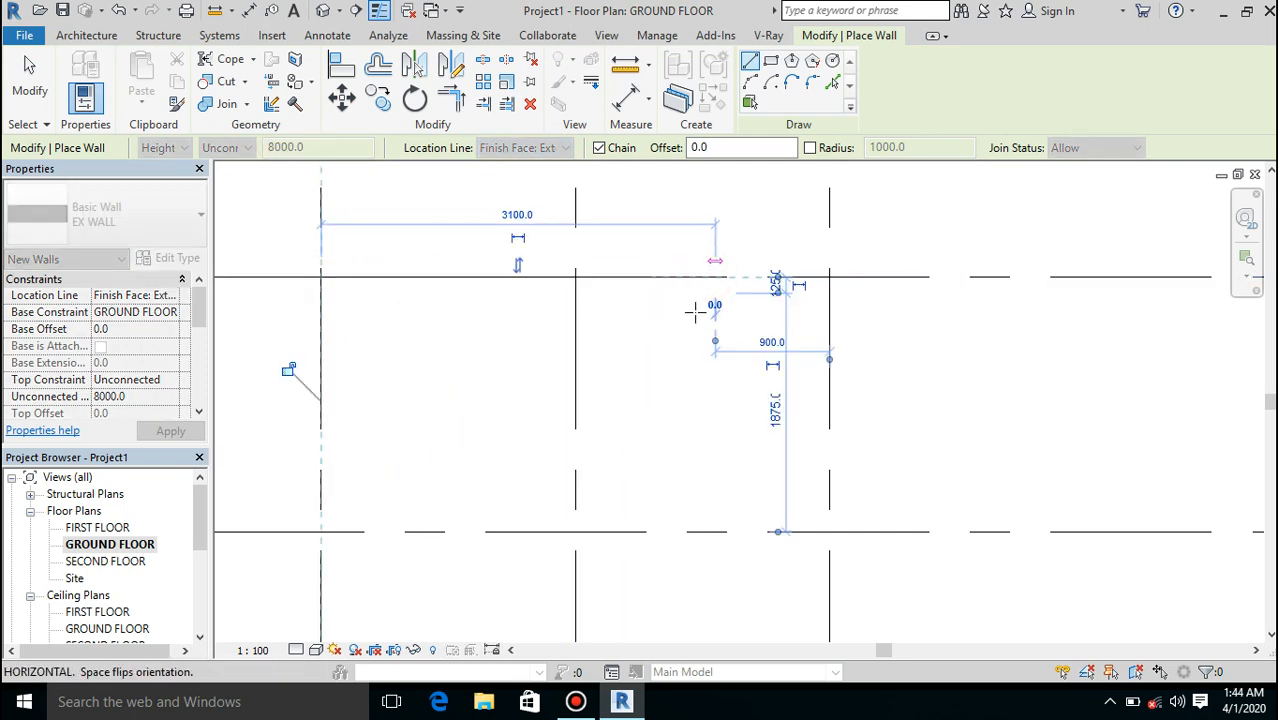
{"action": "key", "text": "Escape"}
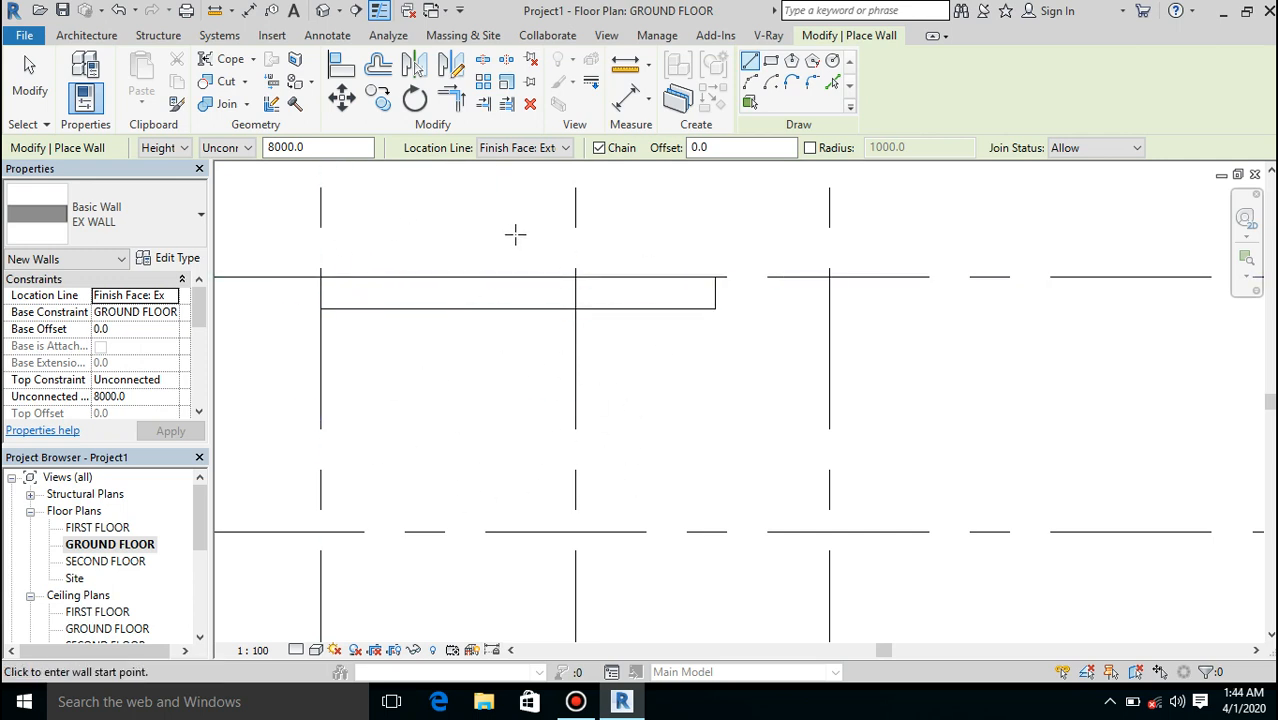
{"action": "key", "text": "Escape"}
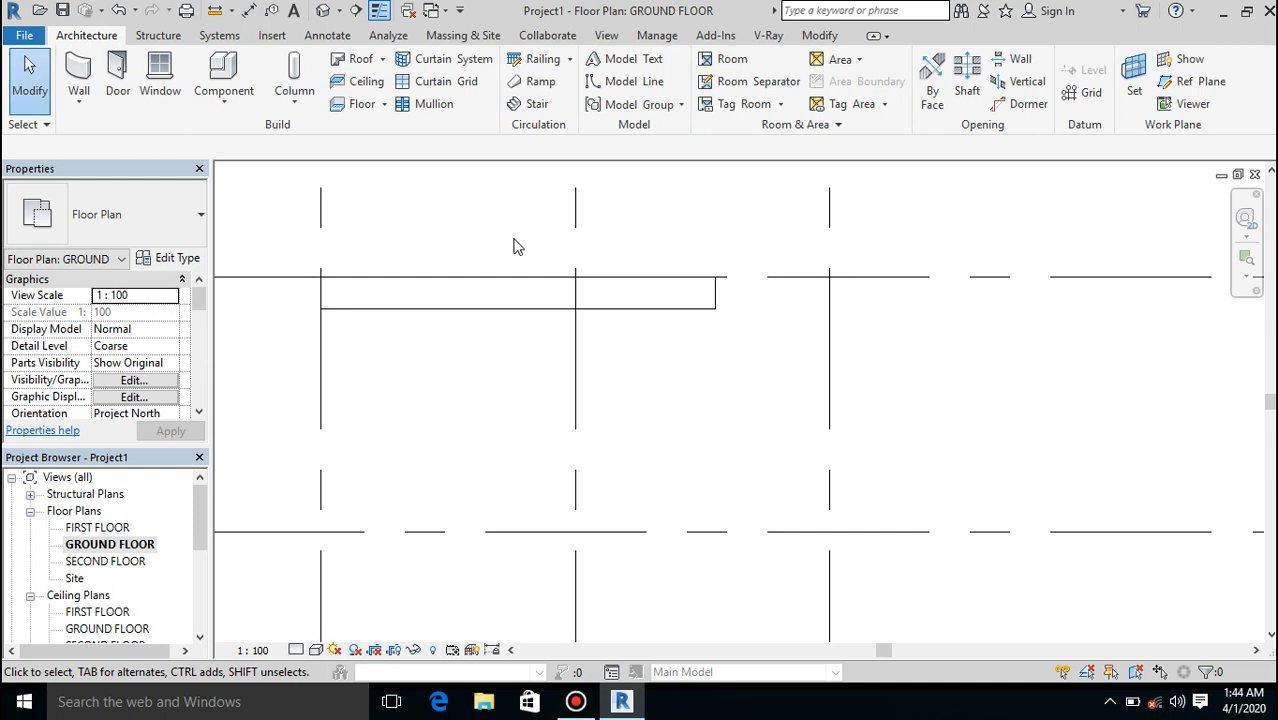
{"action": "left_click", "coordinate": [516, 319]}
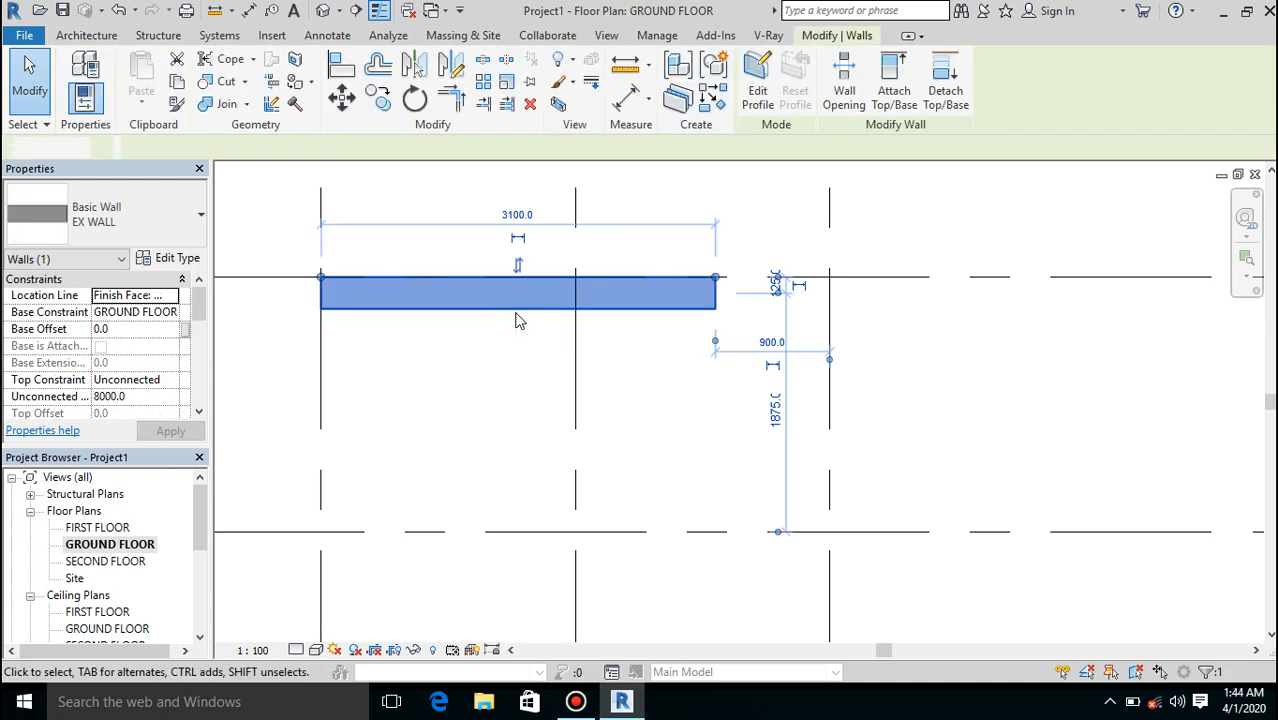
{"action": "key", "text": "Delete"}
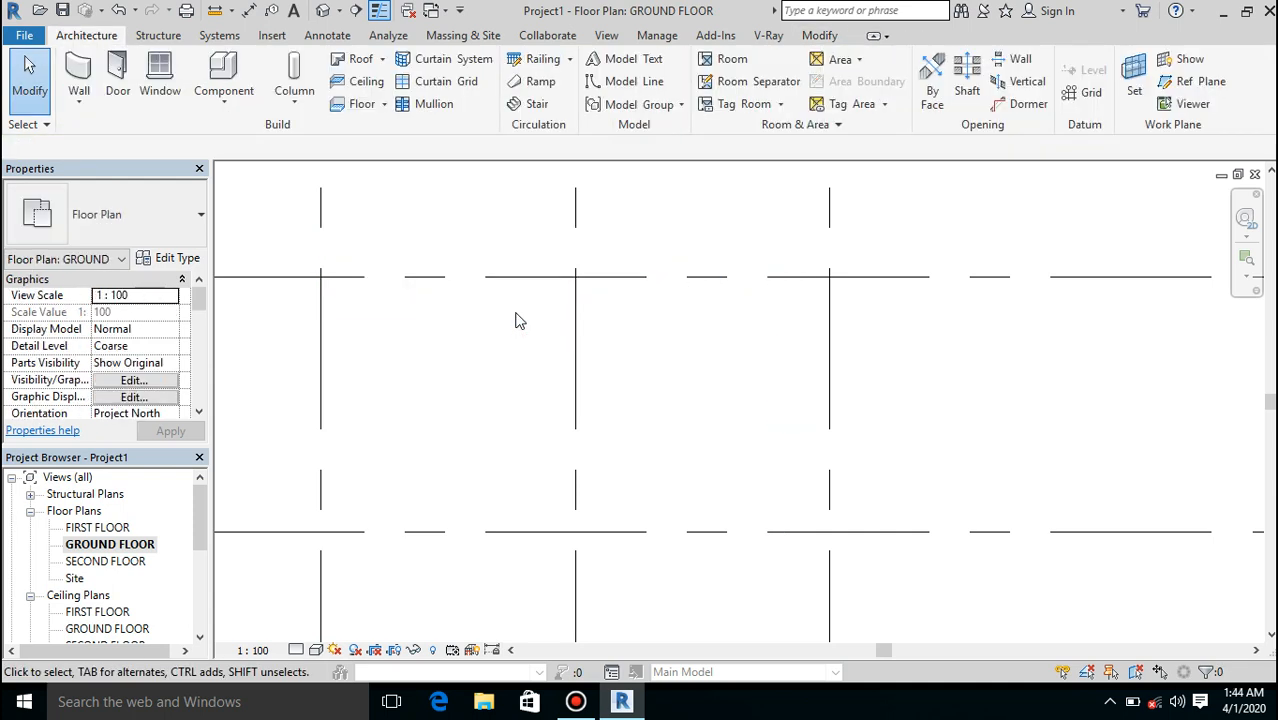
Step: With the location line at Wall Centerline, draw a closed 4000 x 4000 mm EX WALL square between grids 6 and 8 and grids 1 and 3
{"action": "left_click", "coordinate": [80, 72]}
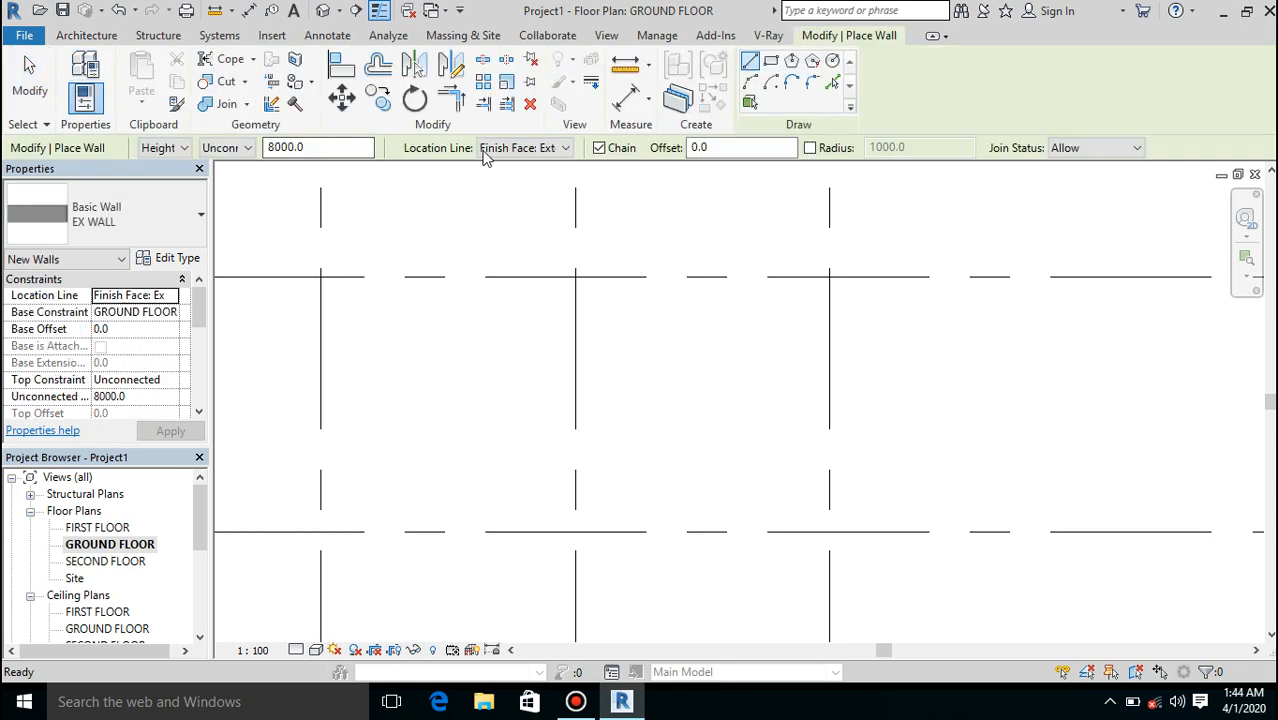
{"action": "left_click", "coordinate": [490, 148]}
{"action": "left_click", "coordinate": [511, 160]}
{"action": "left_click", "coordinate": [829, 276]}
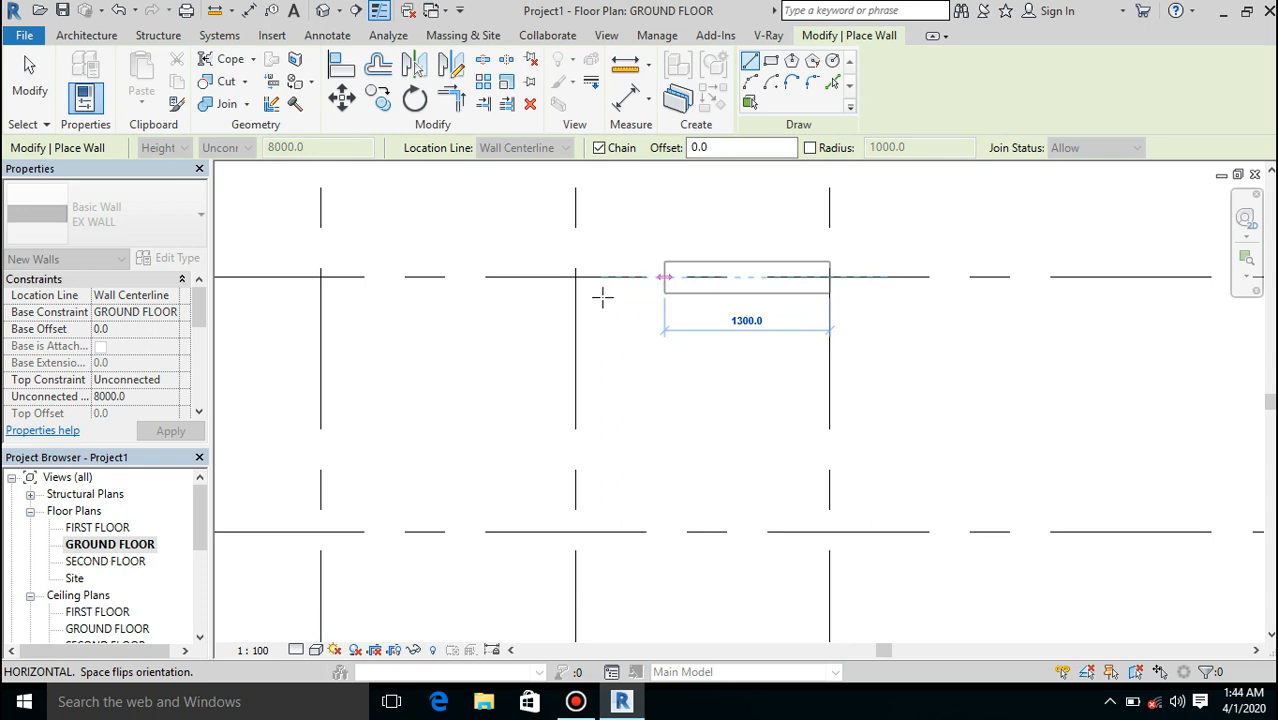
{"action": "left_click", "coordinate": [321, 276]}
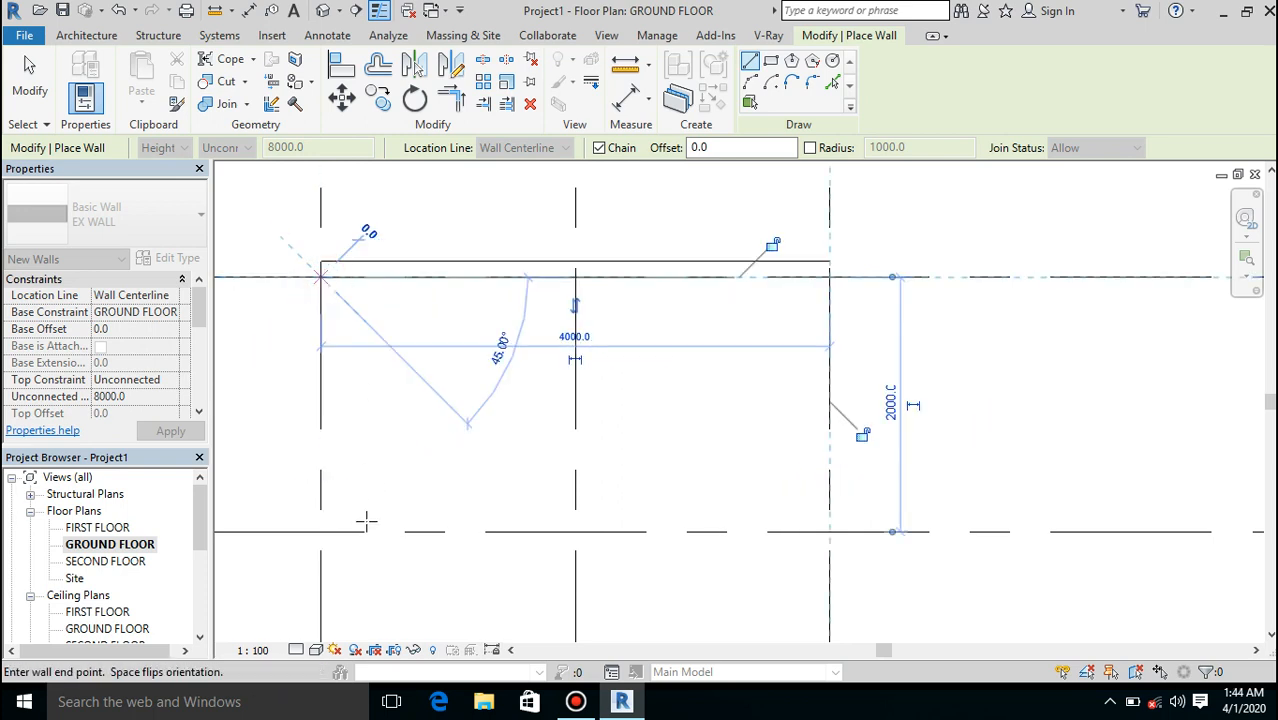
{"action": "scroll", "coordinate": [438, 288], "scroll_direction": "down", "scroll_amount": 3}
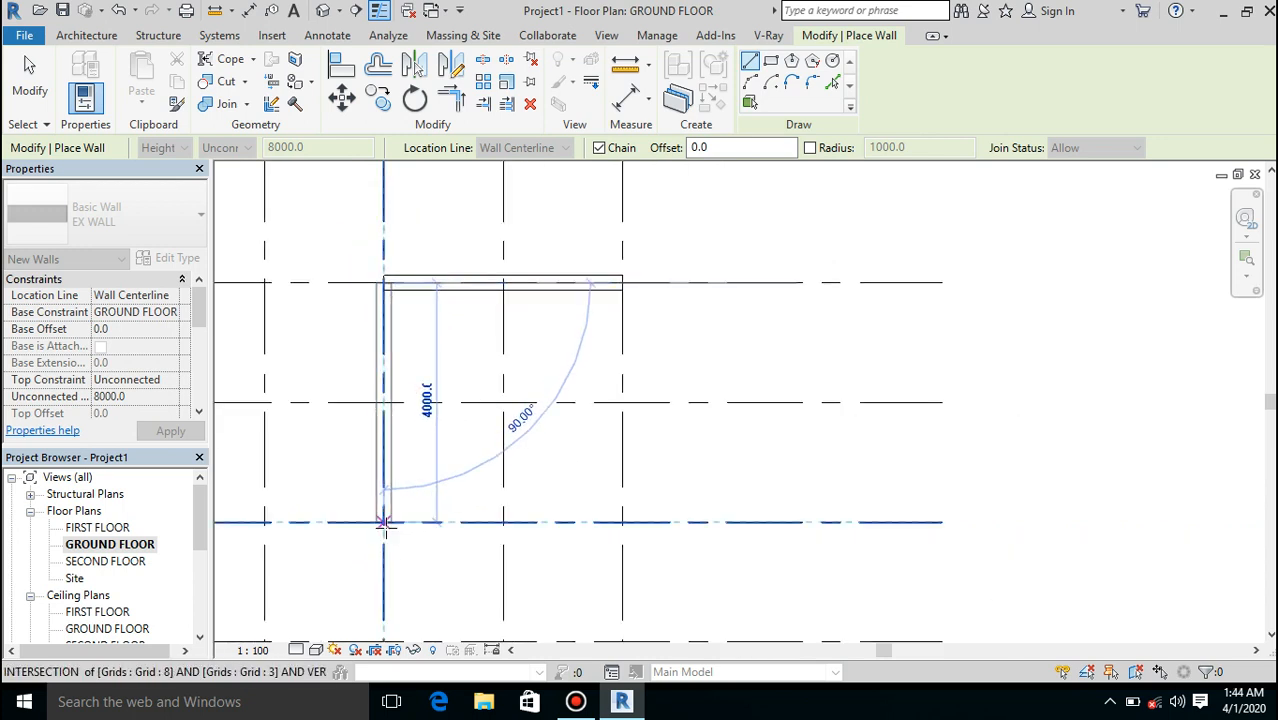
{"action": "left_click", "coordinate": [383, 521]}
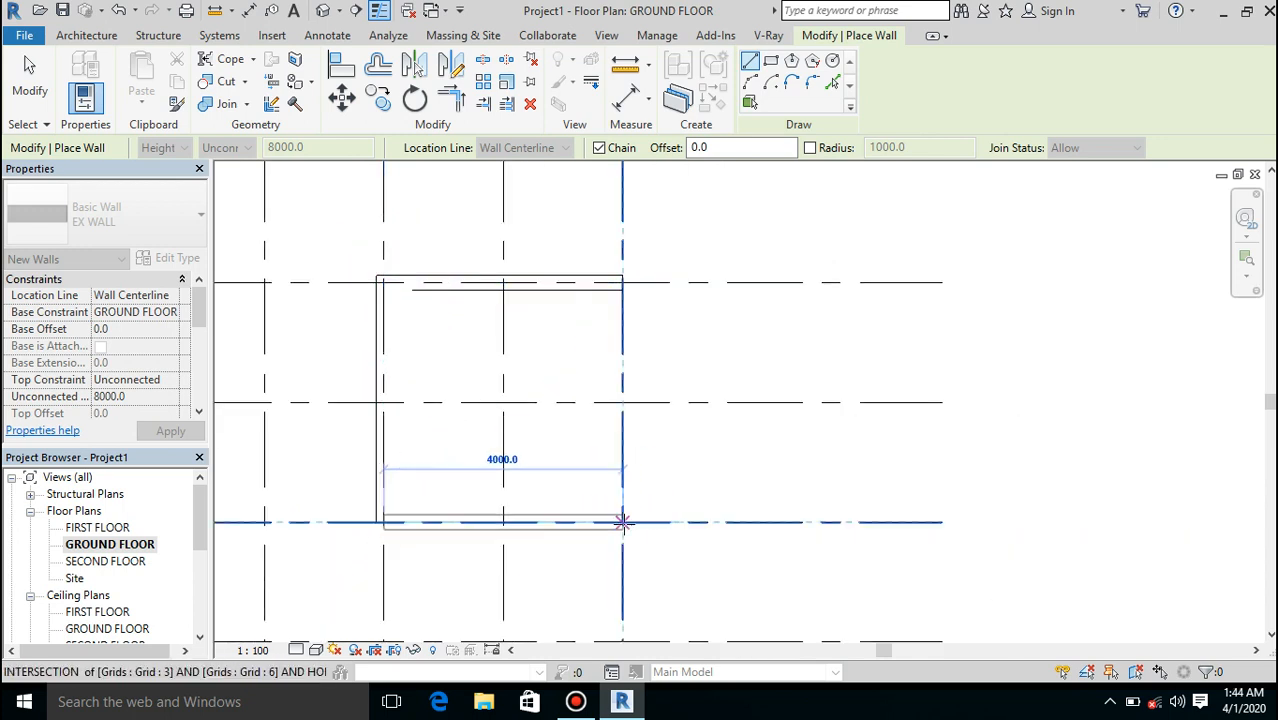
{"action": "left_click", "coordinate": [622, 521]}
{"action": "left_click", "coordinate": [622, 282]}
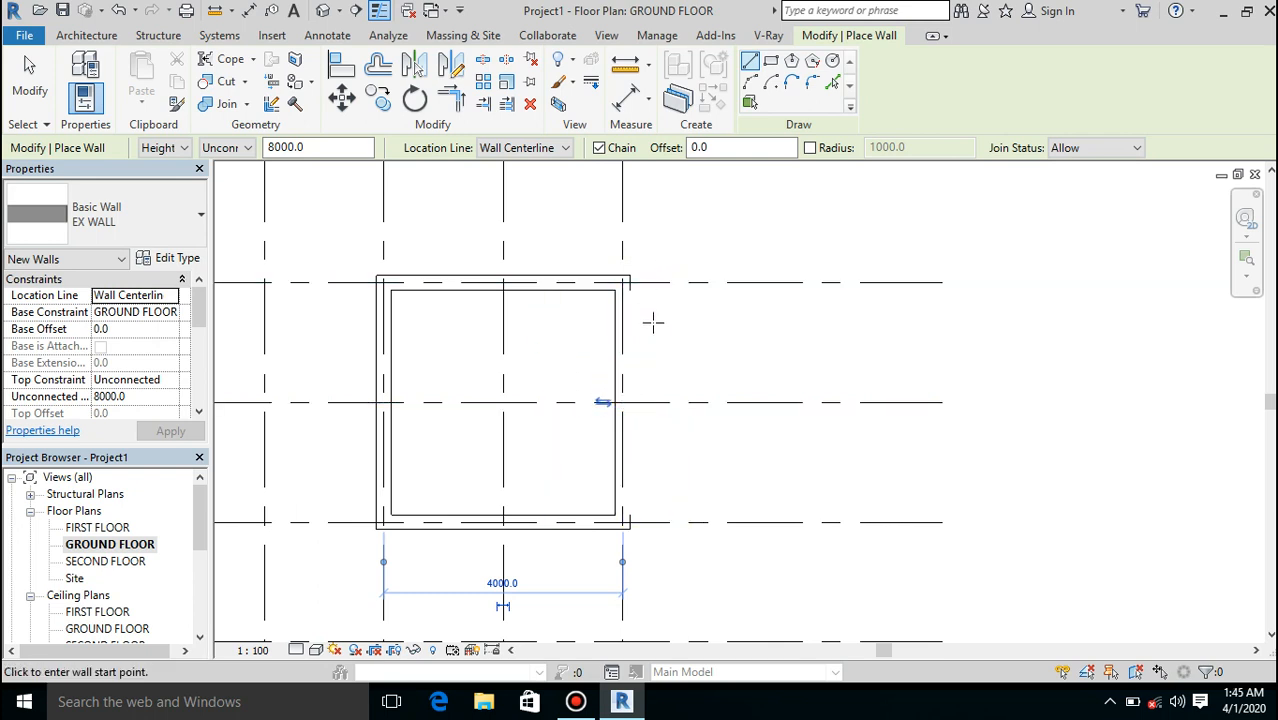
{"action": "left_click", "coordinate": [28, 72]}
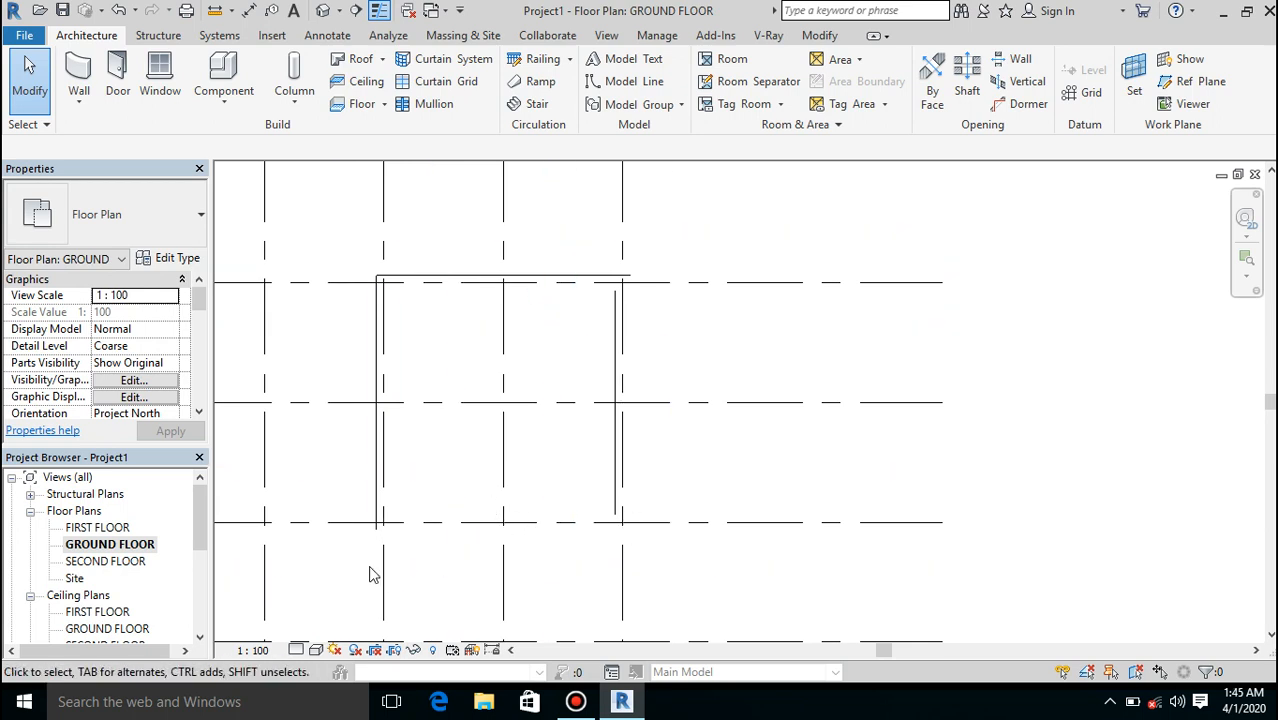
Step: Enable smooth lines with anti-aliasing in the ground floor view's graphic display options
{"action": "left_click", "coordinate": [316, 651]}
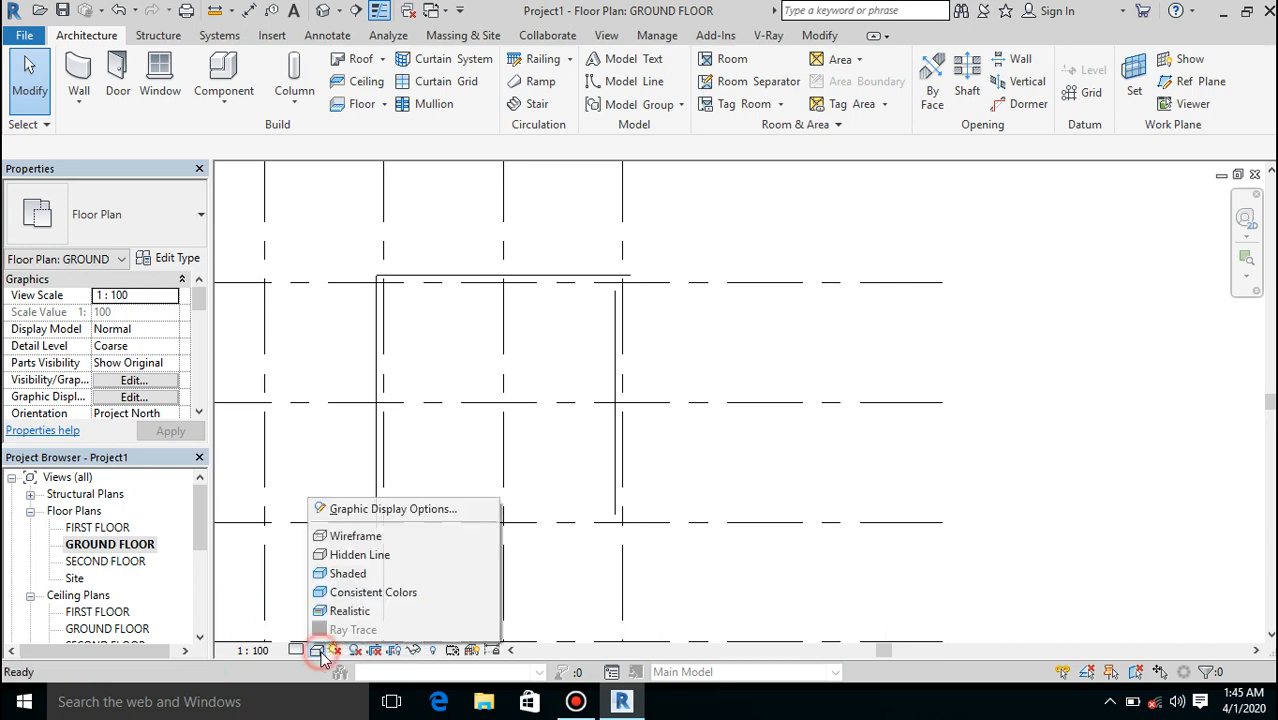
{"action": "left_click", "coordinate": [395, 510]}
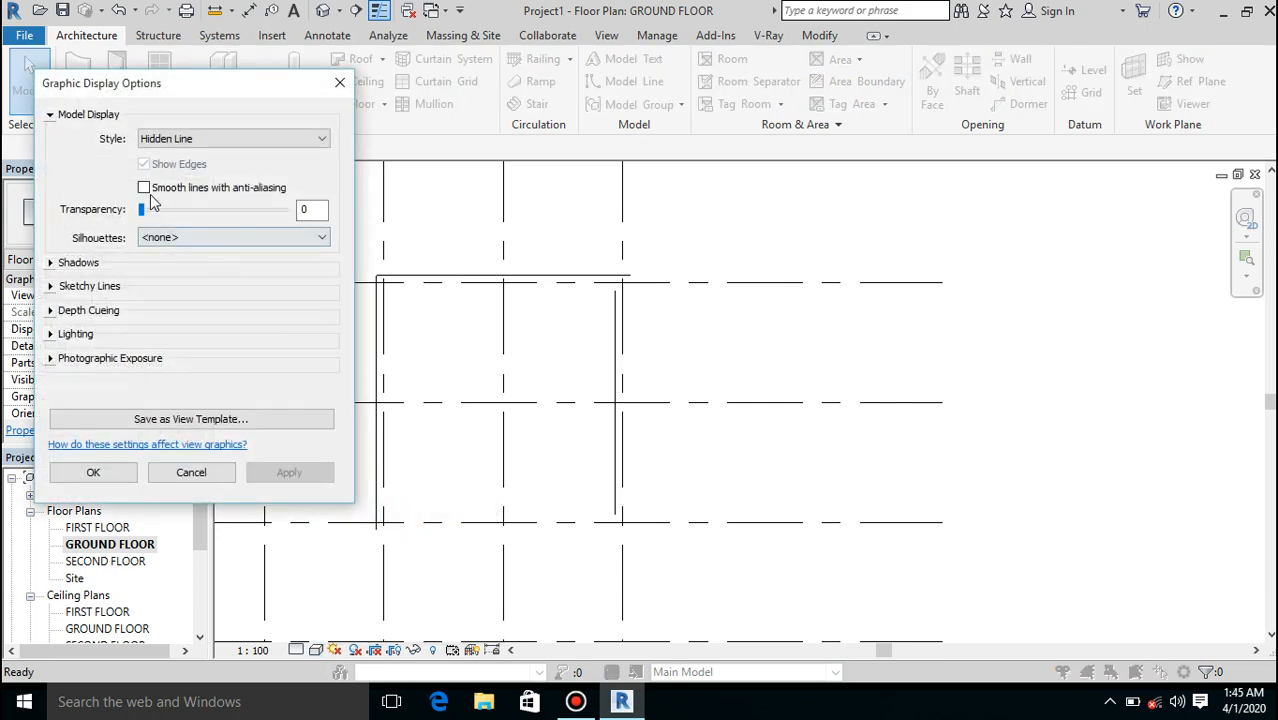
{"action": "left_click", "coordinate": [144, 188]}
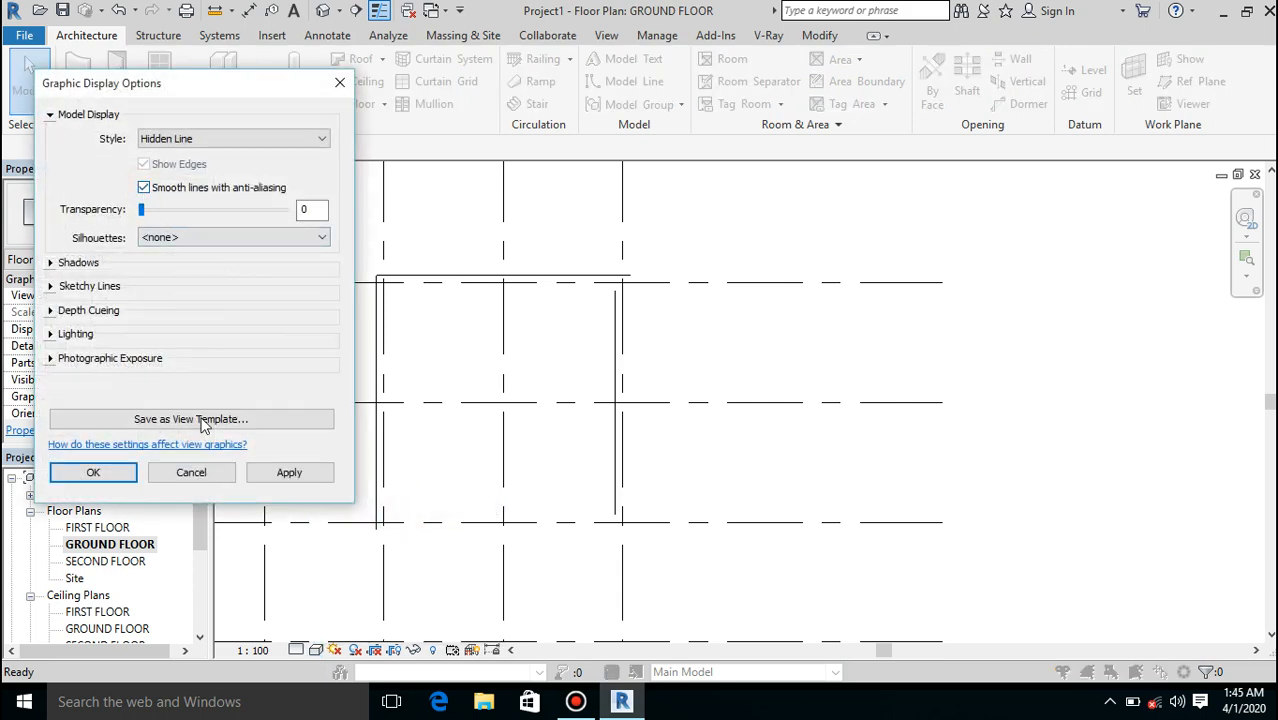
{"action": "left_click", "coordinate": [116, 476]}
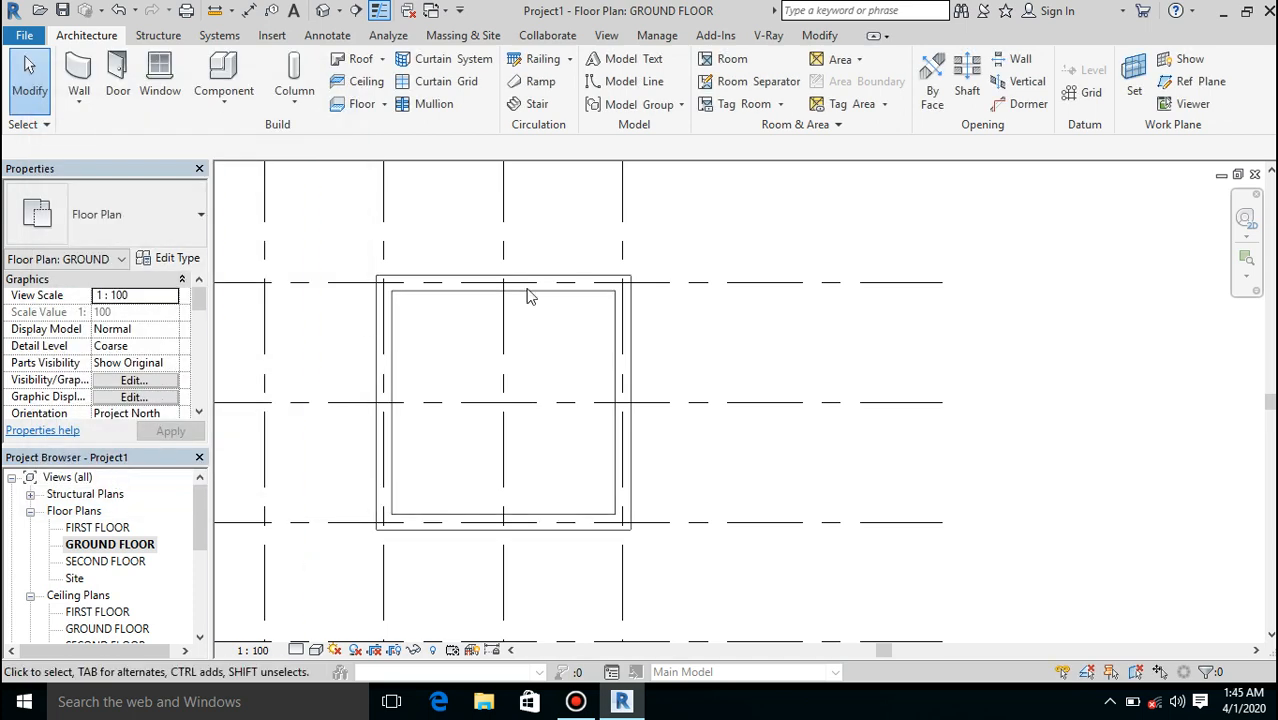
Step: Draw chained EX WALL segments along grids 1, 10 and 3 to enclose a 4000 x 4000 mm room between grids 8 and 10
{"action": "scroll", "coordinate": [648, 345], "scroll_direction": "down", "scroll_amount": 3}
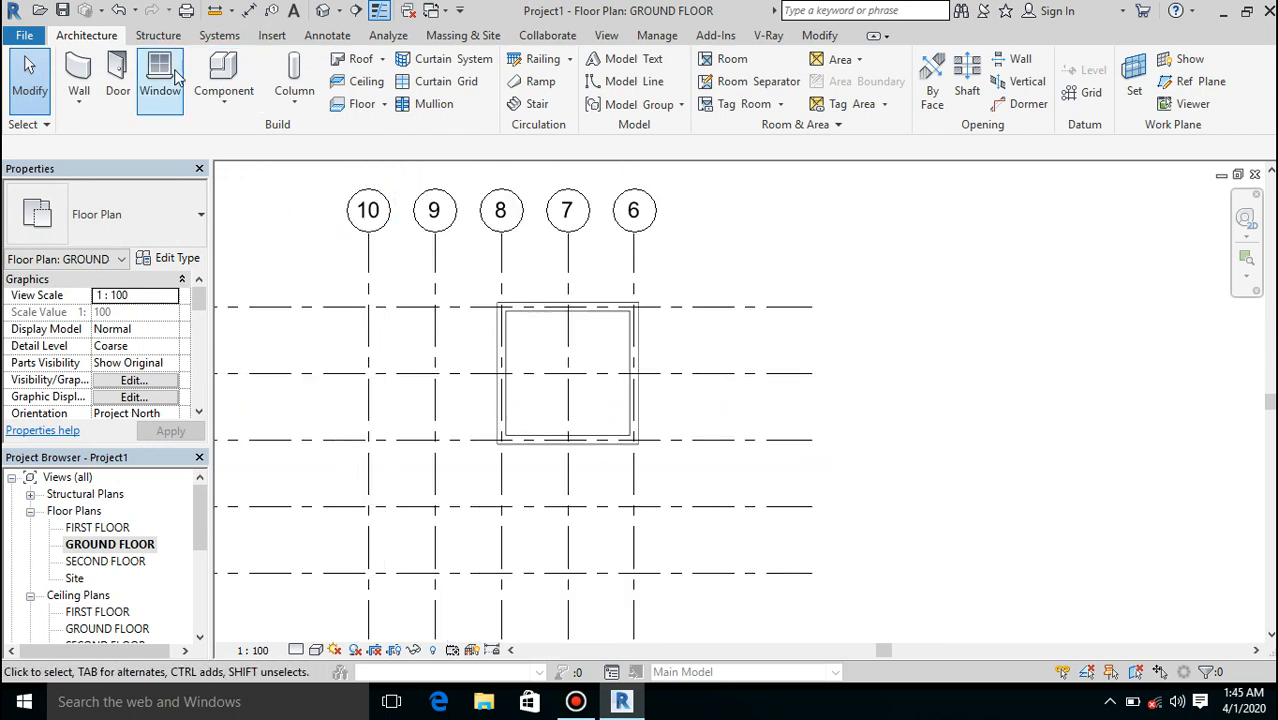
{"action": "left_click", "coordinate": [77, 78]}
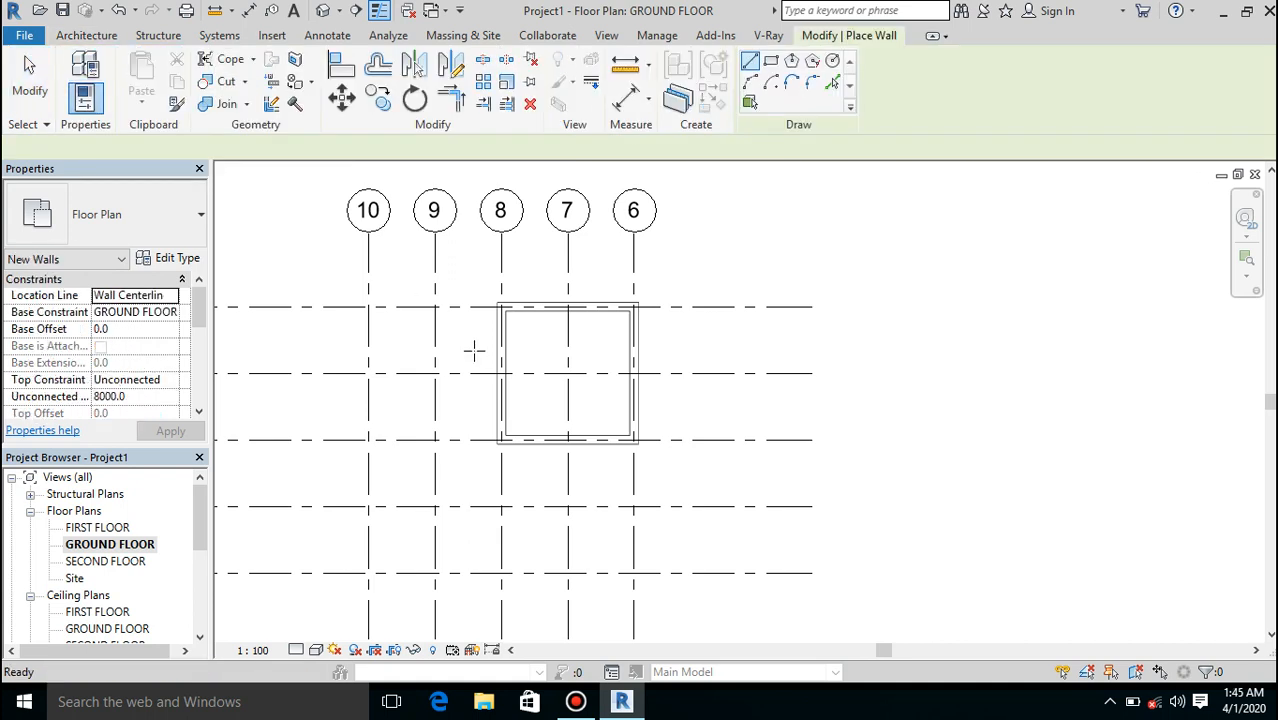
{"action": "left_click", "coordinate": [501, 307]}
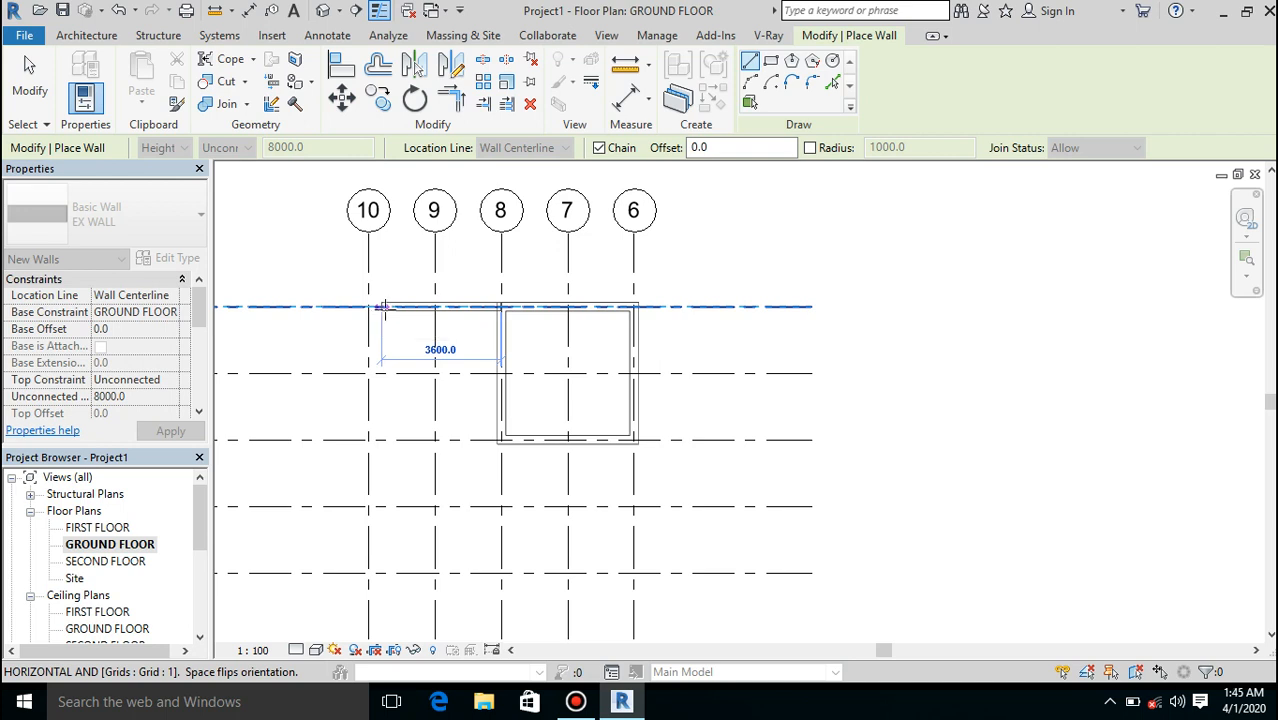
{"action": "left_click", "coordinate": [369, 307]}
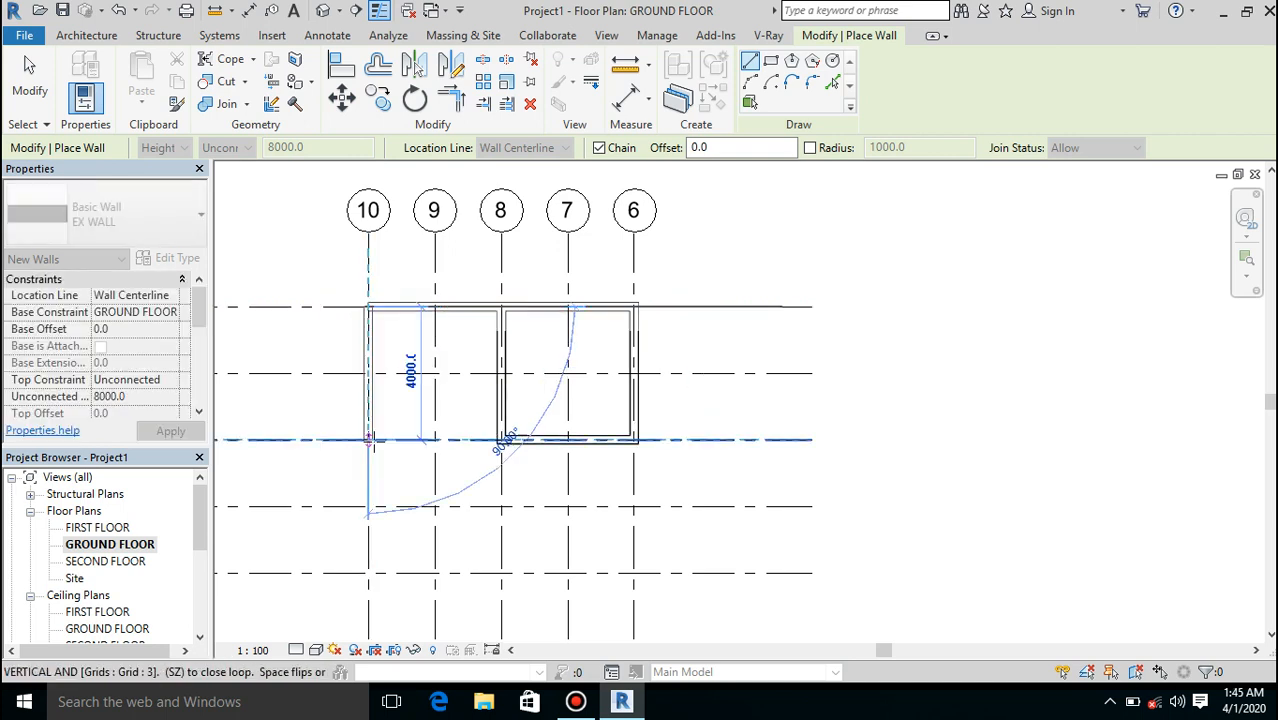
{"action": "left_click", "coordinate": [369, 440]}
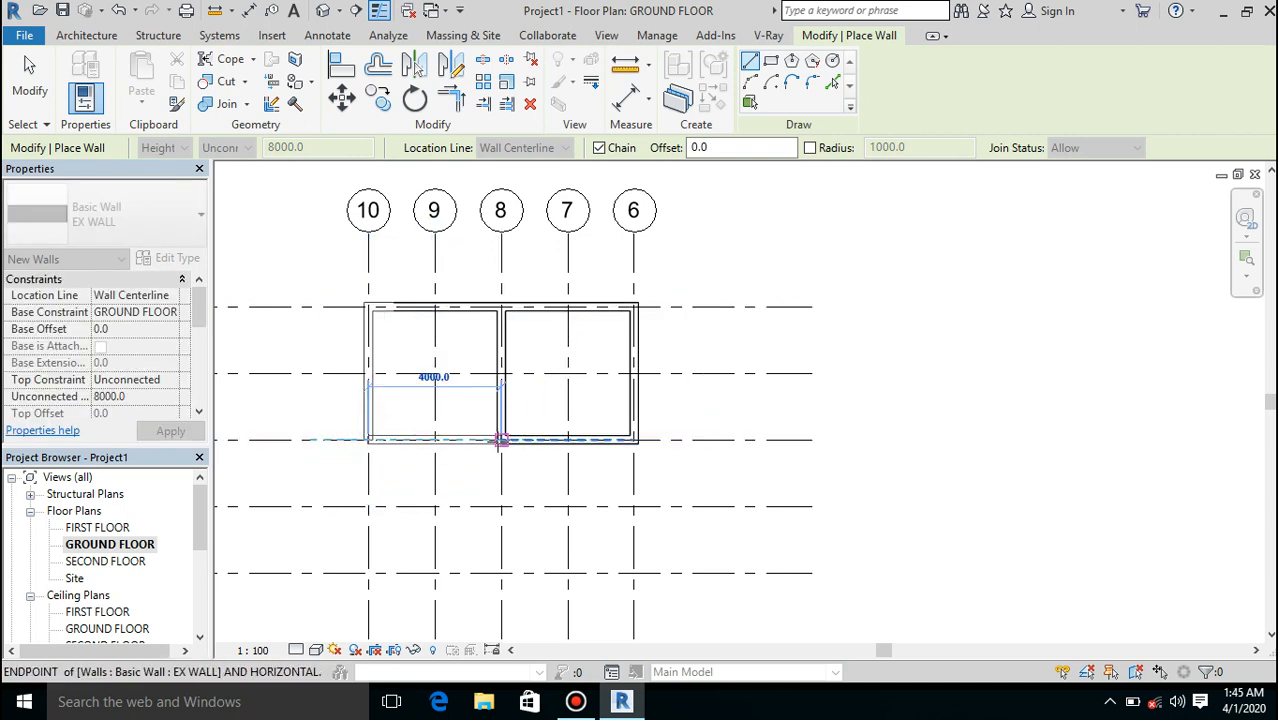
{"action": "left_click", "coordinate": [501, 440]}
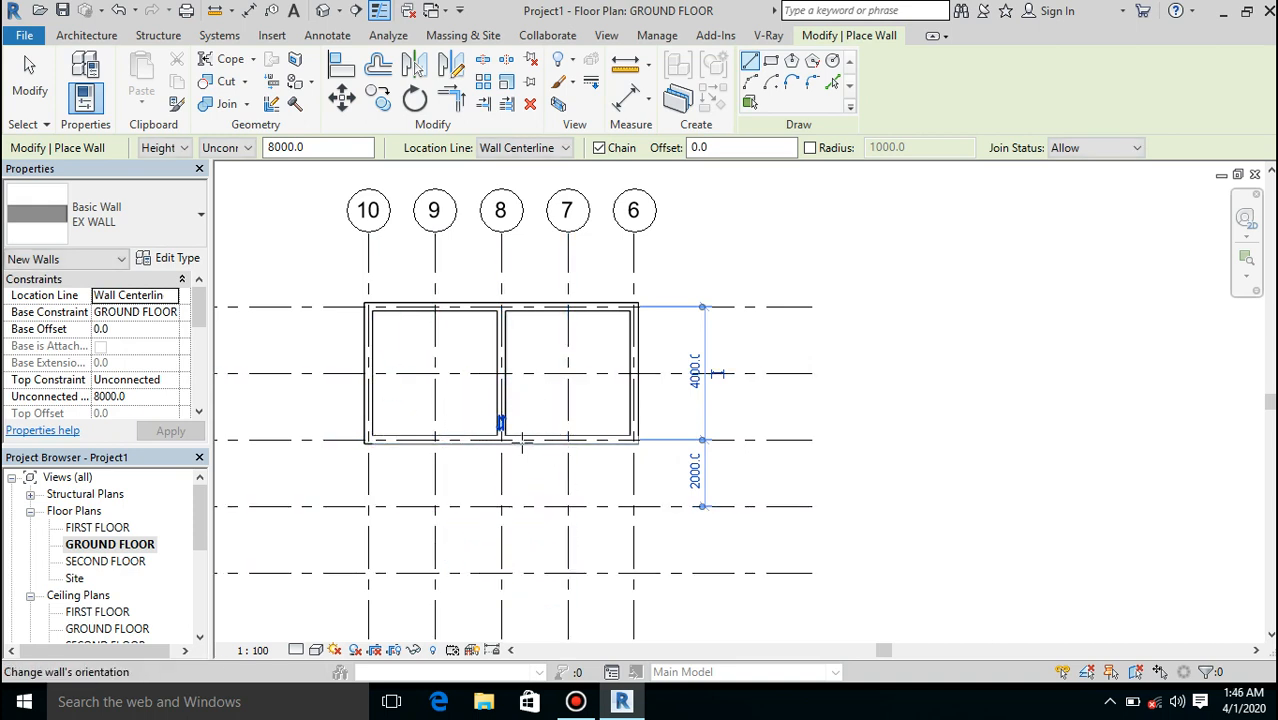
Step: Draw 4000 mm EX WALL segments from the grid 6/3 corner down grid 6, along grid 5 to grid 8, and up to grid 3
{"action": "left_click", "coordinate": [634, 438]}
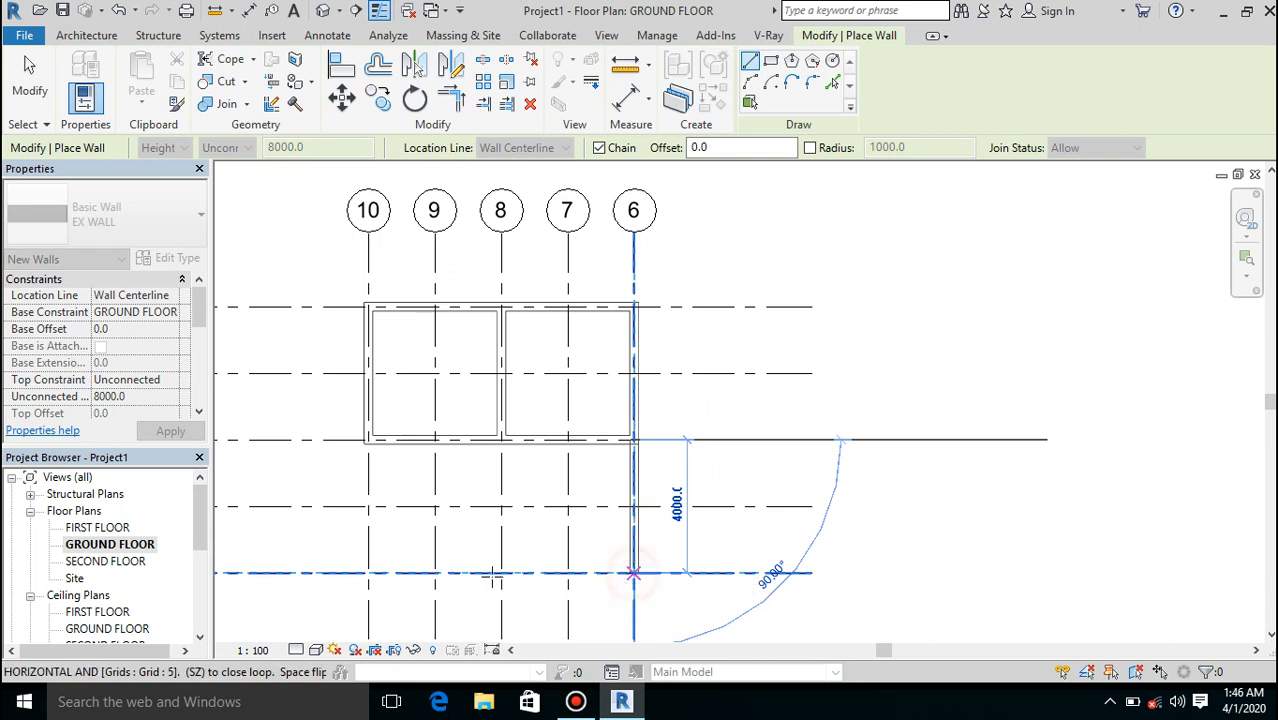
{"action": "left_click", "coordinate": [633, 573]}
{"action": "left_click", "coordinate": [501, 573]}
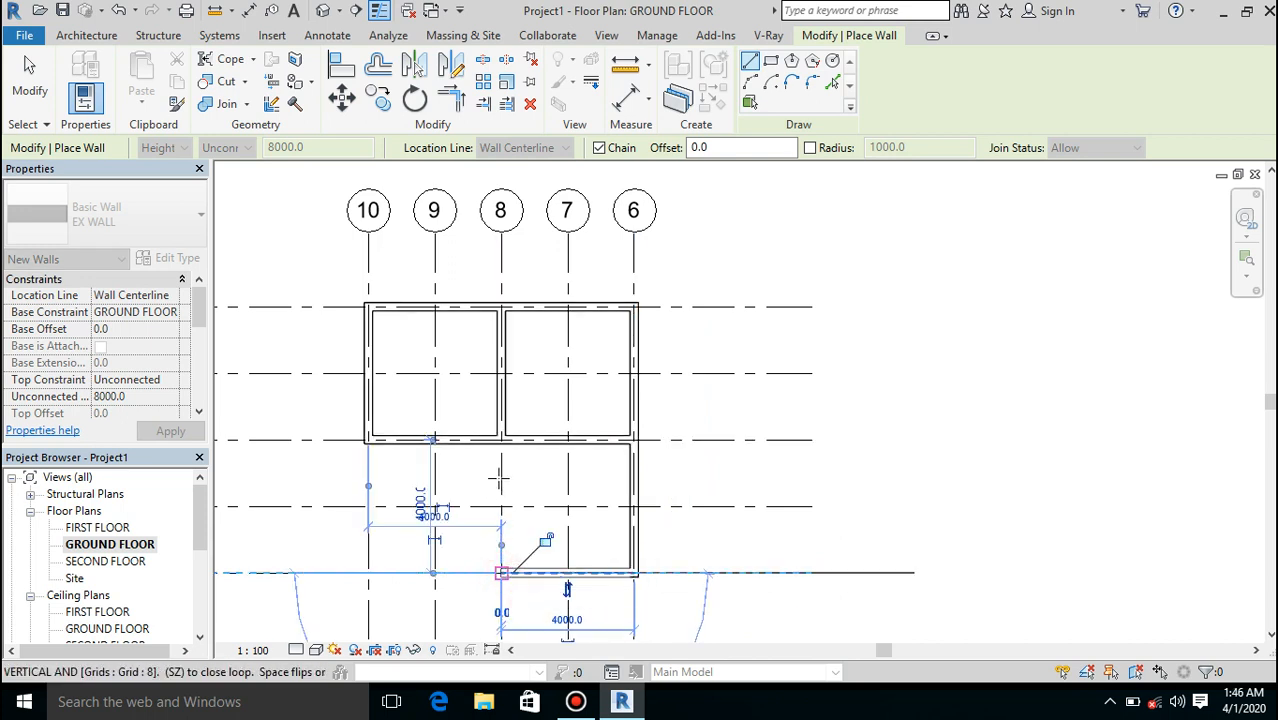
{"action": "left_click", "coordinate": [497, 440]}
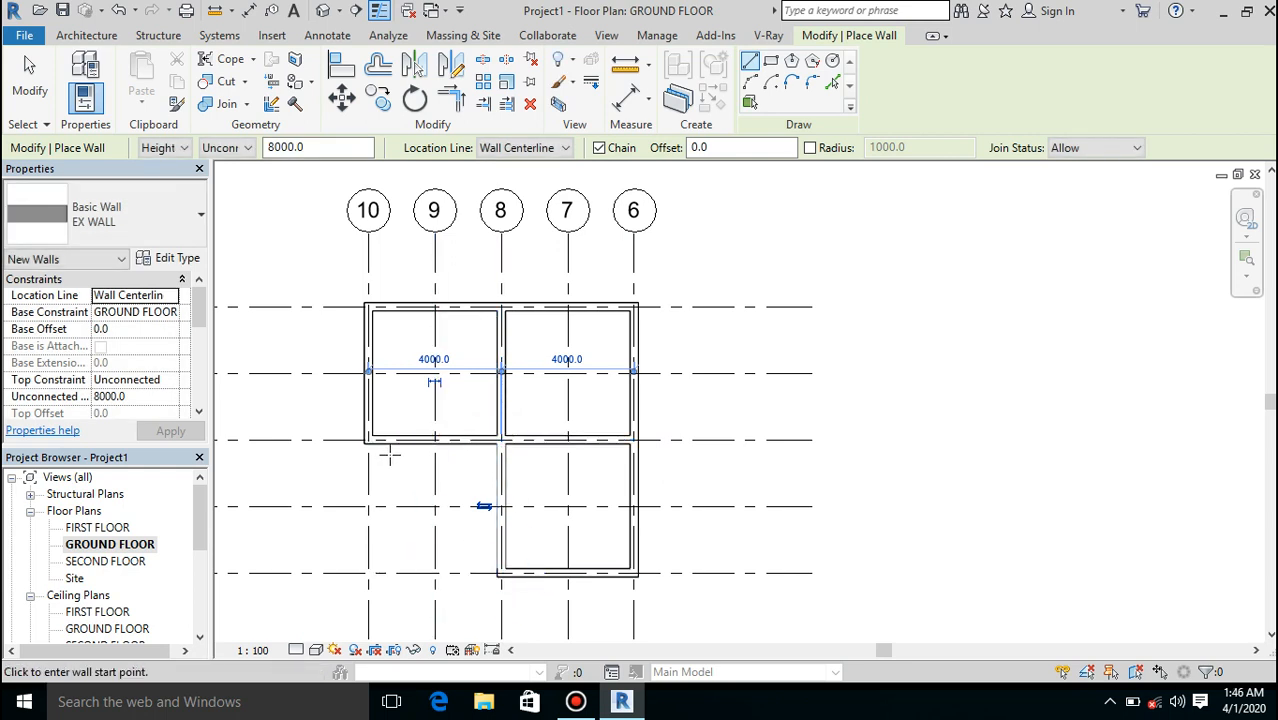
Step: Enclose the fourth room with EX WALL segments along grid 5 from grid 8 to grid 10 and up grid 10 to grid 3
{"action": "left_click", "coordinate": [501, 441]}
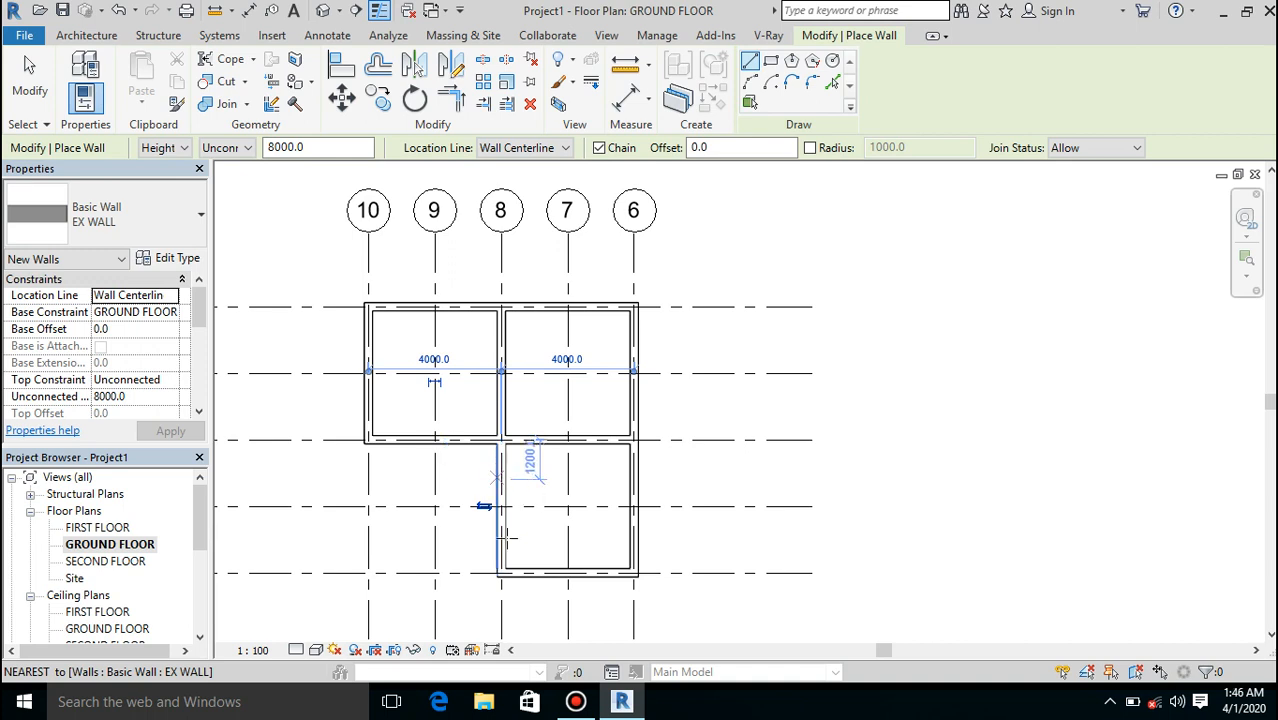
{"action": "left_click", "coordinate": [501, 572]}
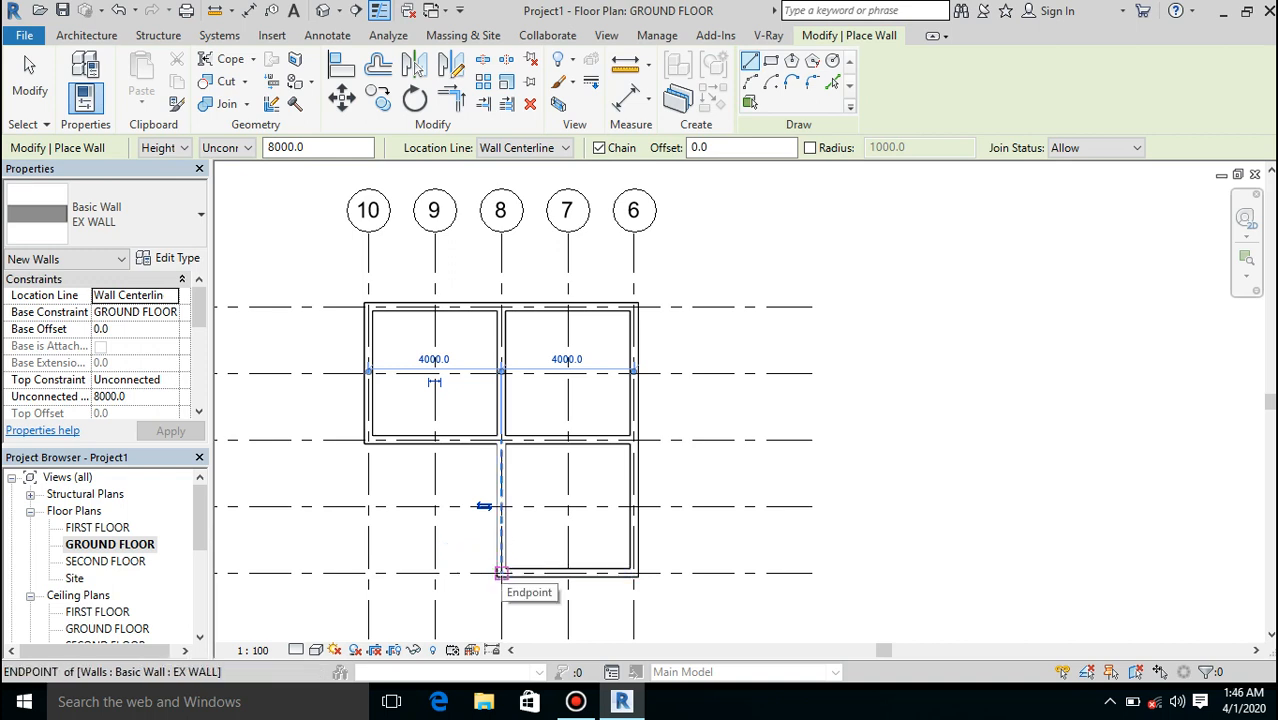
{"action": "left_click", "coordinate": [501, 572]}
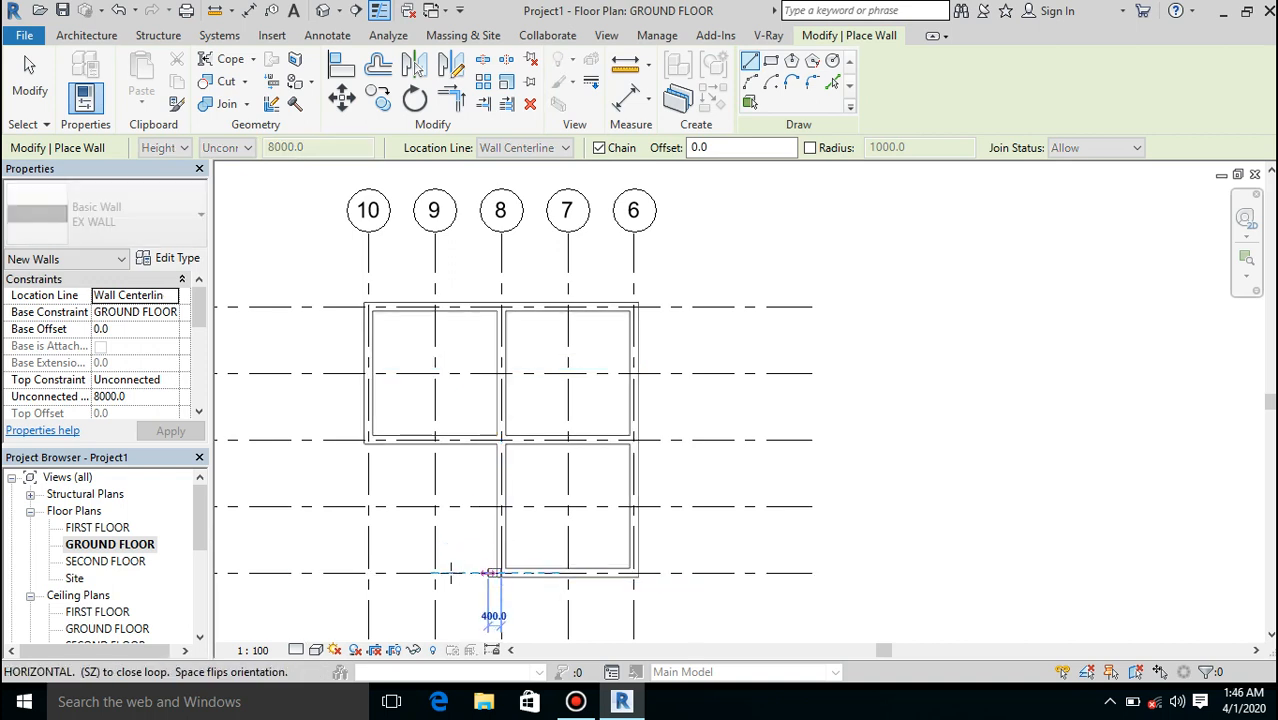
{"action": "left_click", "coordinate": [367, 572]}
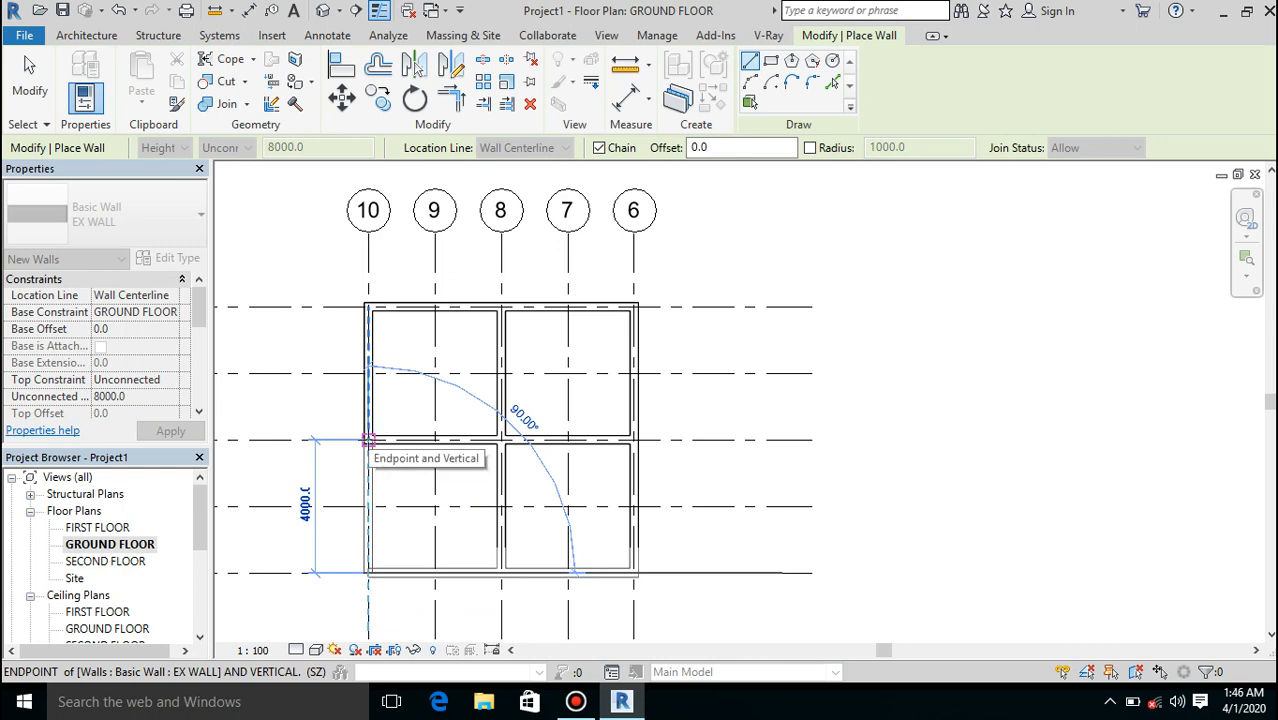
{"action": "left_click", "coordinate": [367, 440]}
{"action": "key", "text": "Escape"}
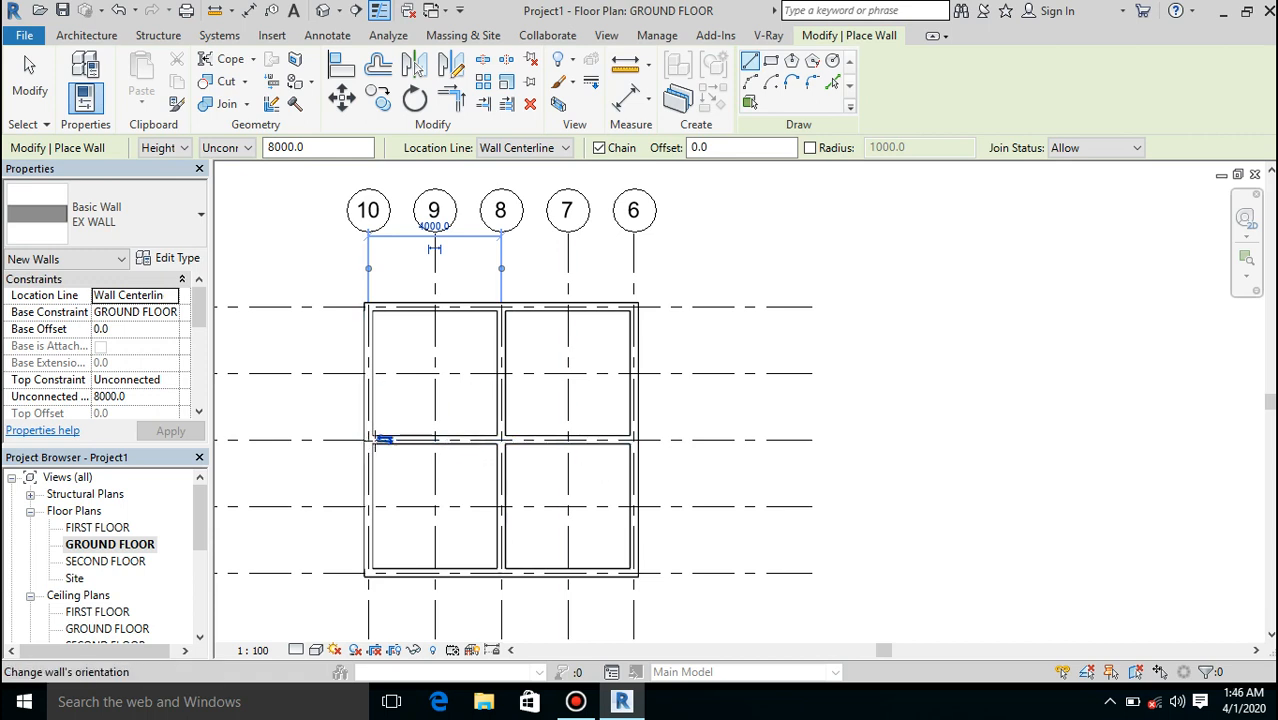
Step: Draw a trial EX WALL along grid 3 outward from grid 10, first 1500 mm and extended by about 1200 mm
{"action": "scroll", "coordinate": [381, 439], "scroll_direction": "up", "scroll_amount": 3}
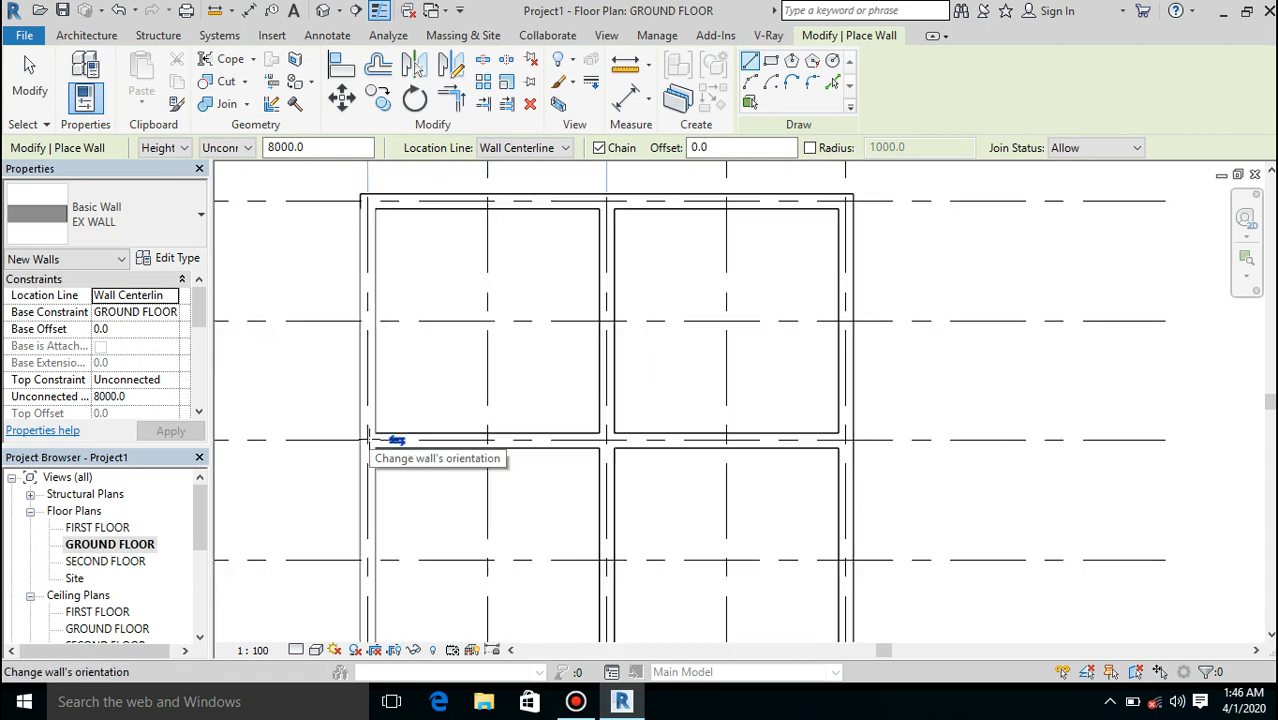
{"action": "left_click", "coordinate": [367, 439]}
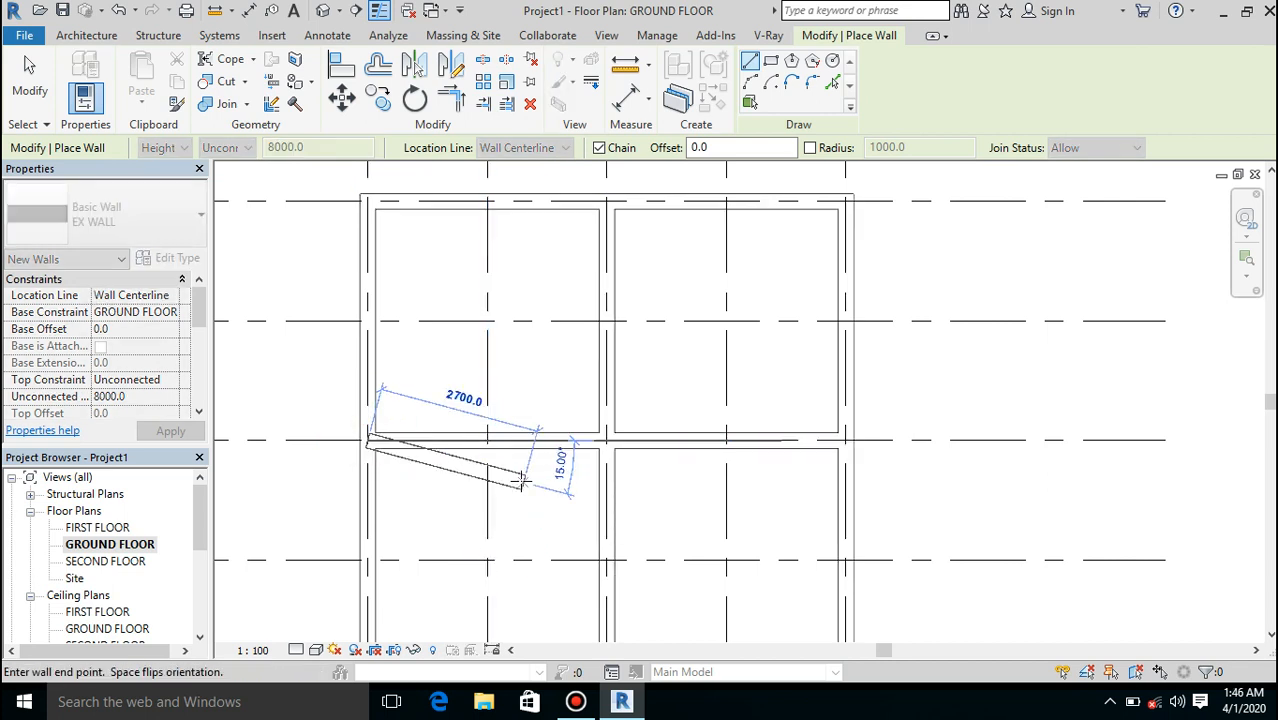
{"action": "scroll", "coordinate": [520, 483], "scroll_direction": "down", "scroll_amount": 1}
{"action": "scroll", "coordinate": [520, 483], "scroll_direction": "down", "scroll_amount": 1}
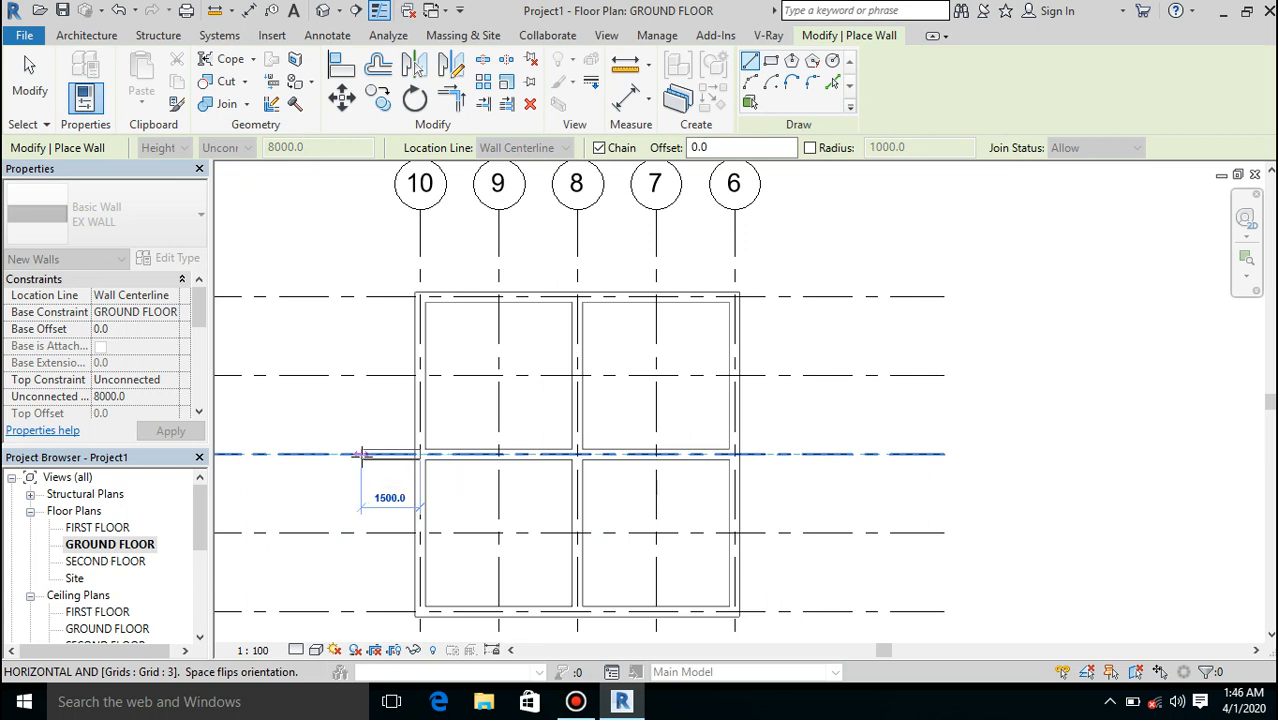
{"action": "left_click", "coordinate": [362, 455]}
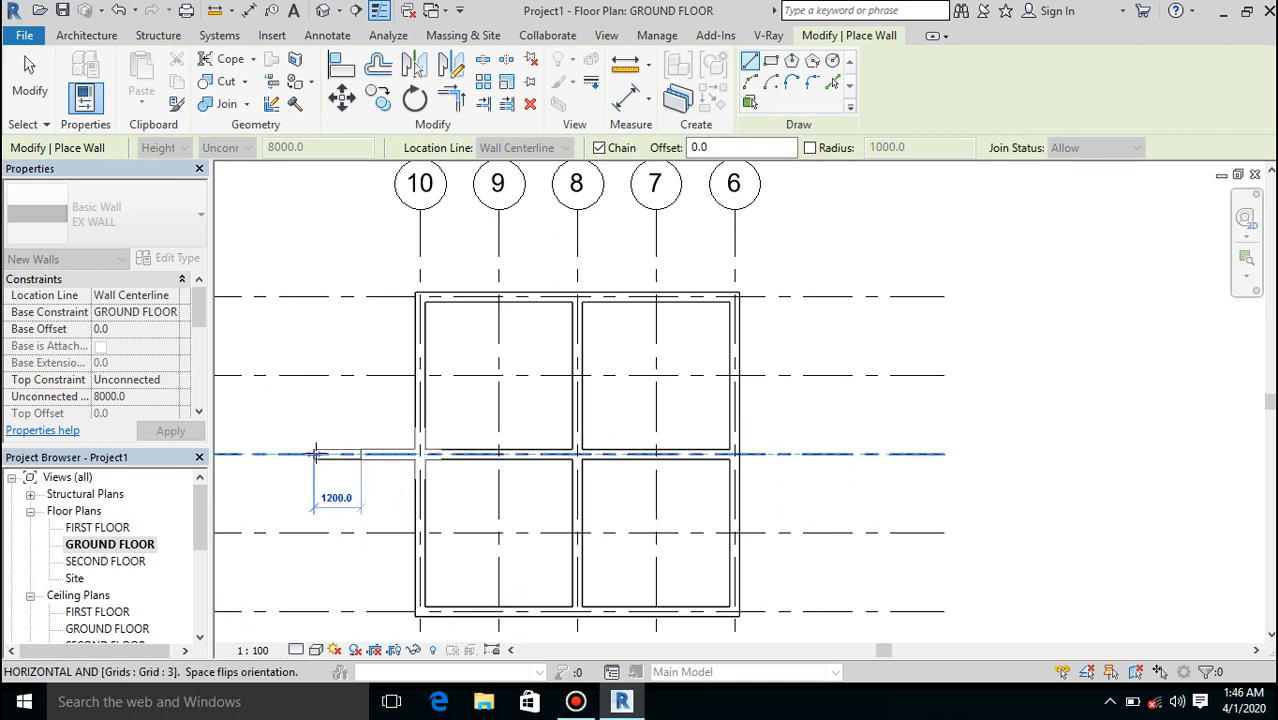
{"action": "left_click", "coordinate": [316, 455]}
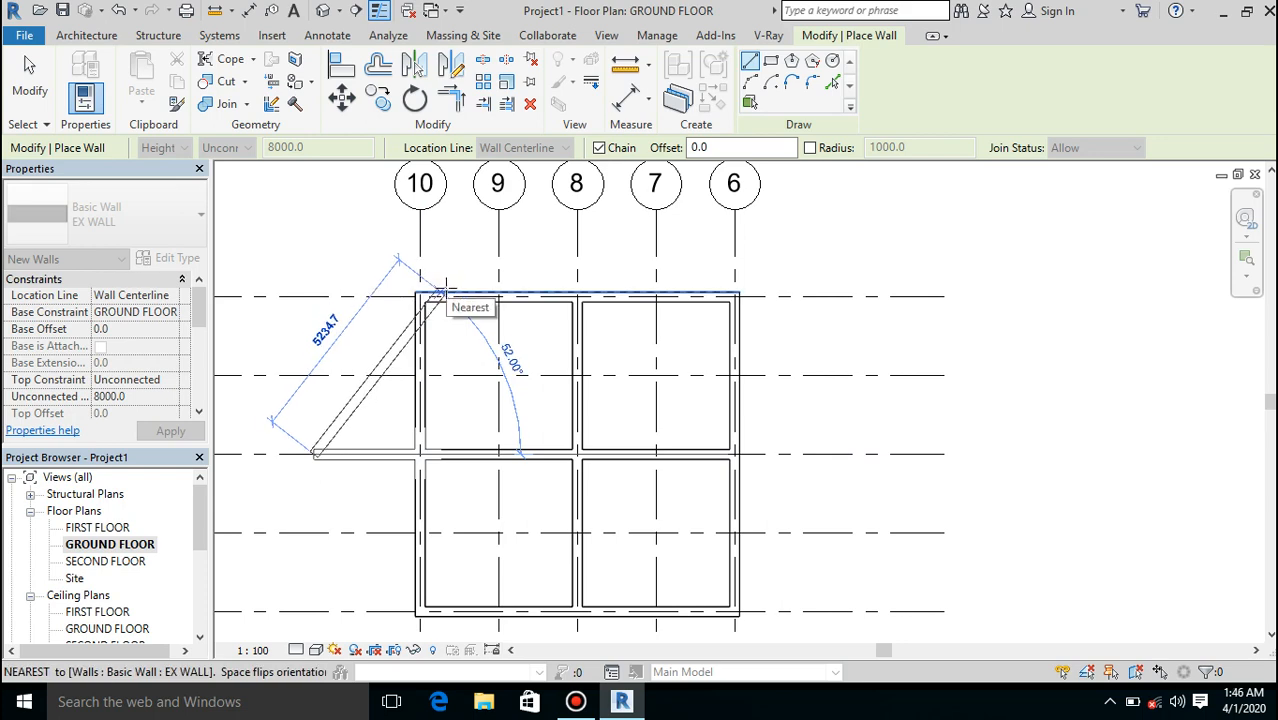
{"action": "key", "text": "Escape"}
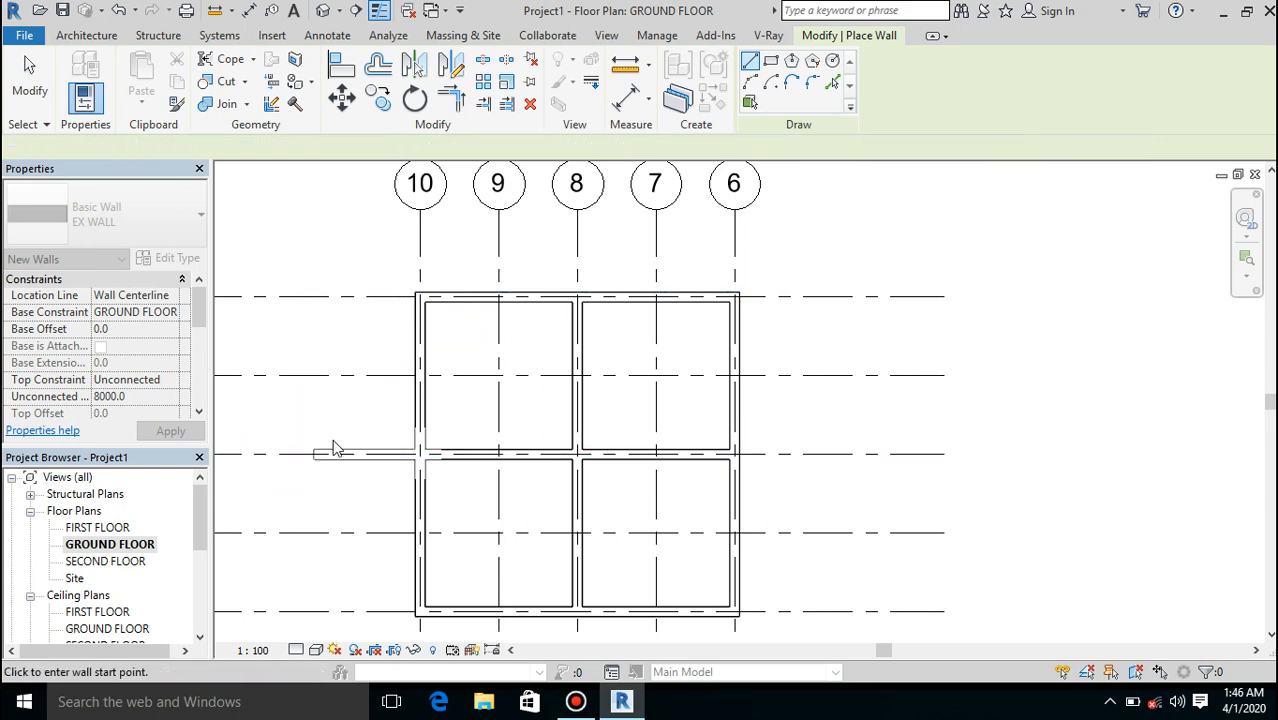
{"action": "key", "text": "Escape"}
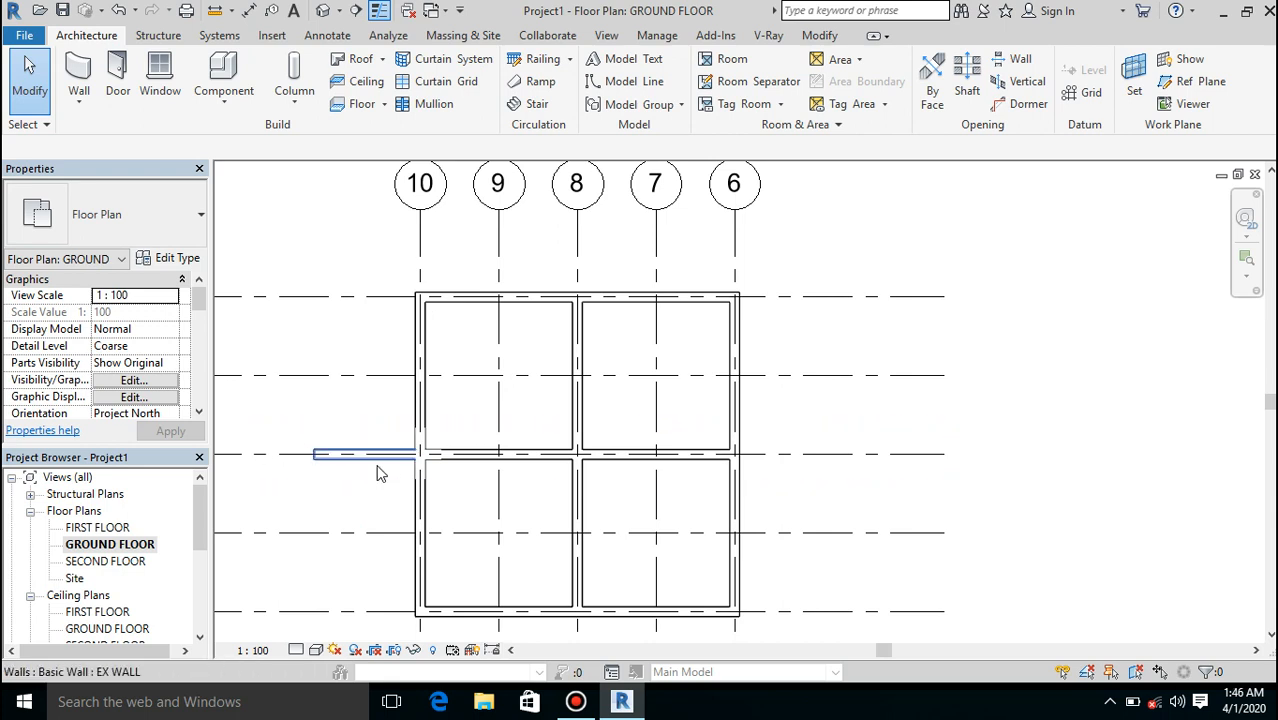
Step: Set the vertical grid array's count to 10, and reduce it to 8
{"action": "left_click", "coordinate": [423, 249]}
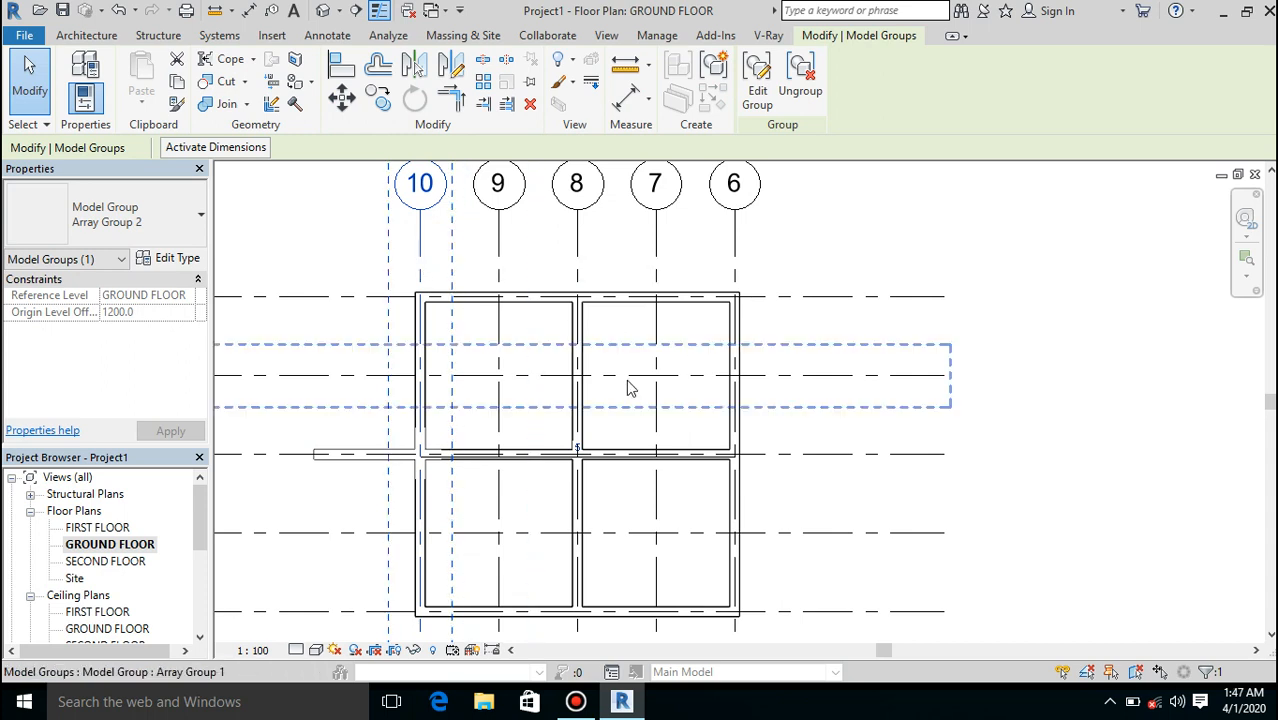
{"action": "scroll", "coordinate": [630, 390], "scroll_direction": "down", "scroll_amount": 2}
{"action": "left_click", "coordinate": [705, 281]}
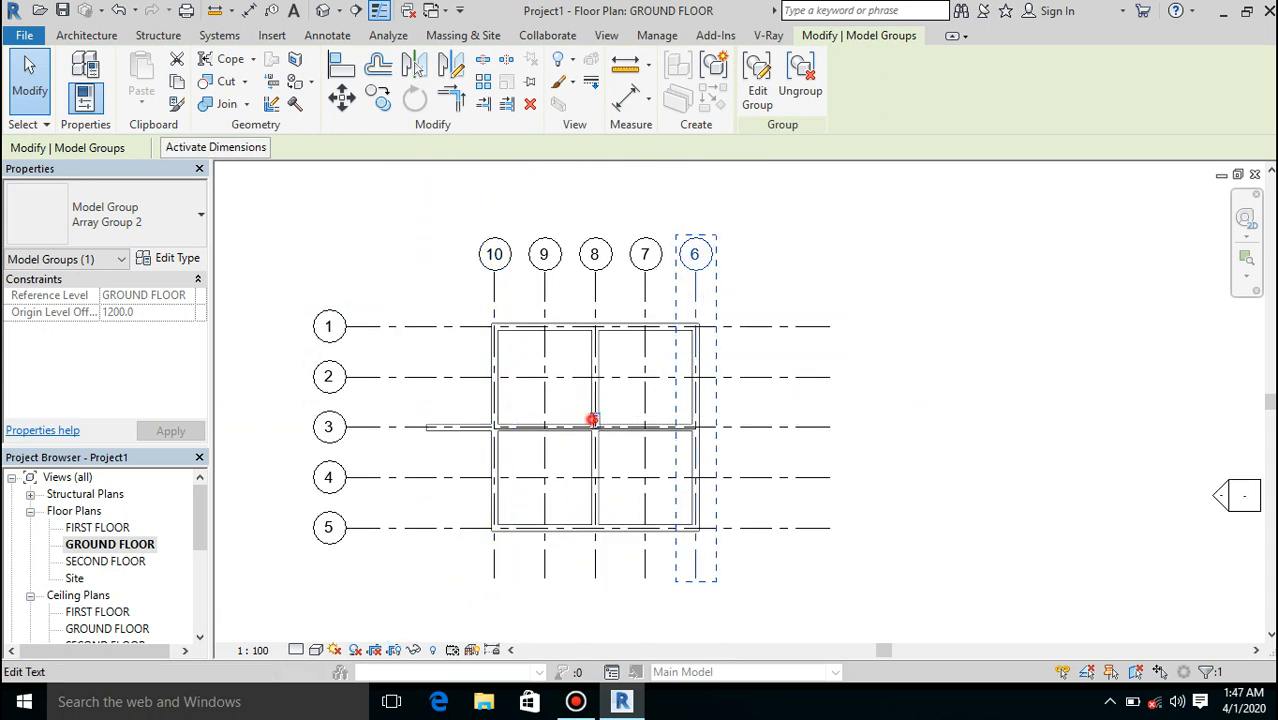
{"action": "left_click", "coordinate": [594, 420]}
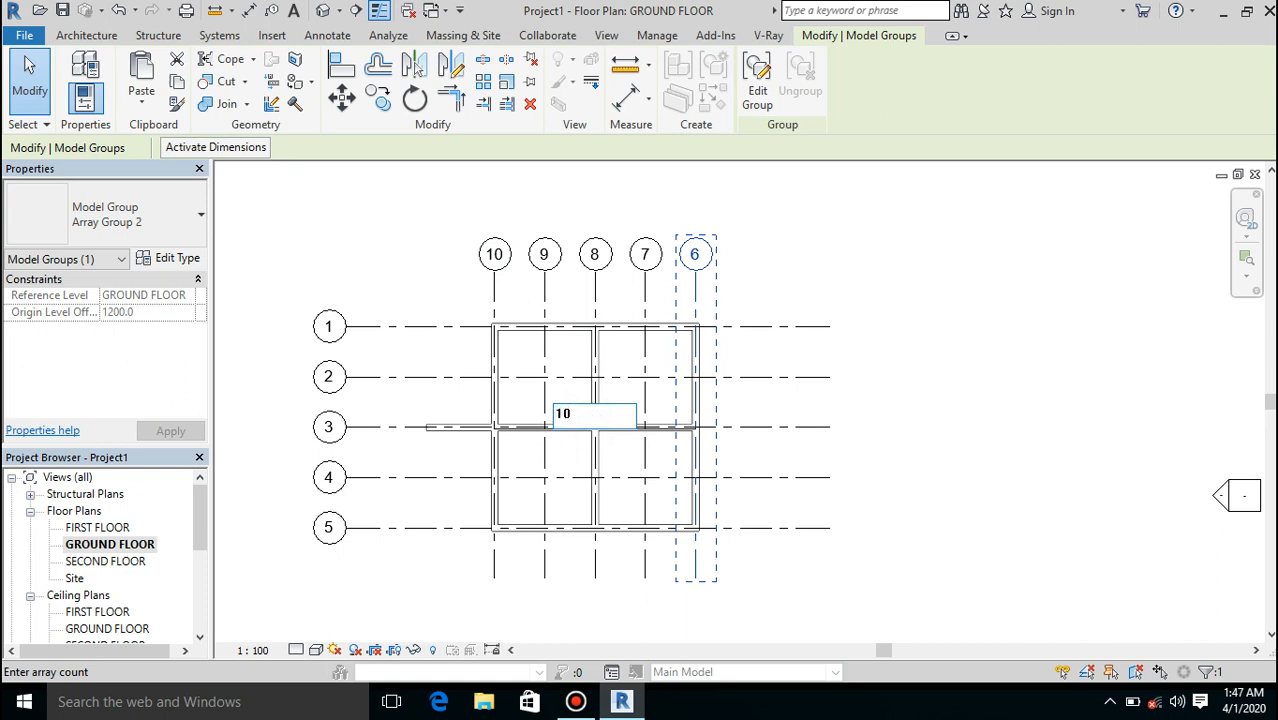
{"action": "key", "text": "Return"}
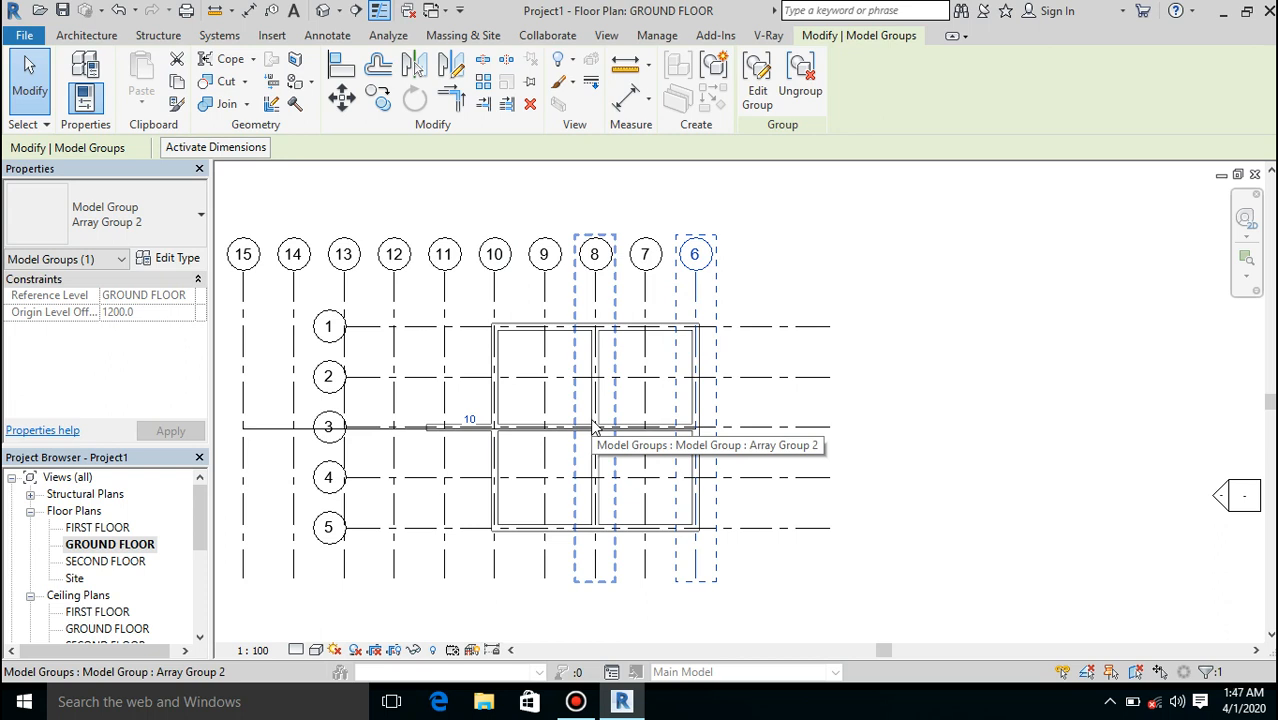
{"action": "left_click", "coordinate": [470, 420]}
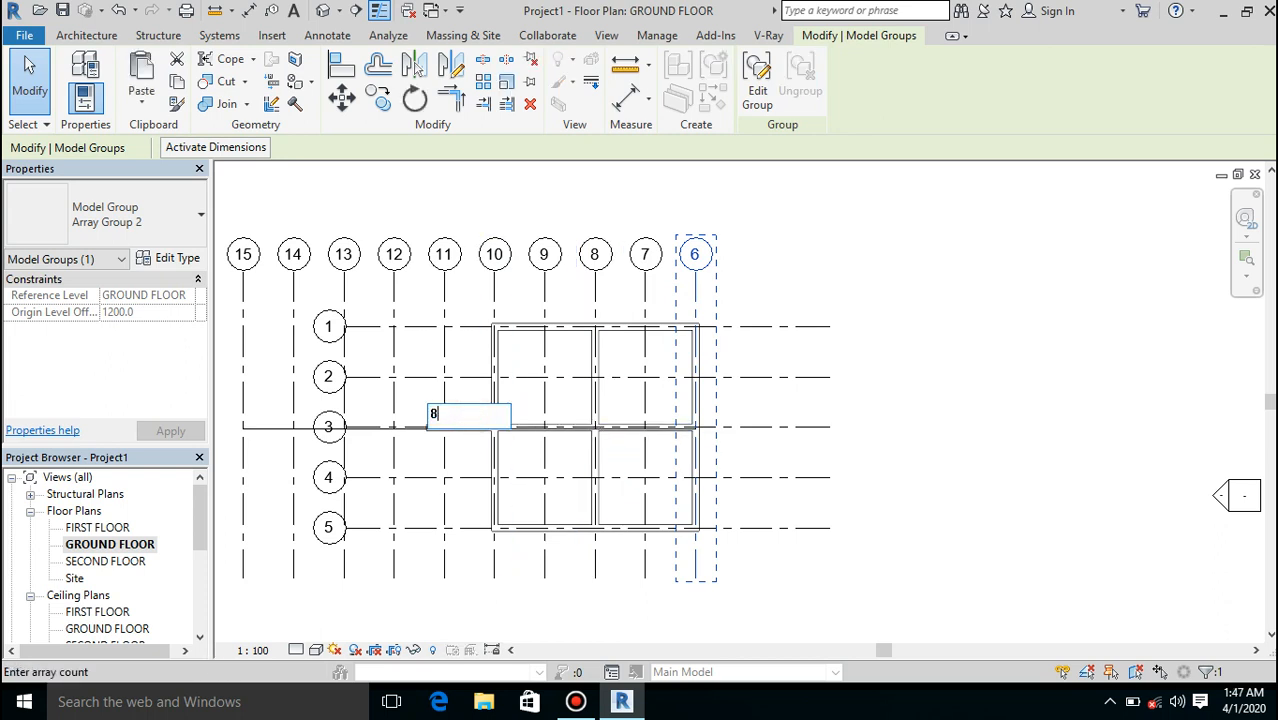
{"action": "key", "text": "Return"}
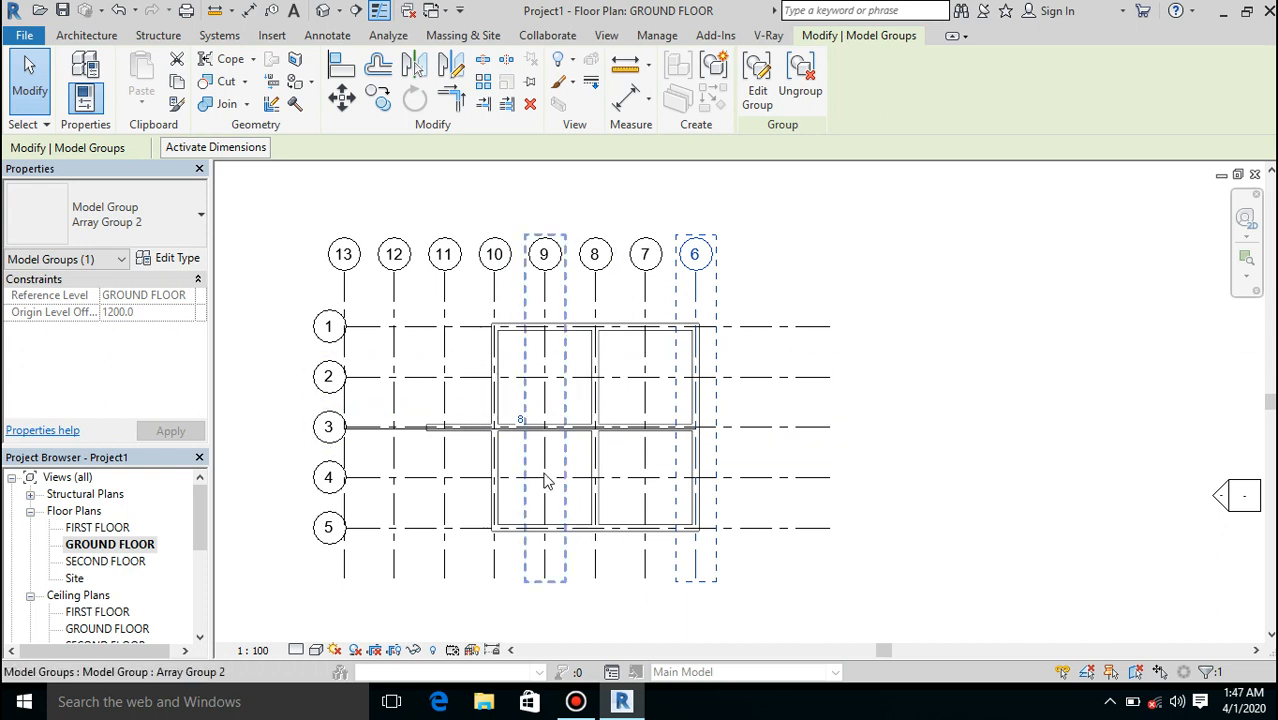
Step: Delete the trial EX WALL segment projecting beyond grid 10 along grid 3
{"action": "scroll", "coordinate": [550, 480], "scroll_direction": "up", "scroll_amount": 2}
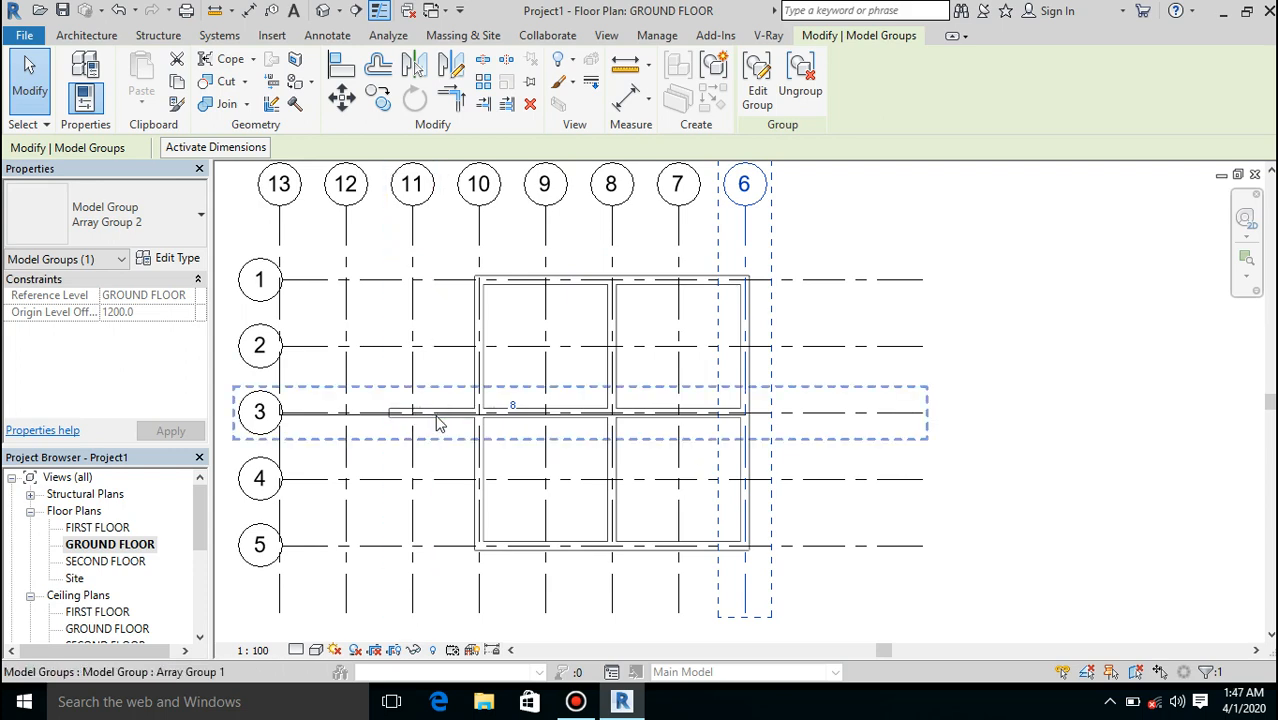
{"action": "scroll", "coordinate": [445, 420], "scroll_direction": "up", "scroll_amount": 3}
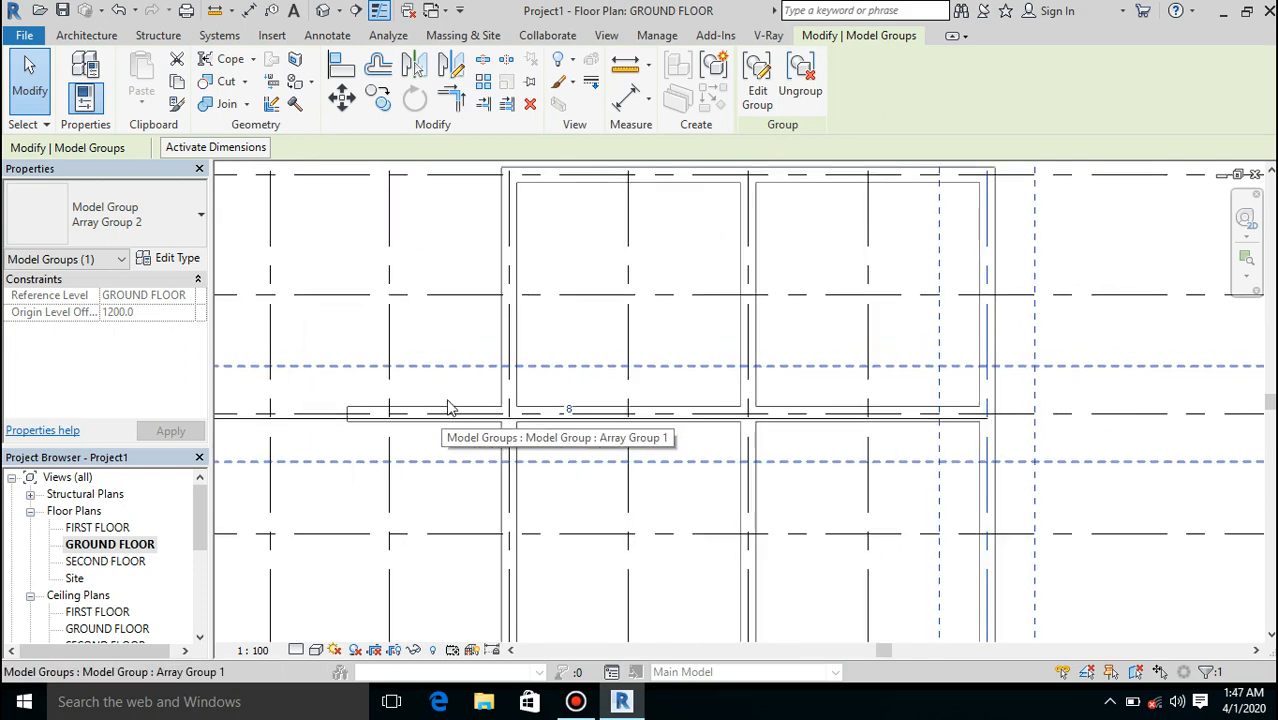
{"action": "left_click", "coordinate": [463, 410]}
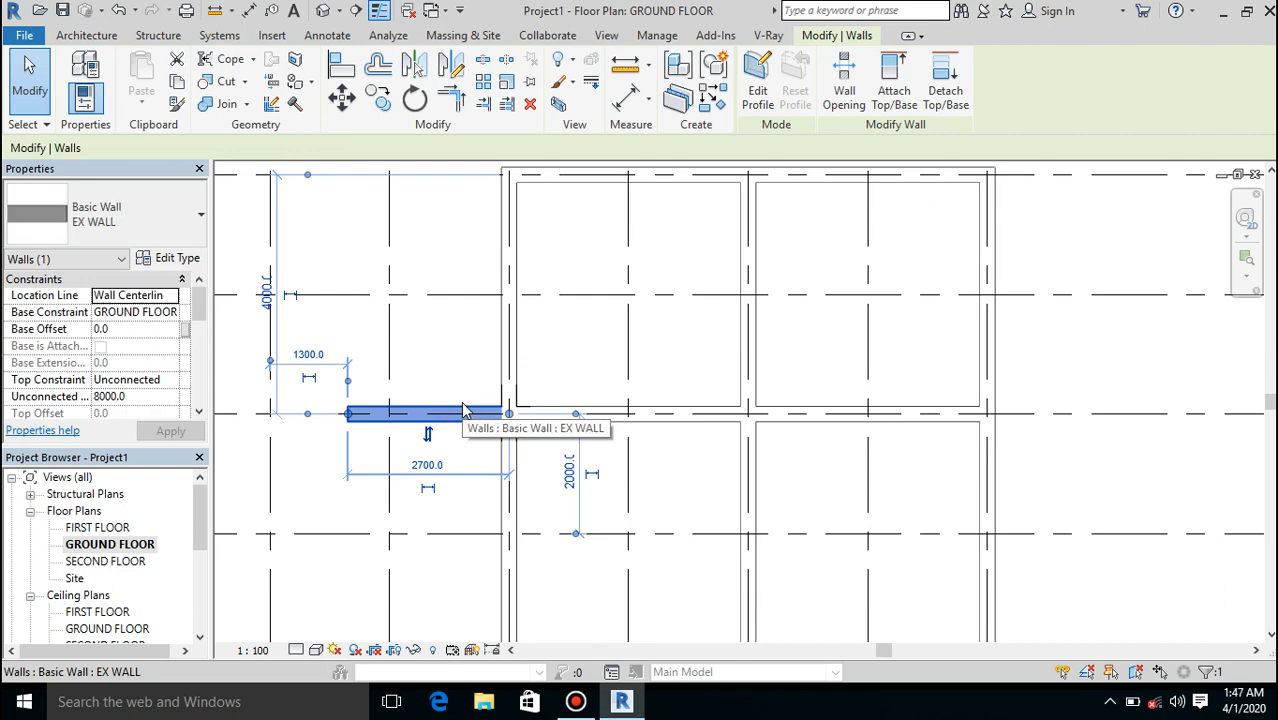
{"action": "key", "text": "Escape"}
{"action": "scroll", "coordinate": [722, 466], "scroll_direction": "down", "scroll_amount": 3}
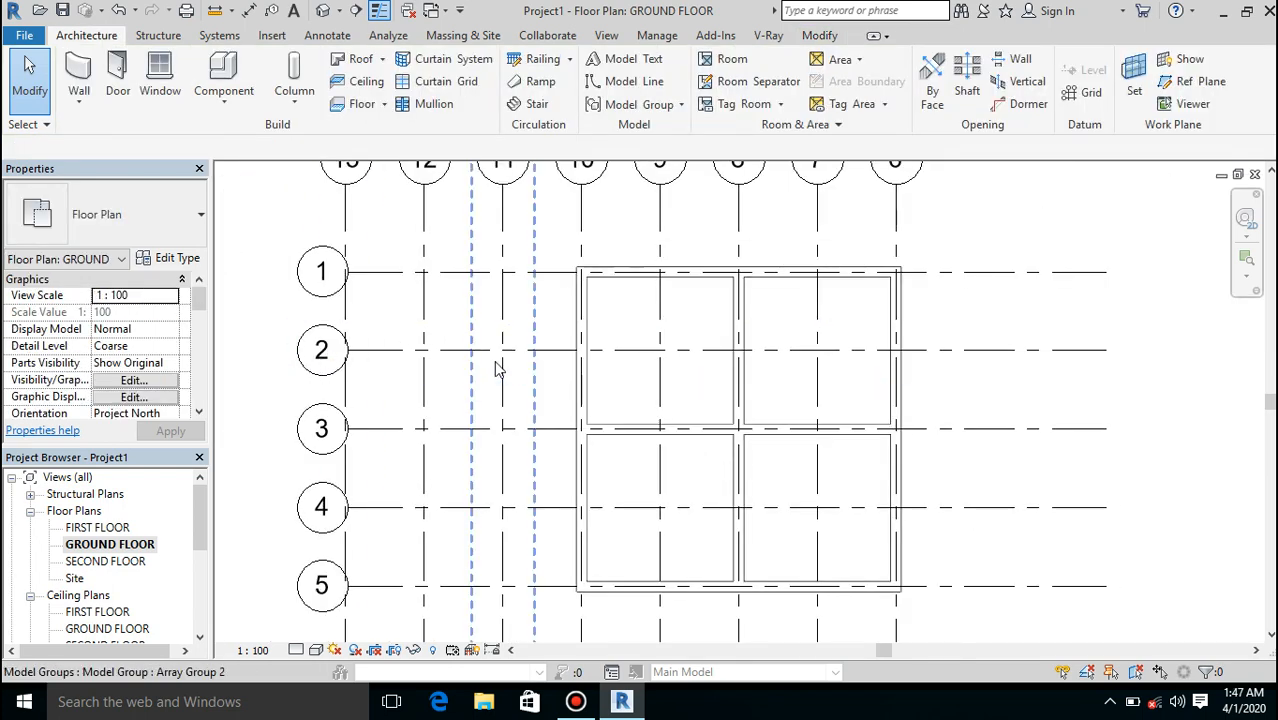
{"action": "scroll", "coordinate": [497, 368], "scroll_direction": "up", "scroll_amount": 1}
{"action": "scroll", "coordinate": [497, 368], "scroll_direction": "down", "scroll_amount": 2}
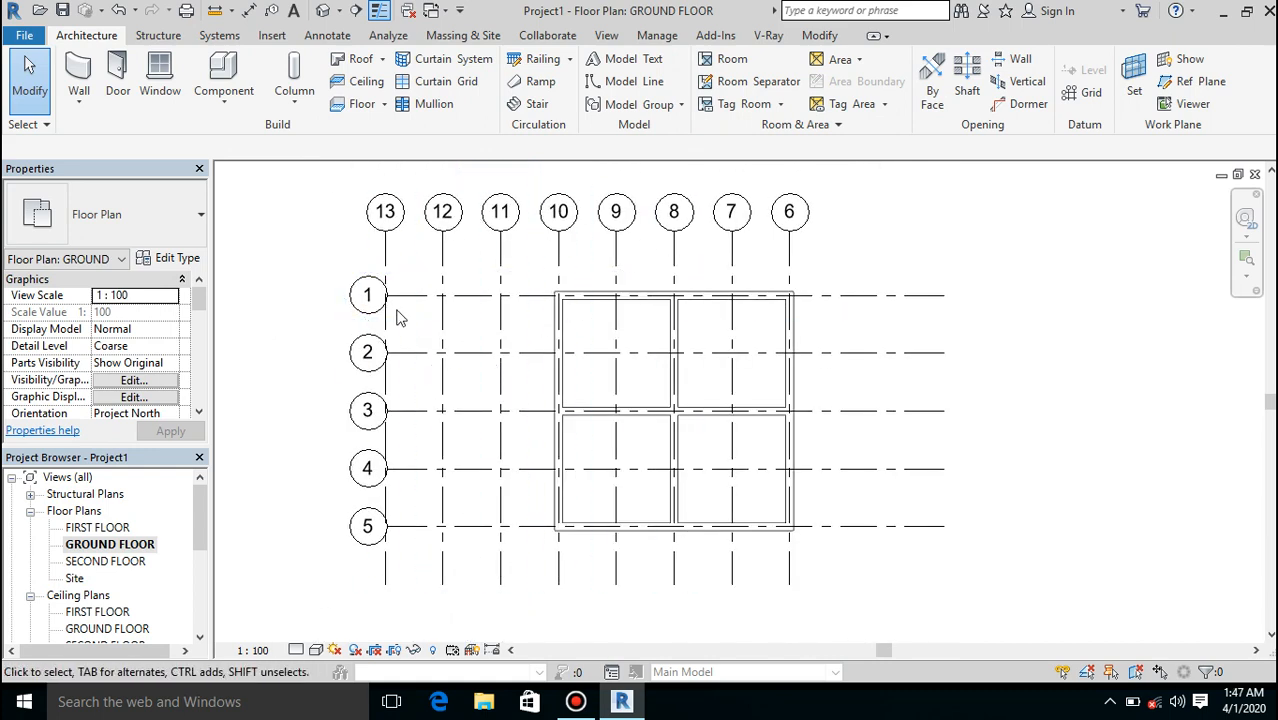
Step: Draw an EX WALL along grid 3 from grid 10 to grid 12, with its location line on the wall centerline
{"action": "scroll", "coordinate": [456, 362], "scroll_direction": "up", "scroll_amount": 3}
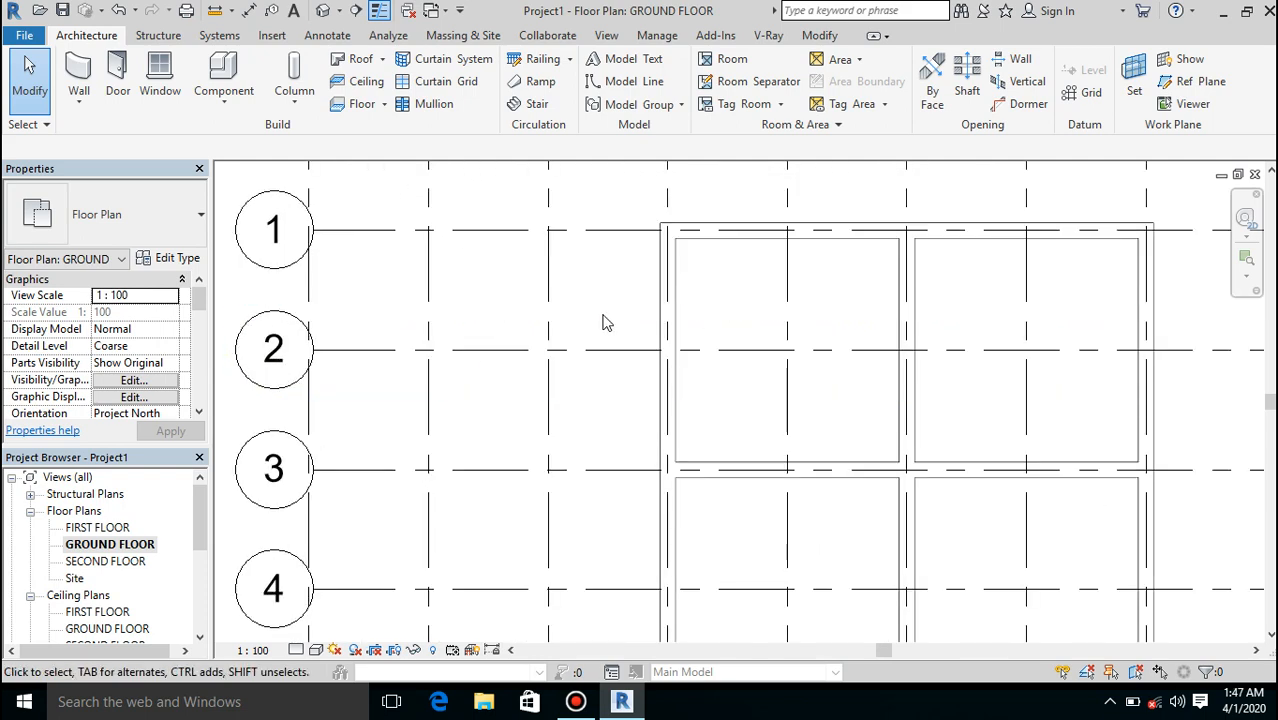
{"action": "left_click", "coordinate": [79, 76]}
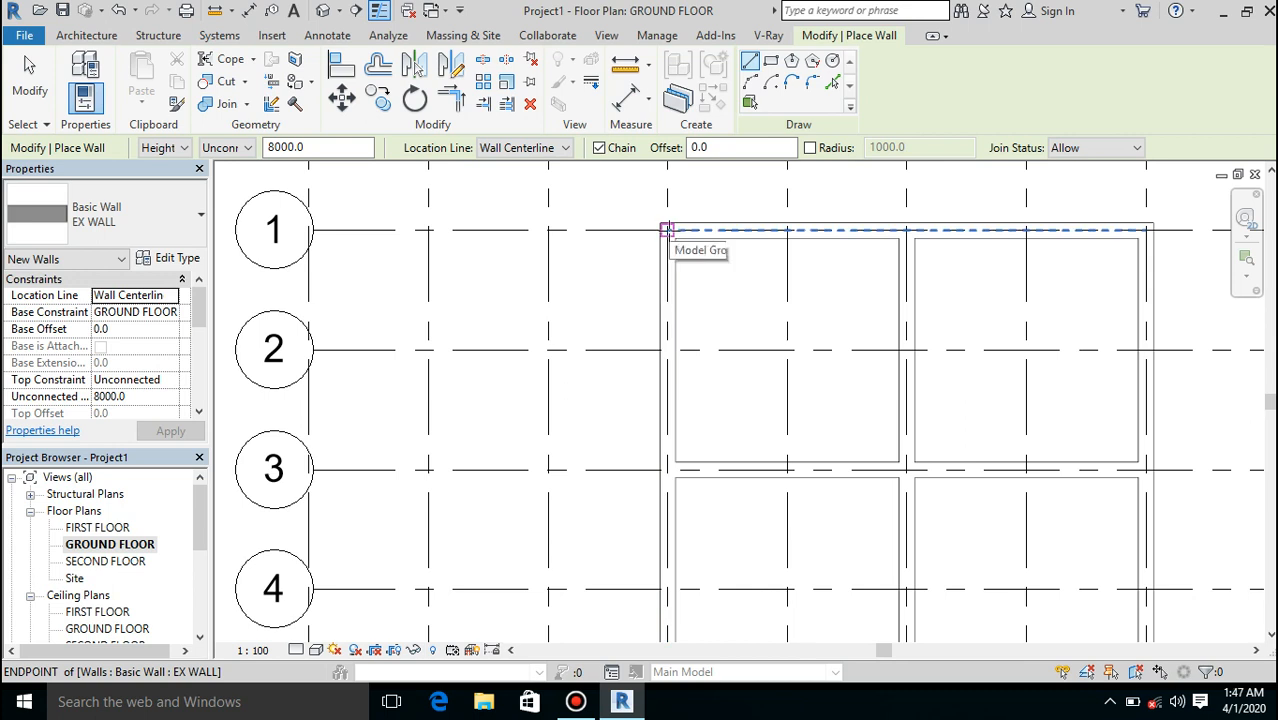
{"action": "left_click", "coordinate": [667, 468]}
{"action": "left_click", "coordinate": [428, 468]}
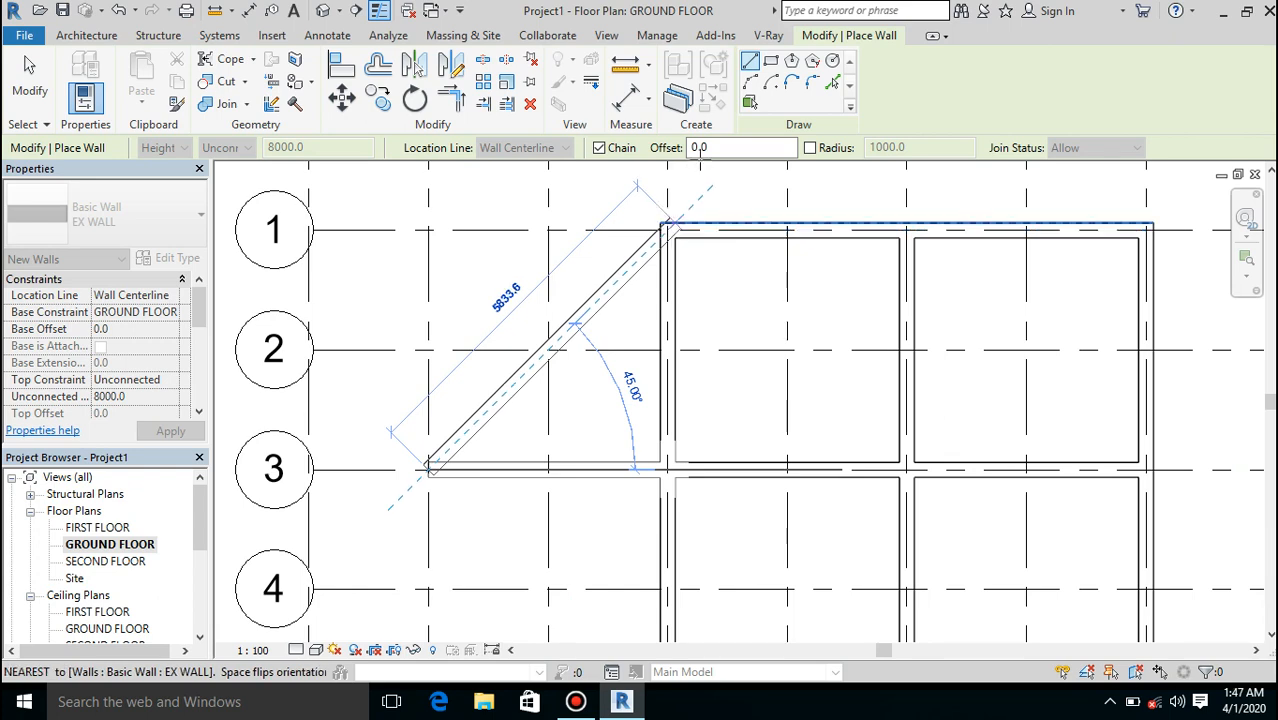
Step: Draw a 90° curved EX WALL of 4000 mm radius from the grid 3/12 wall end to the grid 1/10 corner
{"action": "left_click", "coordinate": [751, 83]}
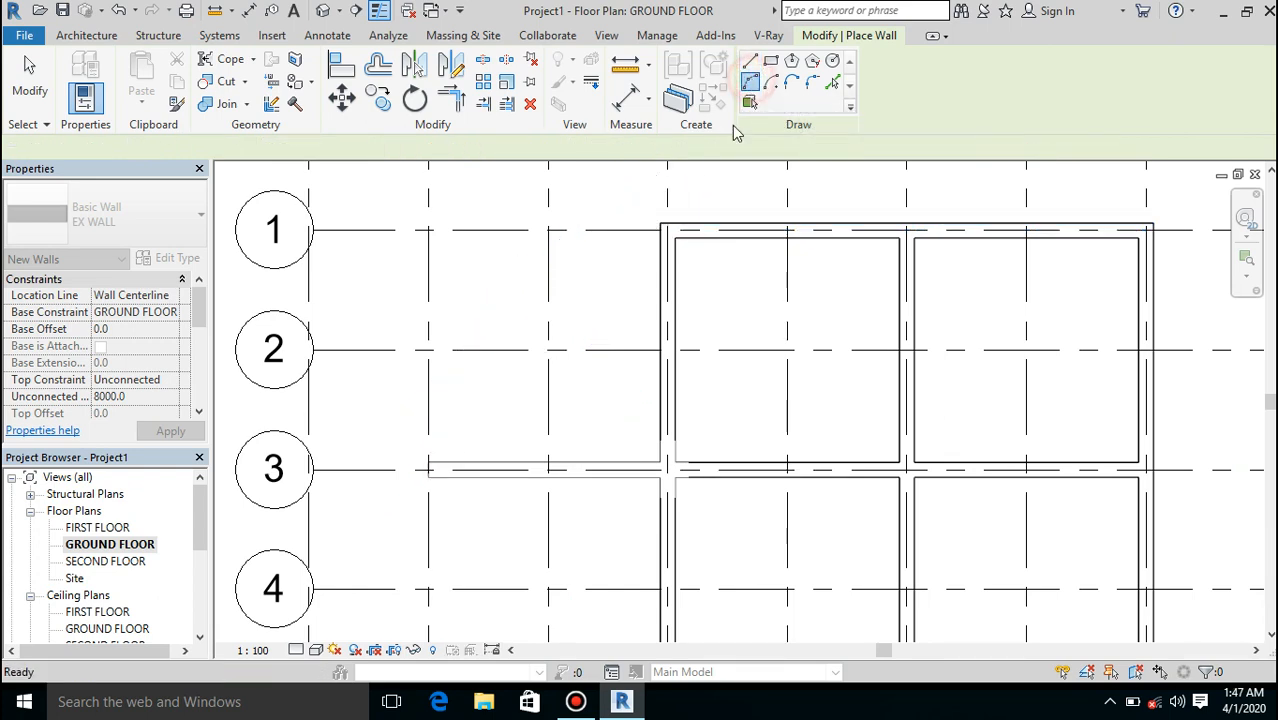
{"action": "left_click", "coordinate": [673, 230]}
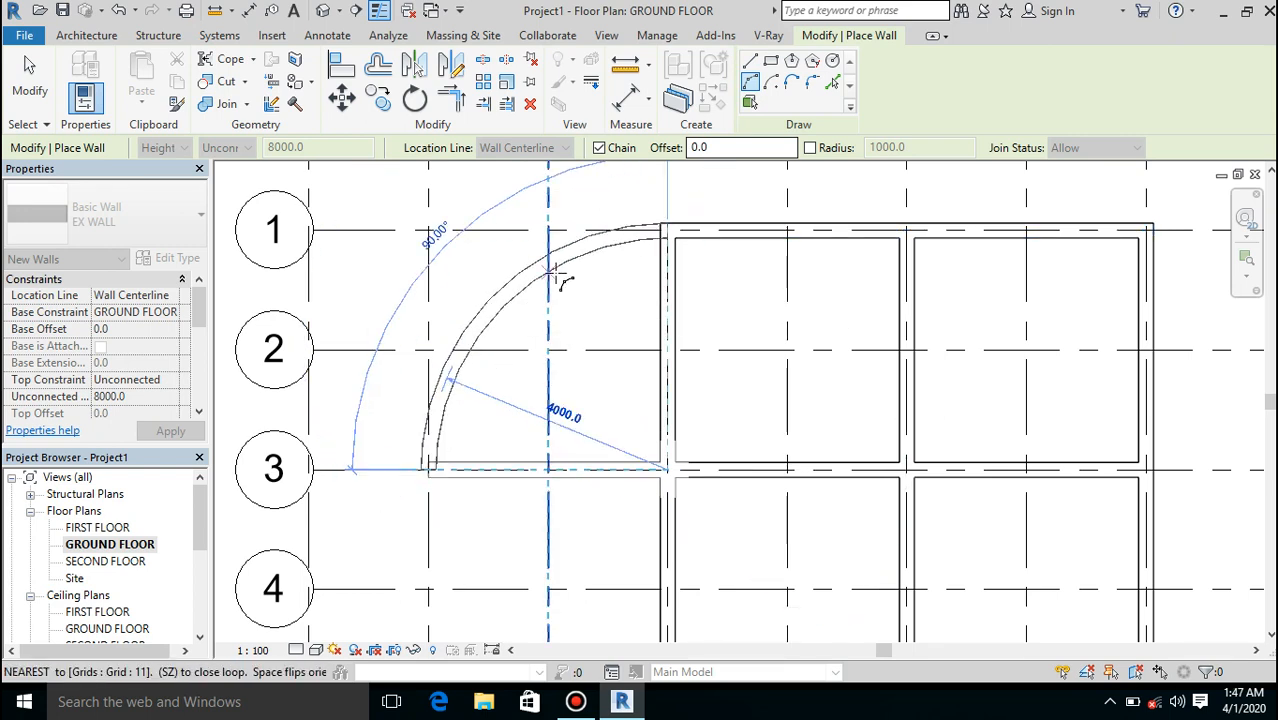
{"action": "left_click", "coordinate": [556, 273]}
{"action": "scroll", "coordinate": [795, 347], "scroll_direction": "down", "scroll_amount": 2}
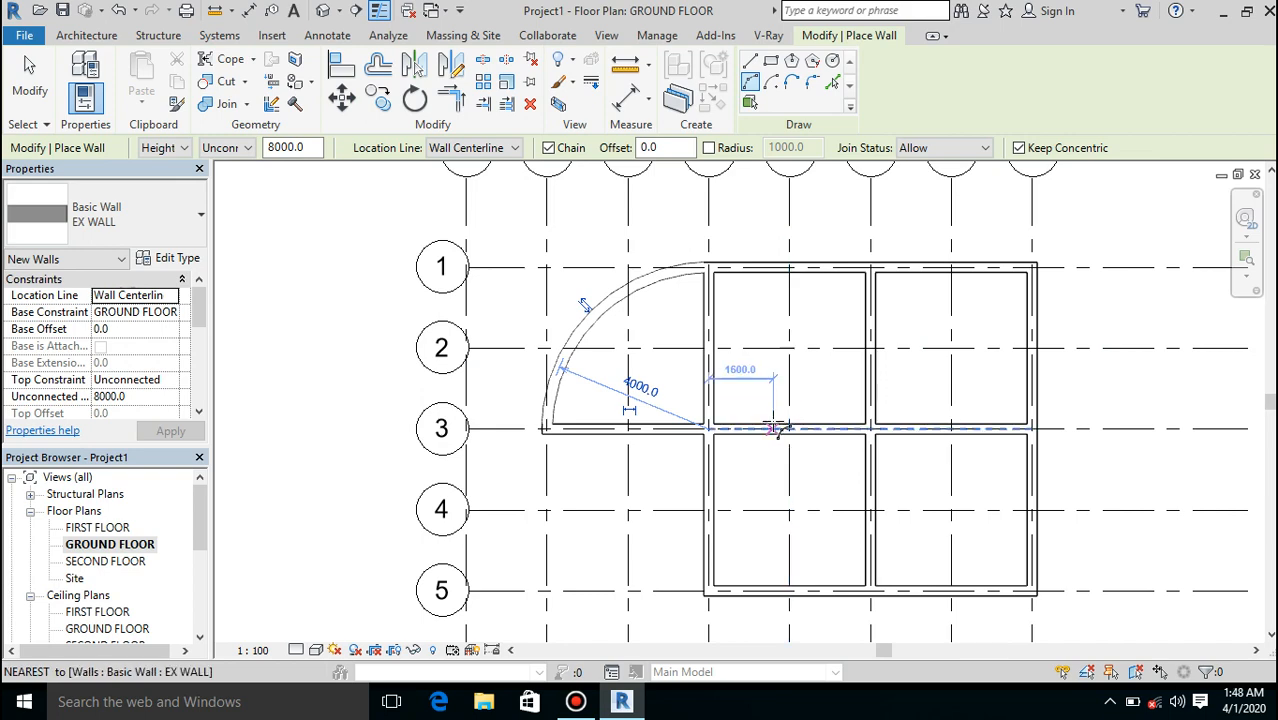
{"action": "key", "text": "Escape"}
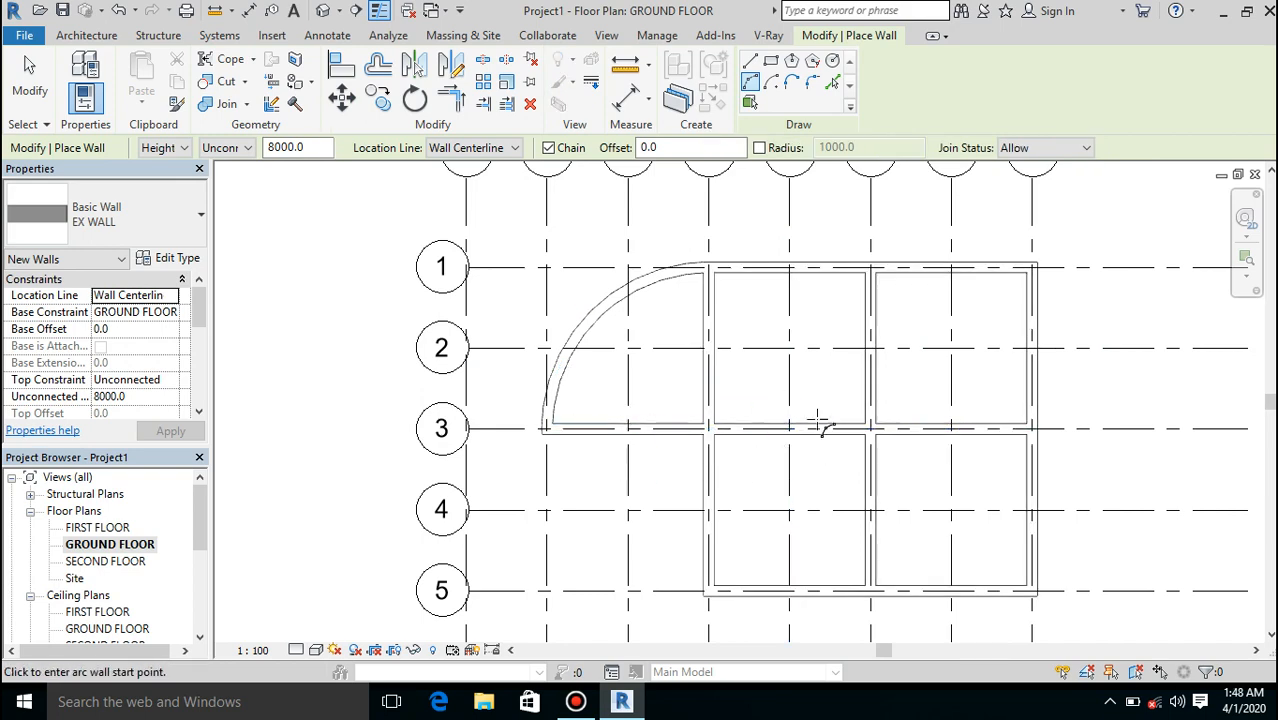
{"action": "key", "text": "Escape"}
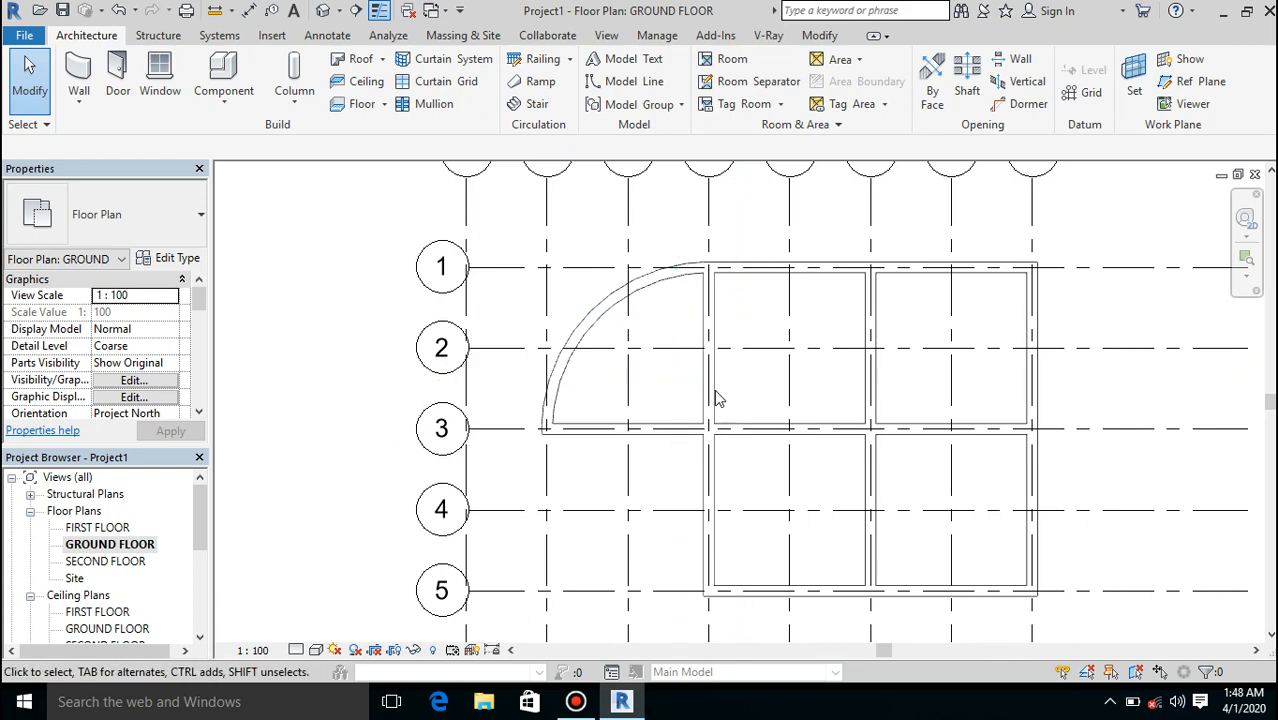
Step: Offset the grid 10 wall inward by setting its distance from the grid 8 wall to 3000 mm, and clear the selection
{"action": "left_click", "coordinate": [720, 474]}
{"action": "scroll", "coordinate": [720, 474], "scroll_direction": "up", "scroll_amount": 4}
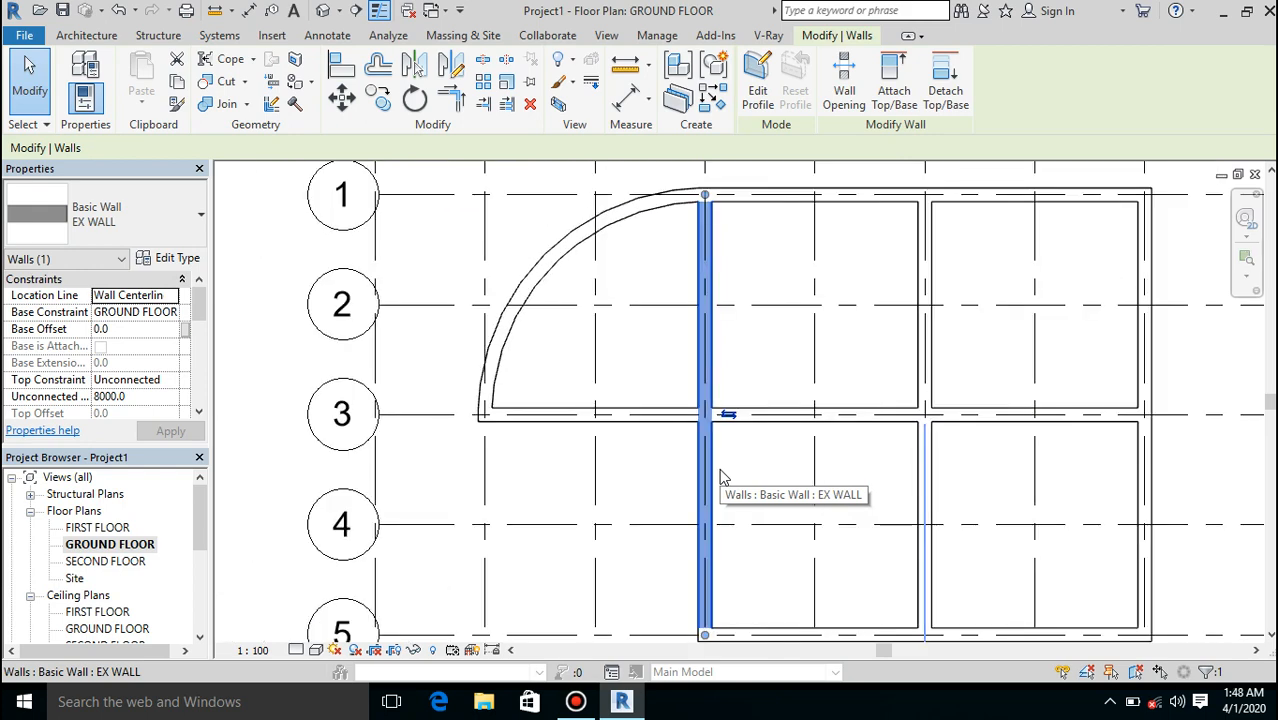
{"action": "scroll", "coordinate": [724, 478], "scroll_direction": "down", "scroll_amount": 4}
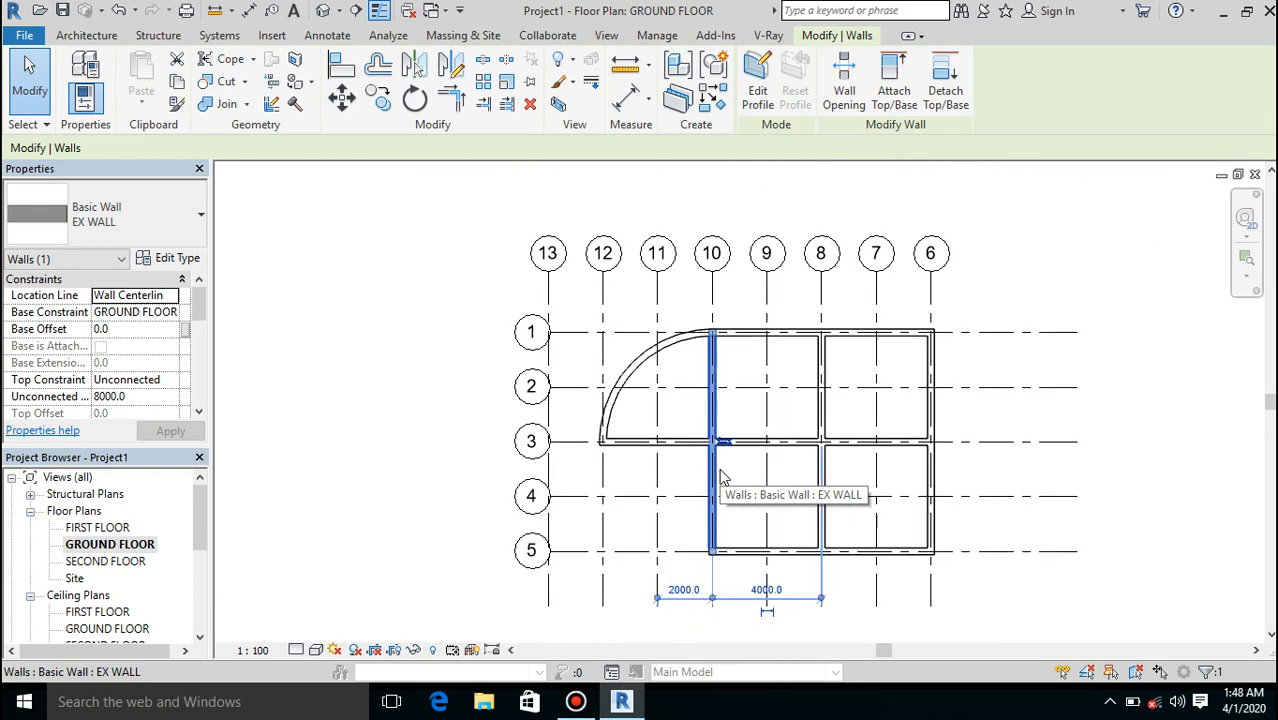
{"action": "left_click", "coordinate": [777, 592]}
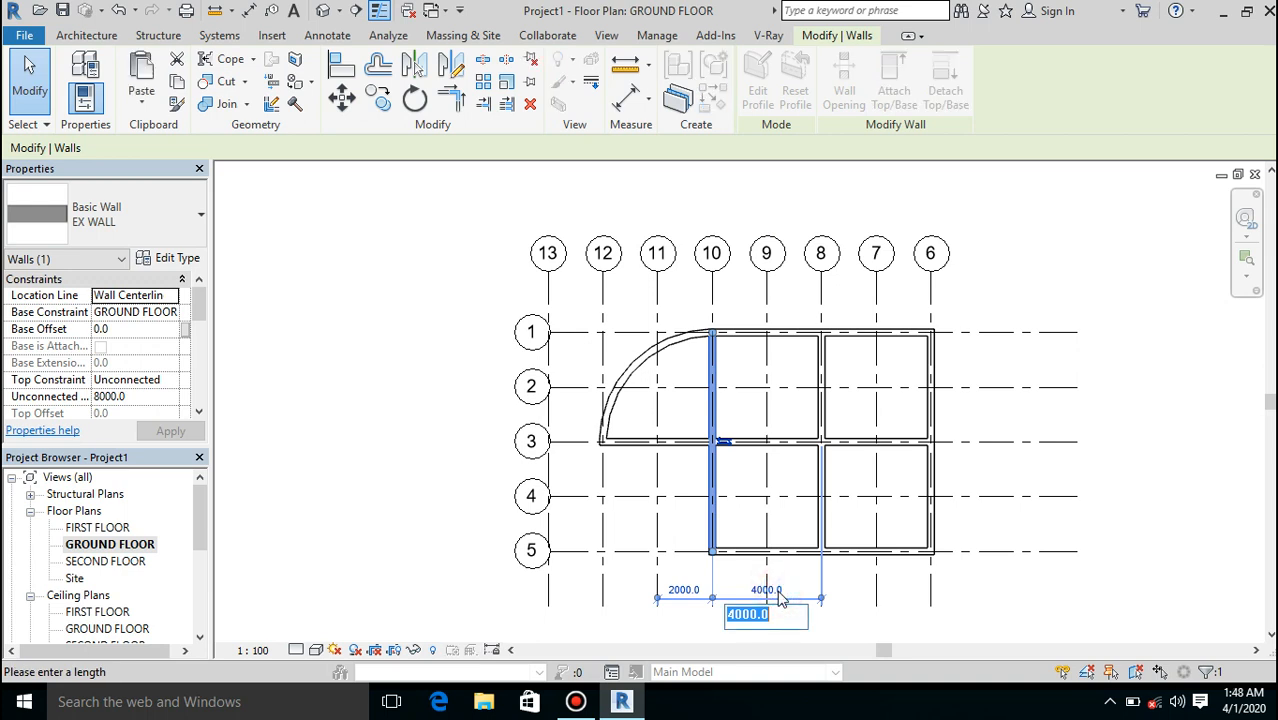
{"action": "type", "text": "3"}
{"action": "key", "text": "Return"}
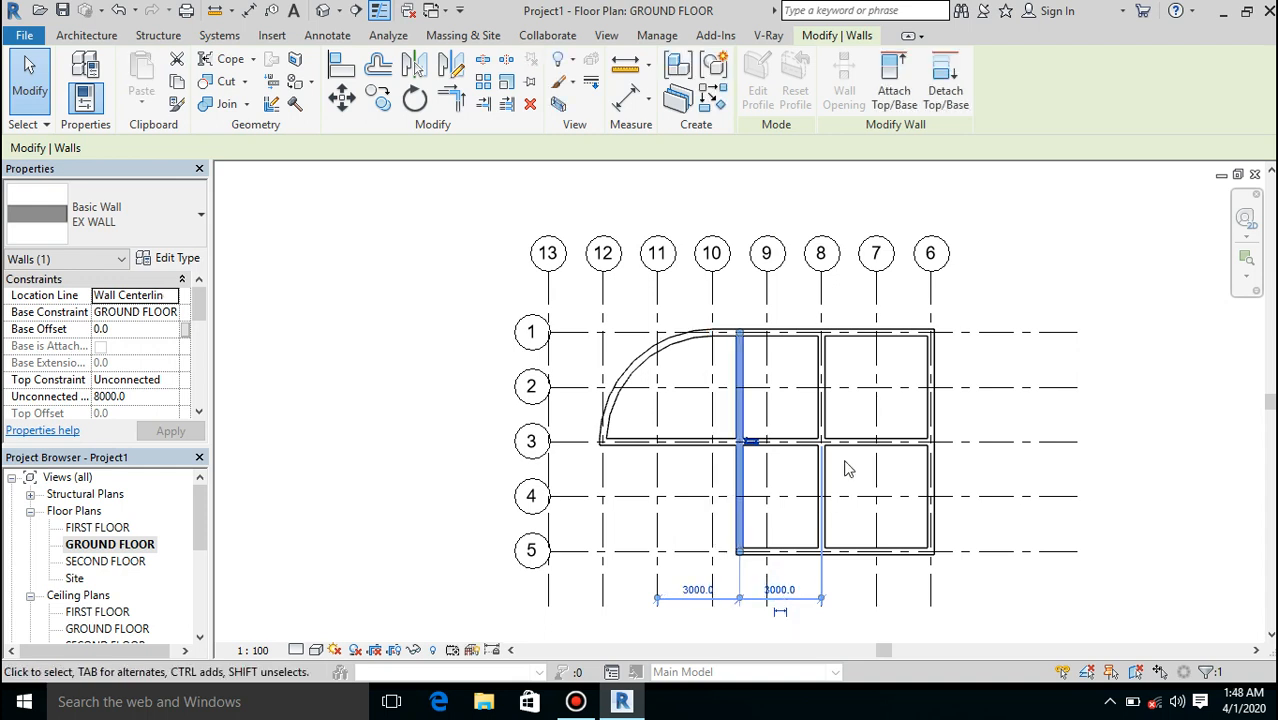
{"action": "left_click", "coordinate": [799, 442]}
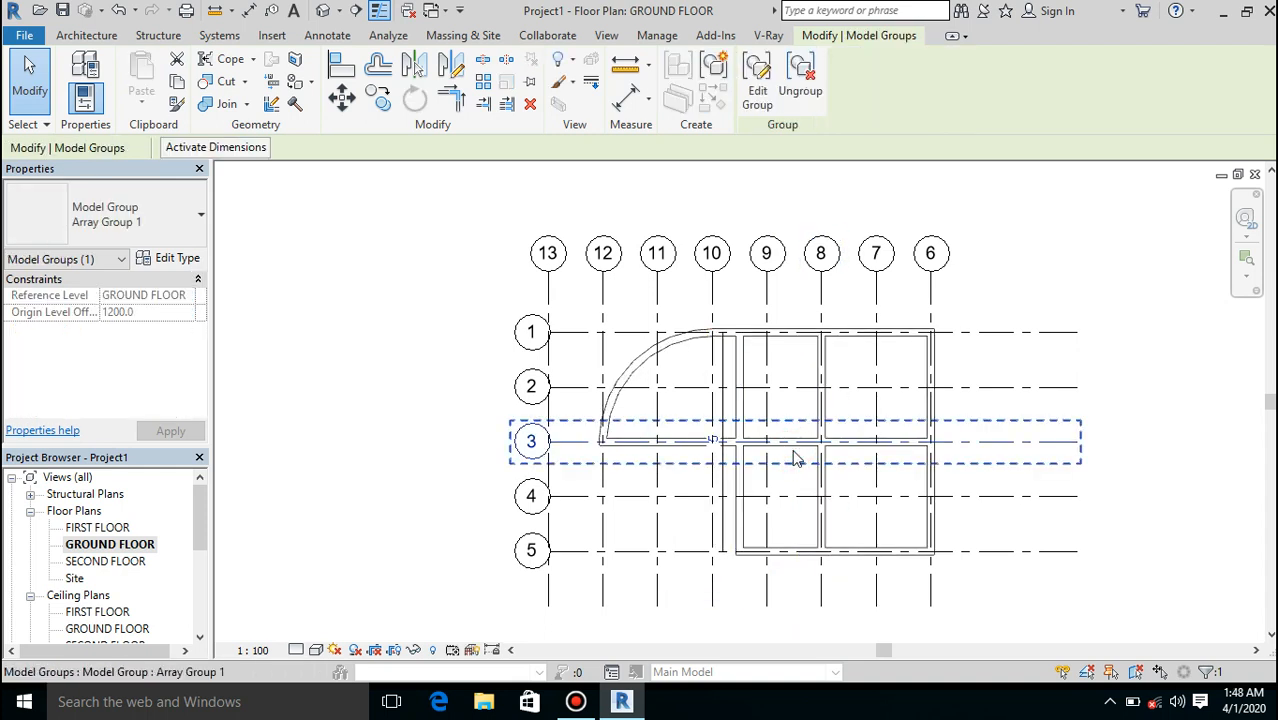
{"action": "scroll", "coordinate": [722, 510], "scroll_direction": "up", "scroll_amount": 4}
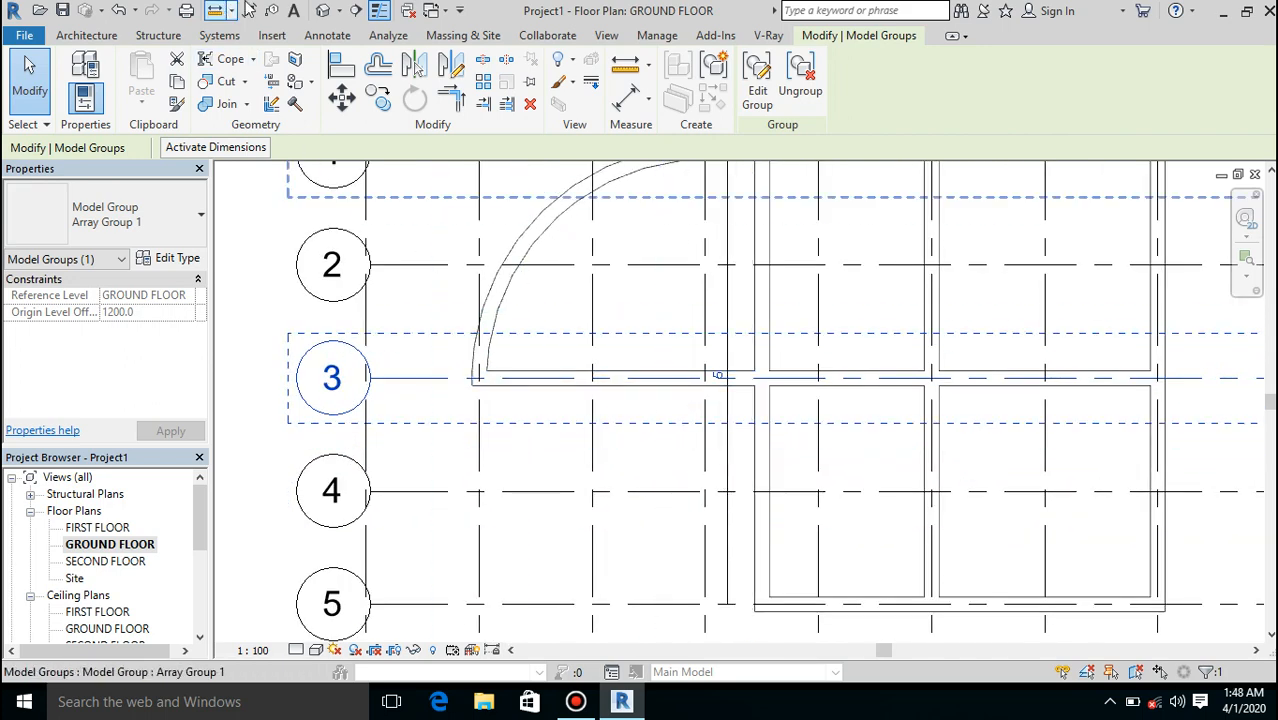
{"action": "left_click", "coordinate": [104, 35]}
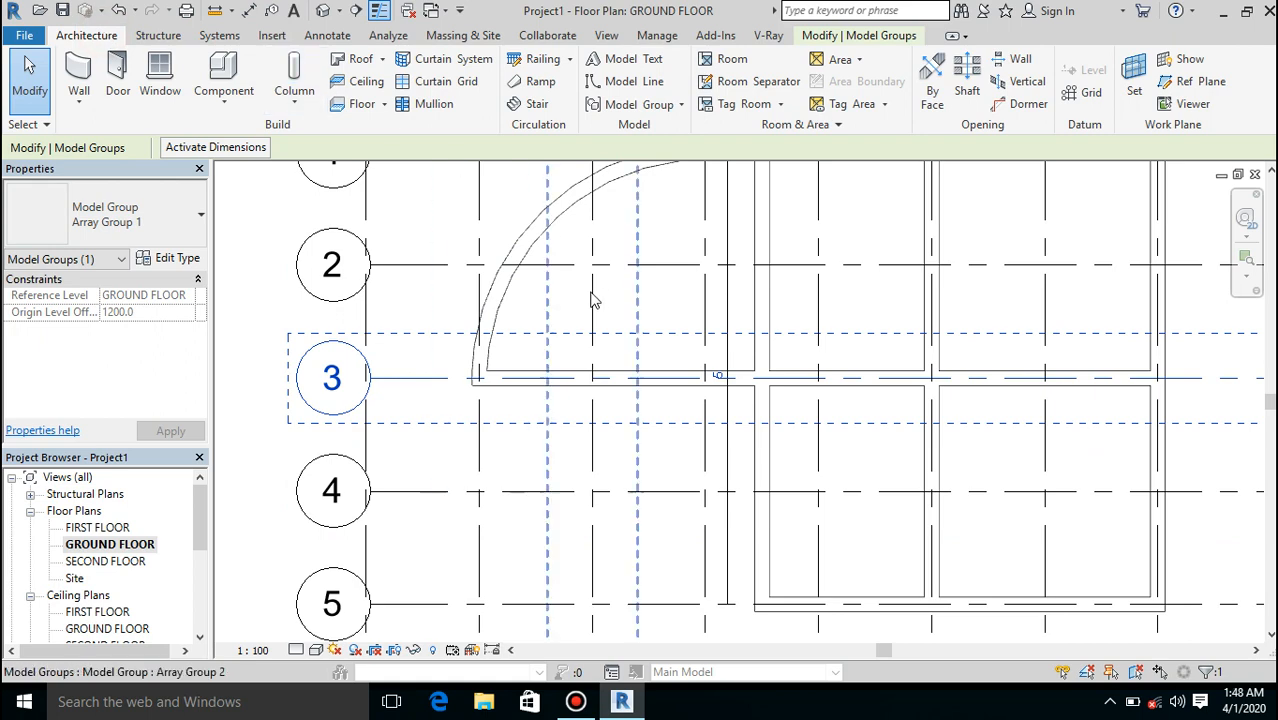
{"action": "left_click", "coordinate": [284, 303]}
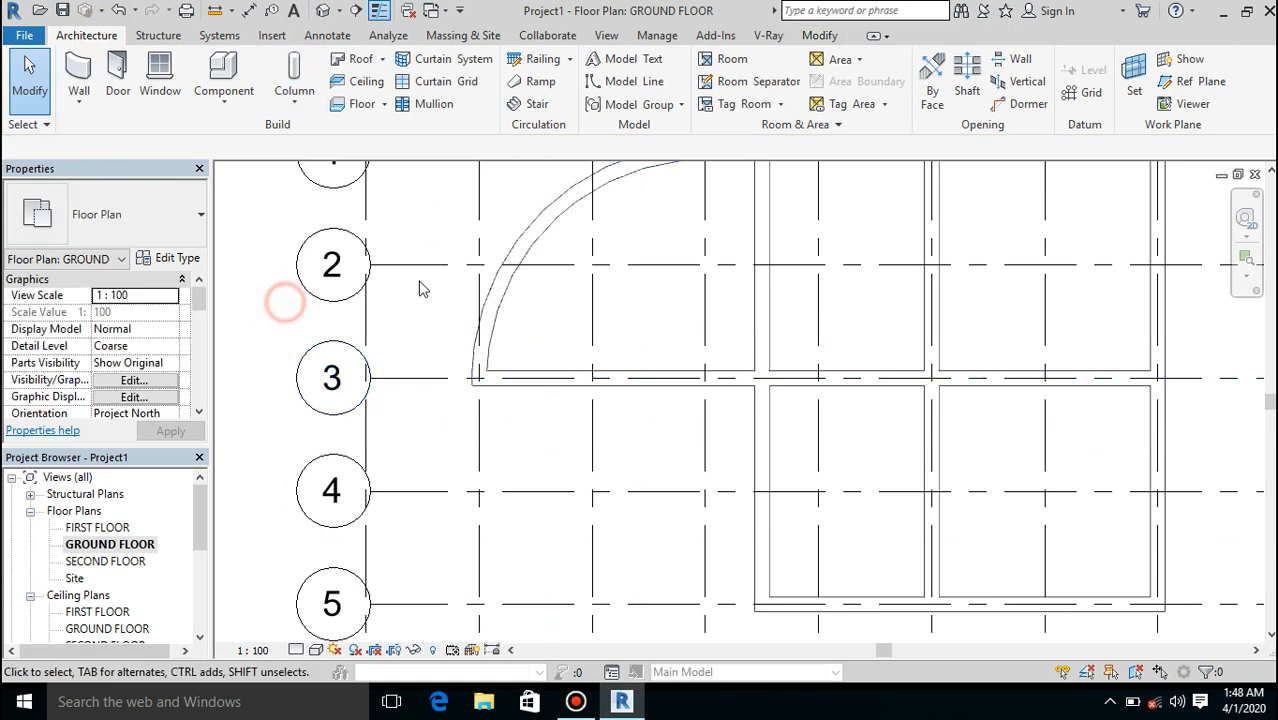
Step: Create a wall similar to the curved EX WALL, running straight along grid 10 from grid 3 to grid 5
{"action": "left_click", "coordinate": [509, 282]}
{"action": "right_click", "coordinate": [511, 287]}
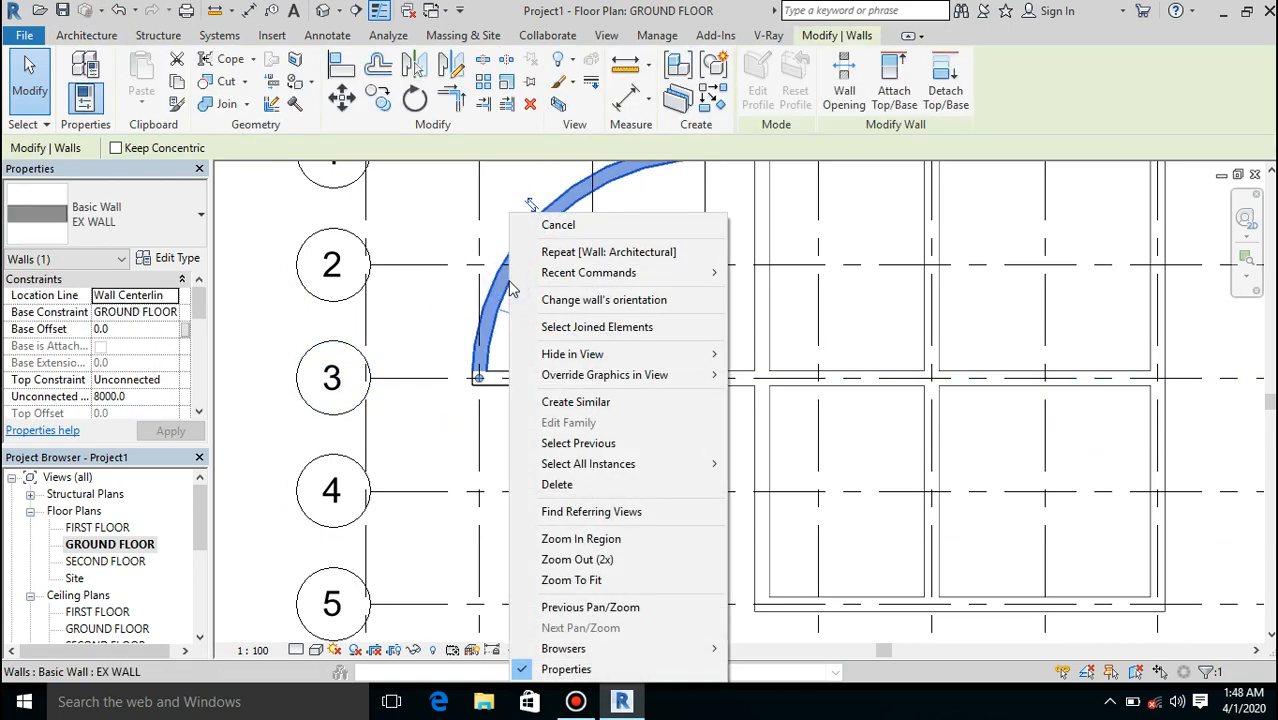
{"action": "left_click", "coordinate": [590, 401]}
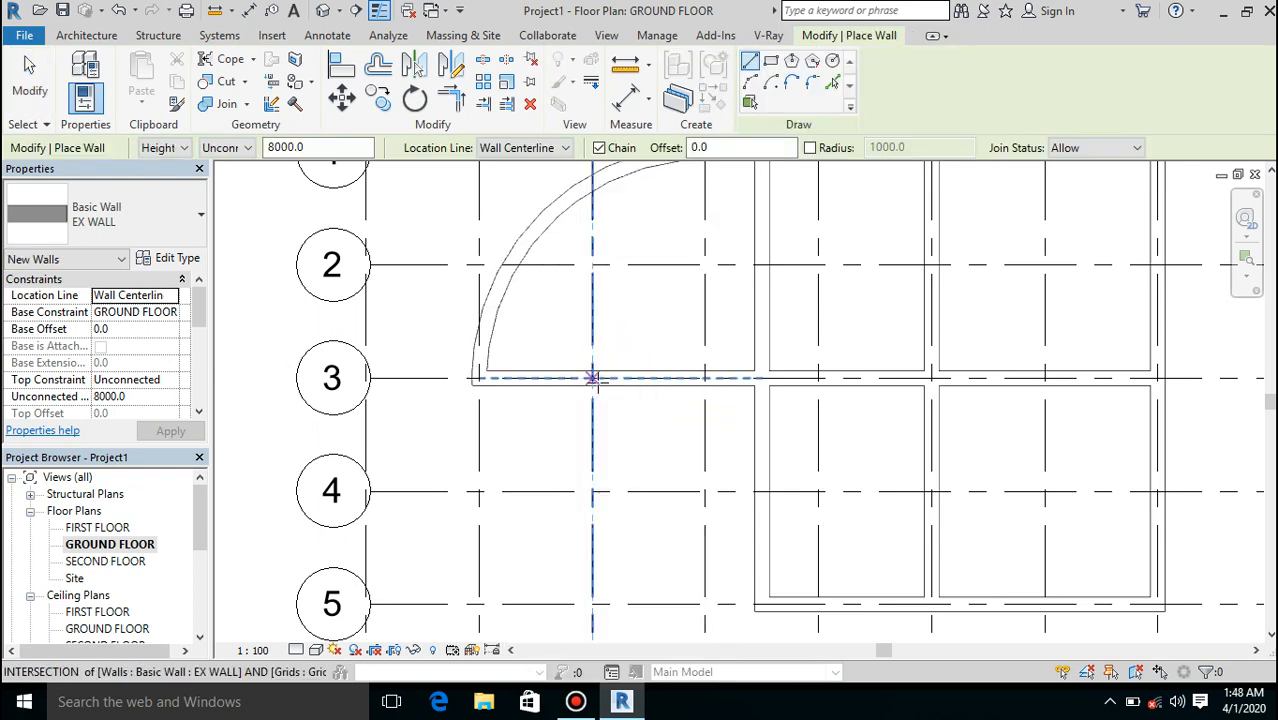
{"action": "left_click", "coordinate": [596, 380]}
{"action": "scroll", "coordinate": [596, 380], "scroll_direction": "up", "scroll_amount": 1}
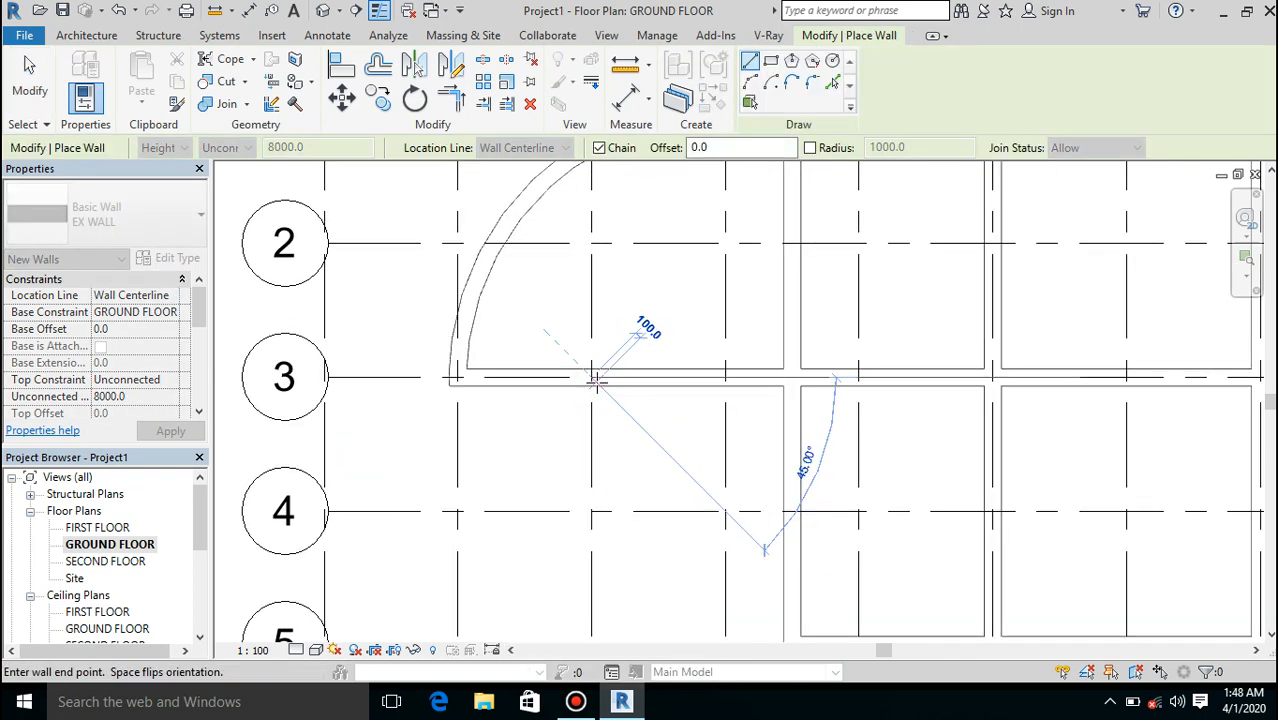
{"action": "scroll", "coordinate": [596, 378], "scroll_direction": "down", "scroll_amount": 3}
{"action": "key", "text": "Escape"}
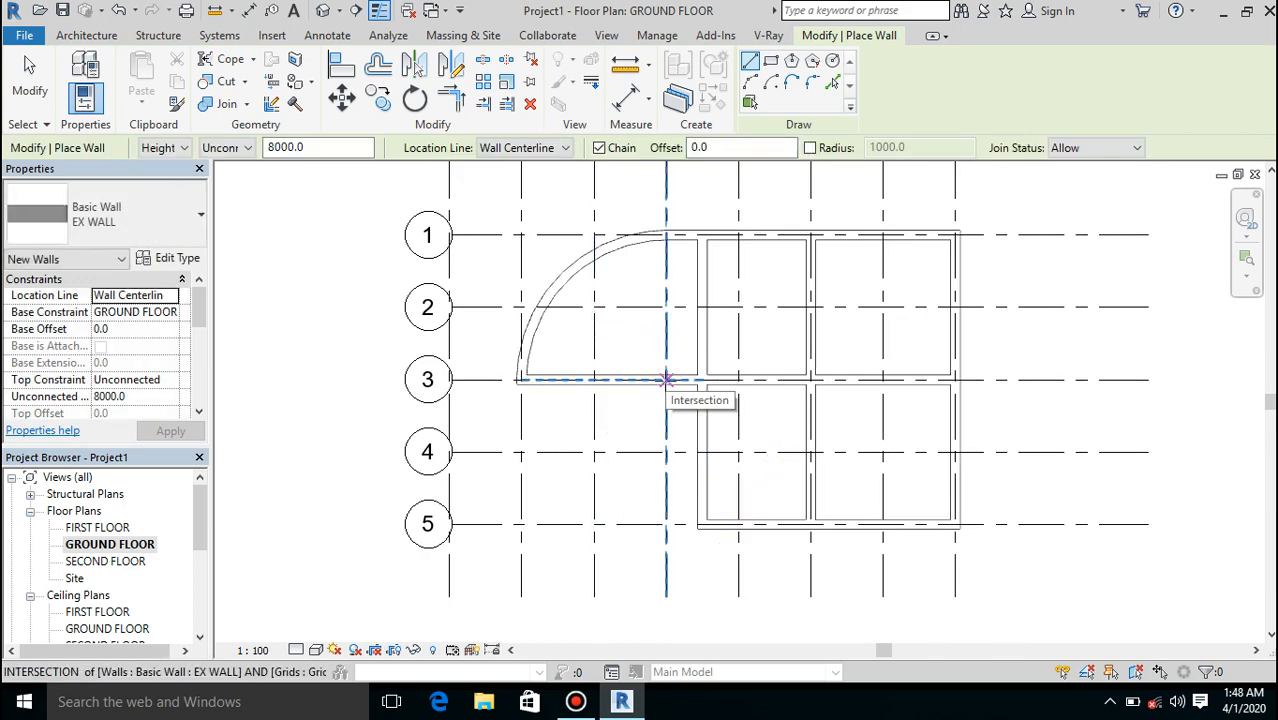
{"action": "left_click", "coordinate": [666, 380]}
{"action": "left_click", "coordinate": [667, 524]}
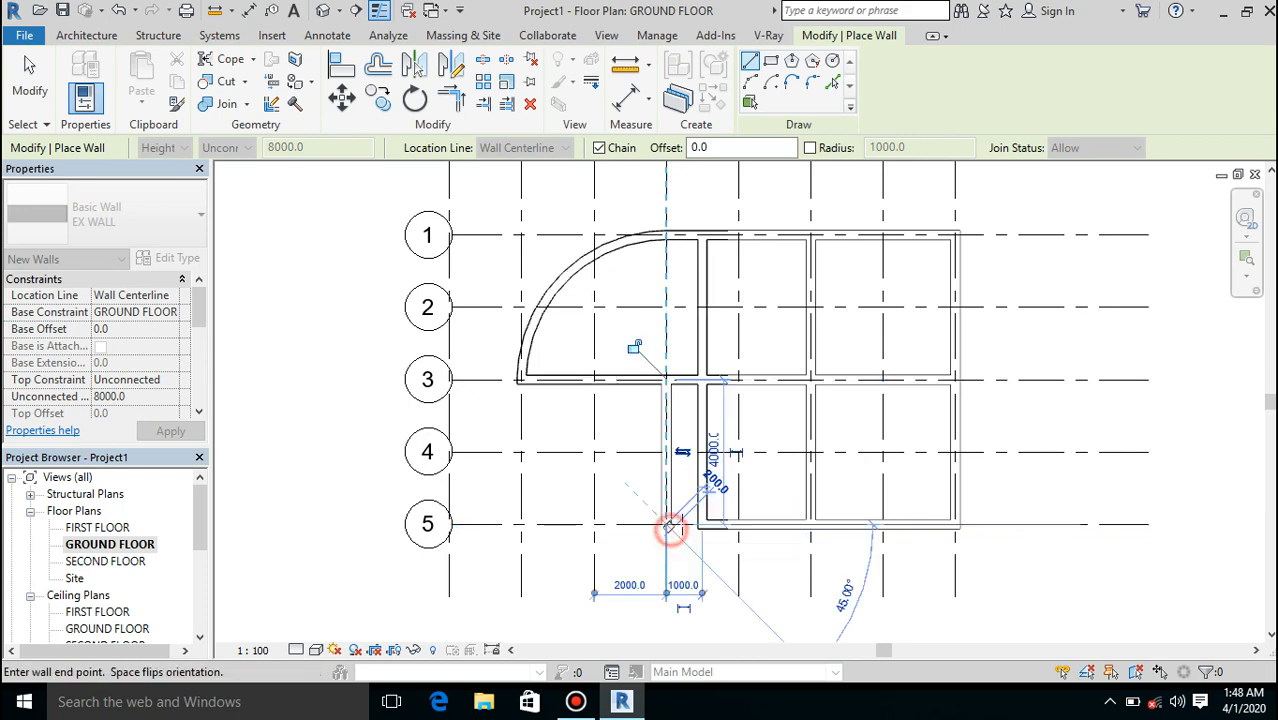
{"action": "key", "text": "Escape"}
{"action": "key", "text": "Escape"}
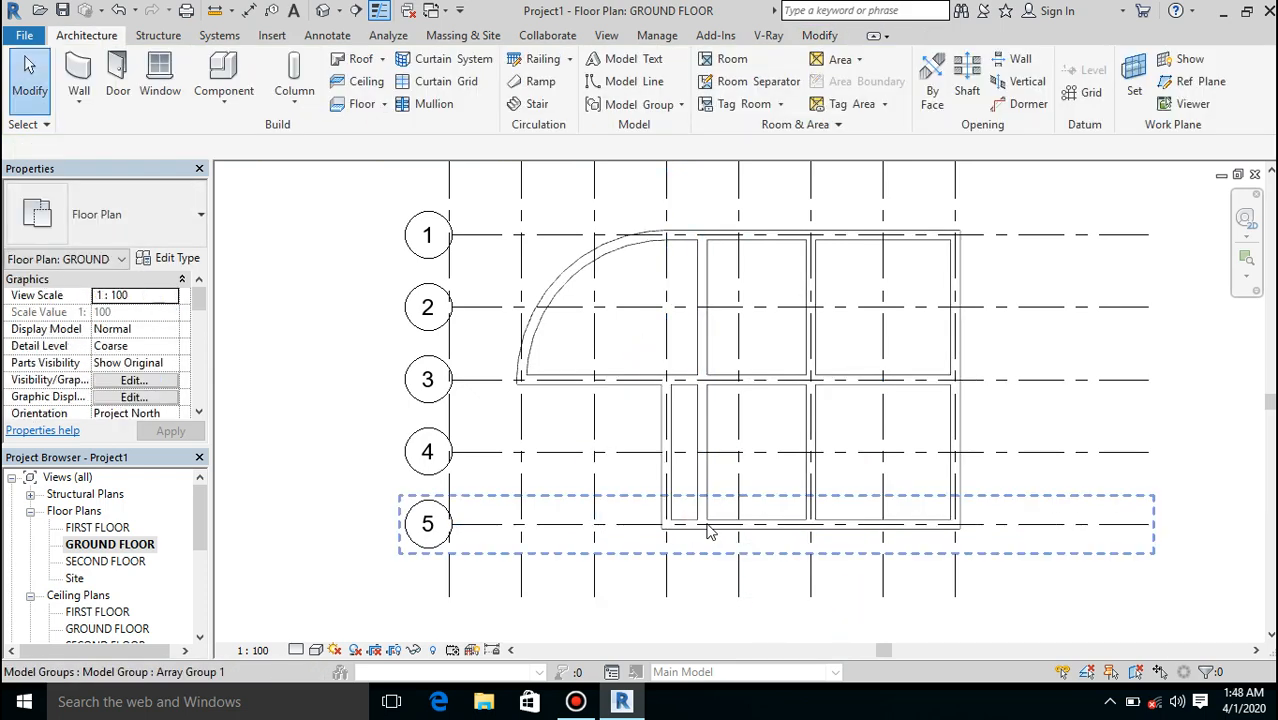
Step: Shorten the wall between grids 9 and 10 so its lower end stops at grid 3 instead of grid 5
{"action": "left_click", "coordinate": [705, 480]}
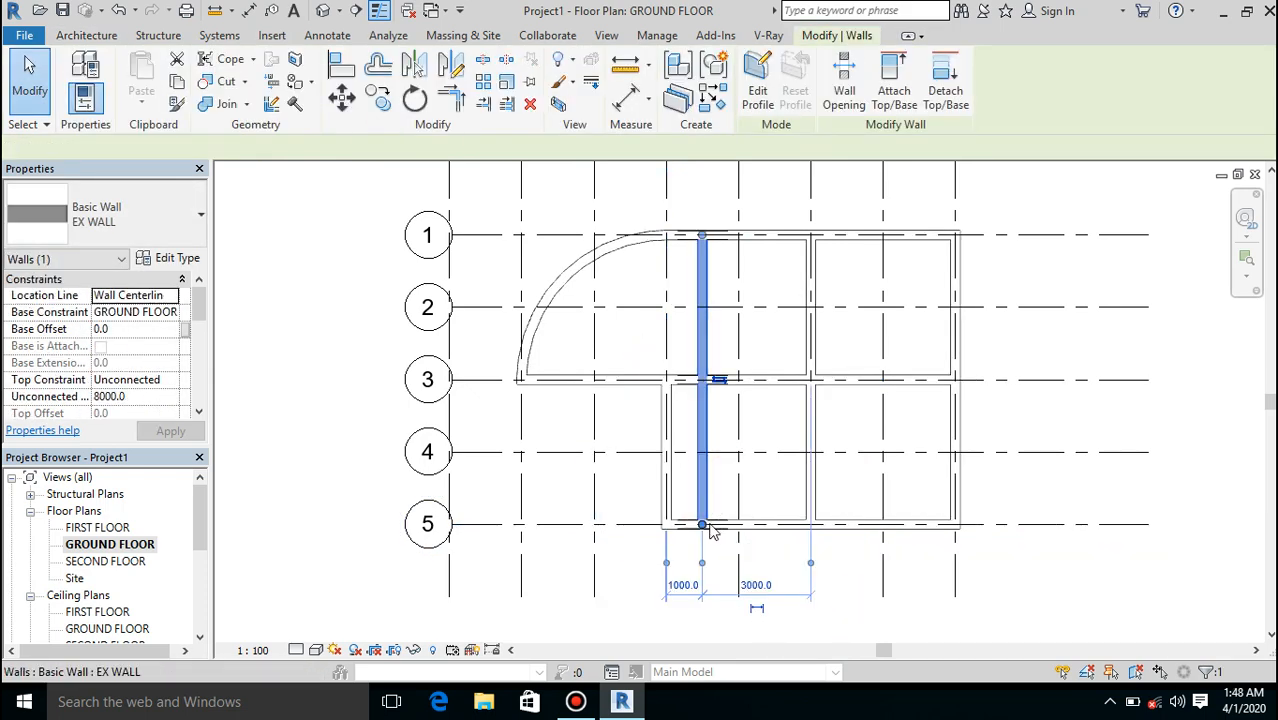
{"action": "left_click_drag", "start_coordinate": [702, 524], "coordinate": [703, 380]}
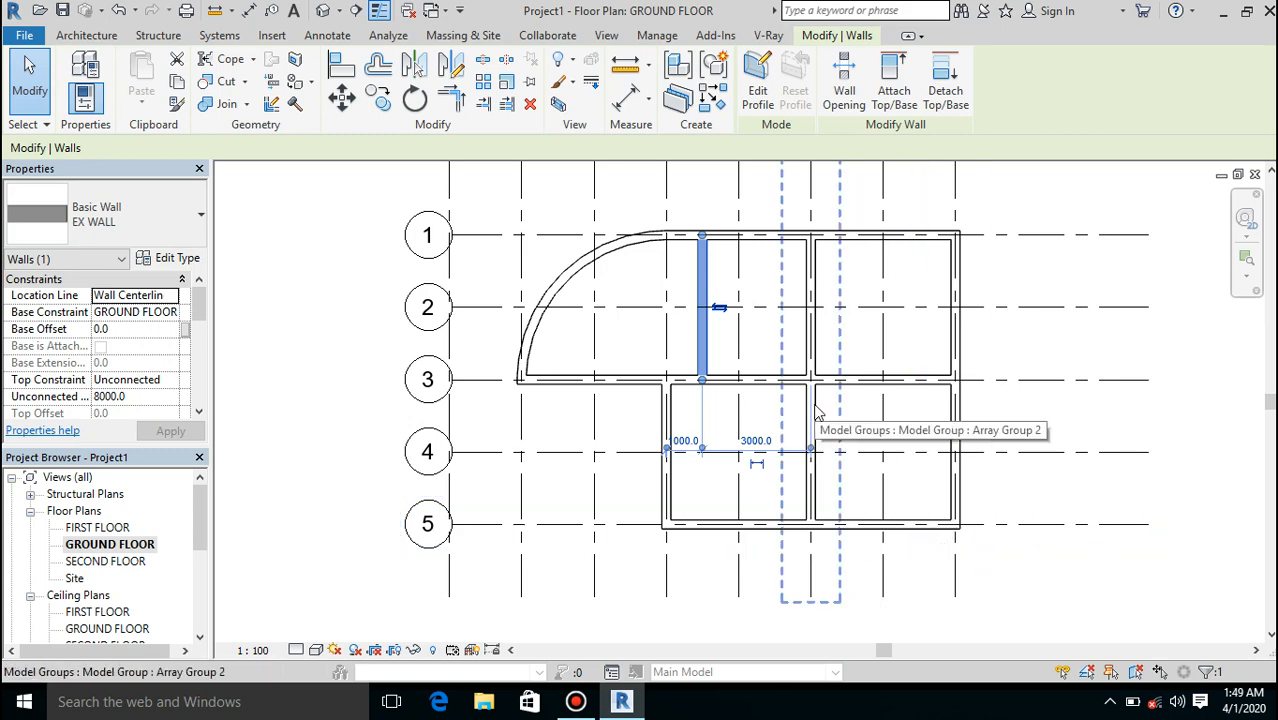
Step: Delete both interior wall segments on grid 8 and the grid 3 wall between the offset partition and grid 6
{"action": "scroll", "coordinate": [814, 404], "scroll_direction": "up", "scroll_amount": 2}
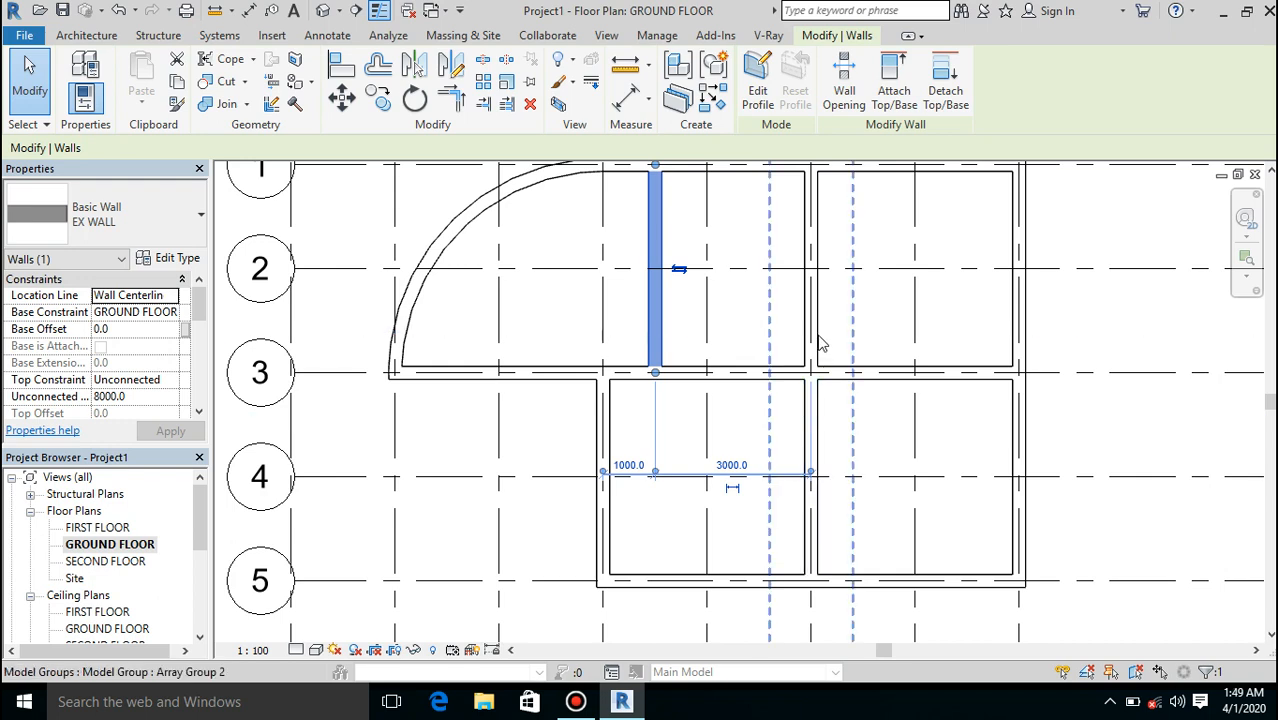
{"action": "scroll", "coordinate": [815, 400], "scroll_direction": "up", "scroll_amount": 2}
{"action": "left_click", "coordinate": [826, 410]}
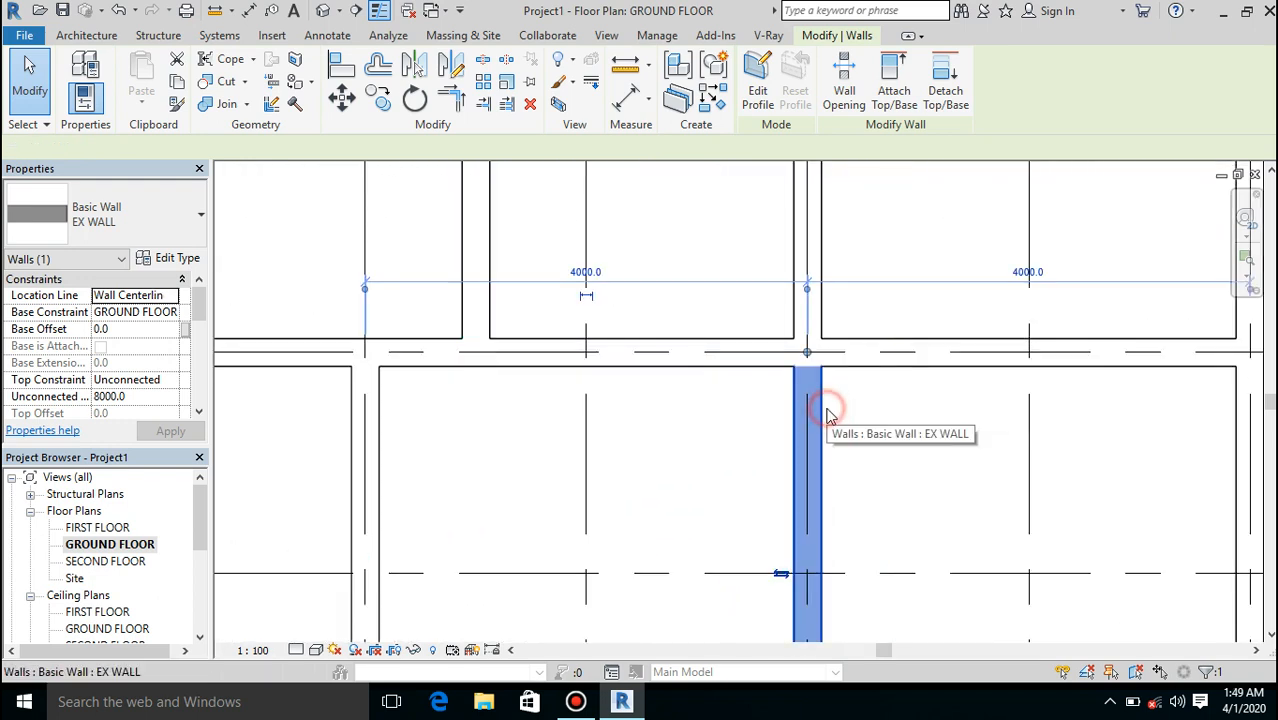
{"action": "key", "text": "Delete"}
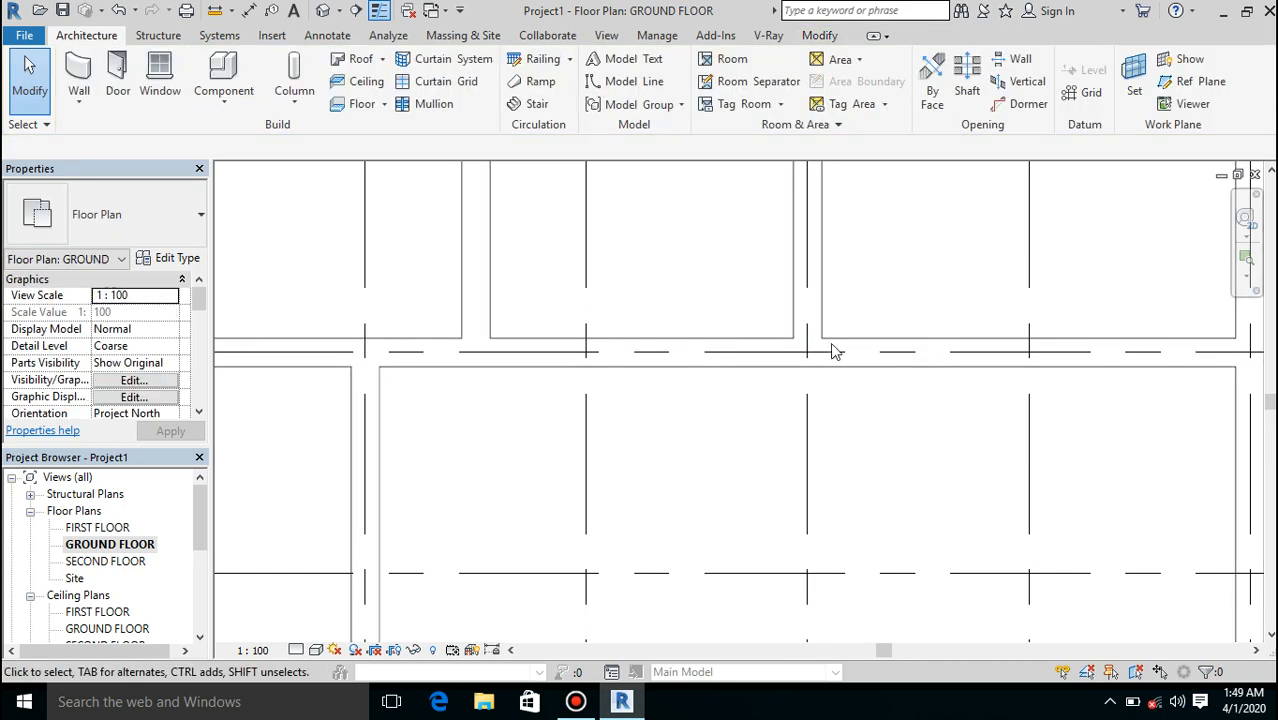
{"action": "left_click", "coordinate": [826, 297]}
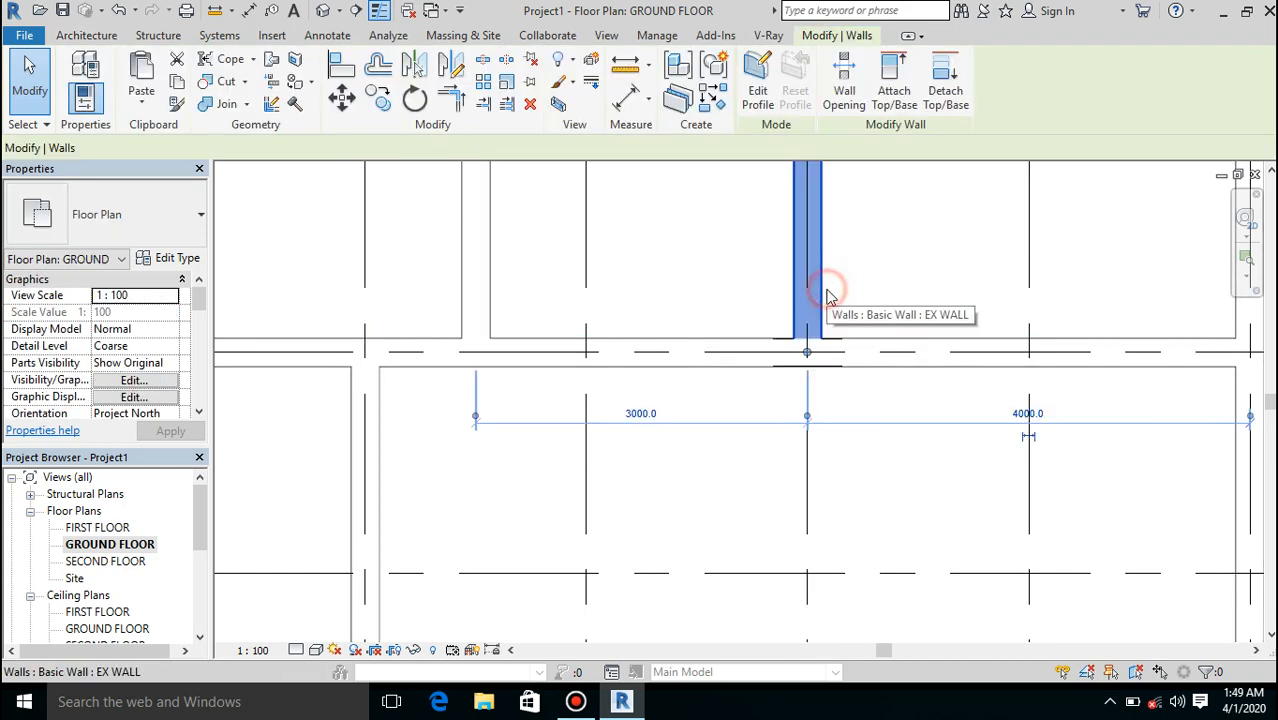
{"action": "left_click", "coordinate": [697, 366]}
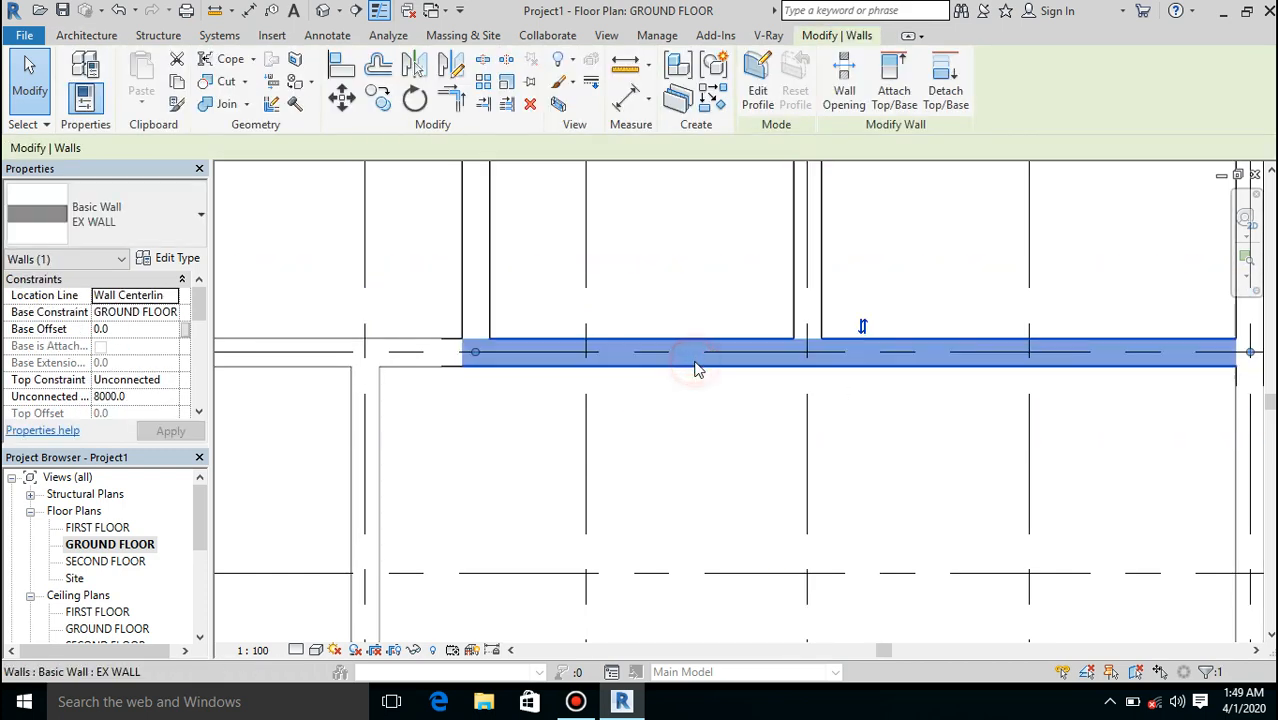
{"action": "left_click", "coordinate": [800, 302], "text": "ctrl"}
{"action": "key", "text": "Delete"}
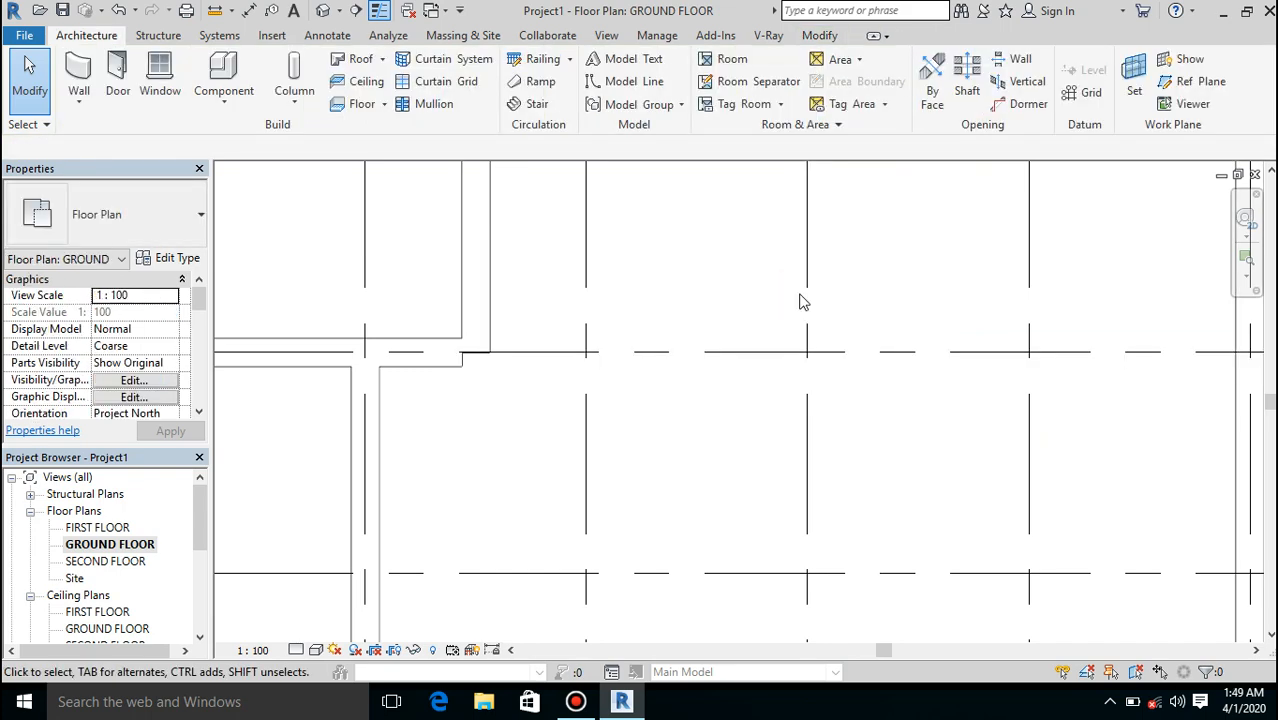
Step: Undo the deletion of the interior walls along grids 3 and 8
{"action": "left_click", "coordinate": [460, 270]}
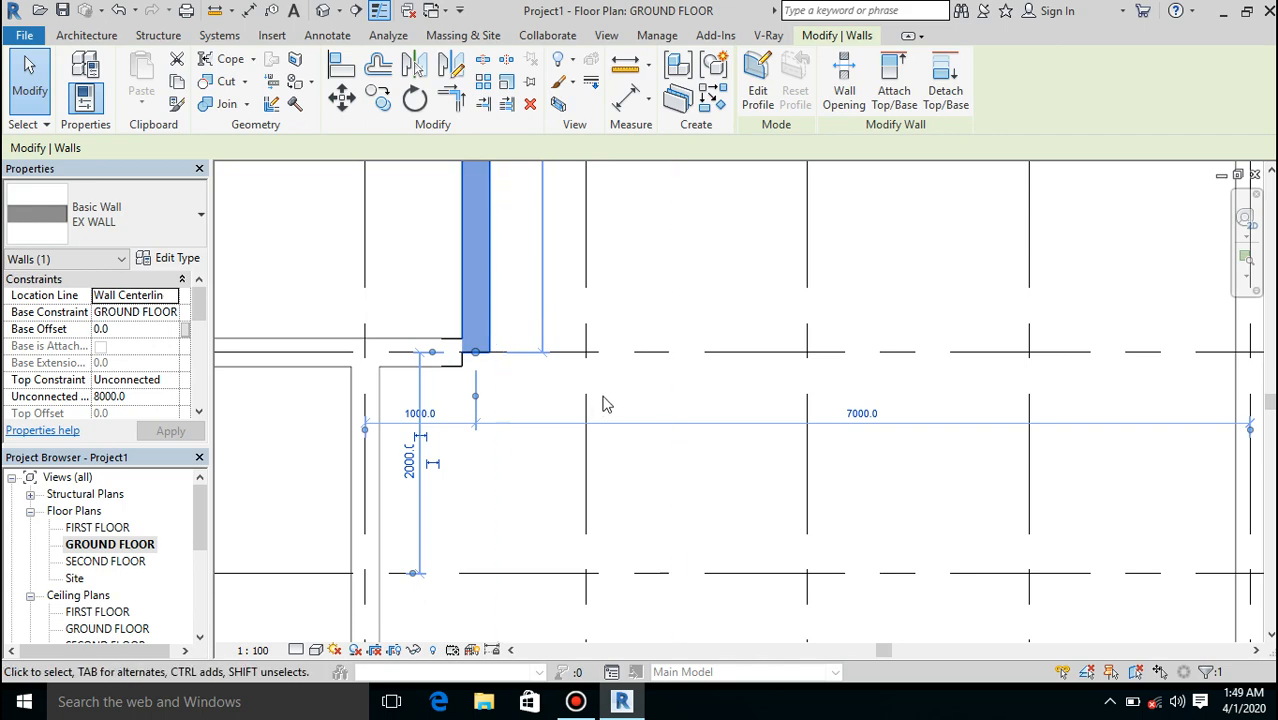
{"action": "scroll", "coordinate": [598, 370], "scroll_direction": "down", "scroll_amount": 5}
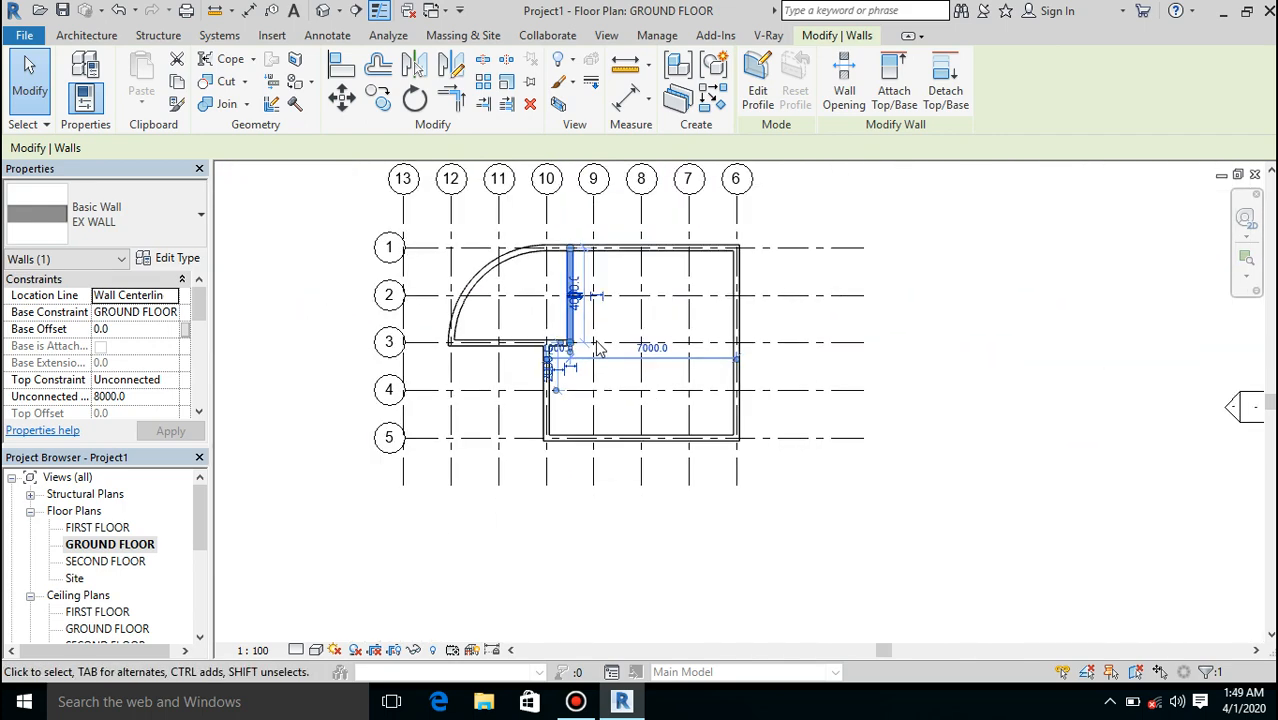
{"action": "scroll", "coordinate": [598, 348], "scroll_direction": "up", "scroll_amount": 5}
{"action": "key", "text": "Escape"}
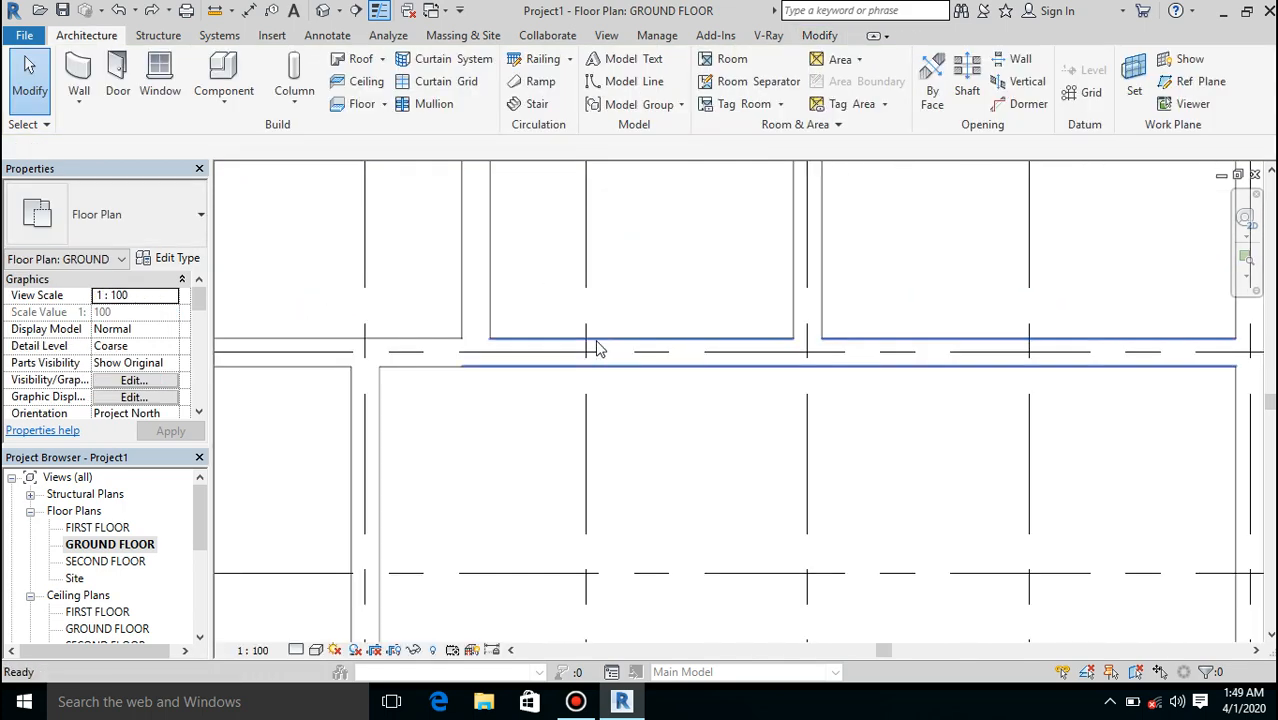
{"action": "scroll", "coordinate": [598, 348], "scroll_direction": "down", "scroll_amount": 5}
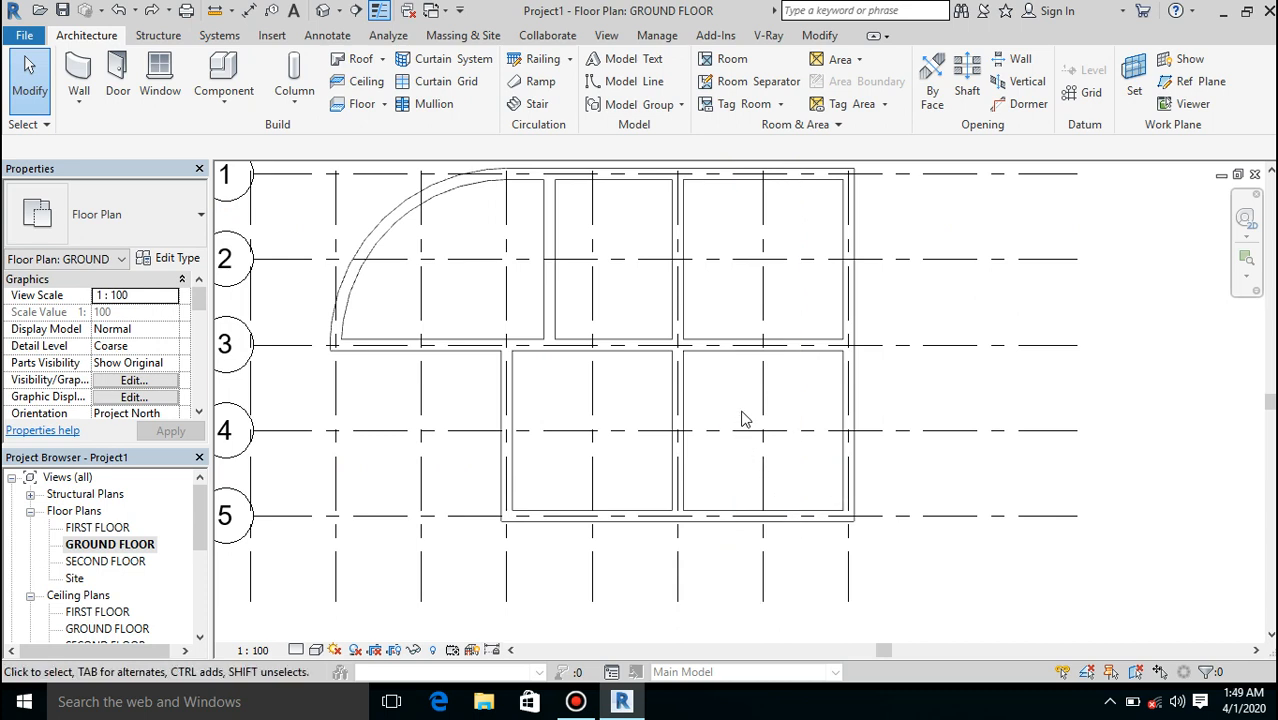
Step: Draw chained EX WALL segments from grid intersection 3/6: 1000 mm outward along grid 3, 5000 mm down, across to grid 8, and up to grid 5
{"action": "left_click", "coordinate": [77, 76]}
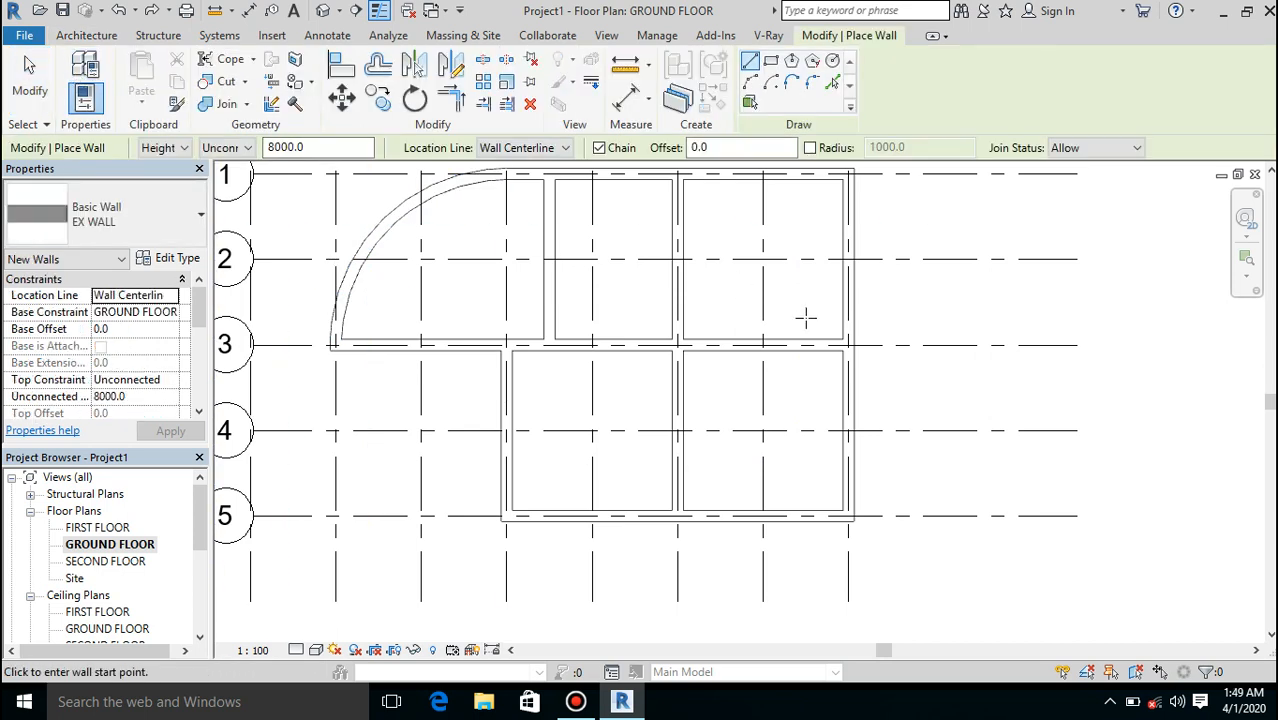
{"action": "left_click", "coordinate": [849, 344]}
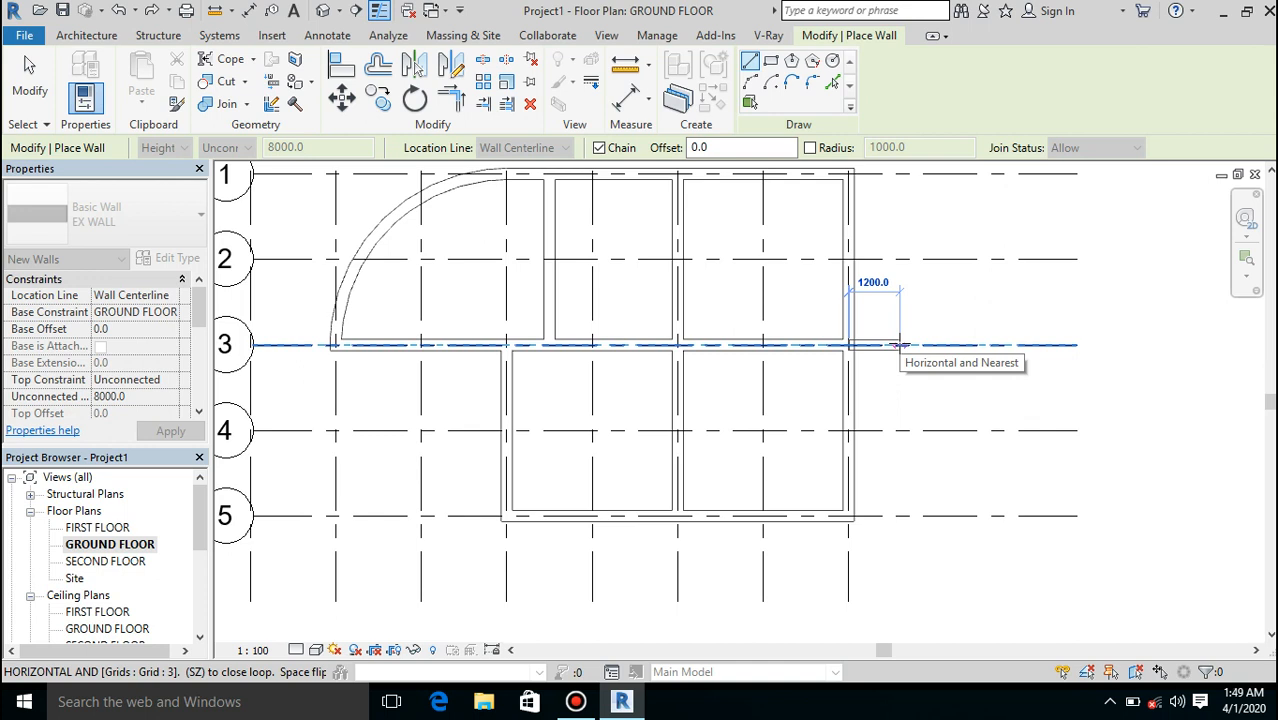
{"action": "type", "text": "1000"}
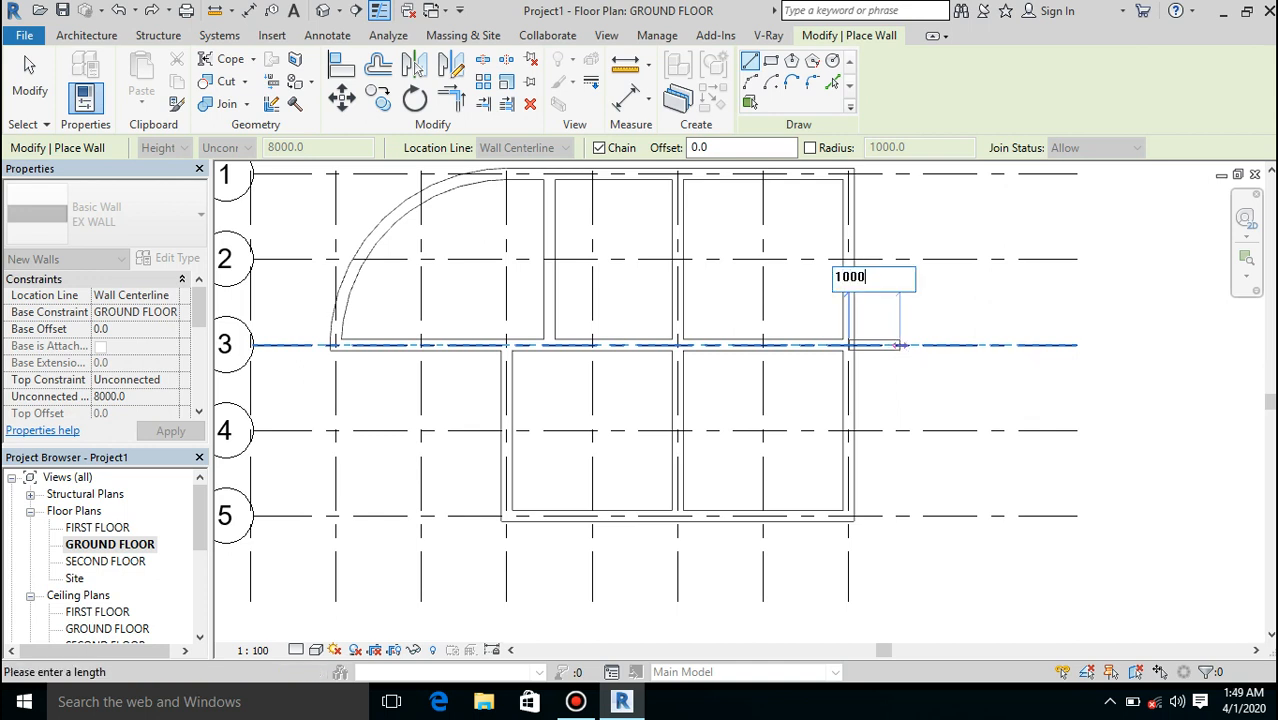
{"action": "key", "text": "Return"}
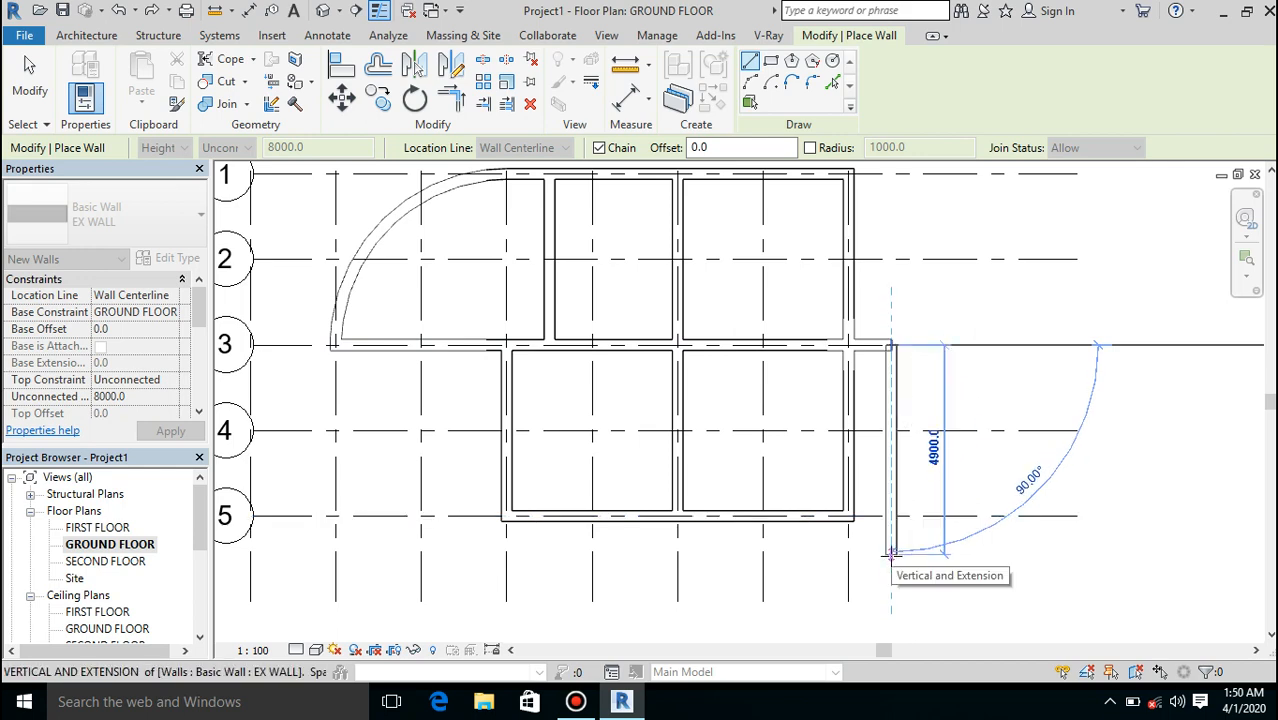
{"action": "type", "text": "5000"}
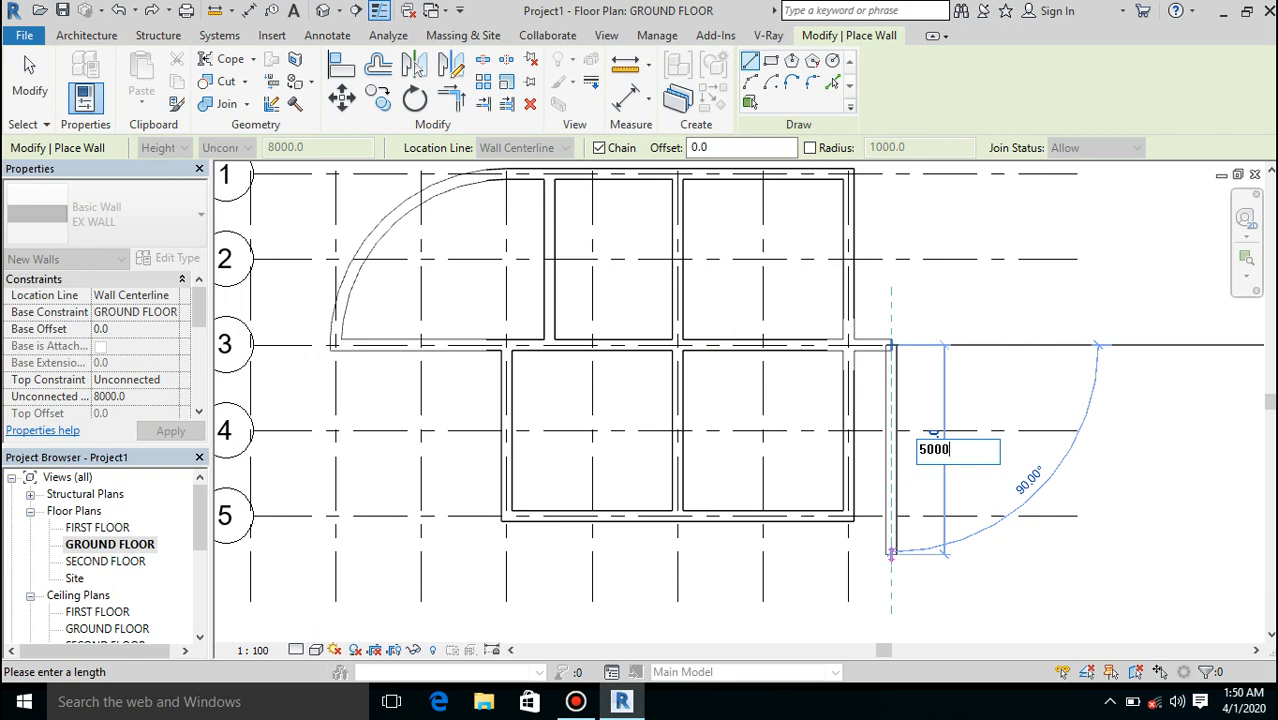
{"action": "key", "text": "Return"}
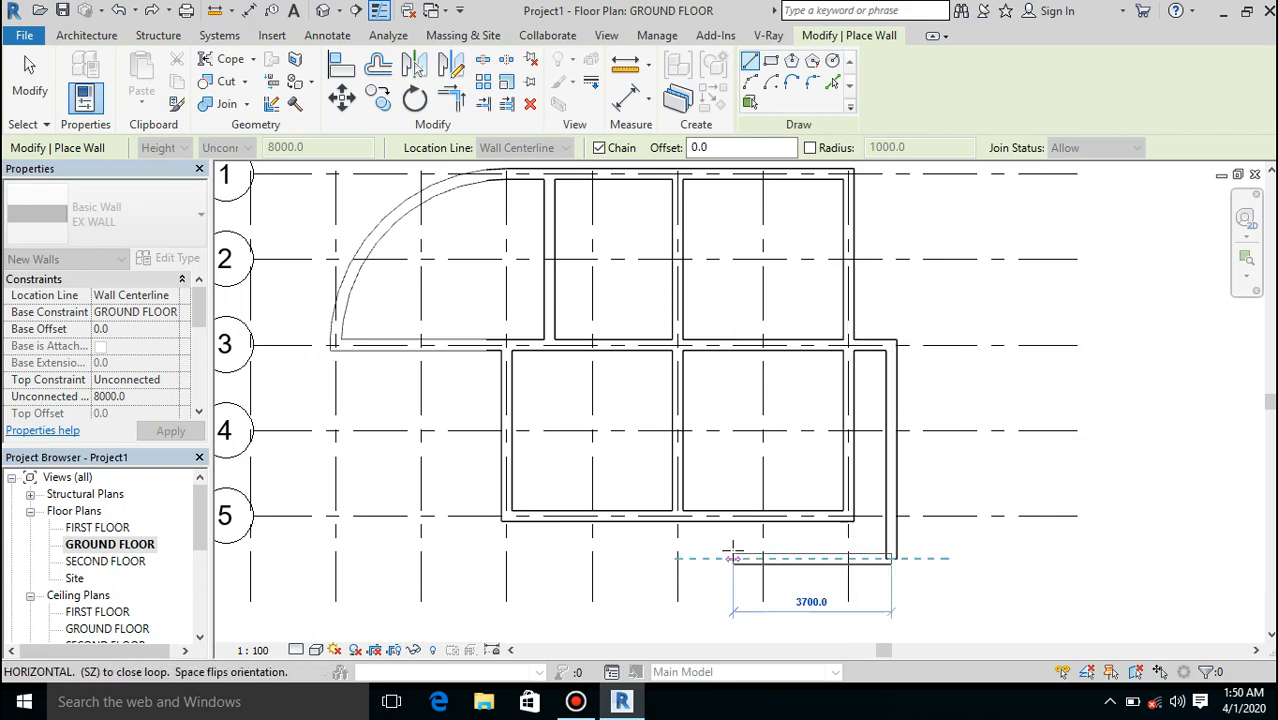
{"action": "left_click", "coordinate": [677, 558]}
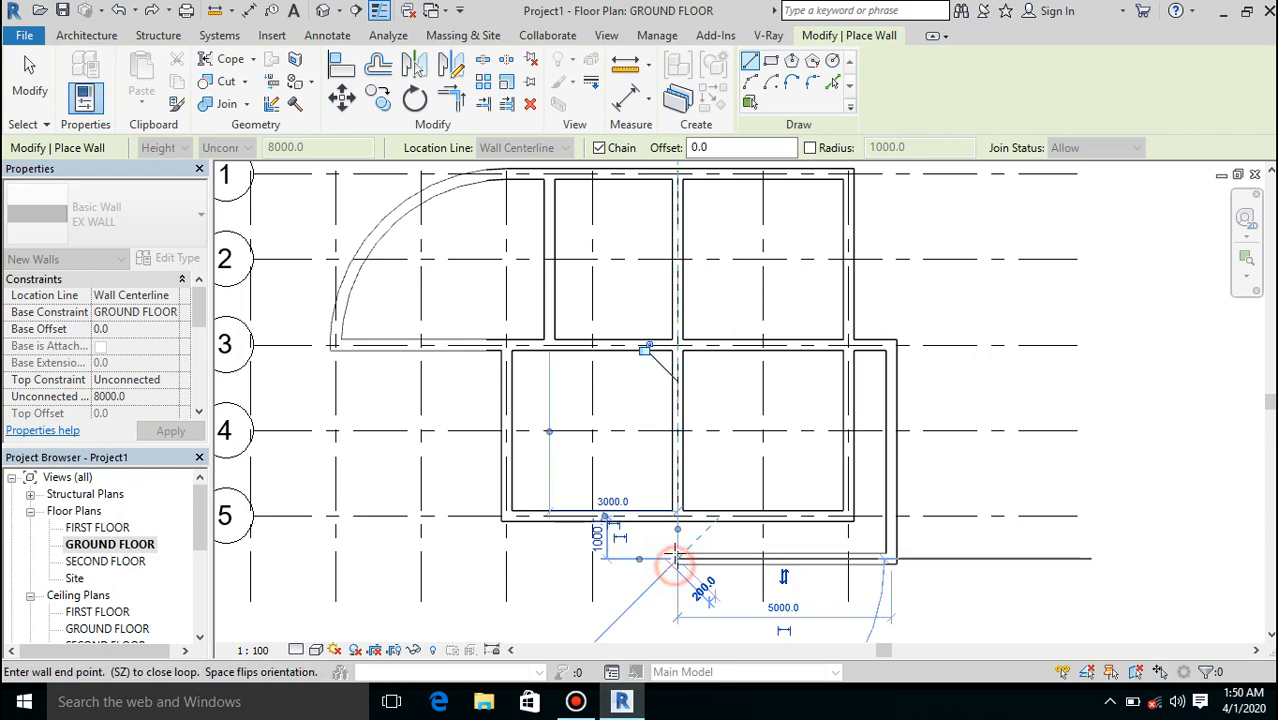
{"action": "left_click", "coordinate": [677, 519]}
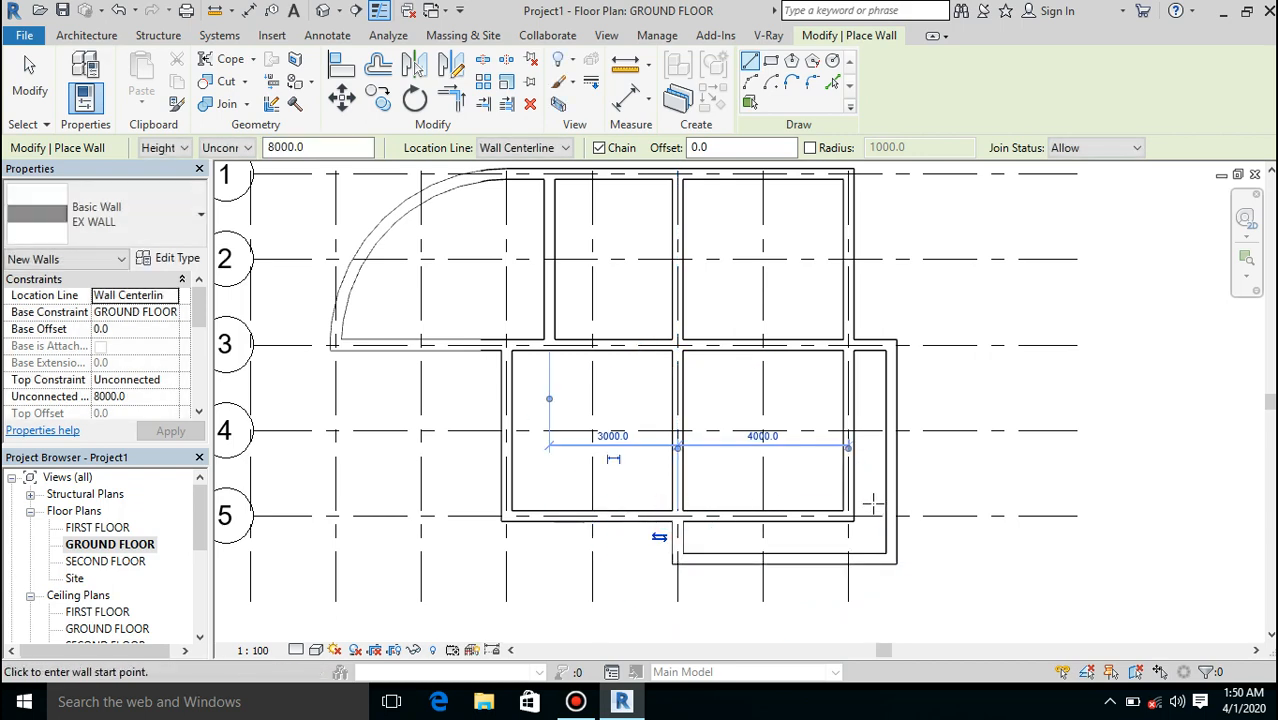
{"action": "key", "text": "Escape"}
{"action": "key", "text": "Escape"}
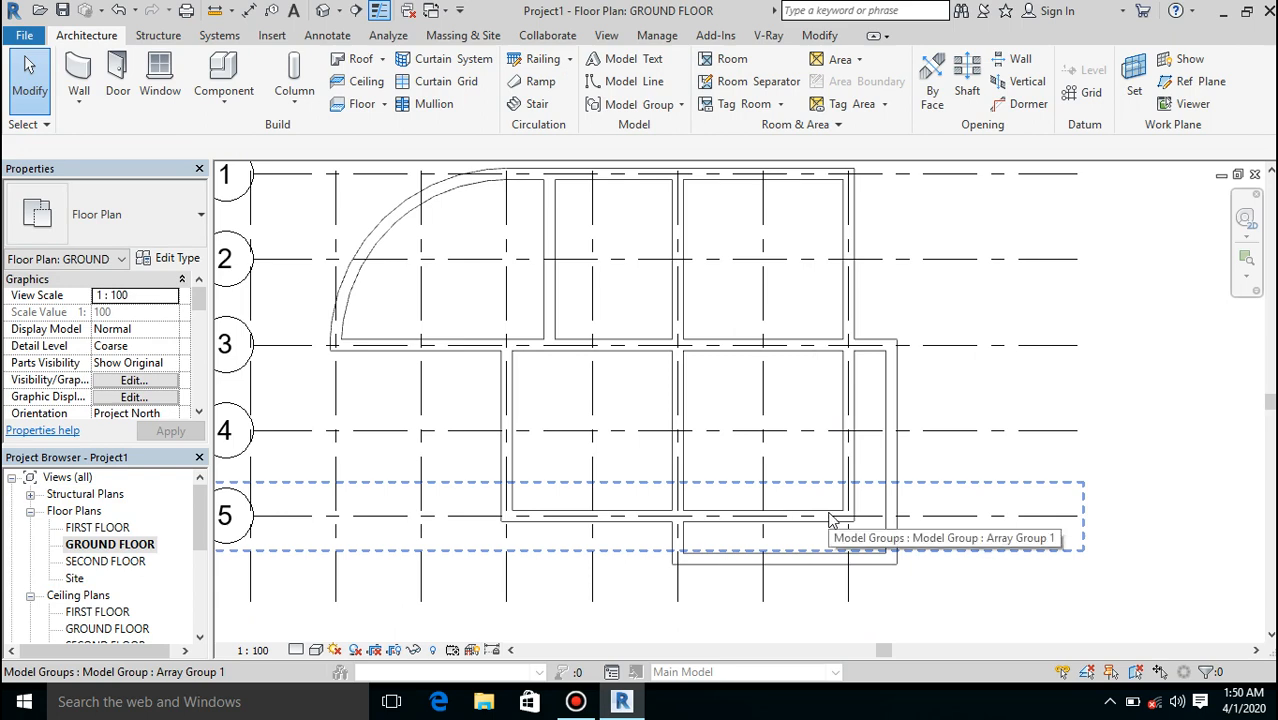
Step: Shorten the grid 5 wall by pulling its end at grid 6 back to grid 8
{"action": "scroll", "coordinate": [827, 526], "scroll_direction": "up", "scroll_amount": 3}
{"action": "left_click", "coordinate": [813, 523]}
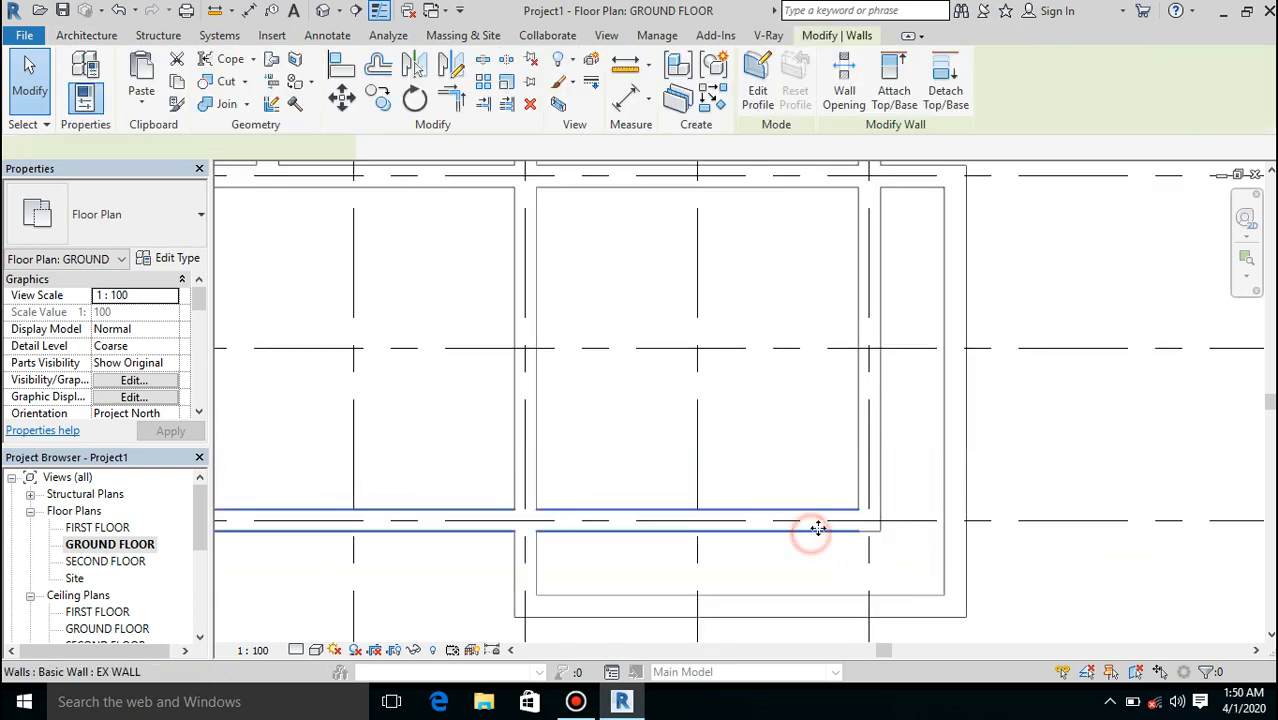
{"action": "mouse_move", "coordinate": [866, 523]}
{"action": "left_mouse_down"}
{"action": "mouse_move", "coordinate": [553, 519]}
{"action": "mouse_move", "coordinate": [865, 522]}
{"action": "left_mouse_up"}
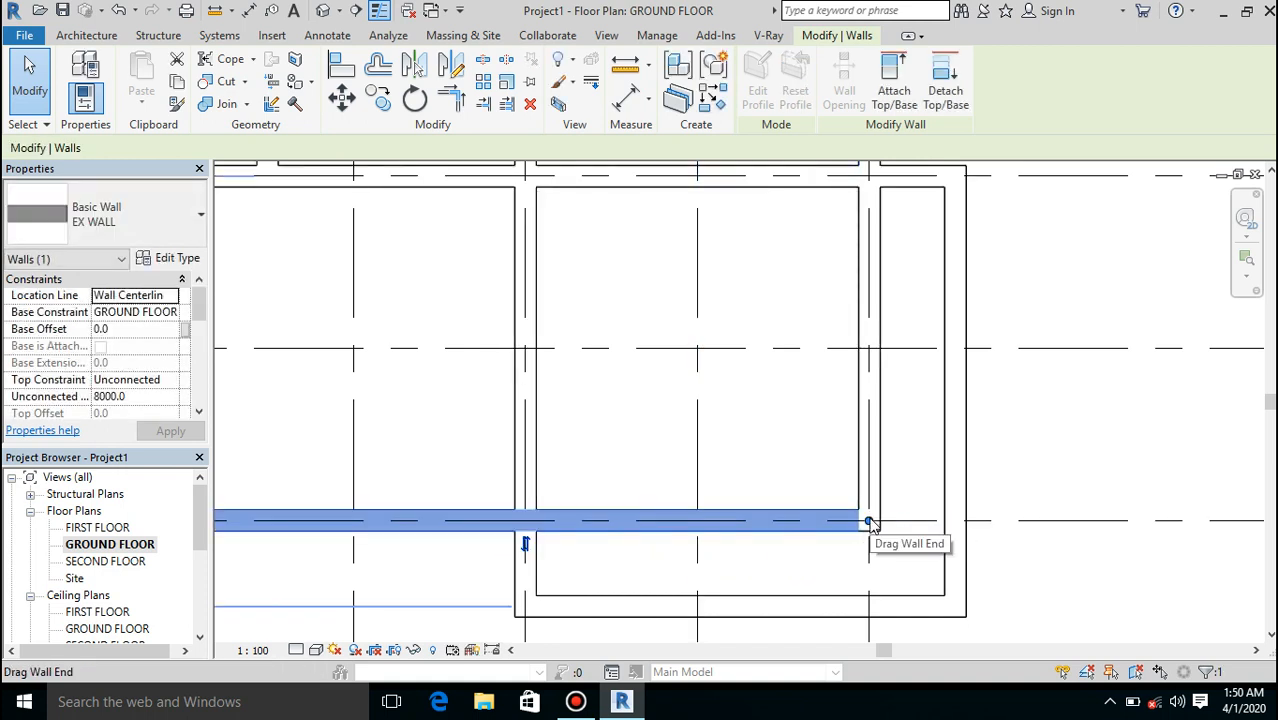
{"action": "left_click_drag", "start_coordinate": [868, 522], "coordinate": [525, 520]}
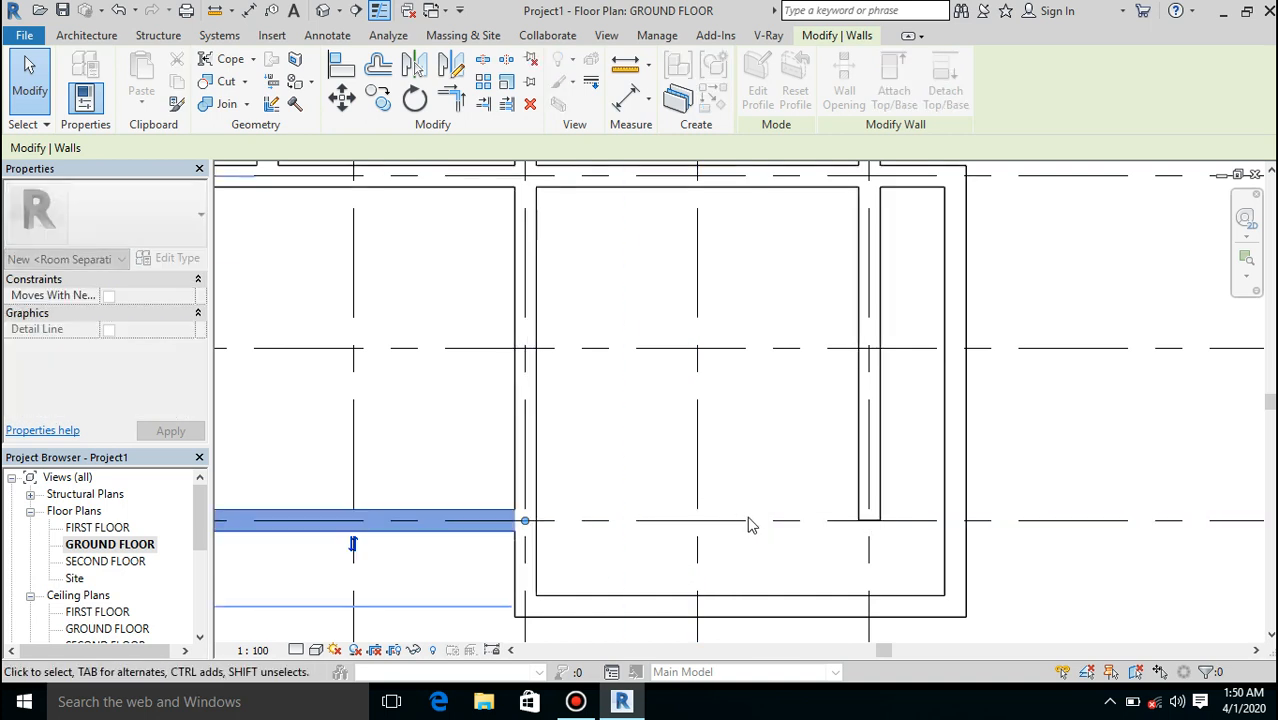
Step: Shorten the grid 6 wall so its lower end stops at grid 3 instead of grid 5
{"action": "left_click", "coordinate": [876, 500]}
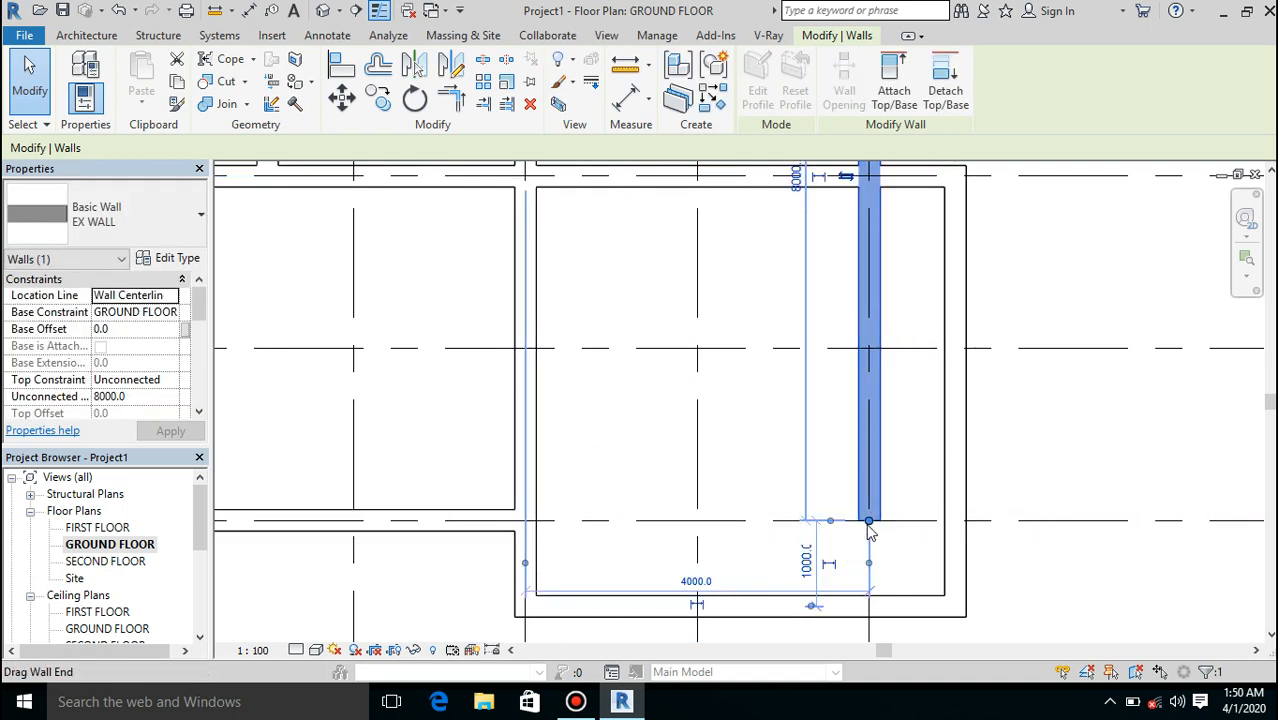
{"action": "left_click_drag", "start_coordinate": [868, 522], "coordinate": [869, 176]}
{"action": "scroll", "coordinate": [799, 317], "scroll_direction": "down", "scroll_amount": 3}
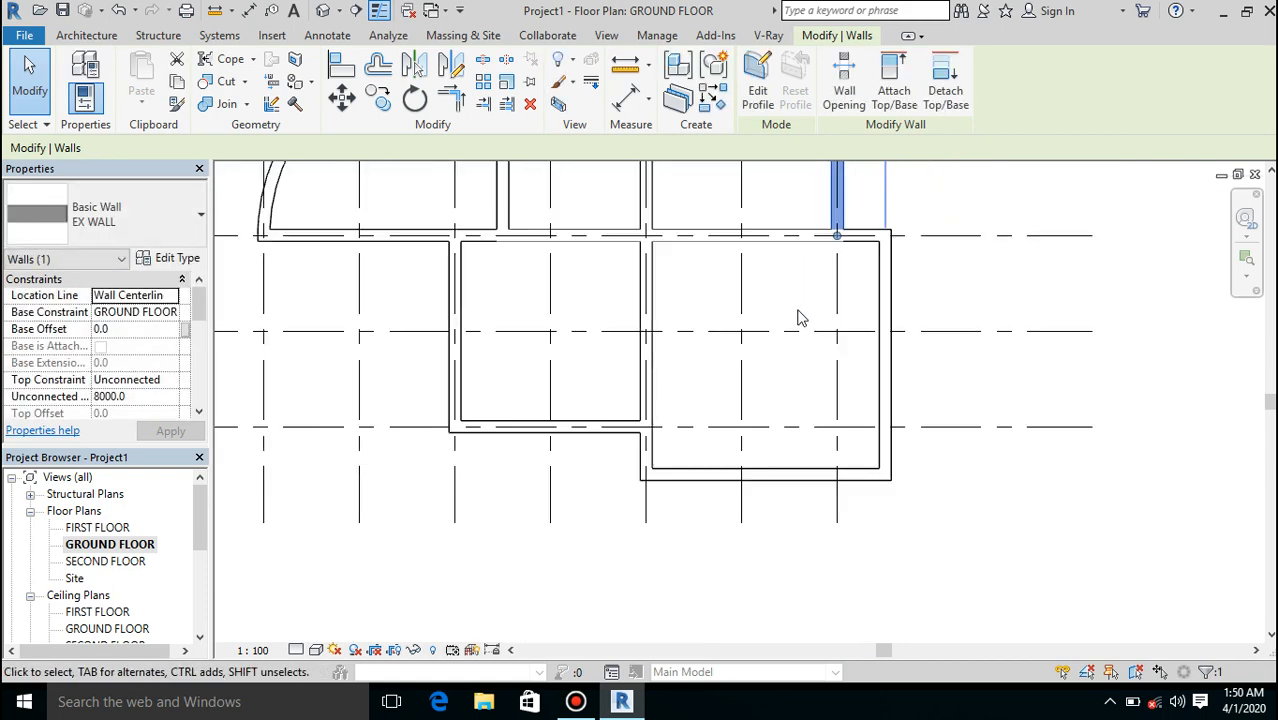
Step: Examine the overall ground floor wall layout and the rooms between grids 1 to 5 and 6 to 12
{"action": "scroll", "coordinate": [752, 540], "scroll_direction": "down", "scroll_amount": 4}
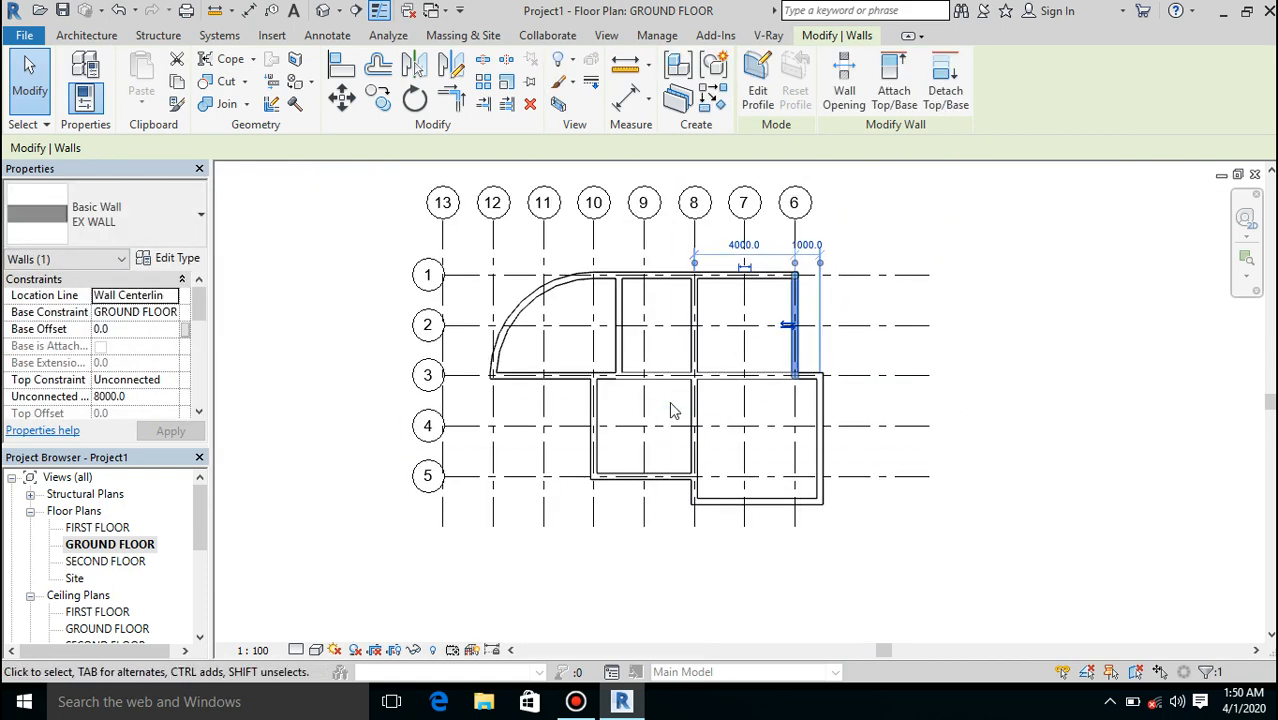
{"action": "scroll", "coordinate": [673, 410], "scroll_direction": "up", "scroll_amount": 2}
{"action": "scroll", "coordinate": [673, 410], "scroll_direction": "up", "scroll_amount": 1}
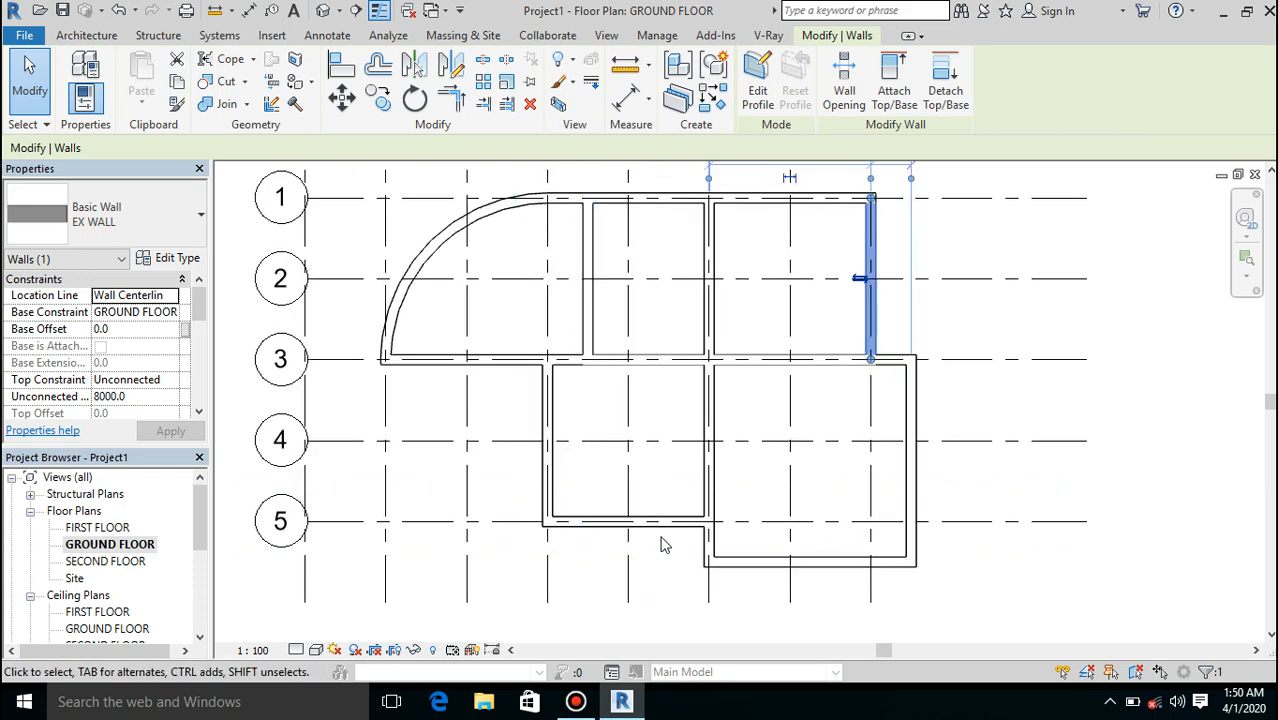
{"action": "scroll", "coordinate": [660, 545], "scroll_direction": "up", "scroll_amount": 1}
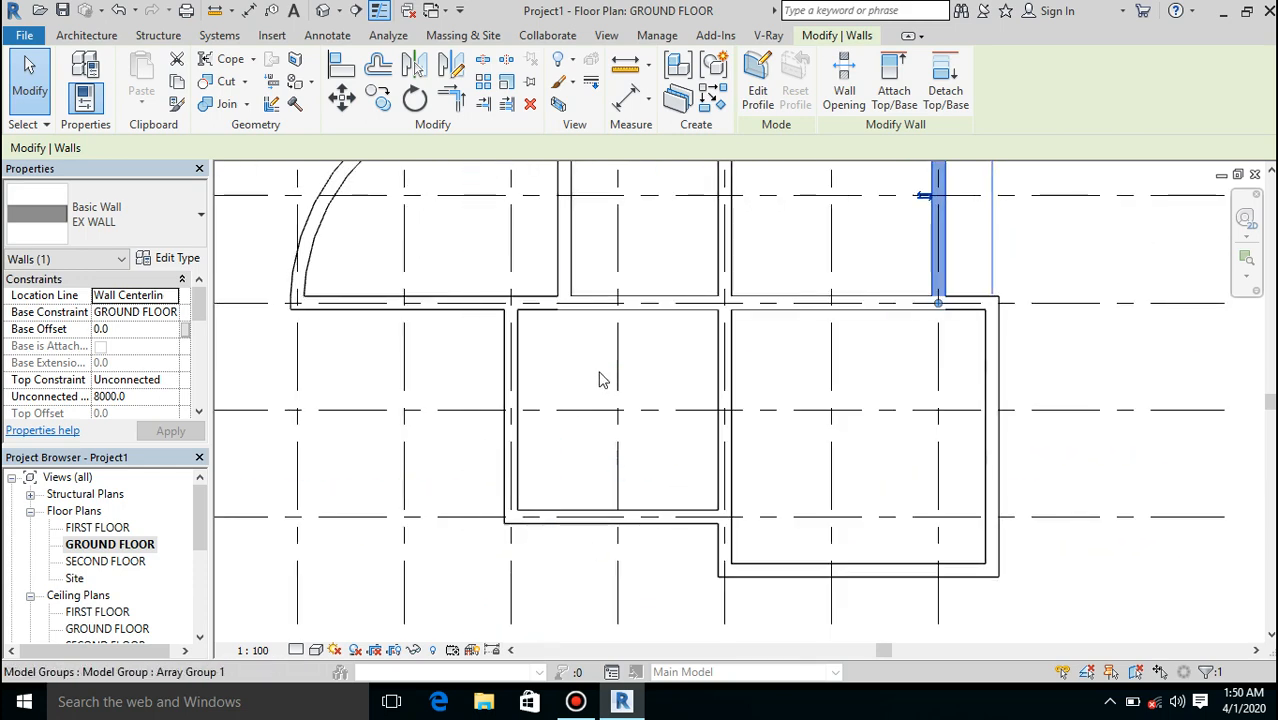
{"action": "scroll", "coordinate": [620, 509], "scroll_direction": "down", "scroll_amount": 2}
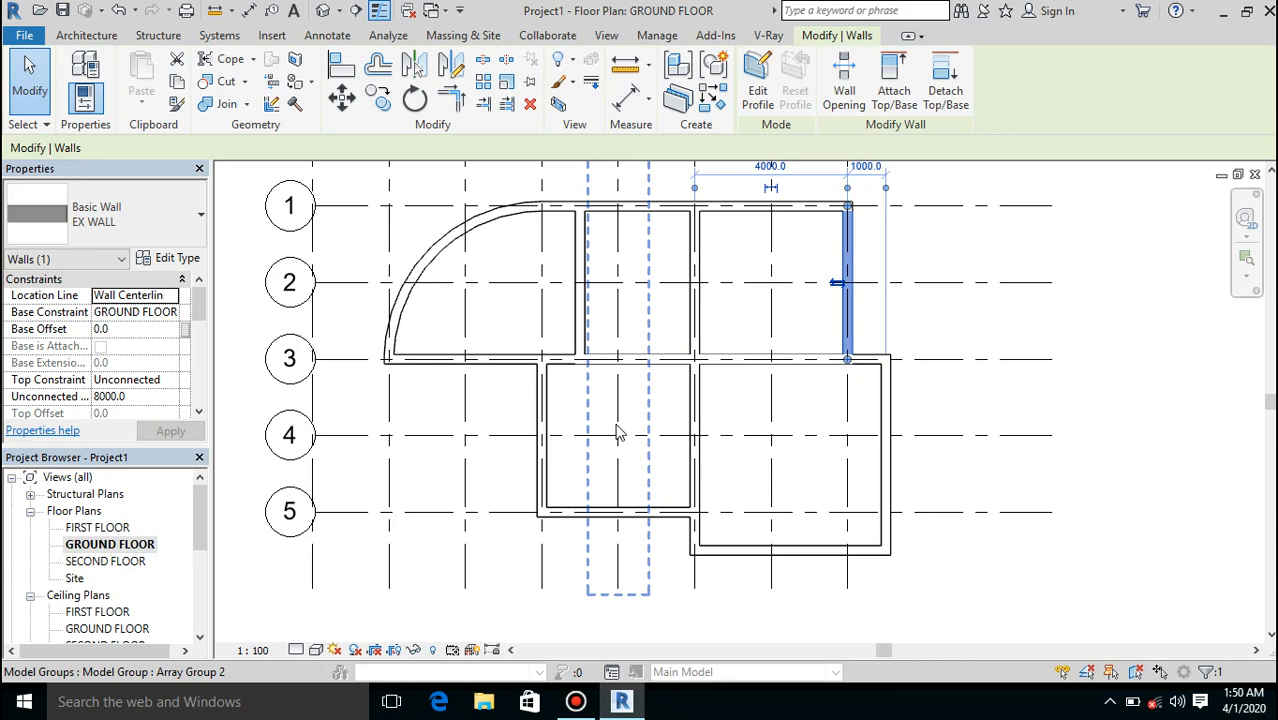
{"action": "scroll", "coordinate": [617, 432], "scroll_direction": "down", "scroll_amount": 1}
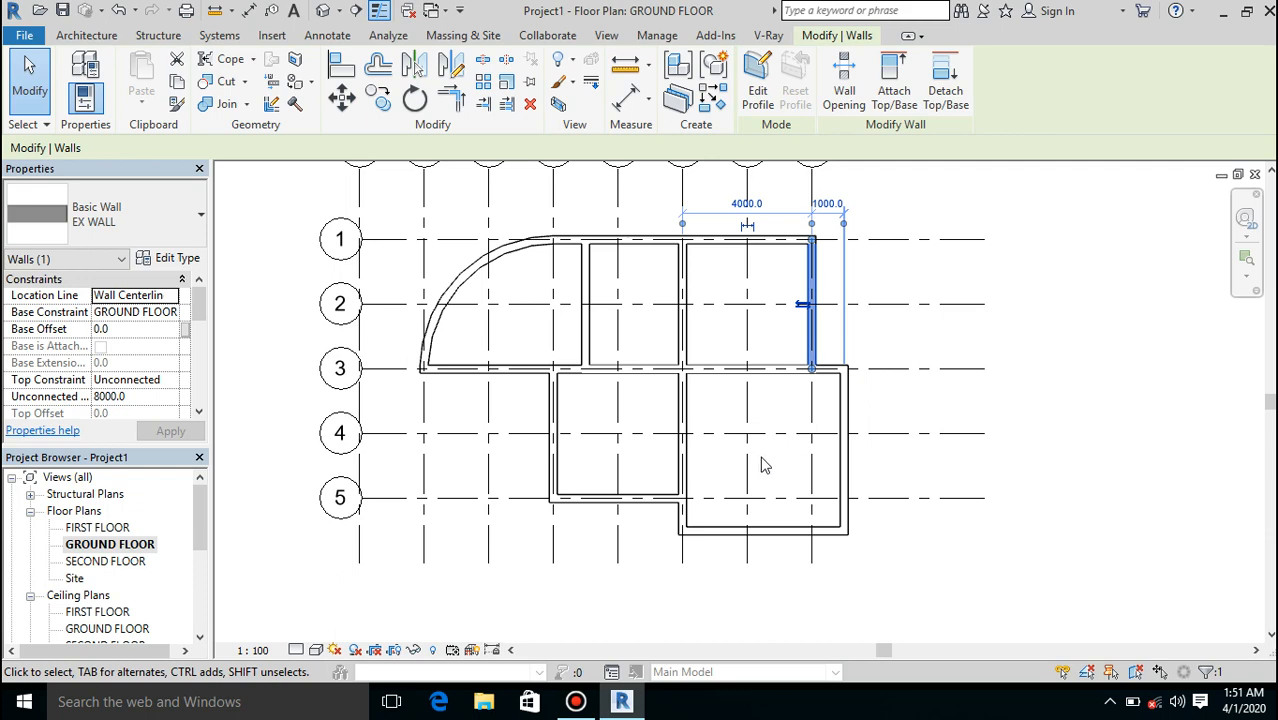
{"action": "scroll", "coordinate": [762, 461], "scroll_direction": "down", "scroll_amount": 1}
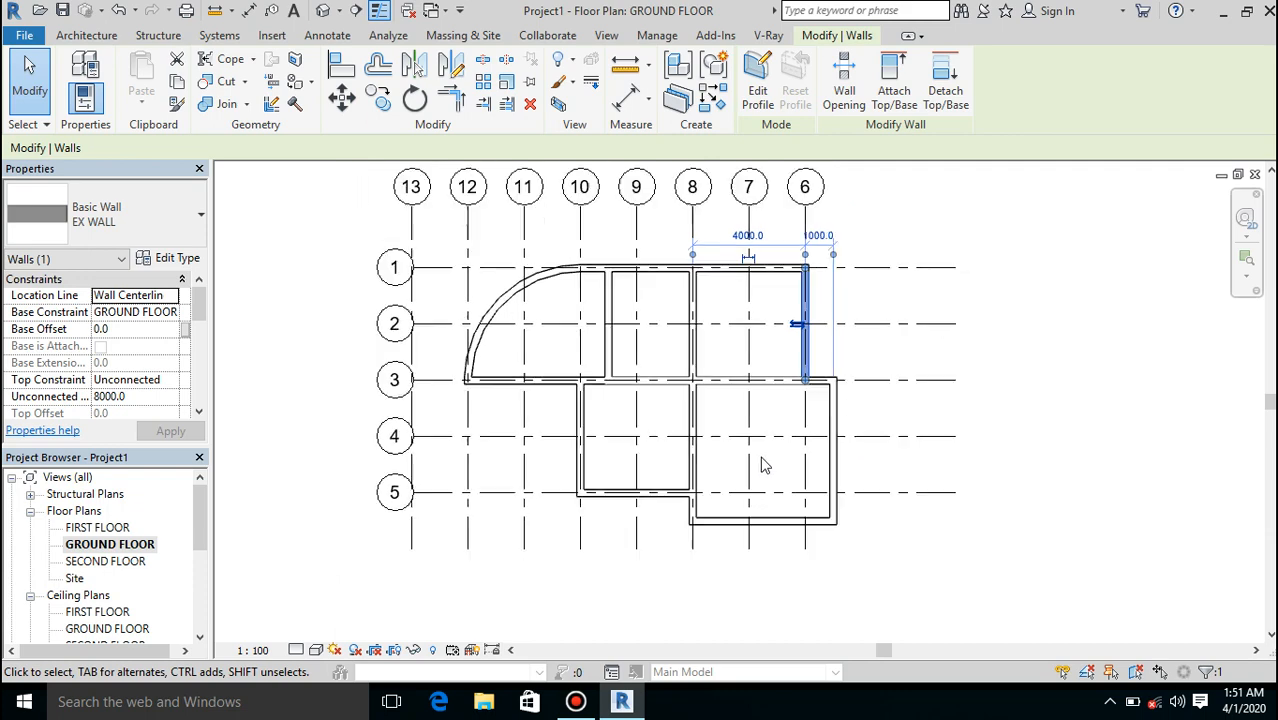
{"action": "left_click", "coordinate": [1009, 465]}
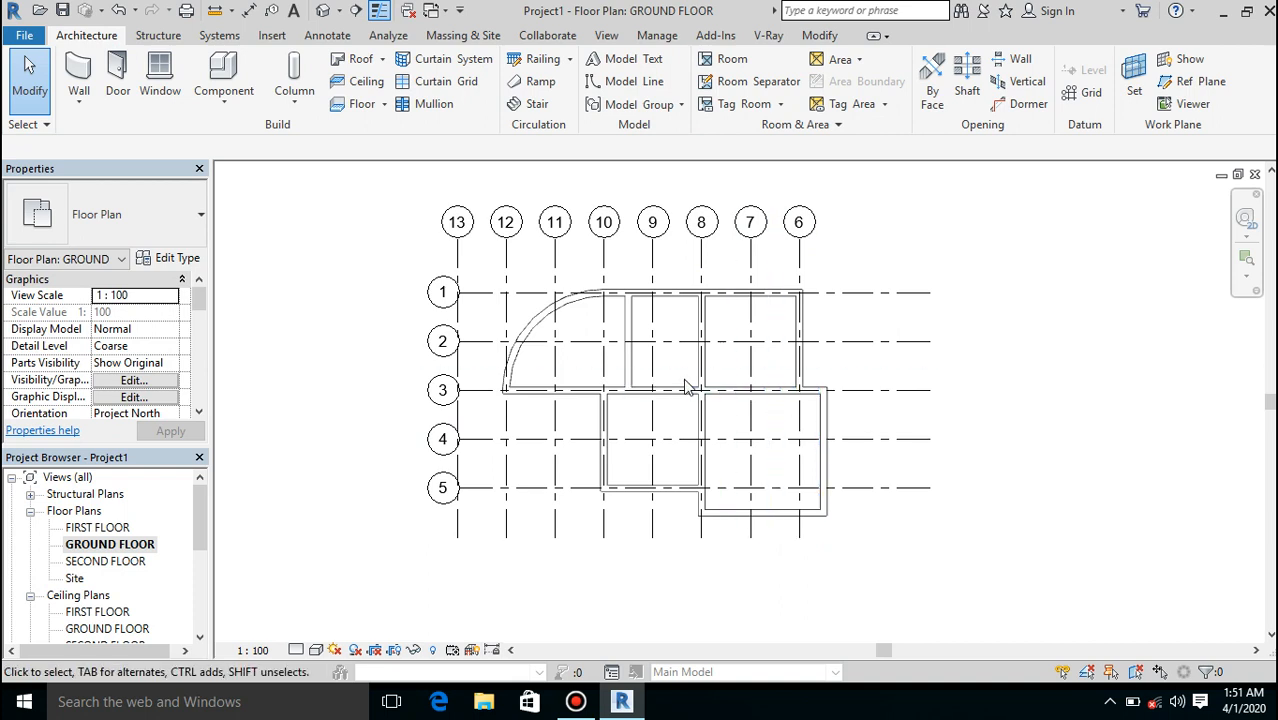
{"action": "scroll", "coordinate": [686, 387], "scroll_direction": "up", "scroll_amount": 2}
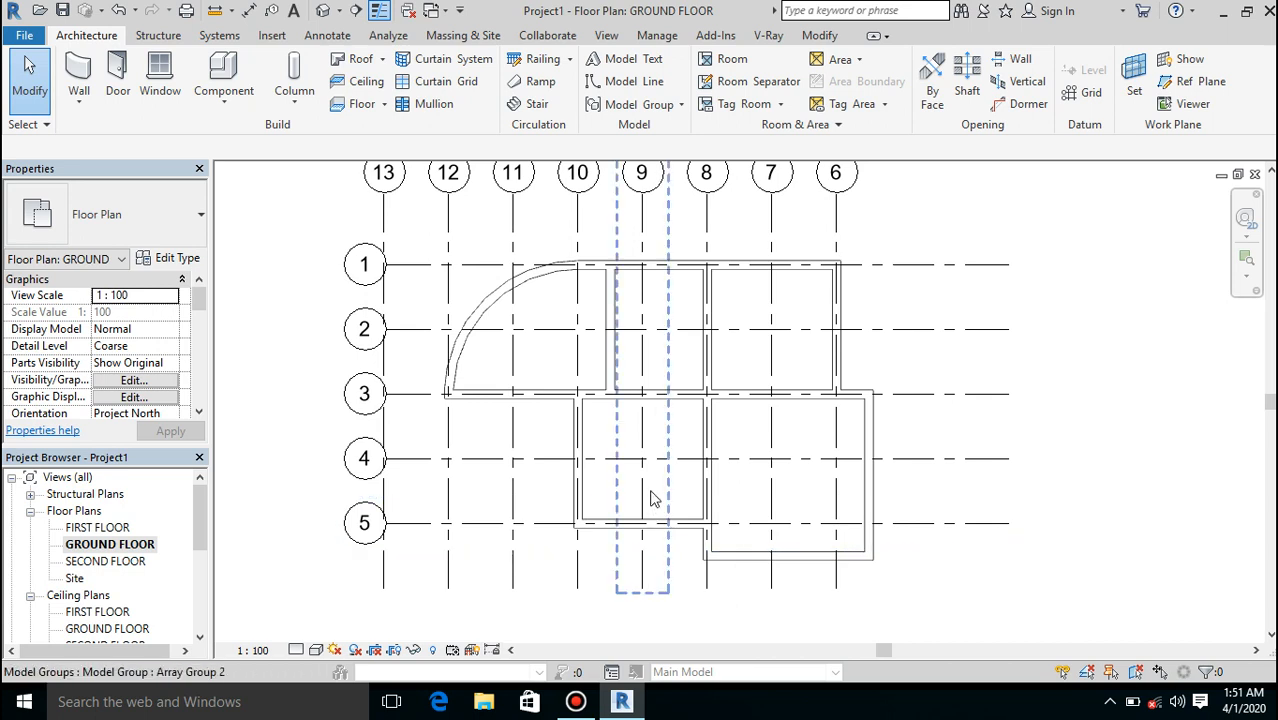
{"action": "scroll", "coordinate": [650, 497], "scroll_direction": "down", "scroll_amount": 3}
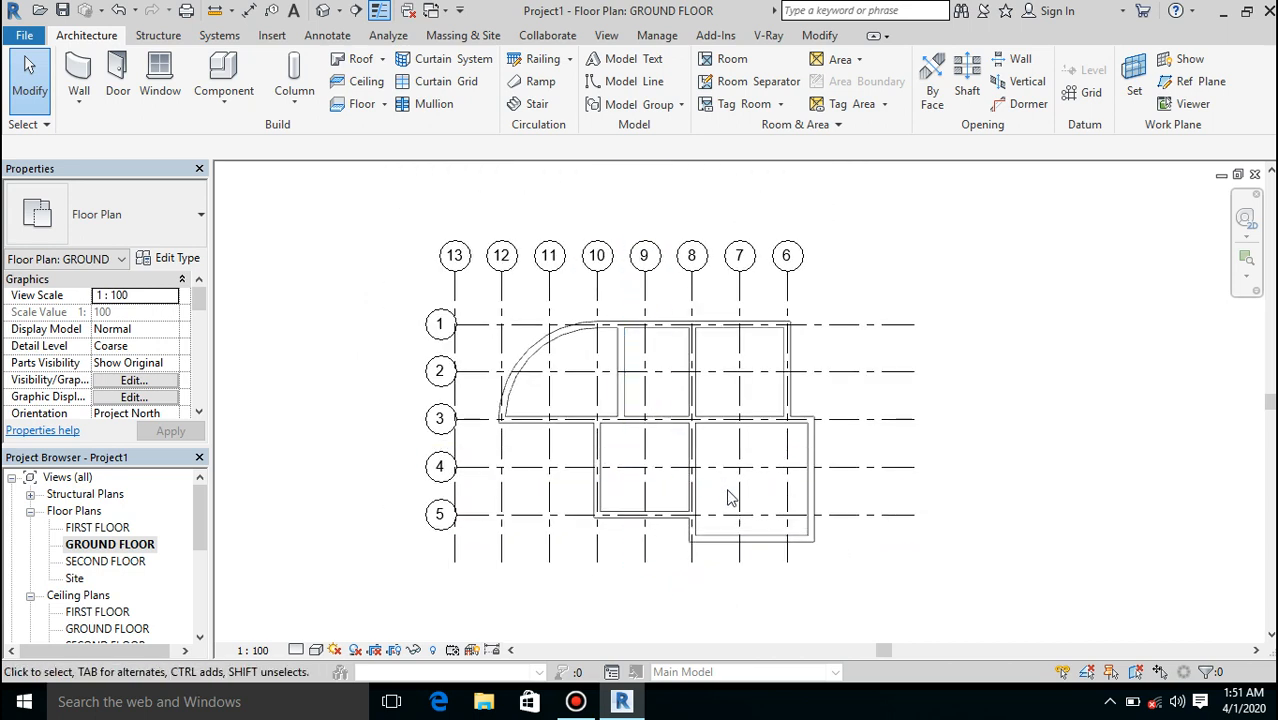